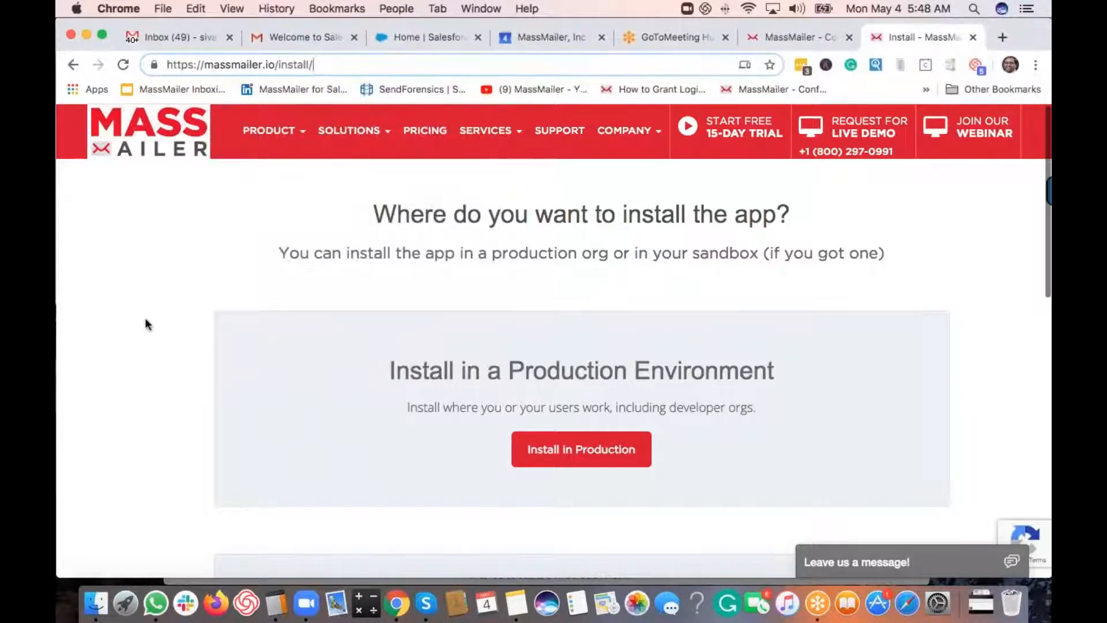
# - Scroll the MassMailer install page and choose Install in Production
pyautogui.scroll(-3, 145, 324)
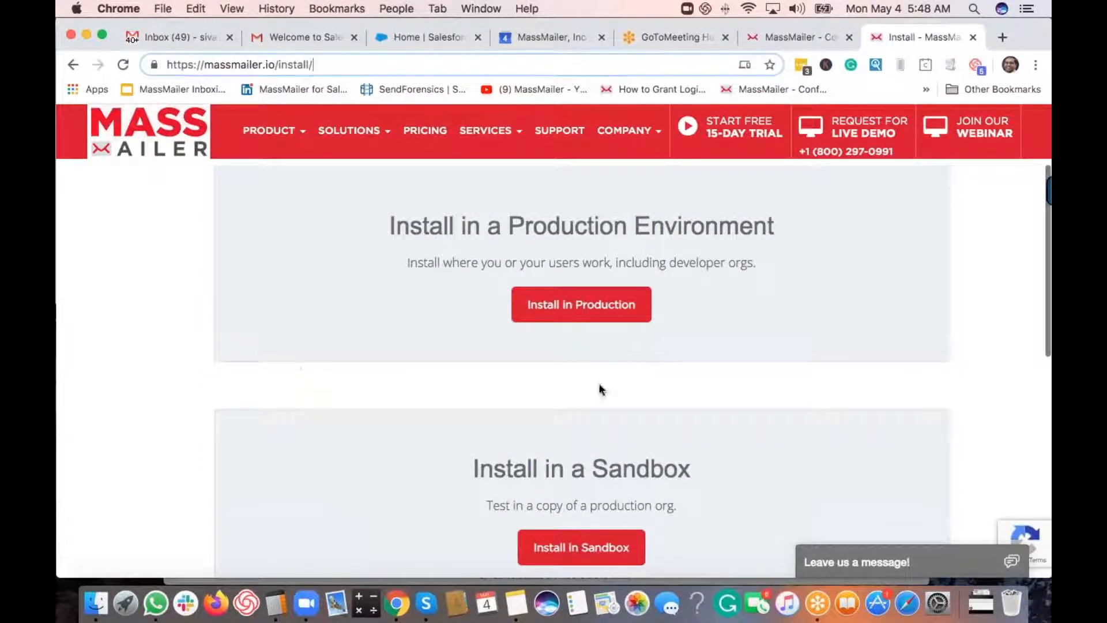
pyautogui.click(533, 303)
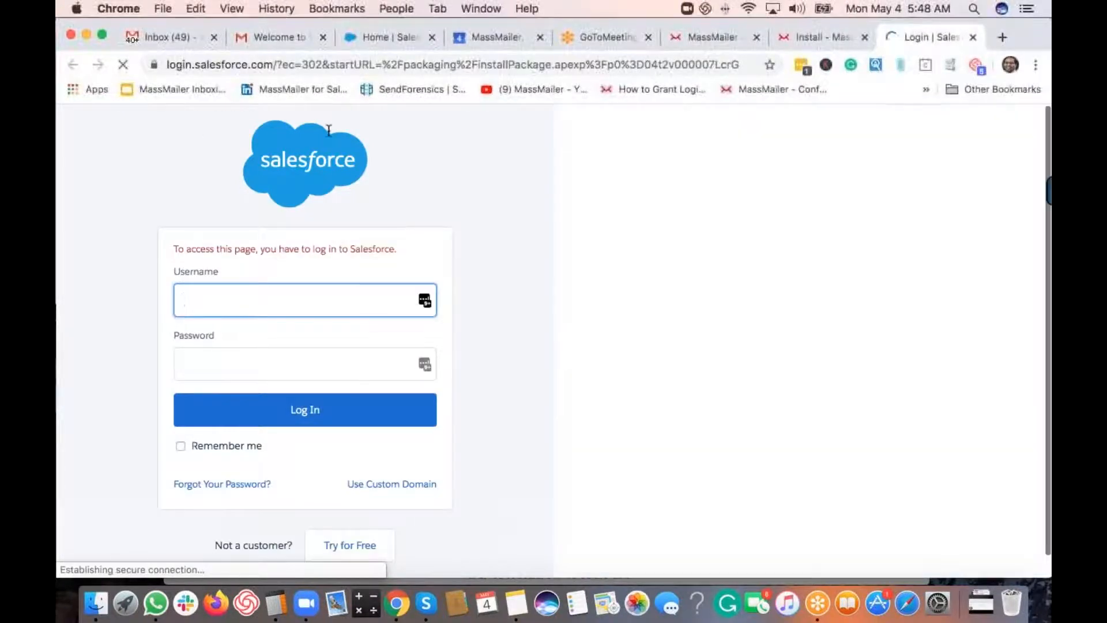
# - Copy the org subdomain from the Home tab's URL into the login Username field
pyautogui.click(387, 37)
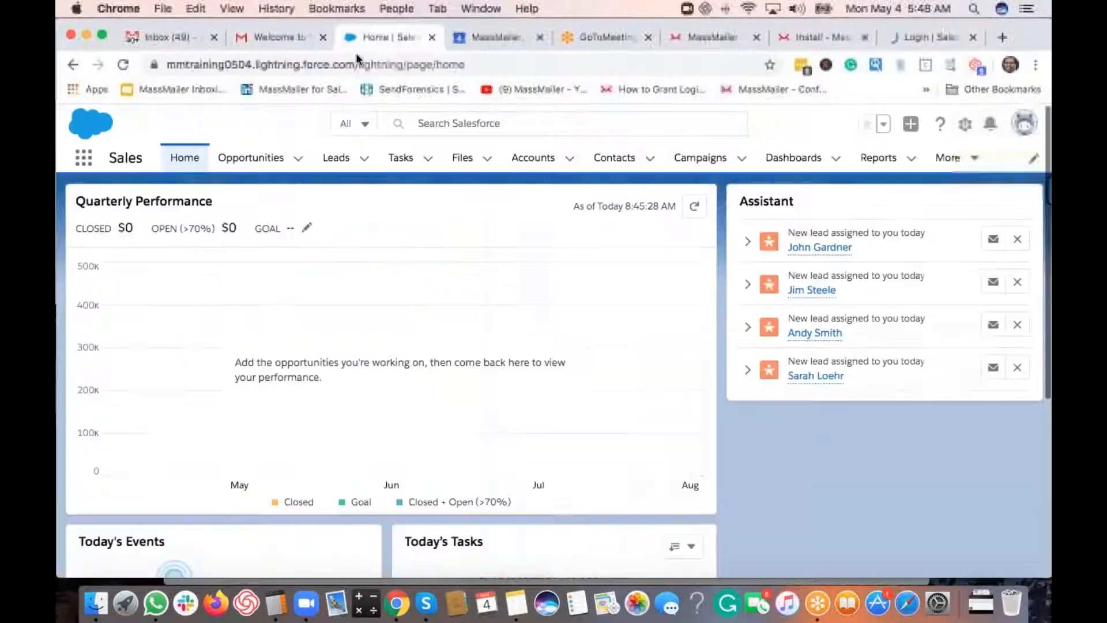
pyautogui.click(207, 64)
pyautogui.doubleClick(206, 63)
pyautogui.press('super+c')
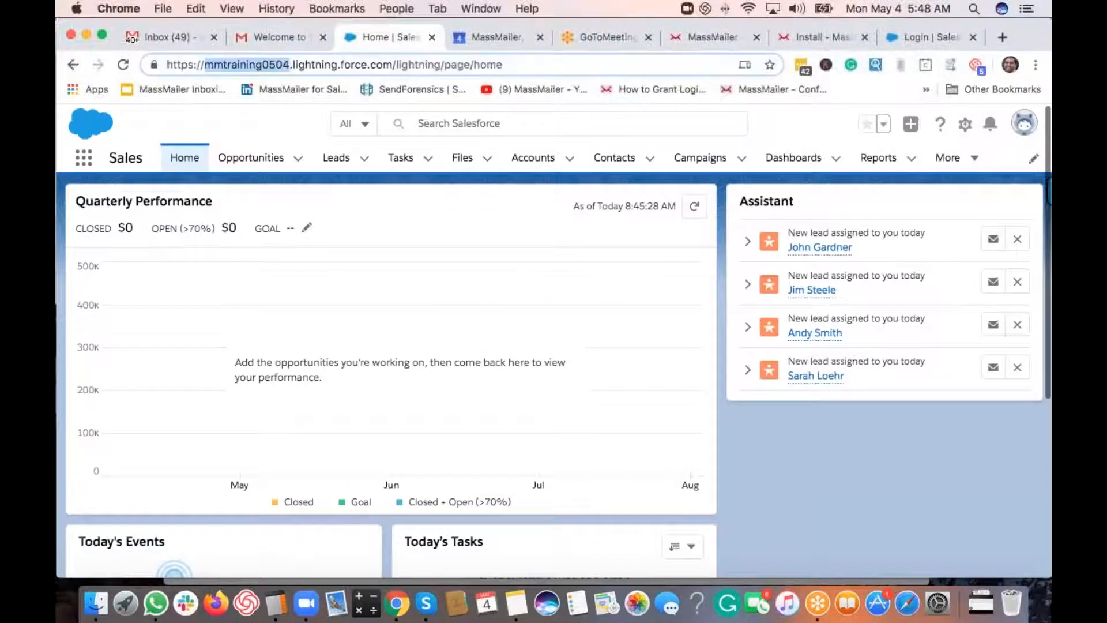
pyautogui.click(893, 41)
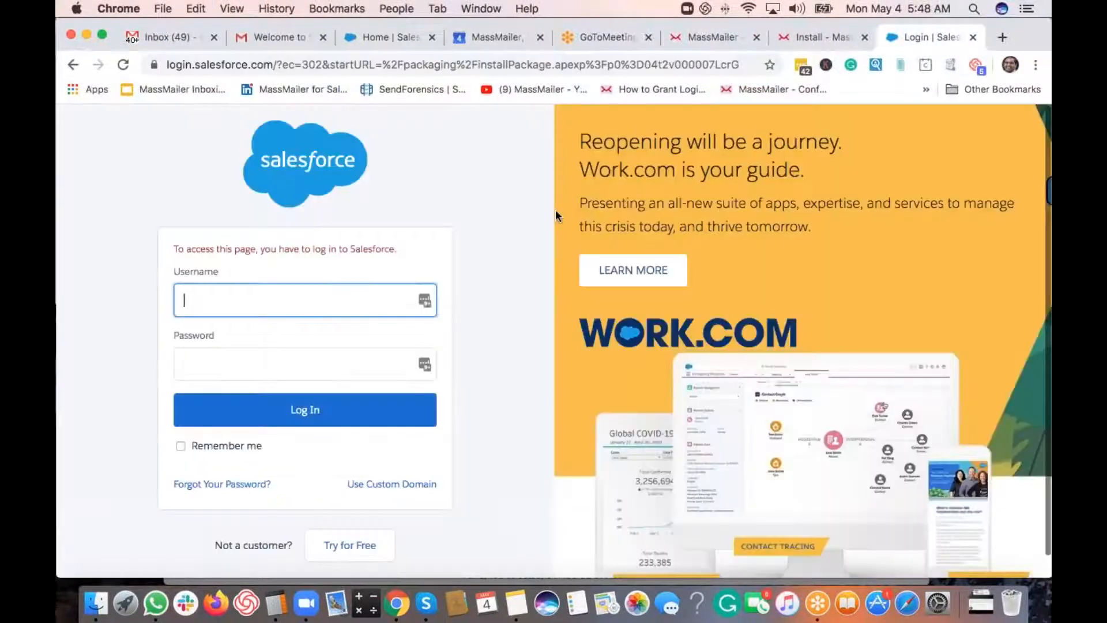
pyautogui.press('super+v')
pyautogui.write('@')
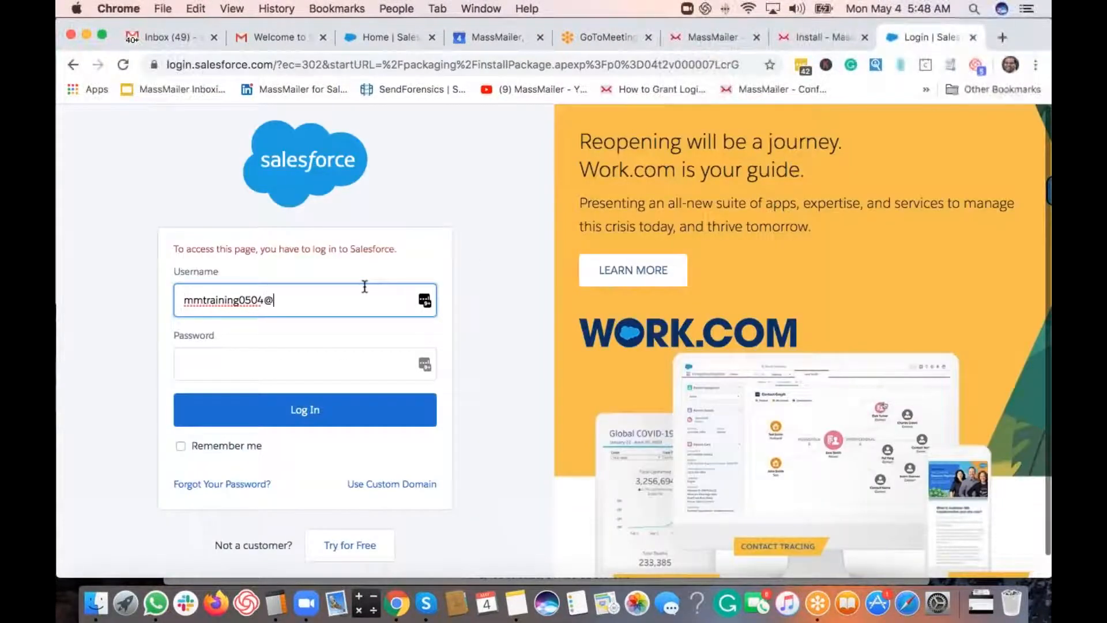
pyautogui.write('massmailer.io')
pyautogui.press('Tab')
pyautogui.write('•••••••')
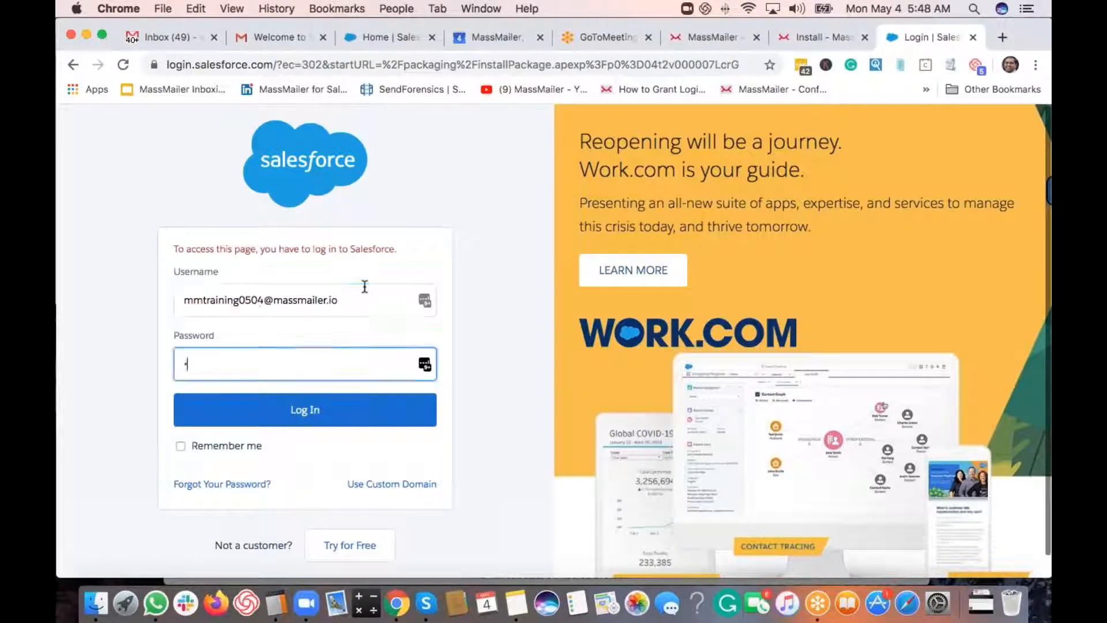
pyautogui.write('•••')
pyautogui.click(348, 413)
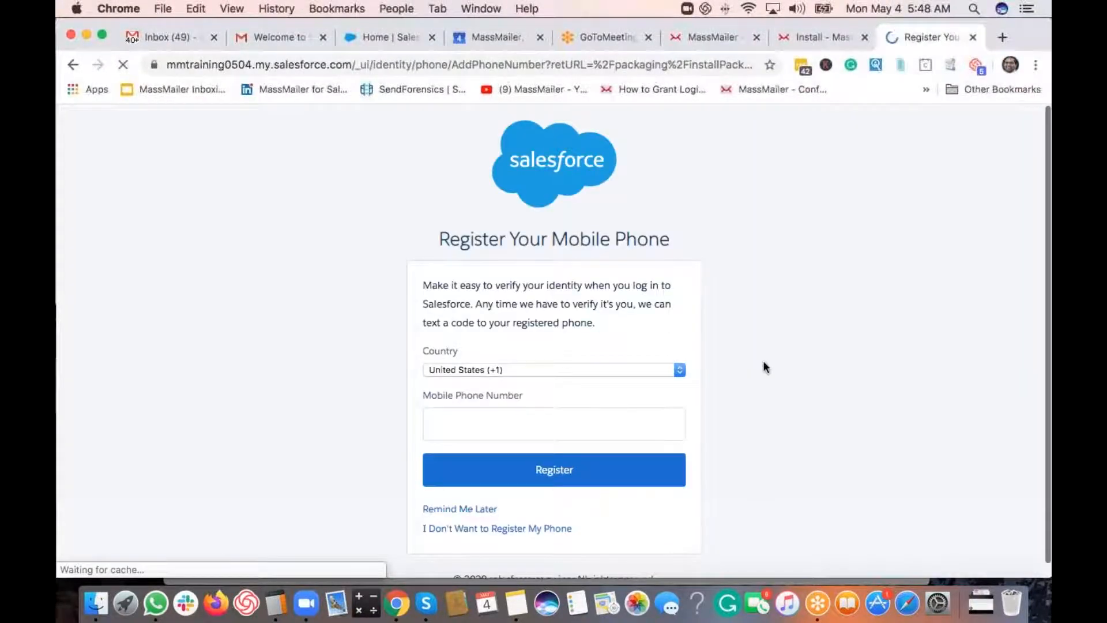
# - Skip phone registration, choose Install for All Users, and start the MassMailer 2.42.21 install
pyautogui.click(455, 528)
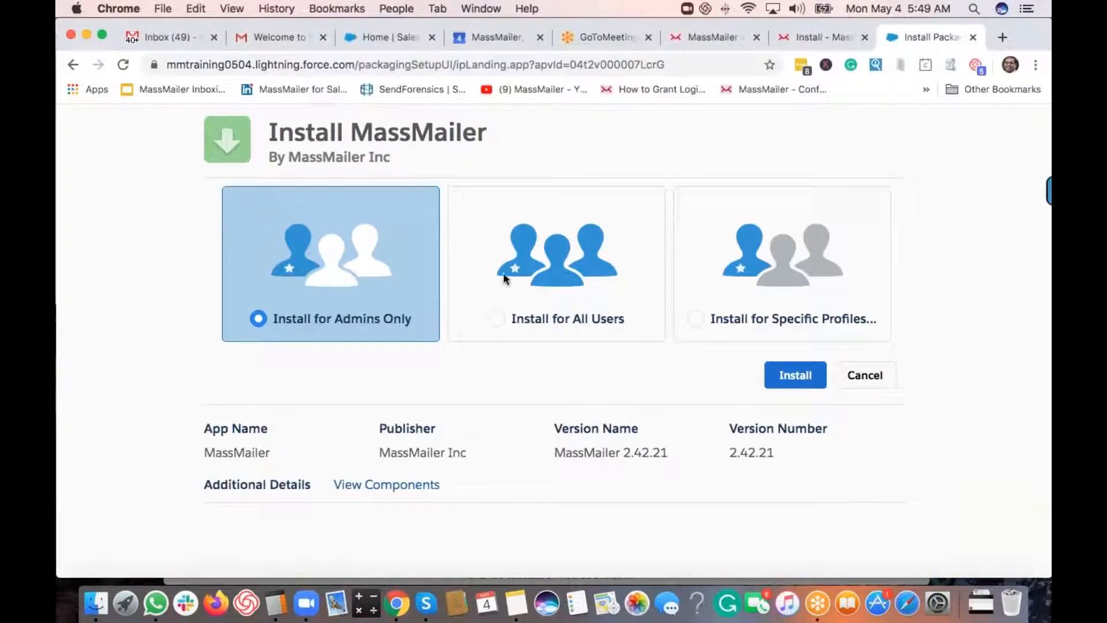
pyautogui.click(497, 320)
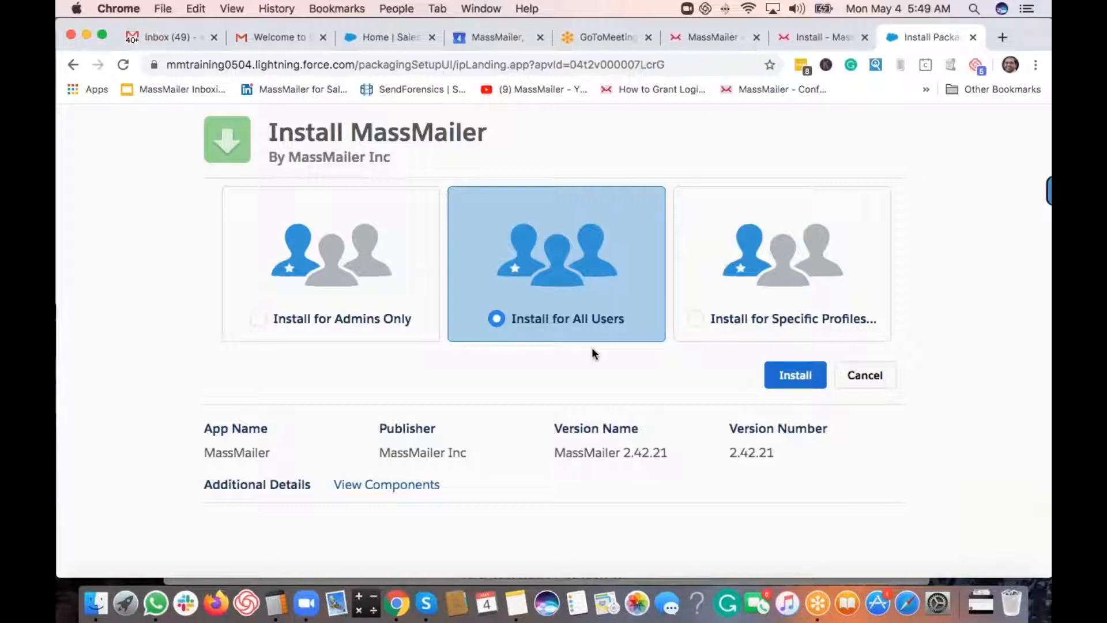
pyautogui.click(796, 376)
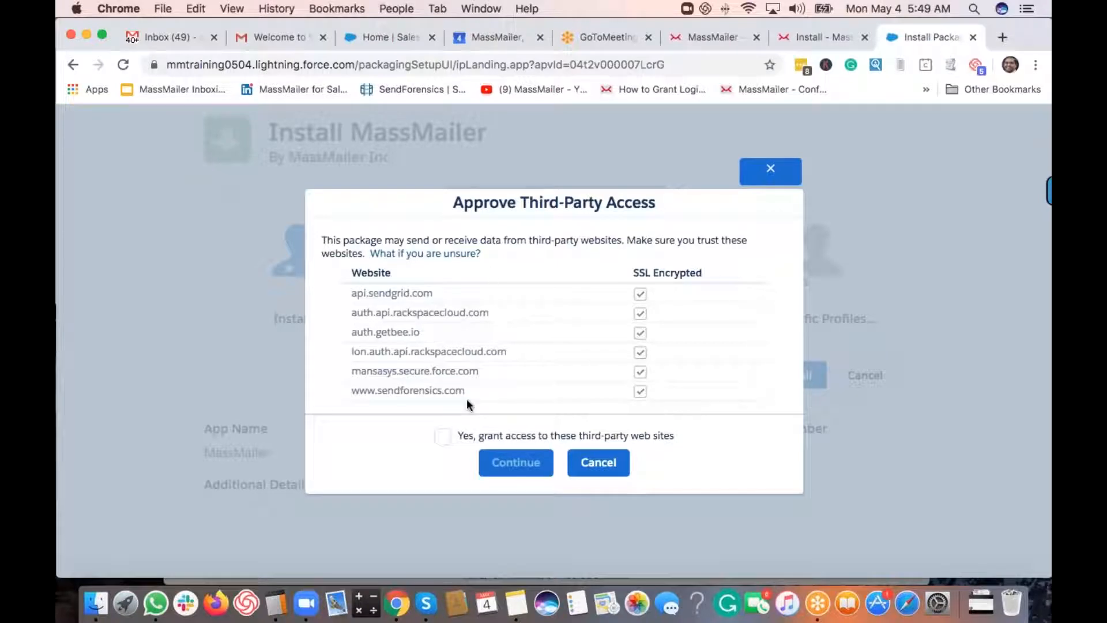
# - Grant access to the listed third-party websites and continue the installation
pyautogui.click(443, 436)
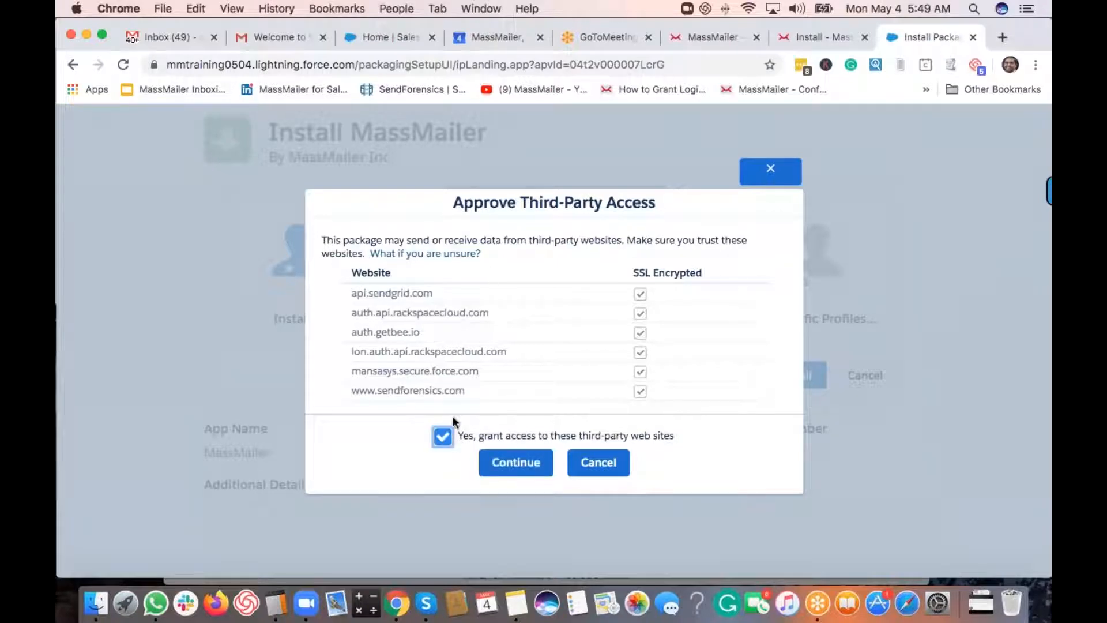
pyautogui.click(516, 464)
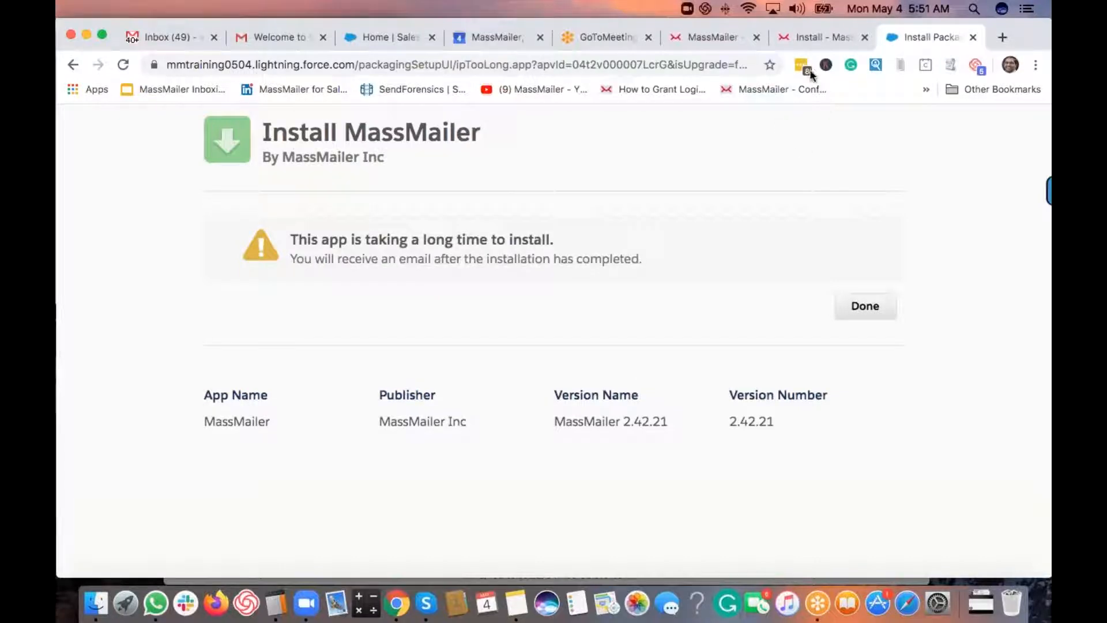
# - Finish the install wizard with Done to land on Installed Packages
pyautogui.click(573, 297)
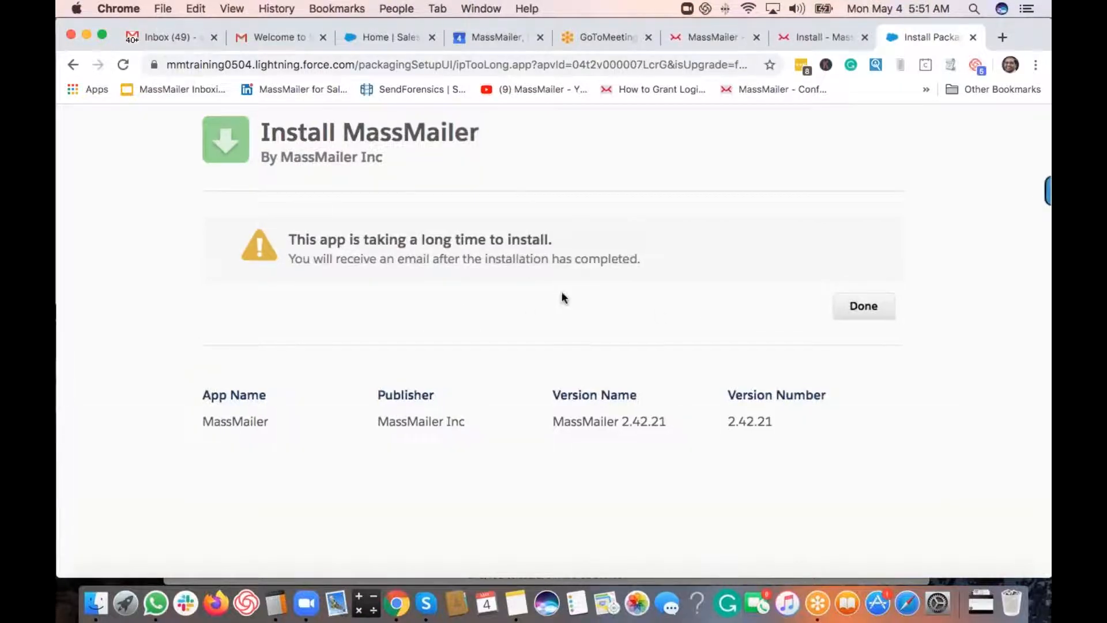
pyautogui.click(862, 316)
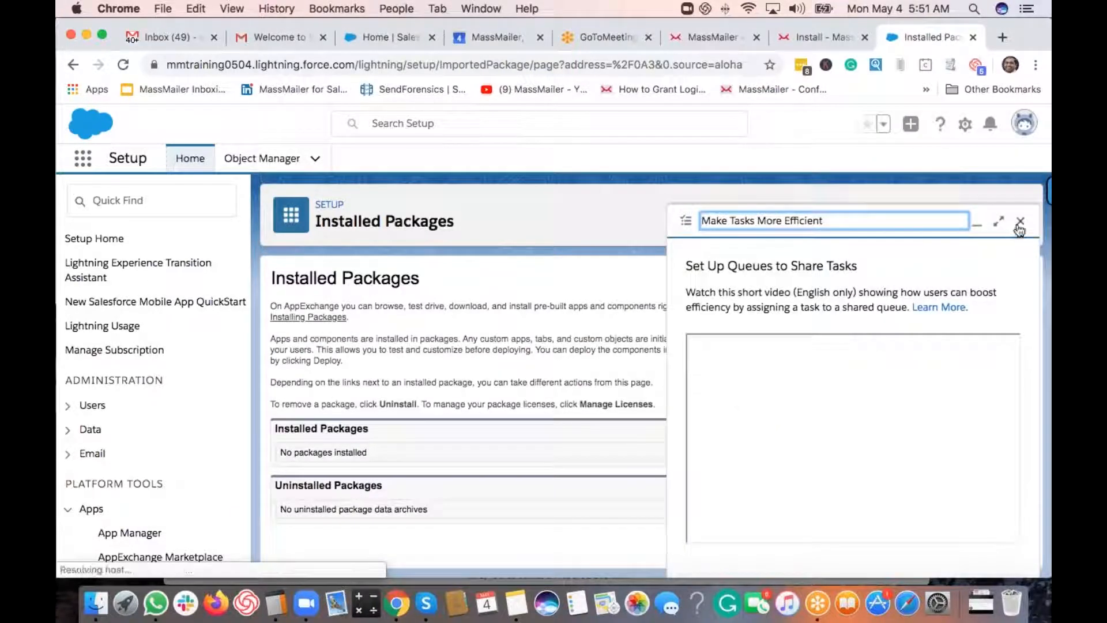
# - Close the tips panel, reload Installed Packages twice, and go back to the MassMailer install tab
pyautogui.click(1019, 223)
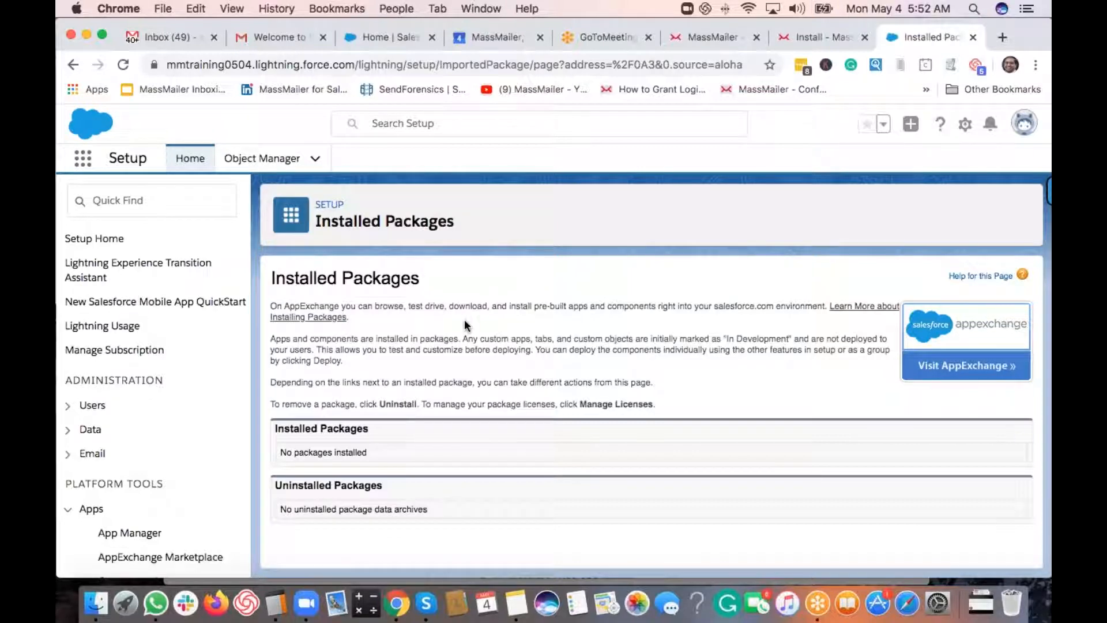
pyautogui.press('super+r')
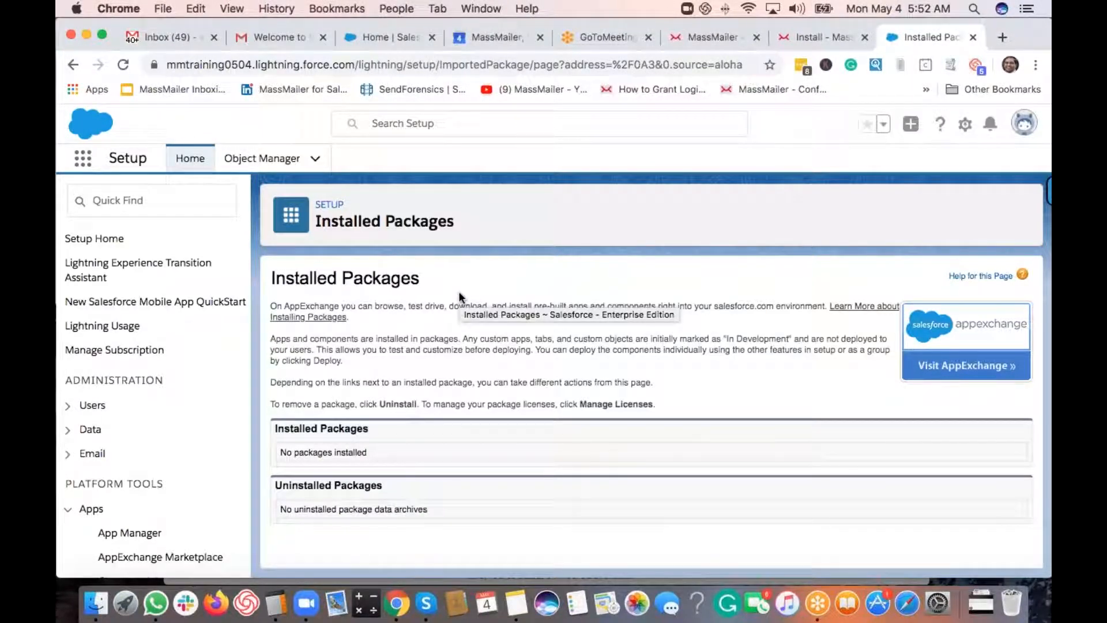
pyautogui.press('super+r')
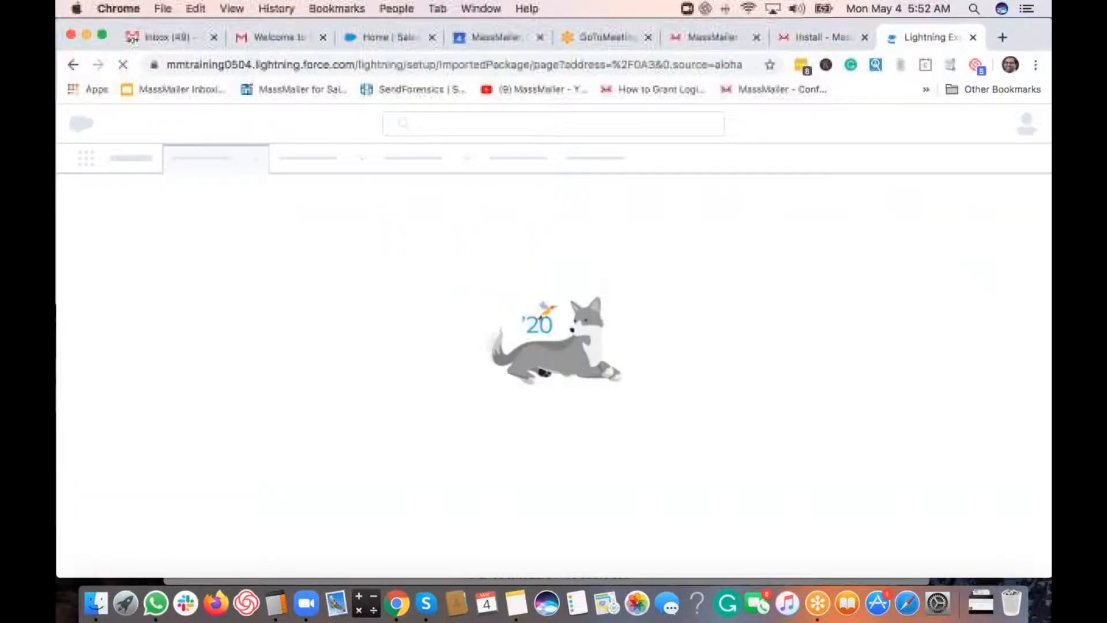
pyautogui.click(827, 33)
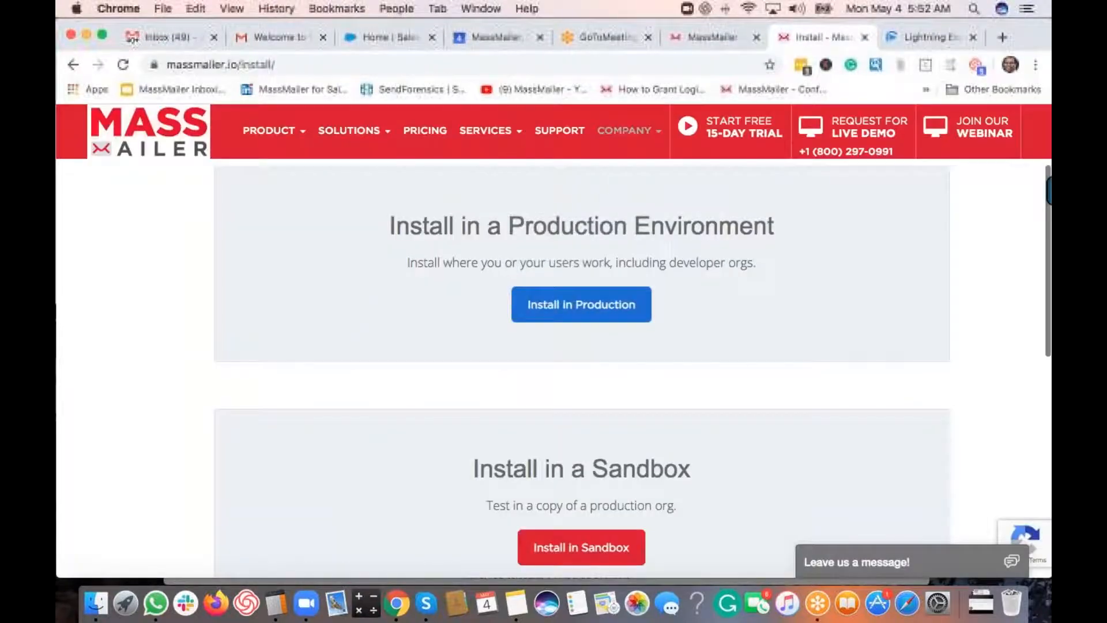
# - Open the MassMailer support site and switch to the Configuration Guide article
pyautogui.click(708, 38)
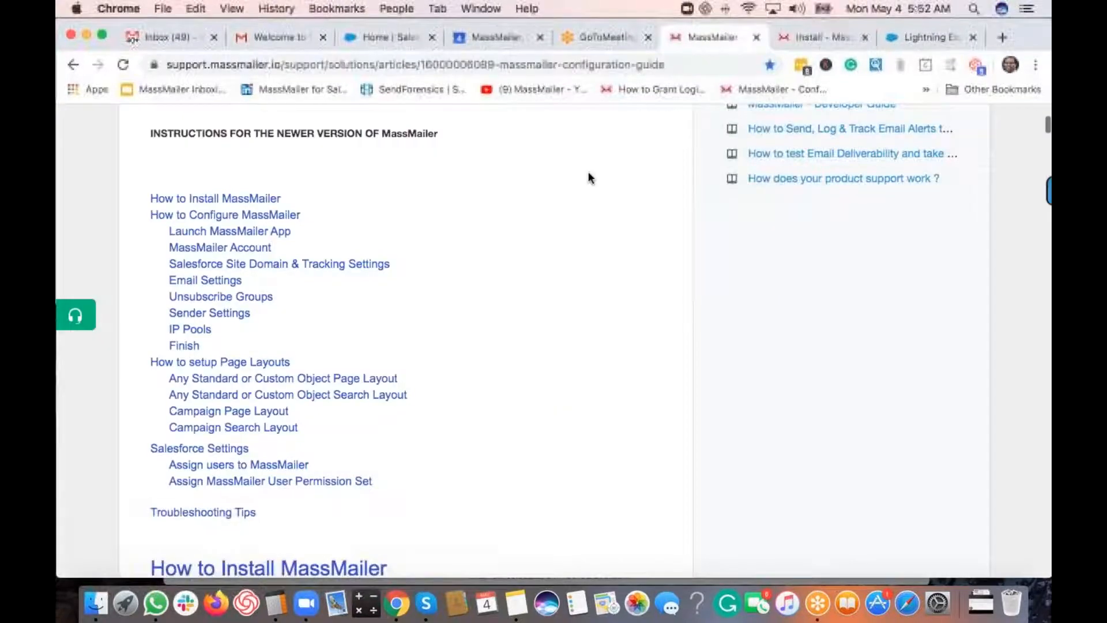
pyautogui.click(824, 37)
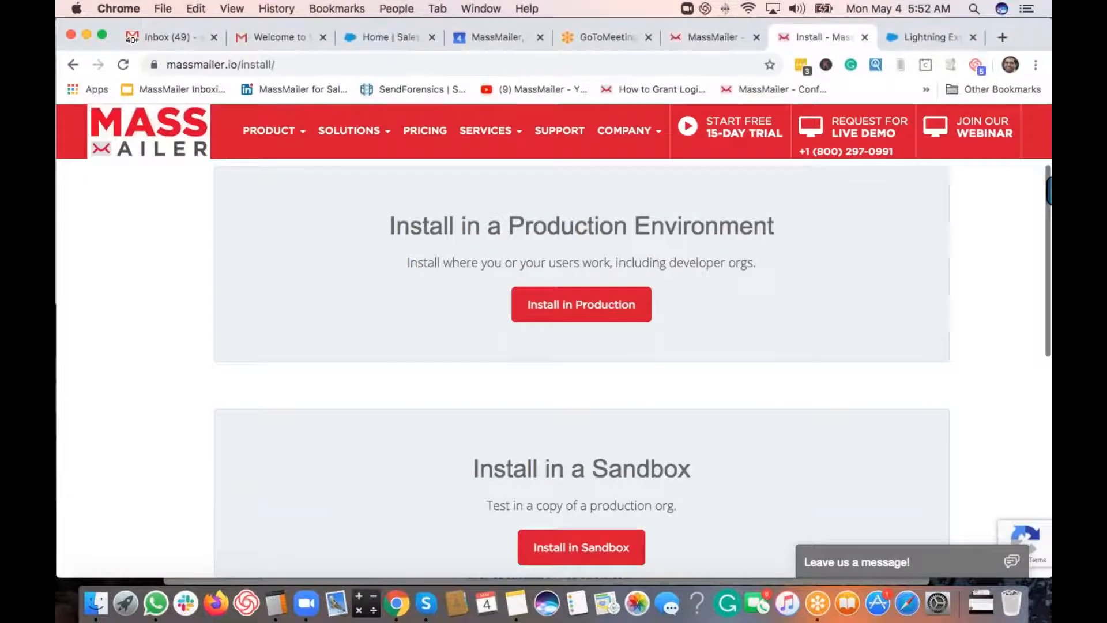
pyautogui.moveTo(638, 149)
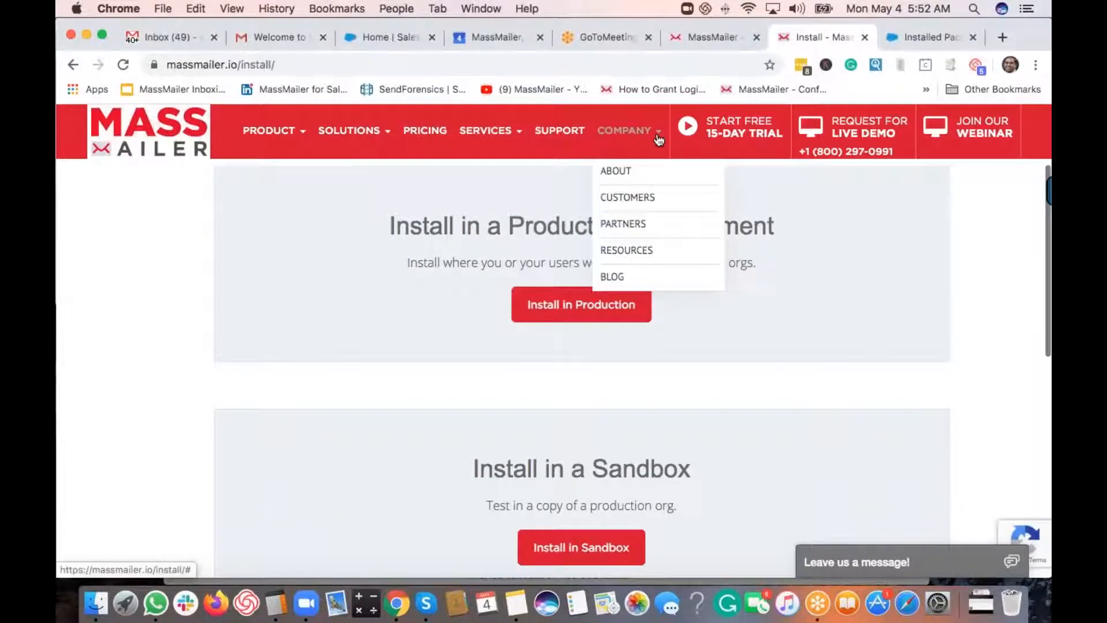
pyautogui.click(559, 131)
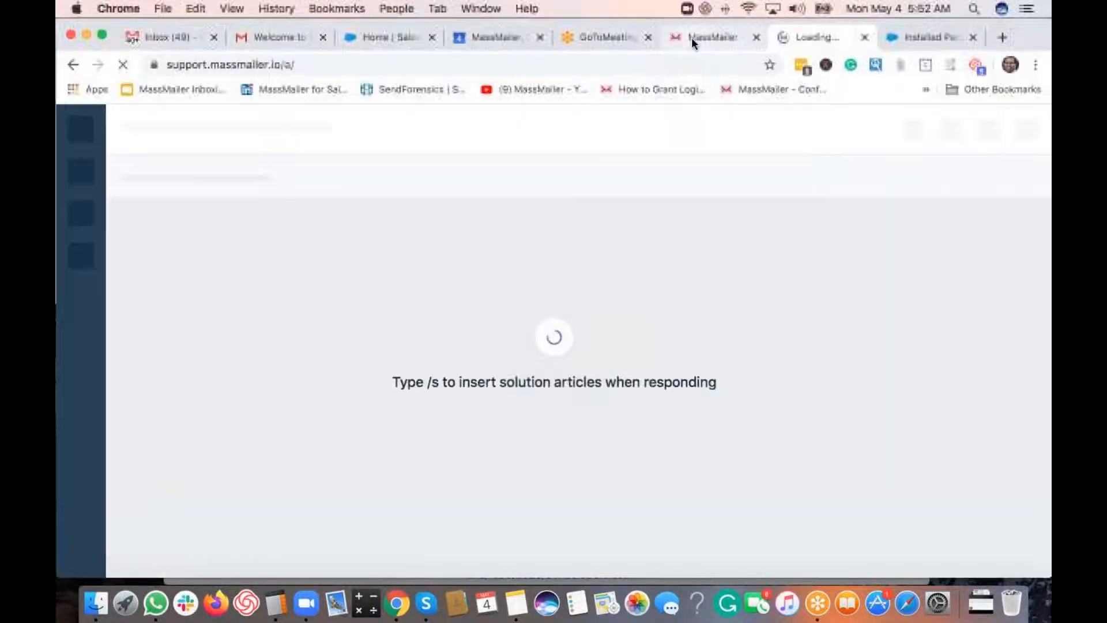
pyautogui.click(685, 38)
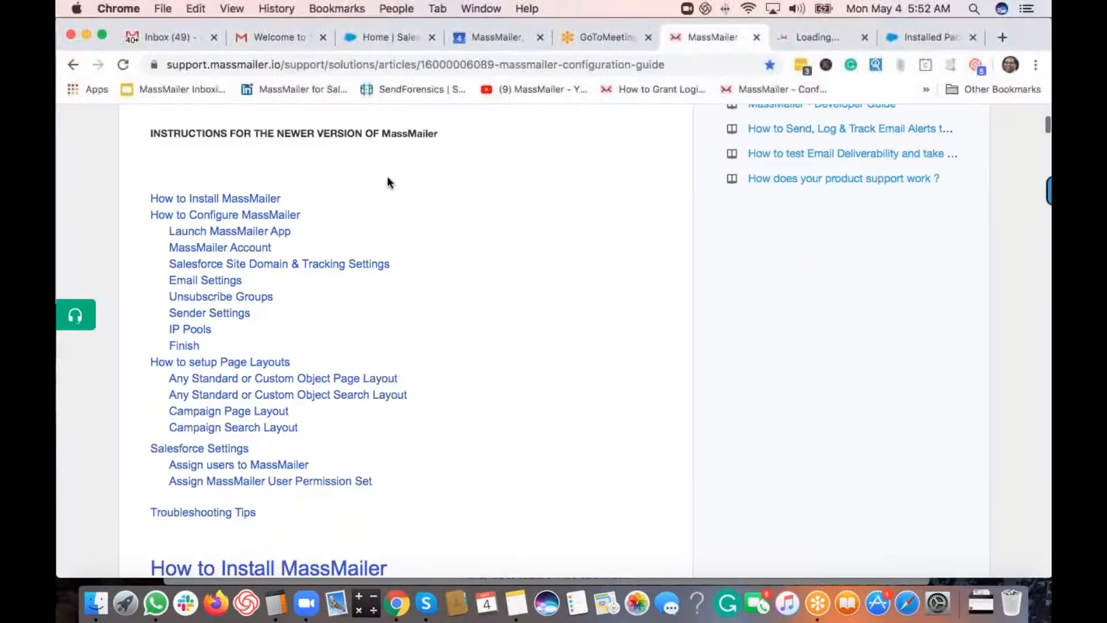
pyautogui.scroll(7, 388, 183)
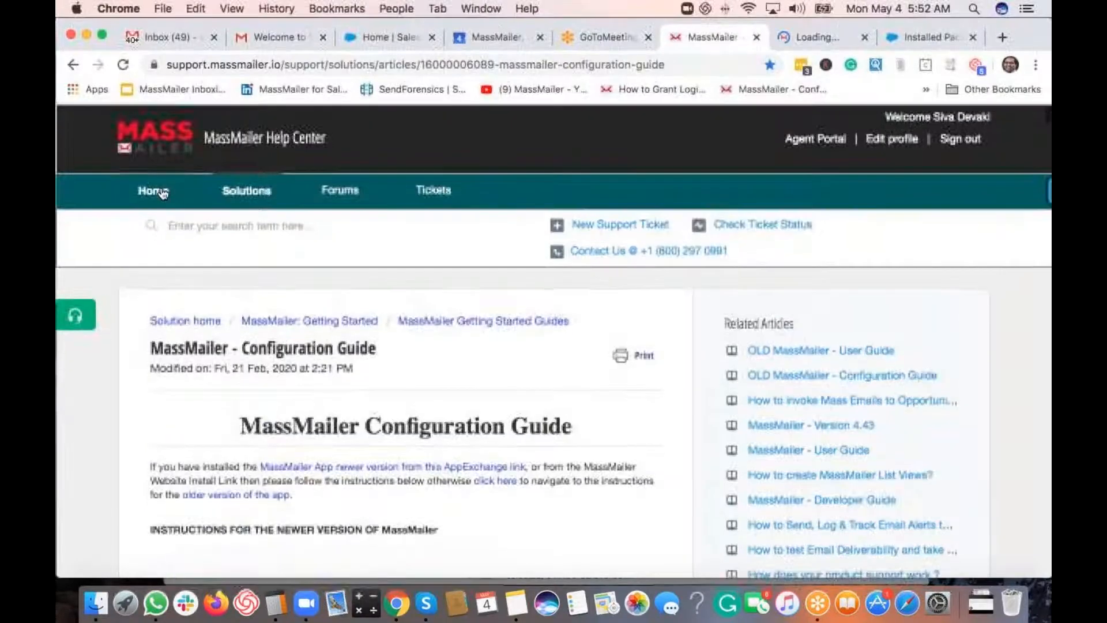
# - From the Help Center home, open the Configuration Guide and its Troubleshooting Tips link in a new tab
pyautogui.click(155, 199)
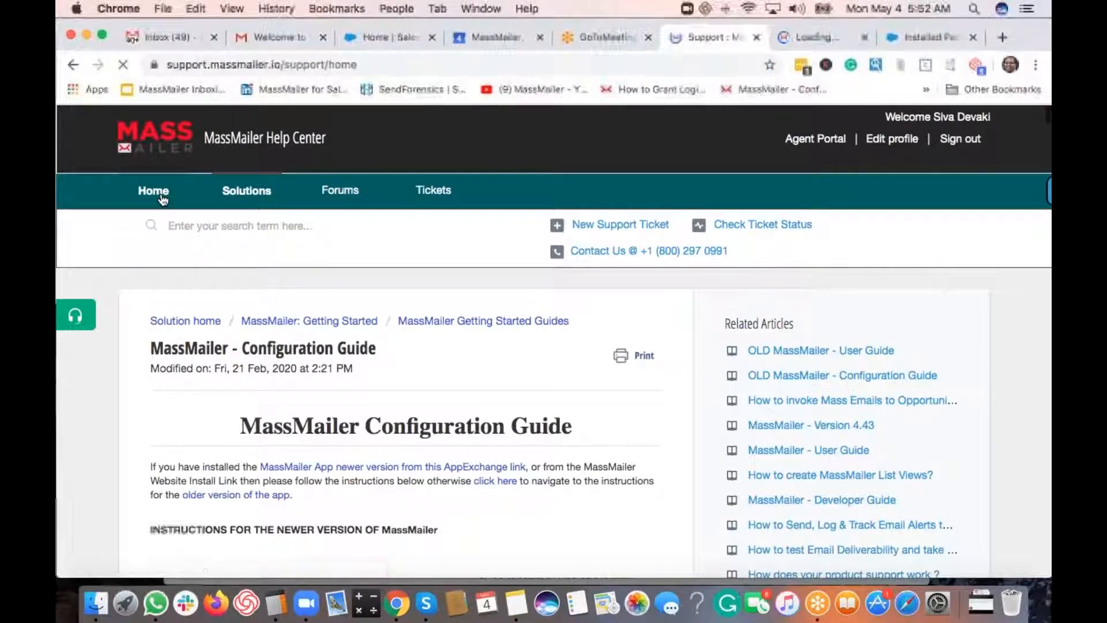
pyautogui.scroll(-6, 256, 376)
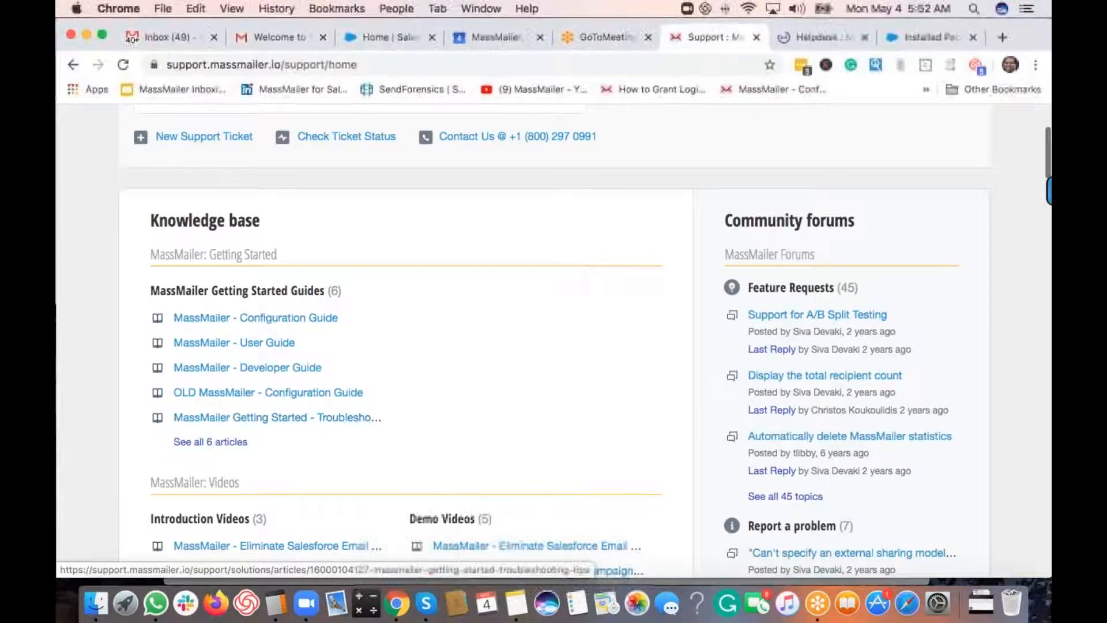
pyautogui.click(273, 319)
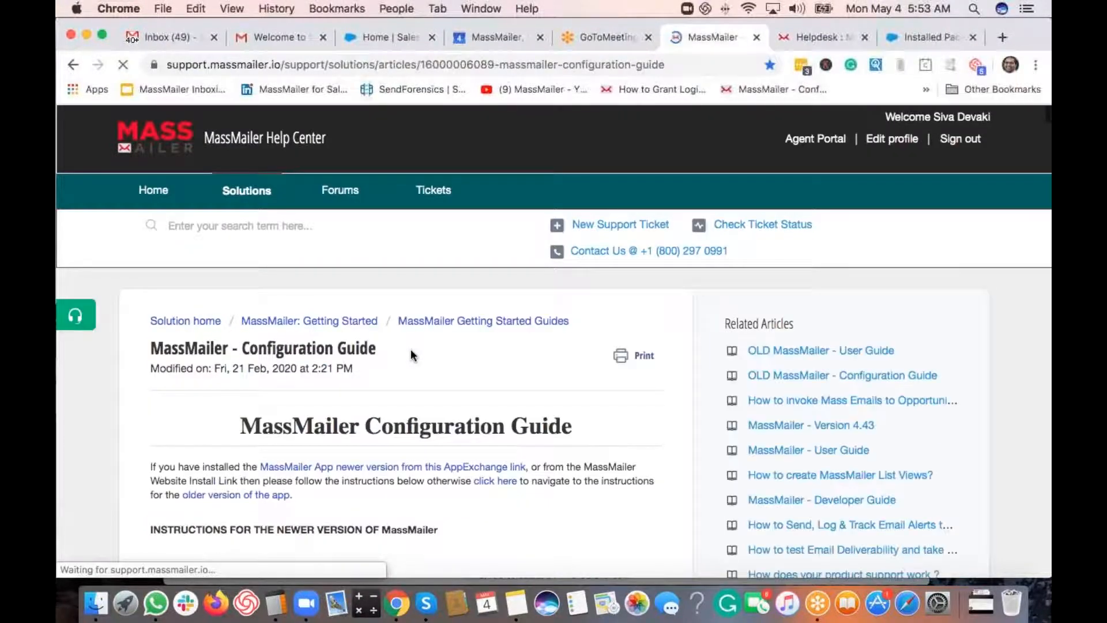
pyautogui.scroll(-10, 410, 349)
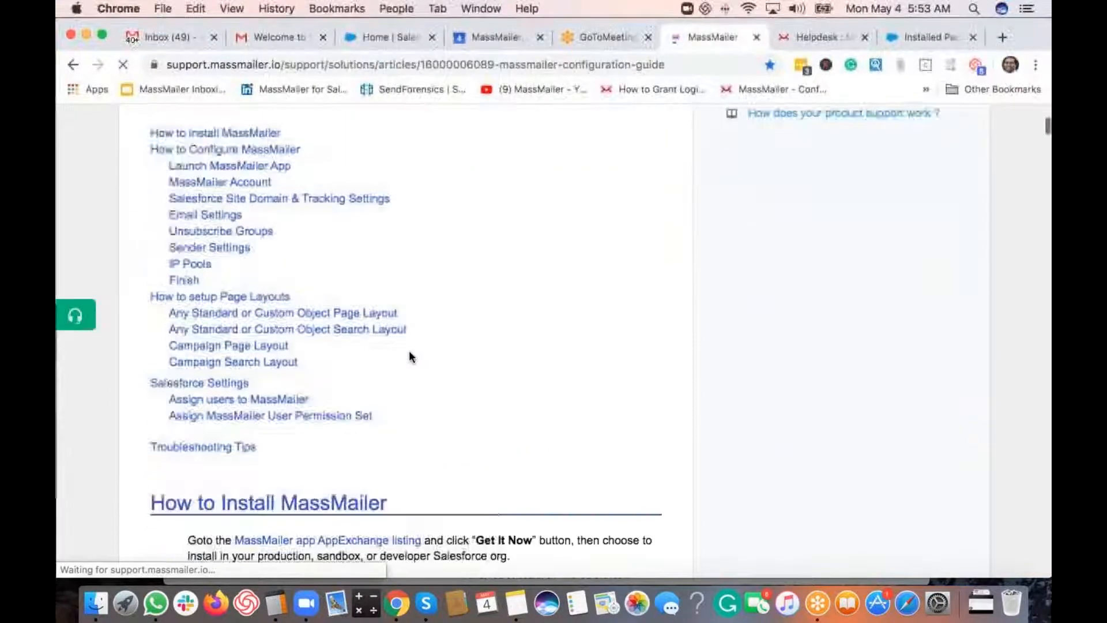
pyautogui.scroll(-2, 409, 356)
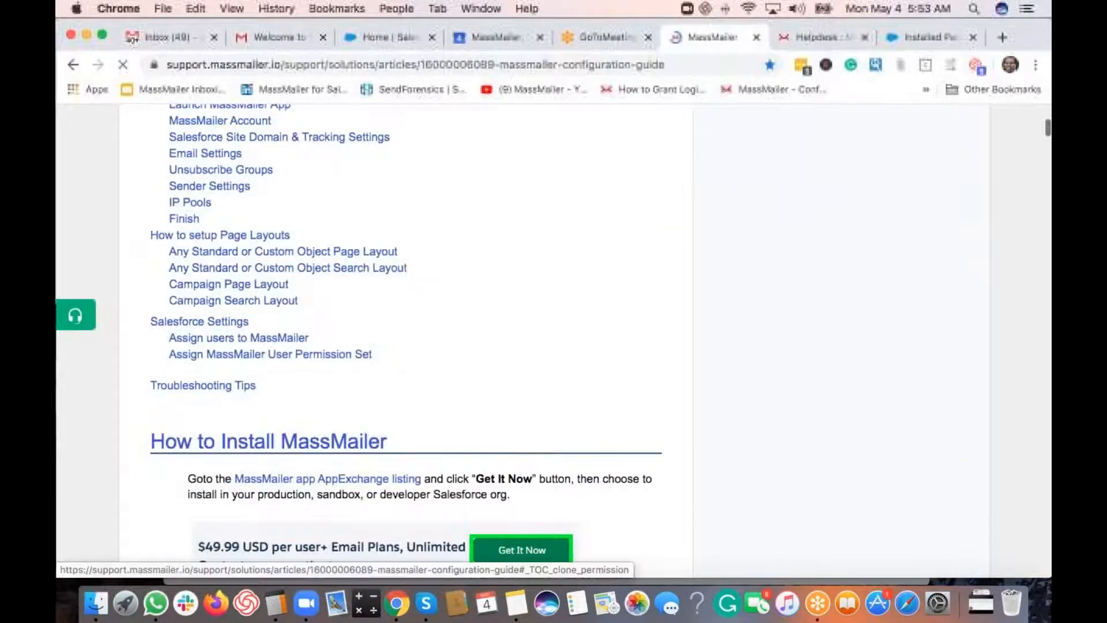
pyautogui.keyDown('super'); pyautogui.click(216, 389); pyautogui.keyUp('super')
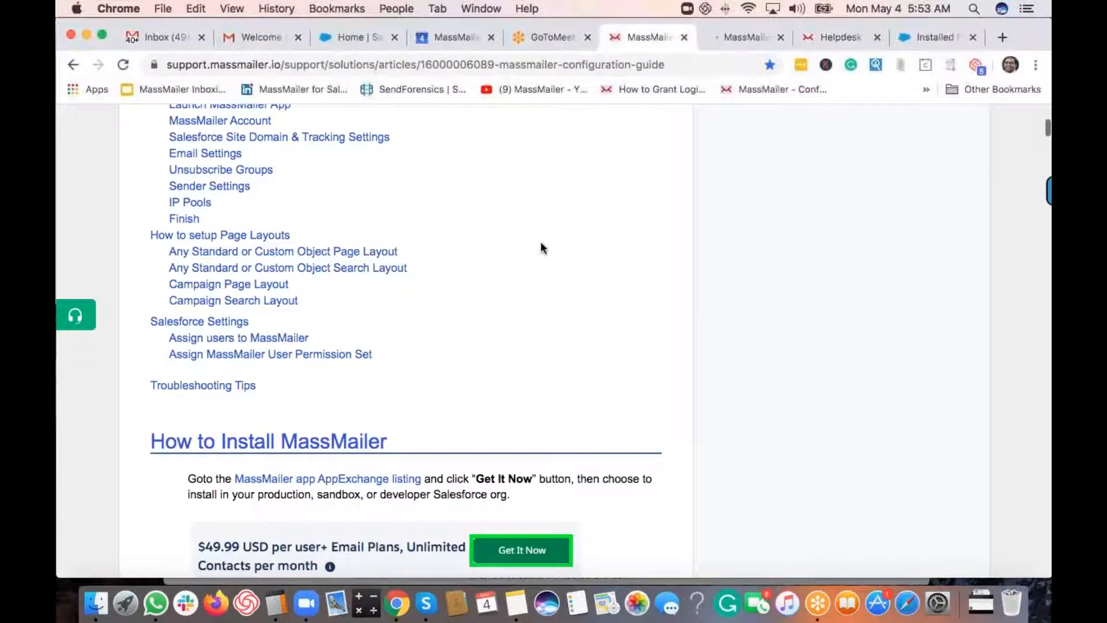
# - Switch to the new tab, return home, and open Getting Started Troubleshooting Tips
pyautogui.scroll(1, 543, 248)
pyautogui.scroll(5, 541, 248)
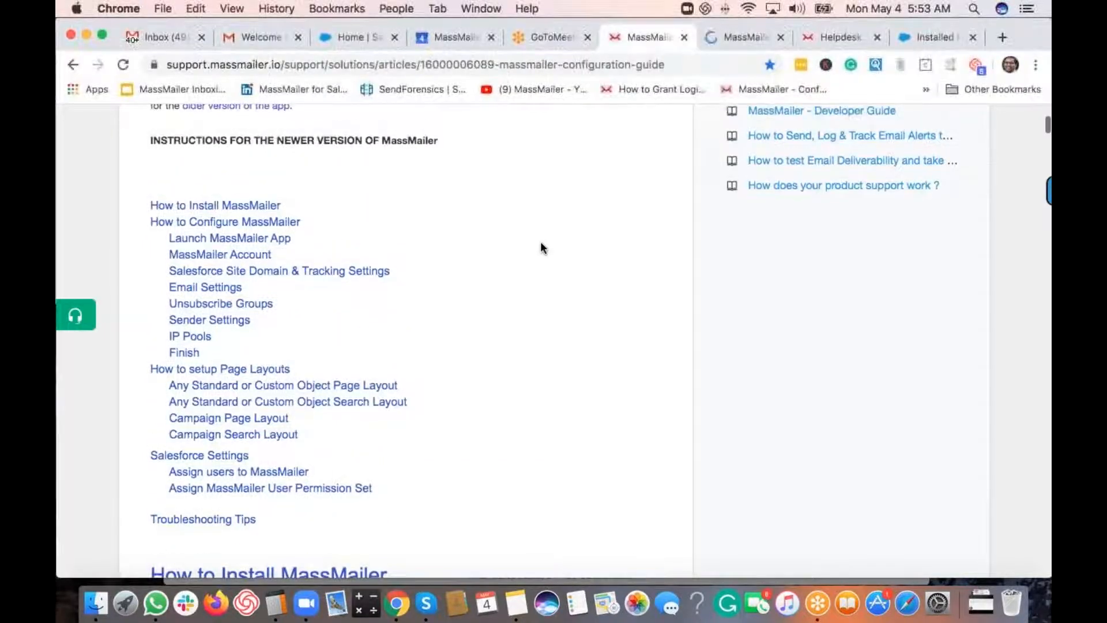
pyautogui.click(719, 40)
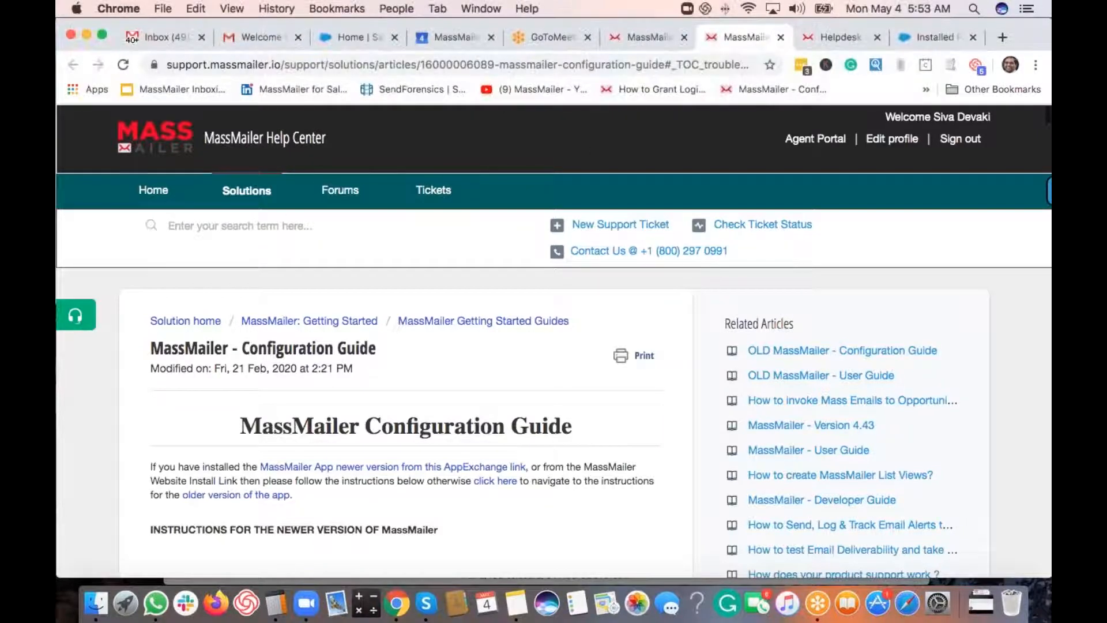
pyautogui.click(152, 190)
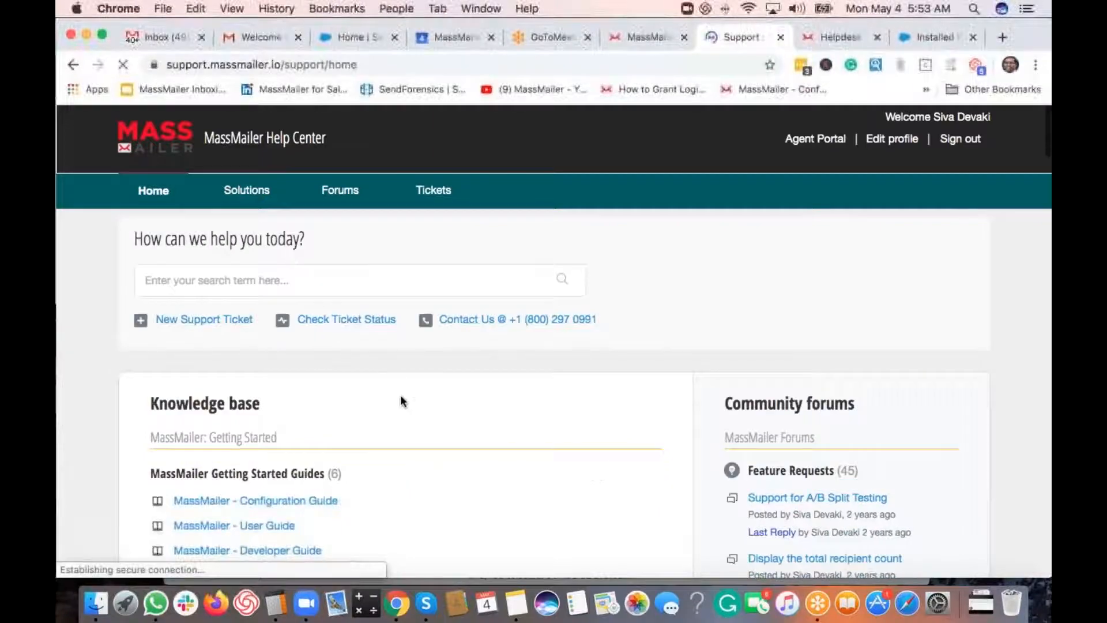
pyautogui.scroll(-5, 402, 400)
pyautogui.click(325, 436)
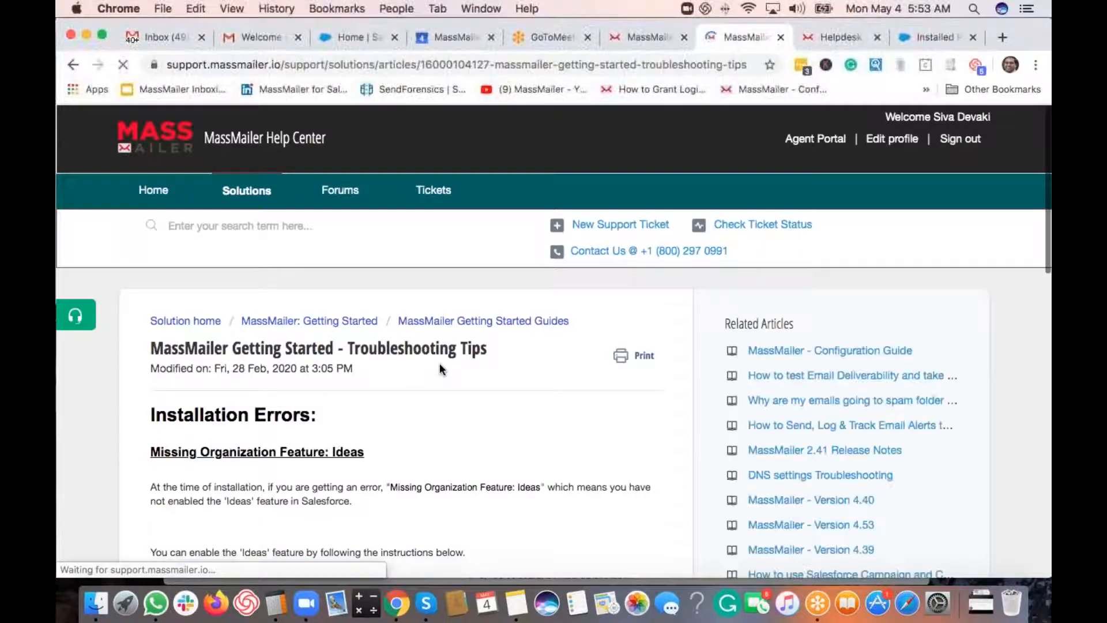
pyautogui.scroll(-5, 440, 362)
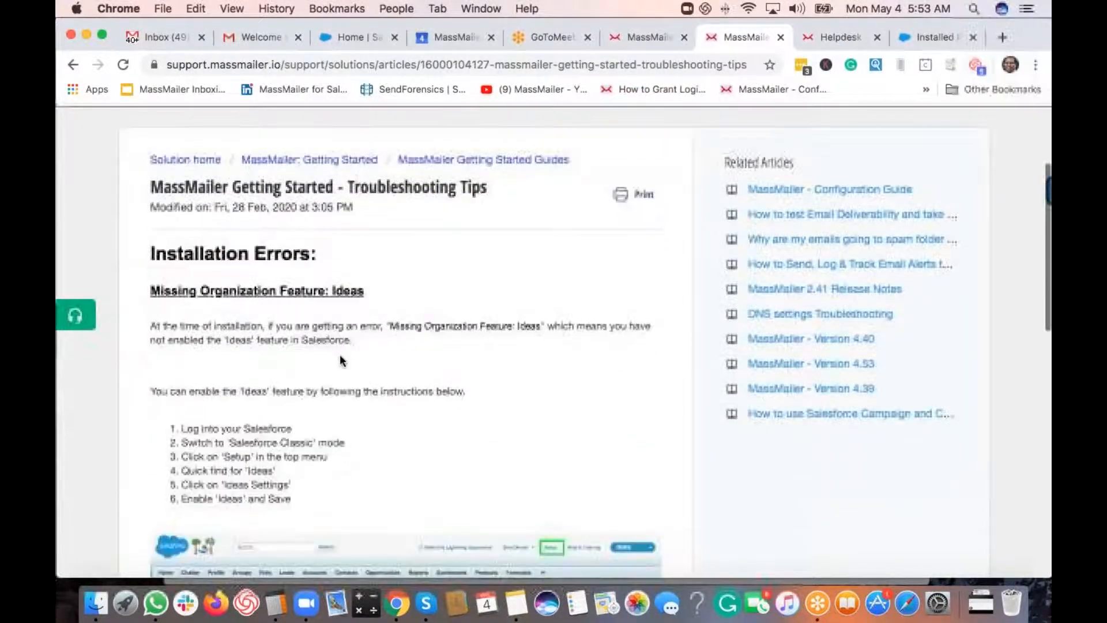
pyautogui.scroll(-1, 340, 360)
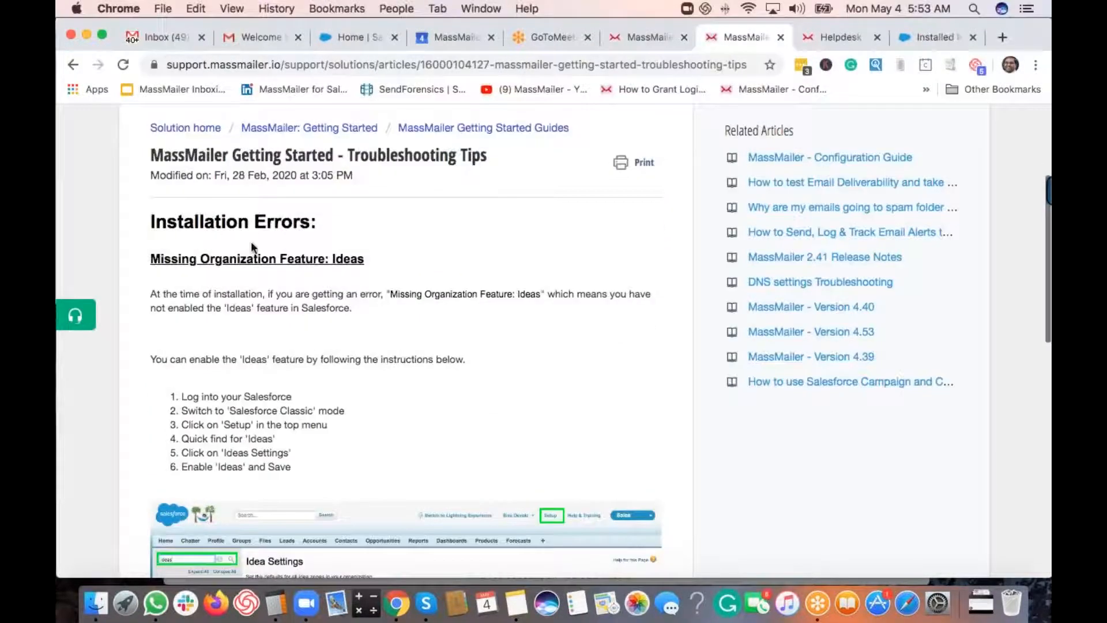
pyautogui.scroll(-1, 294, 310)
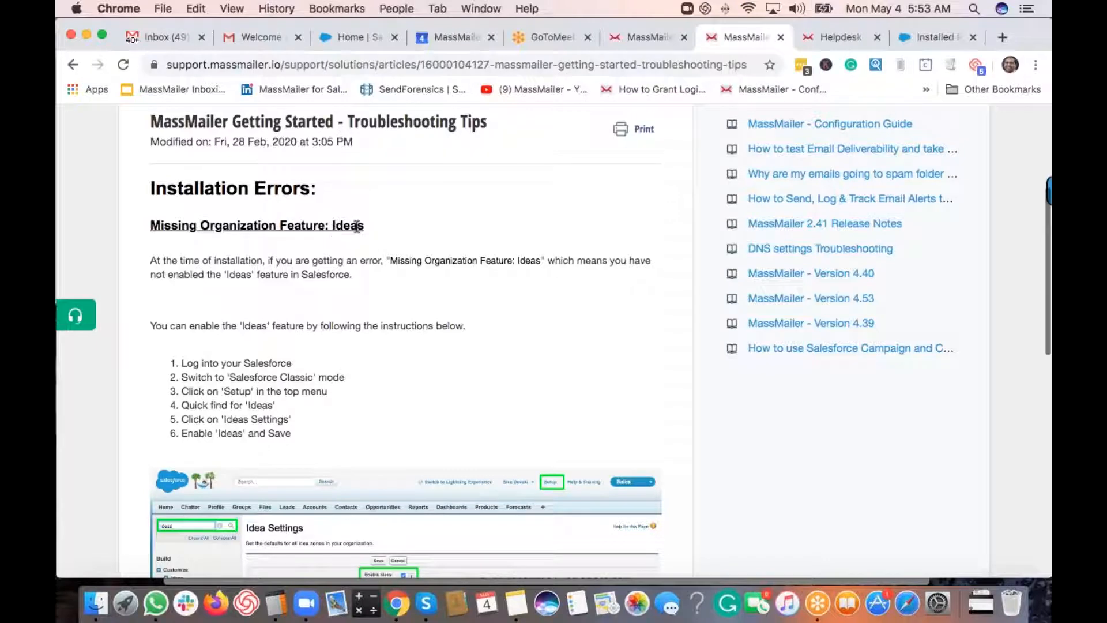
pyautogui.scroll(-1, 403, 346)
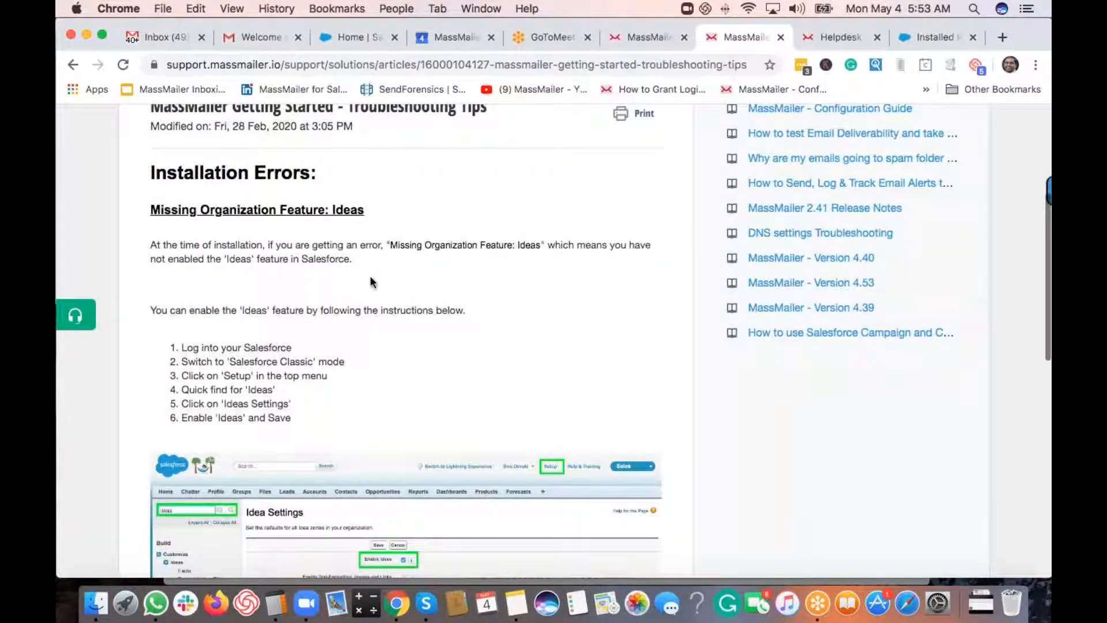
pyautogui.scroll(-2, 371, 281)
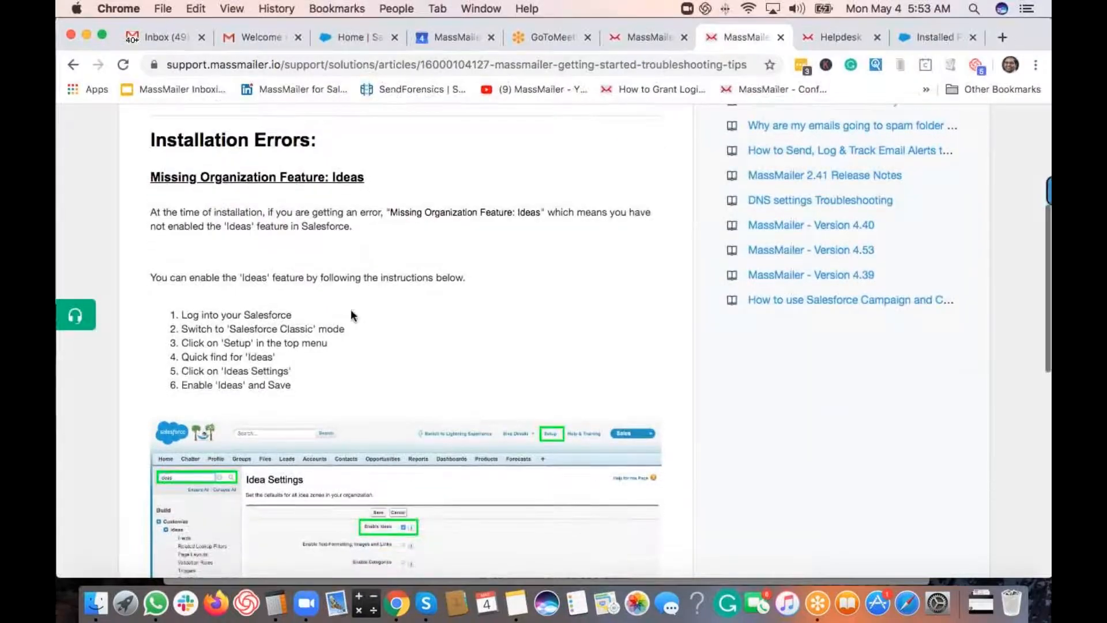
pyautogui.scroll(-2, 379, 360)
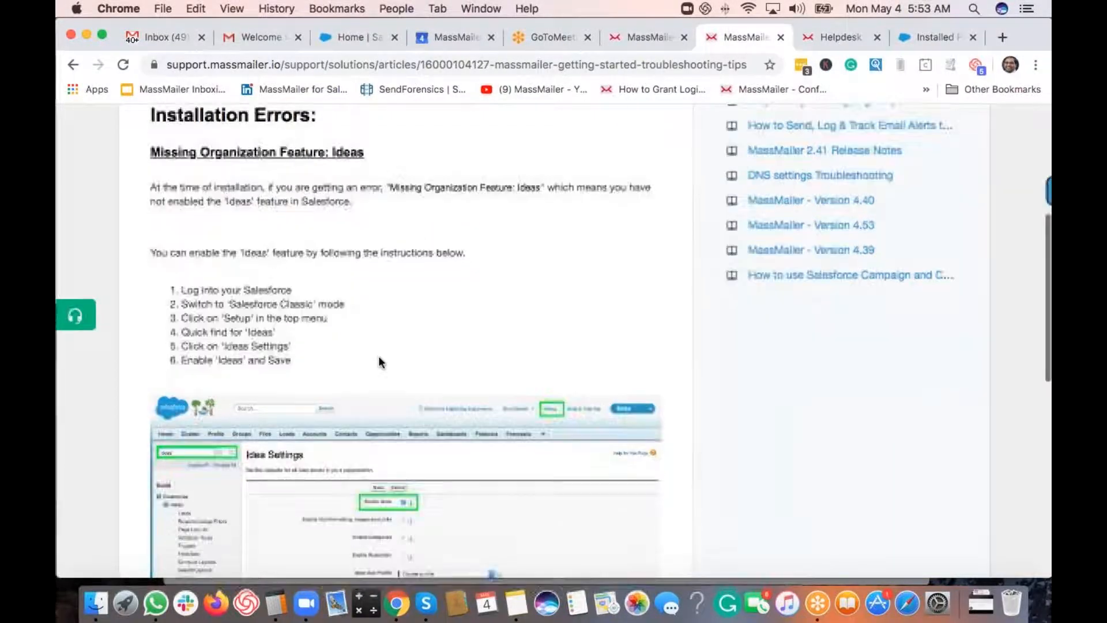
pyautogui.scroll(-2, 270, 304)
pyautogui.scroll(-1, 270, 304)
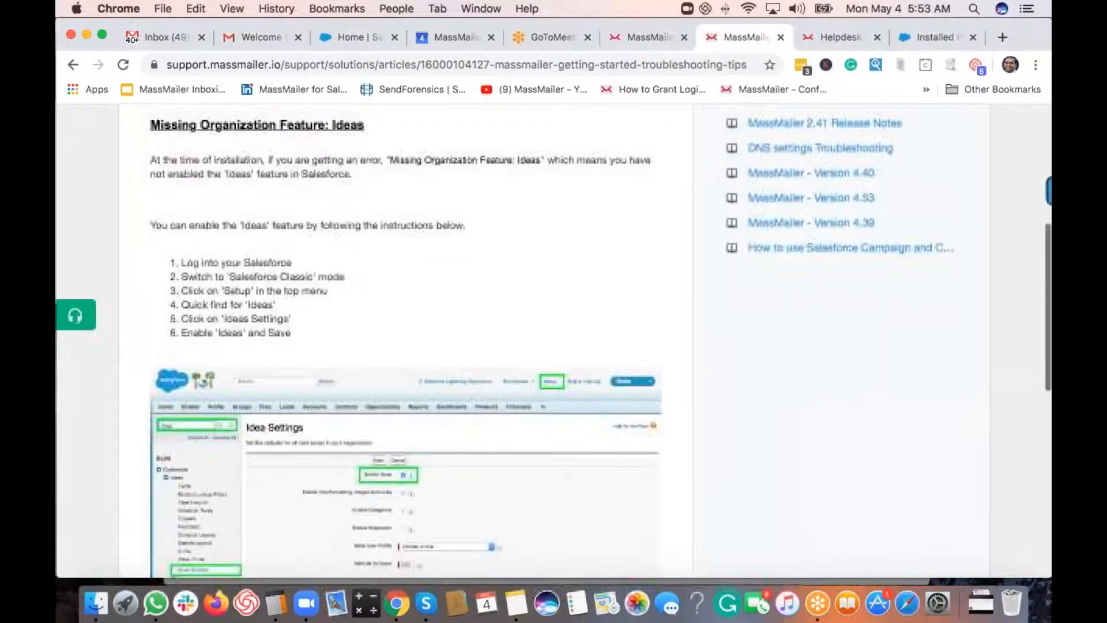
pyautogui.scroll(-2, 312, 280)
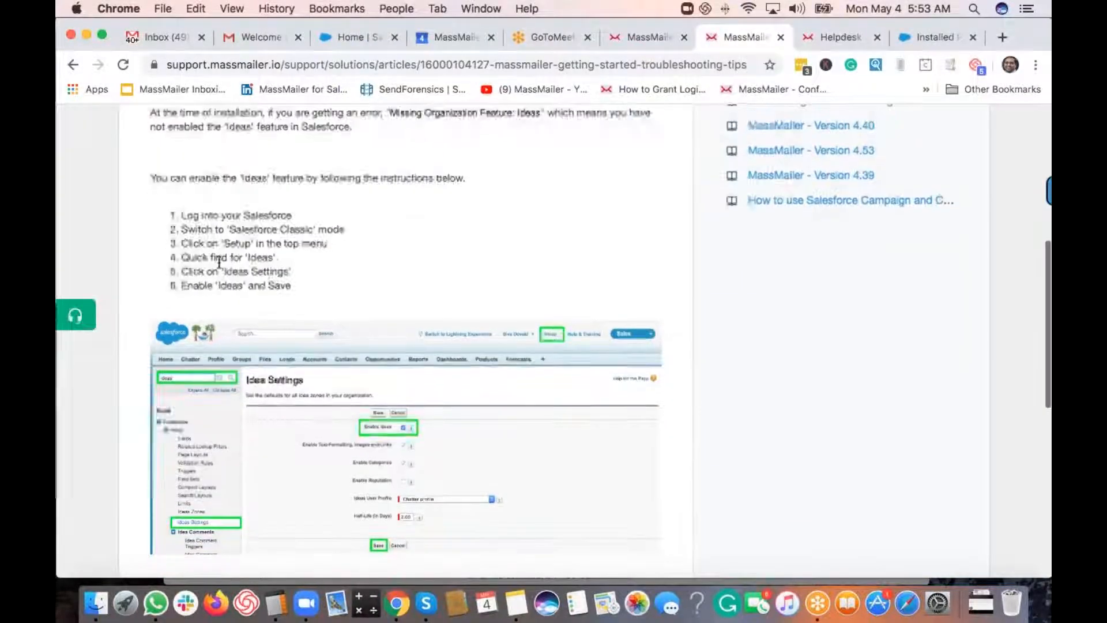
pyautogui.scroll(-2, 187, 242)
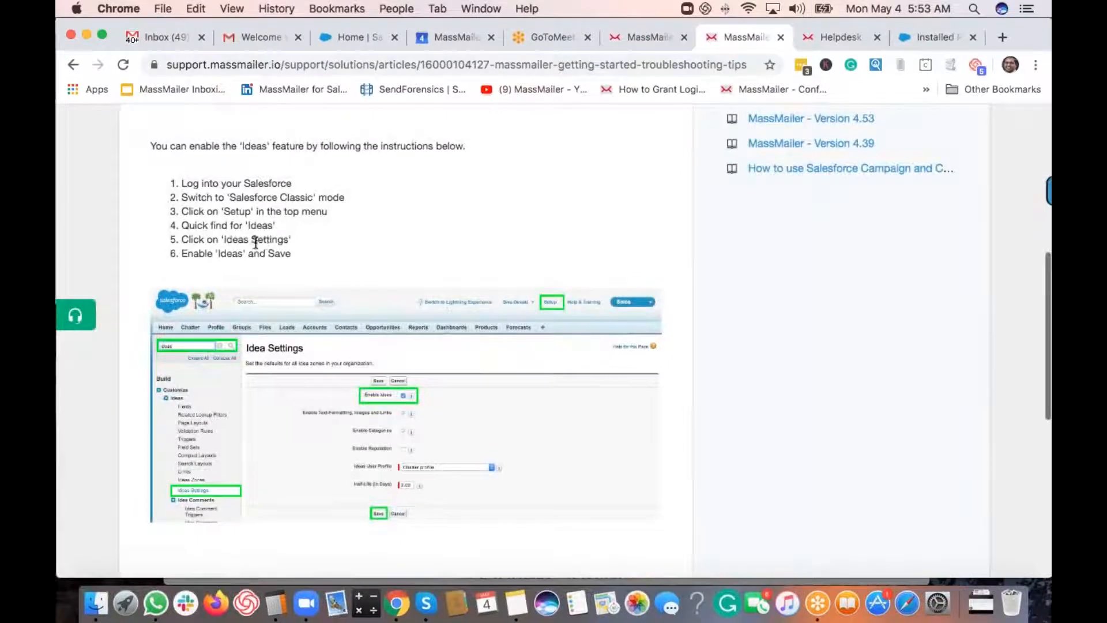
pyautogui.scroll(-1, 265, 242)
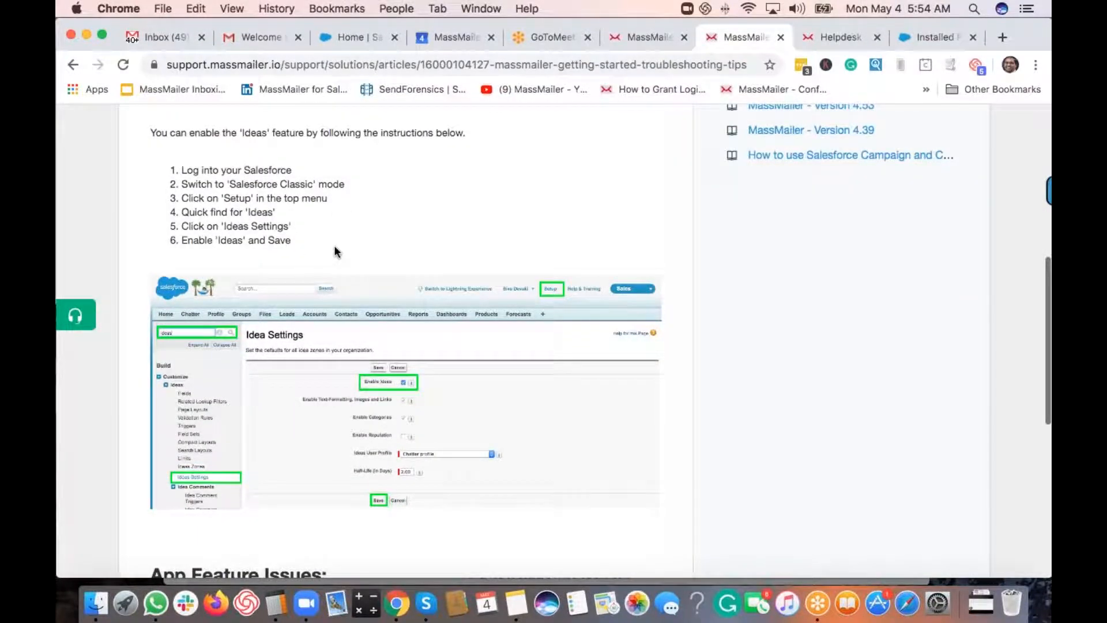
pyautogui.scroll(2, 336, 252)
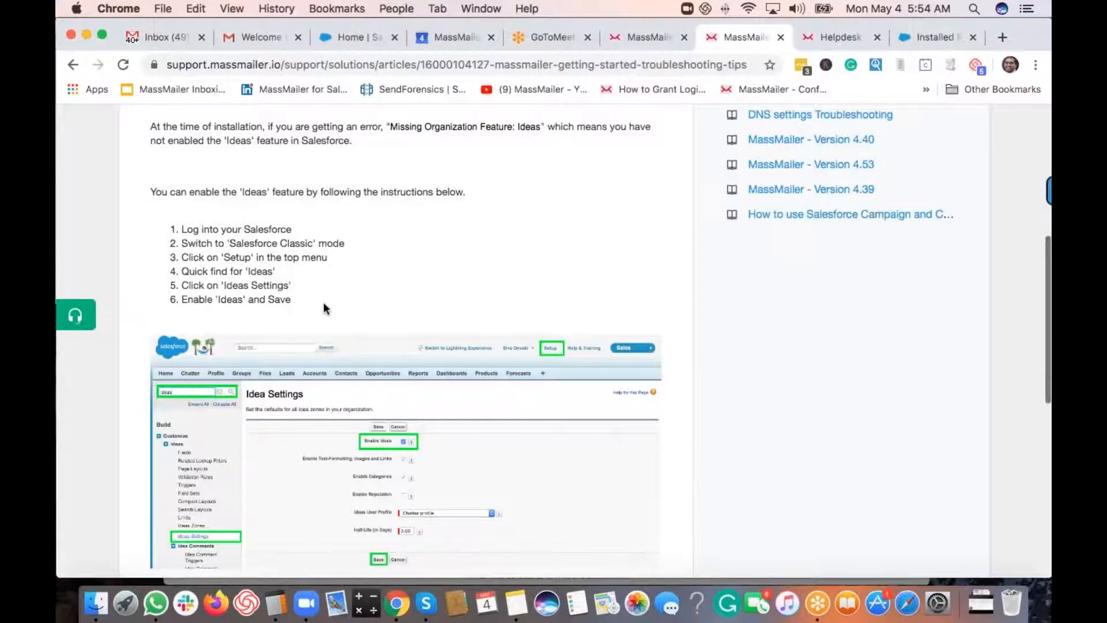
pyautogui.scroll(3, 323, 302)
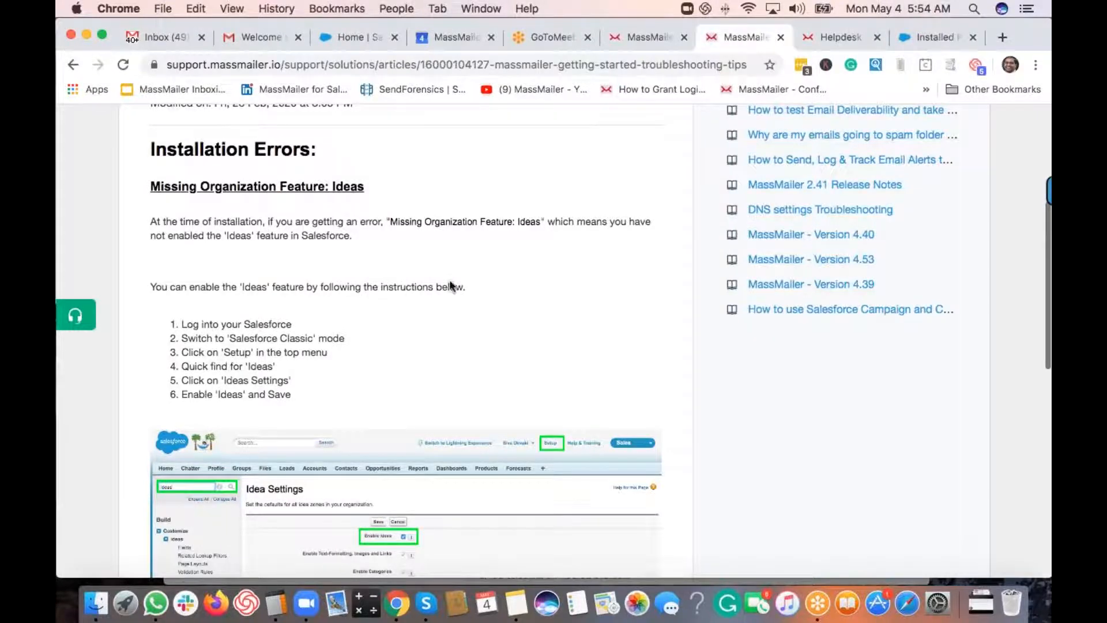
pyautogui.scroll(-5, 461, 308)
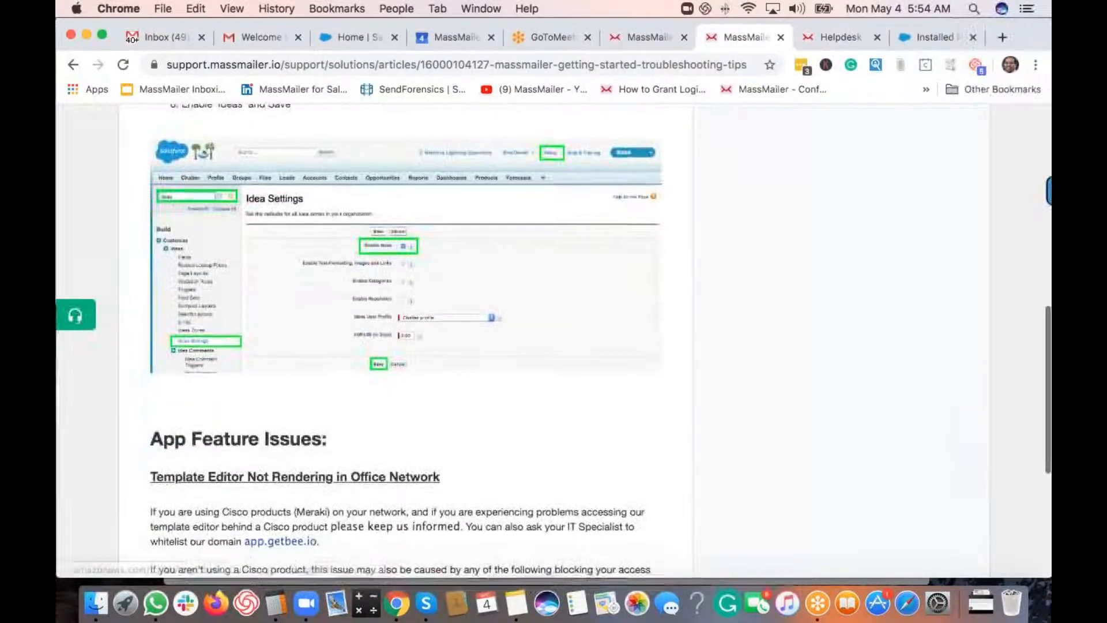
pyautogui.scroll(-4, 407, 341)
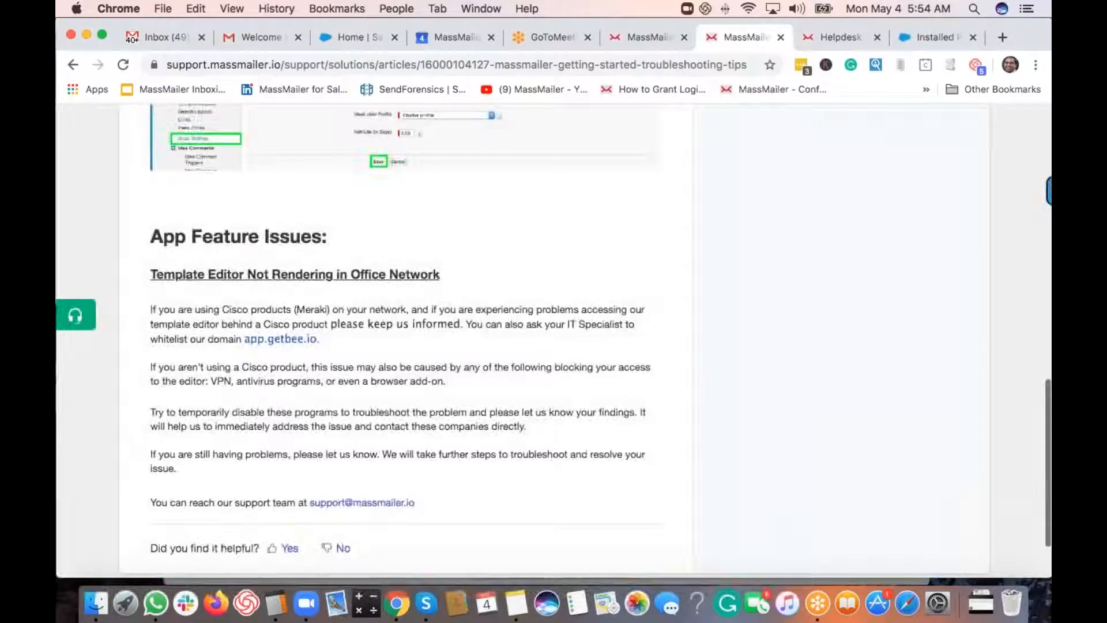
pyautogui.scroll(-2, 334, 266)
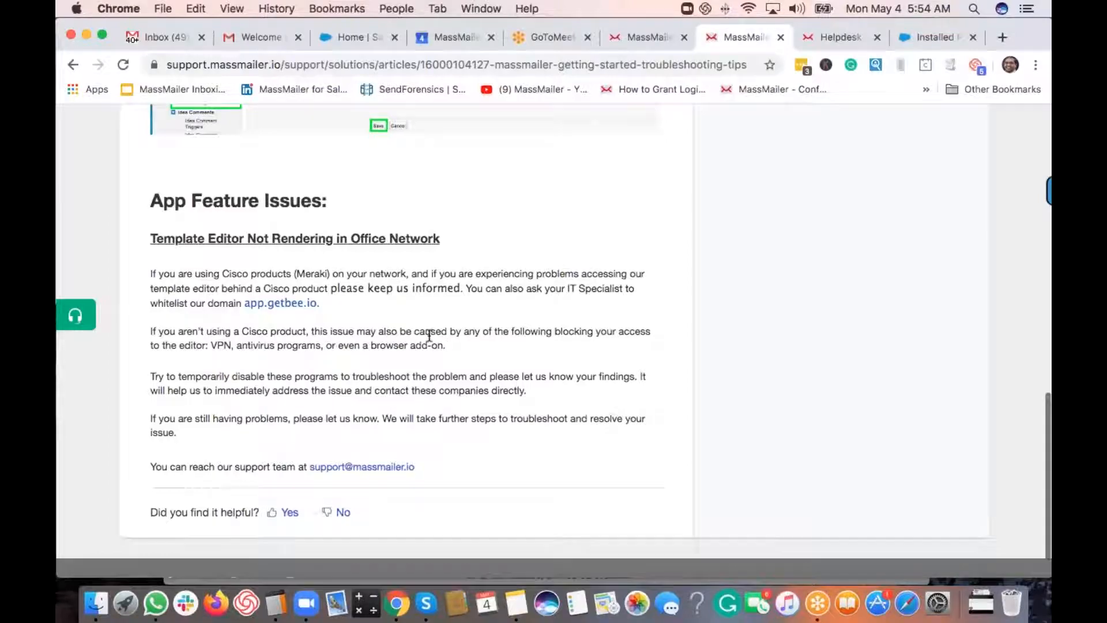
pyautogui.scroll(5, 427, 331)
pyautogui.scroll(12, 554, 340)
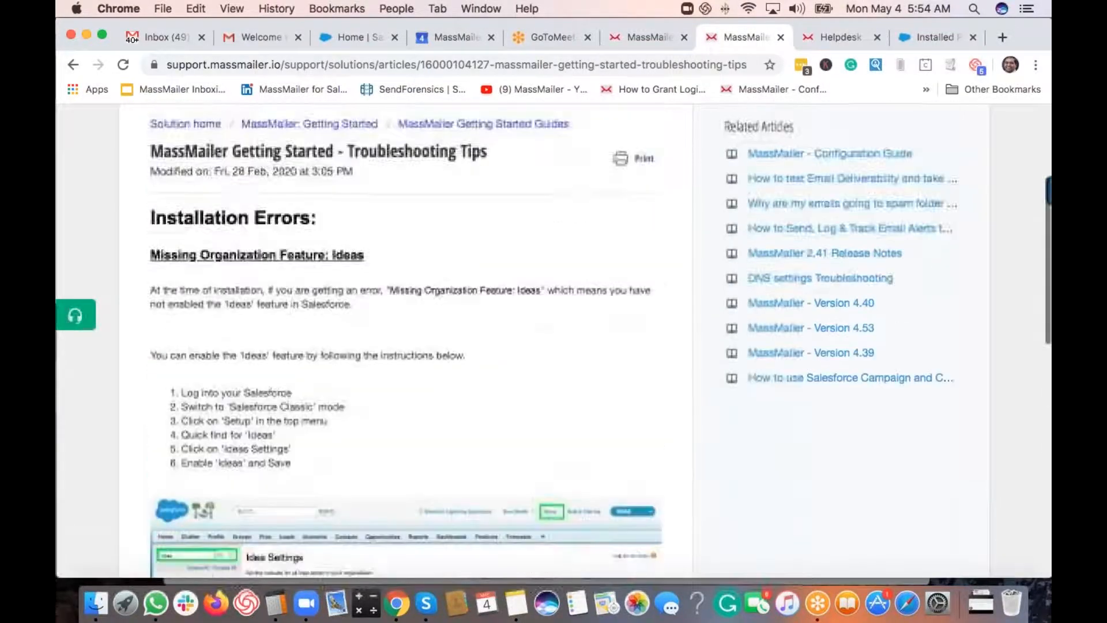
pyautogui.scroll(-1, 554, 340)
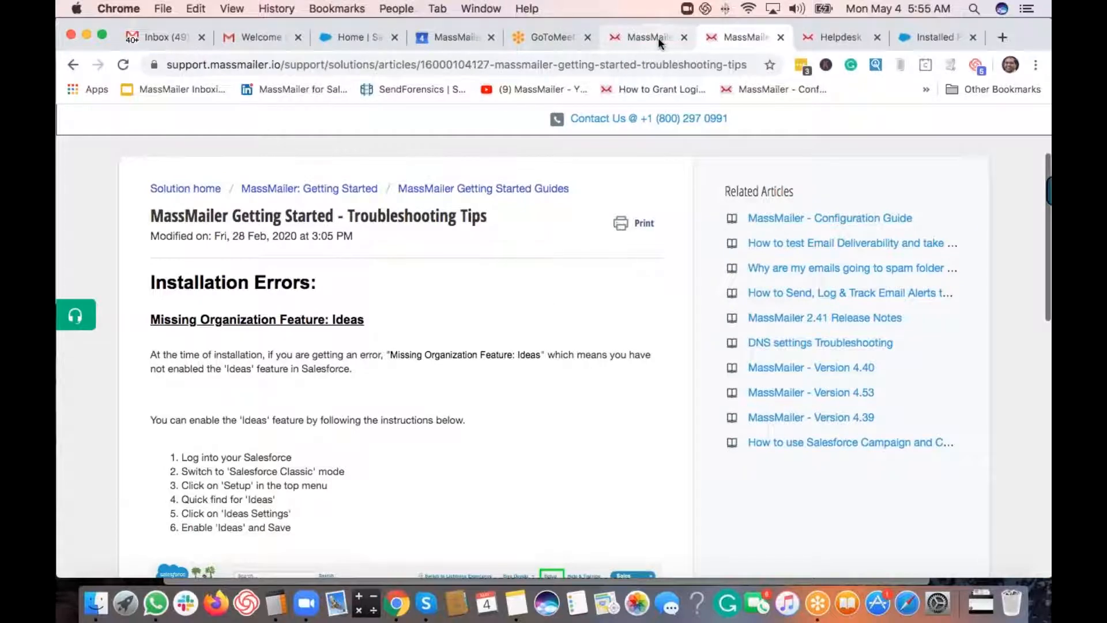
# - Check Installed Packages lists MassMailer 2.42.21 as a trial, then return to Sales Home
pyautogui.click(939, 37)
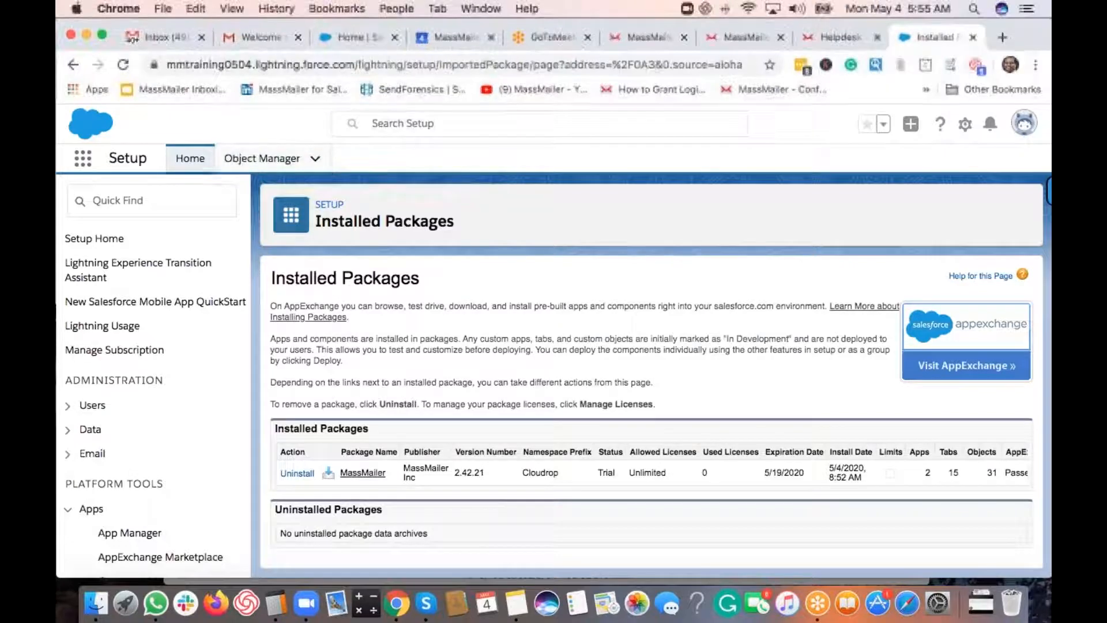
pyautogui.click(361, 39)
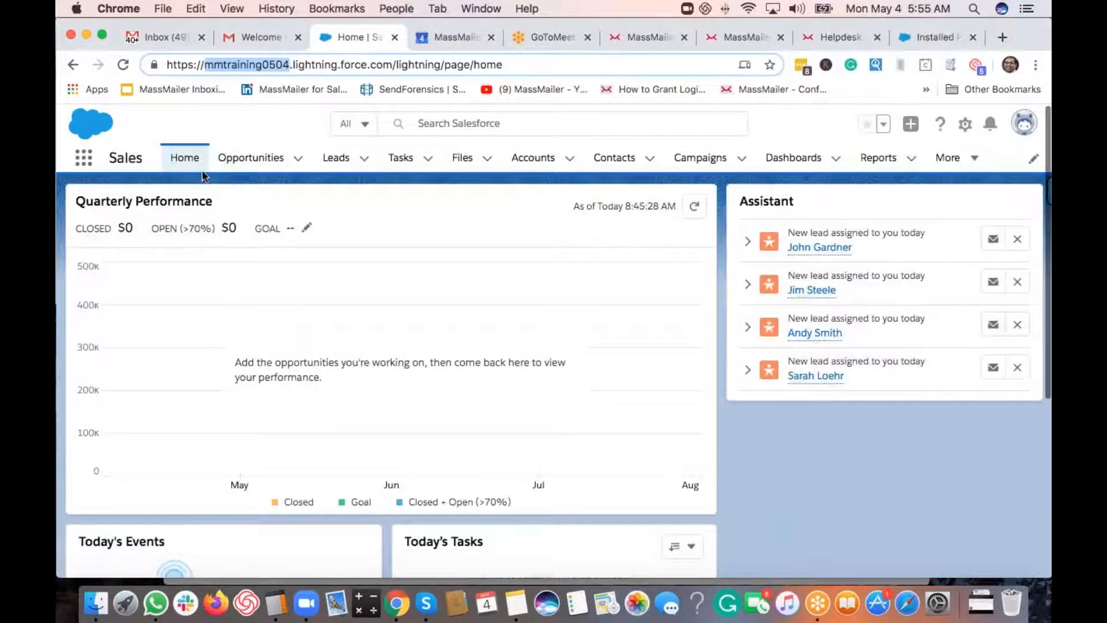
# - Search the App Launcher for 'mass' and launch MassMailer Lightning
pyautogui.click(84, 164)
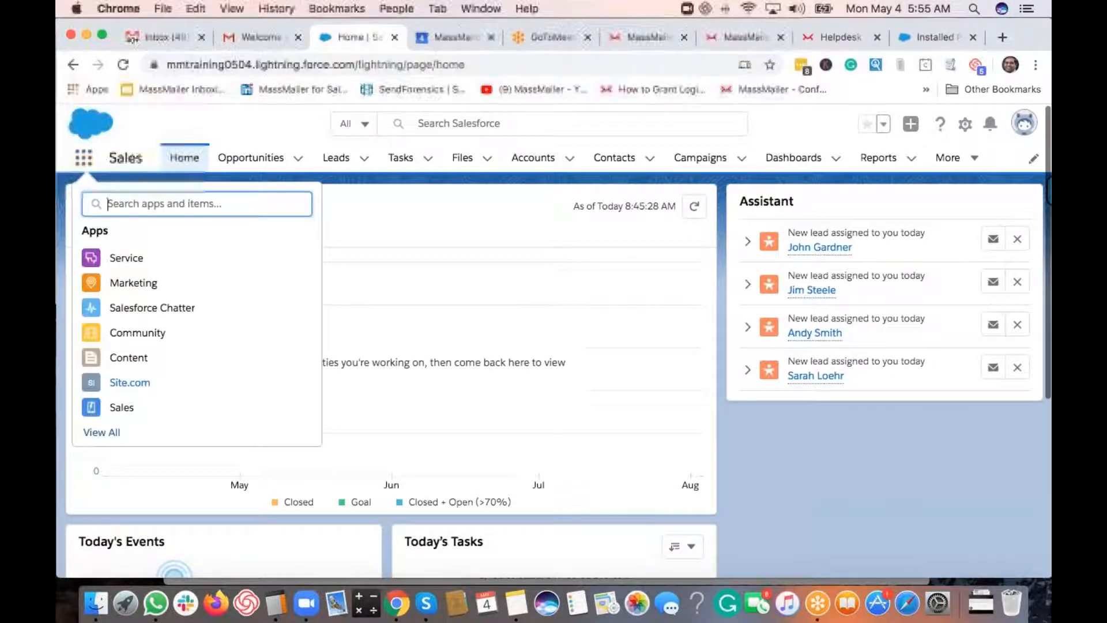
pyautogui.write('mass')
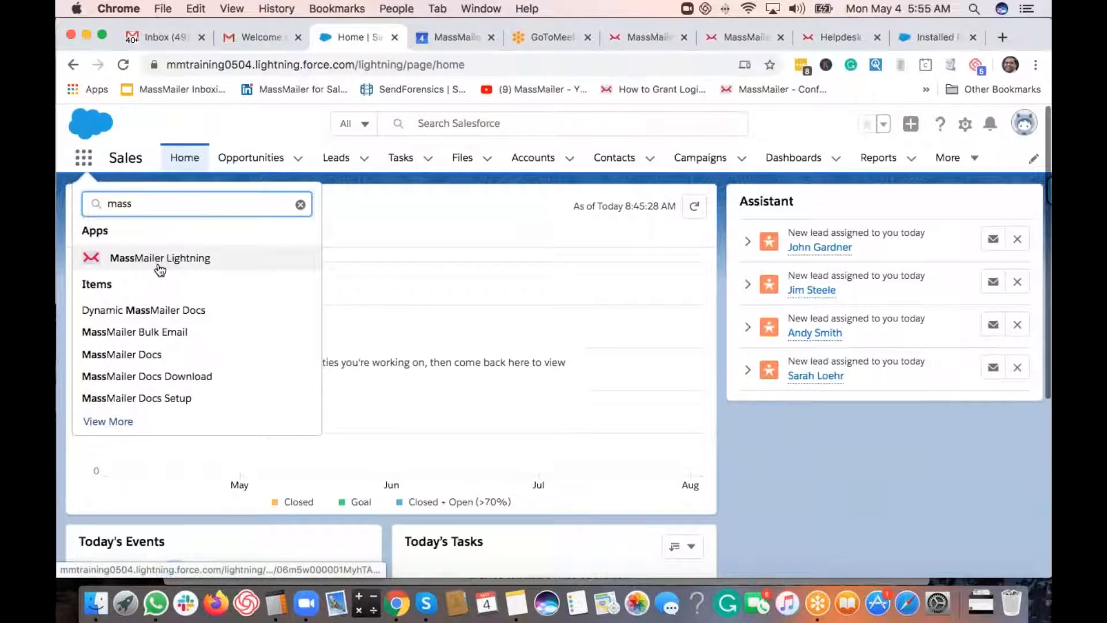
pyautogui.click(198, 264)
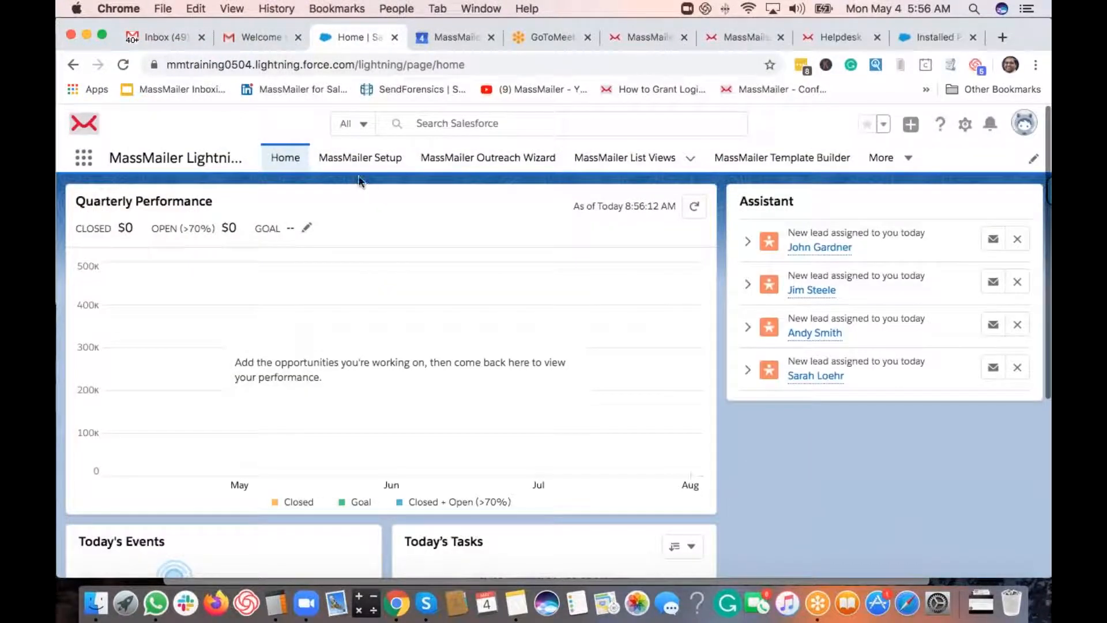
# - Open MassMailer Setup and try Create User, which fails because the username already exists
pyautogui.click(359, 158)
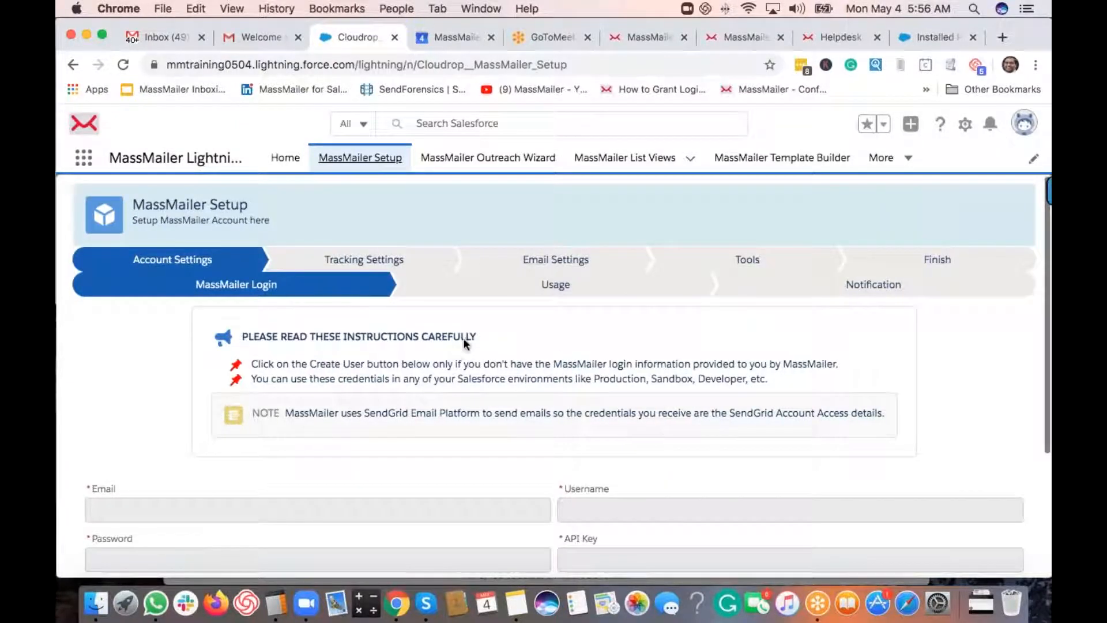
pyautogui.scroll(-1, 316, 341)
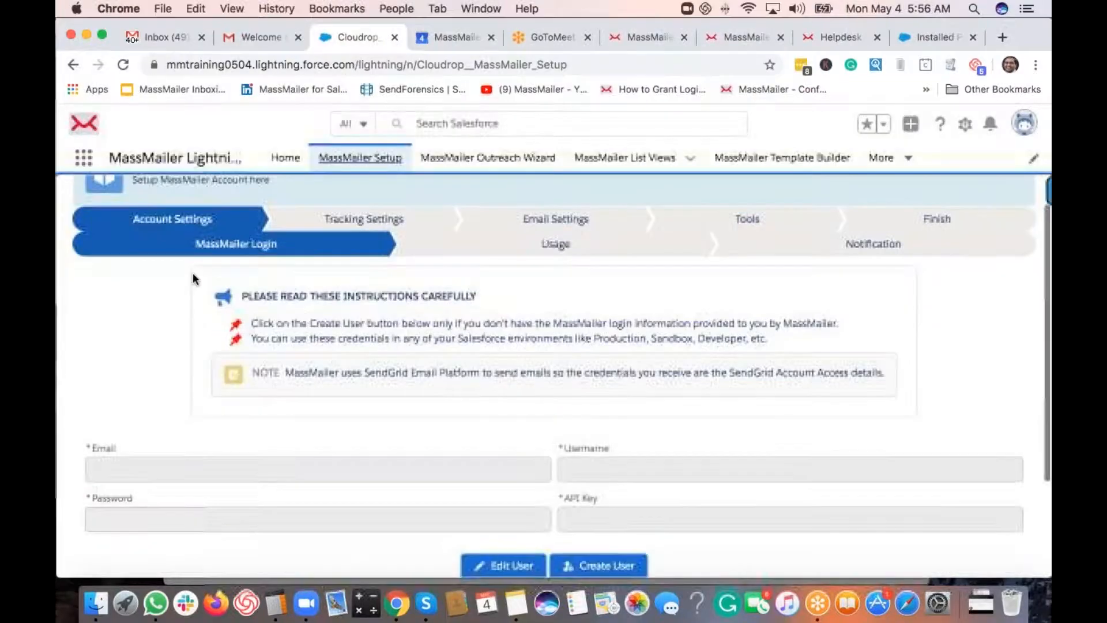
pyautogui.scroll(1, 222, 268)
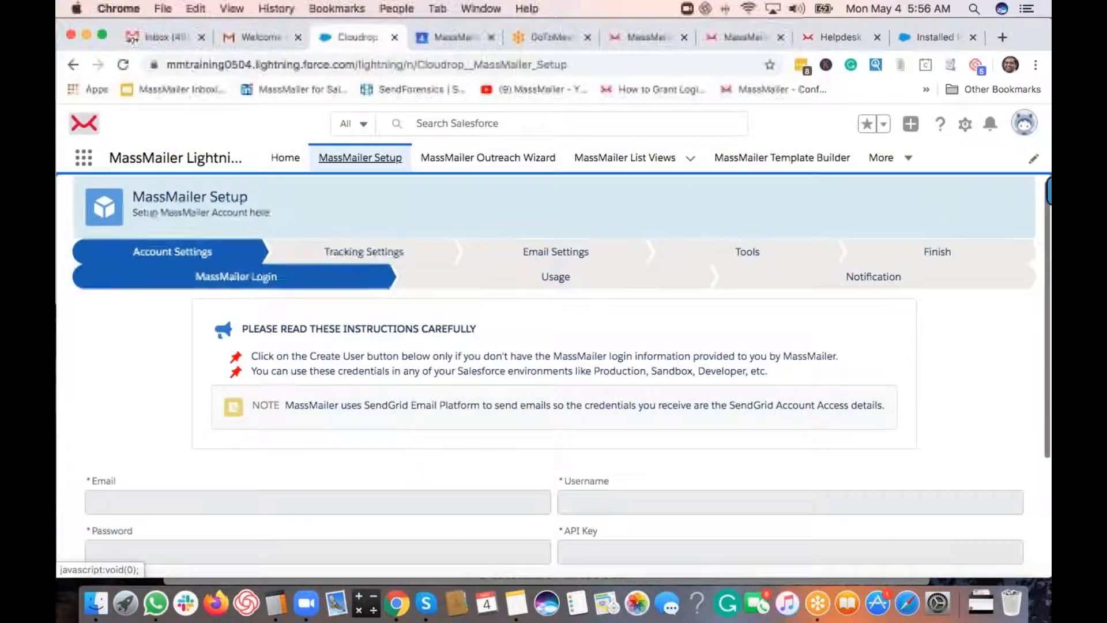
pyautogui.scroll(-4, 383, 310)
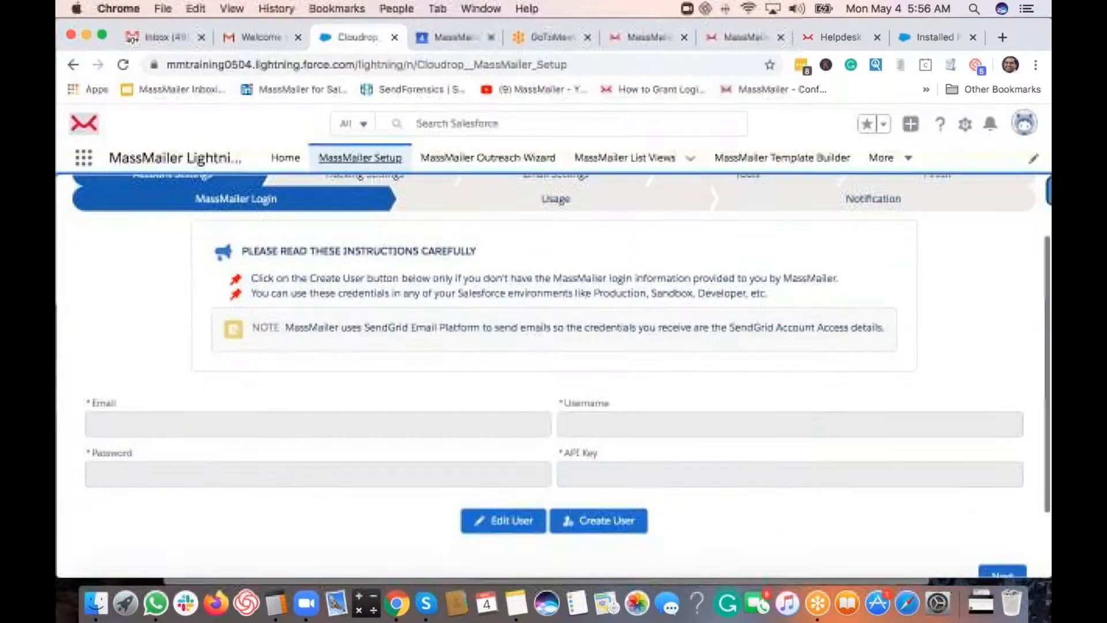
pyautogui.scroll(2, 433, 316)
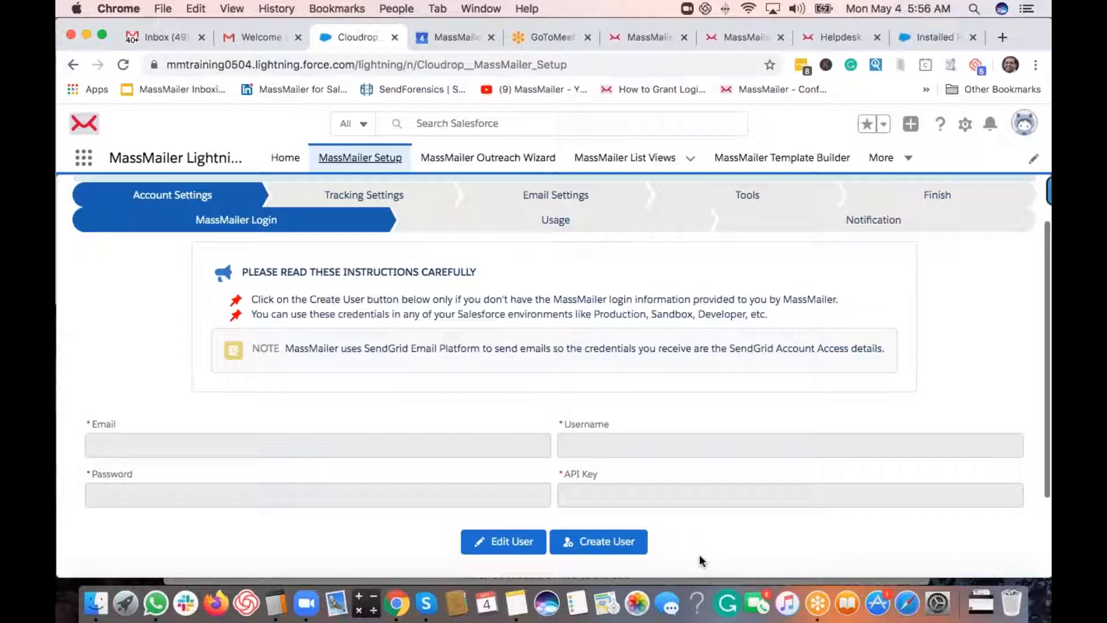
pyautogui.click(596, 547)
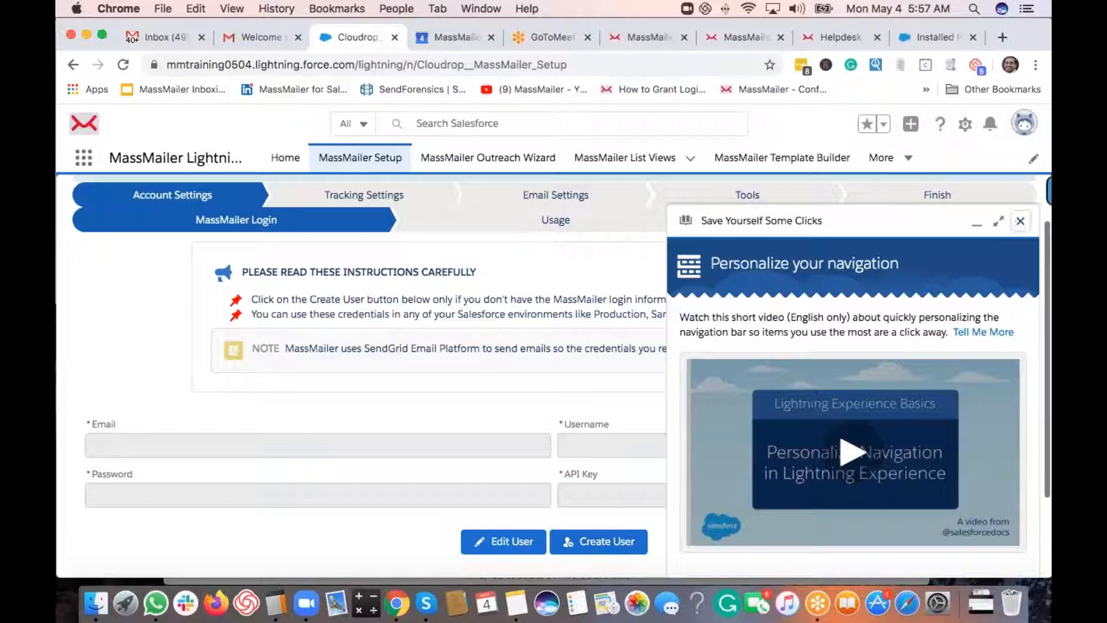
# - Close the 'Save Yourself Some Clicks' tips panel
pyautogui.click(1020, 220)
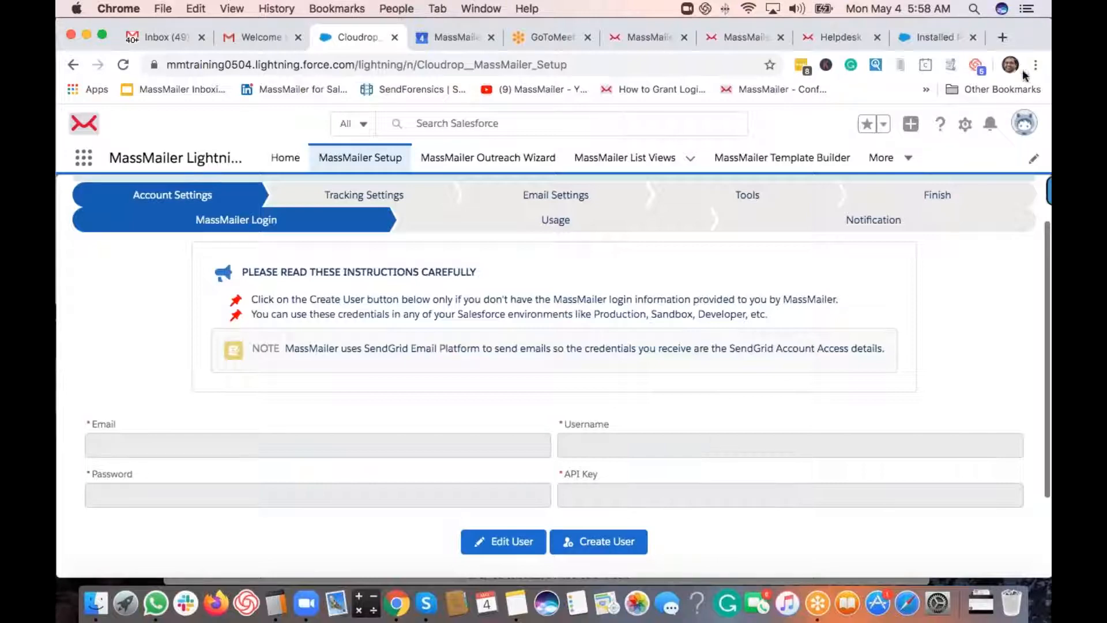
# - Search the LastPass vault for 'beta' and open the stored sendgrid.com entry's credentials
pyautogui.click(801, 67)
pyautogui.click(787, 99)
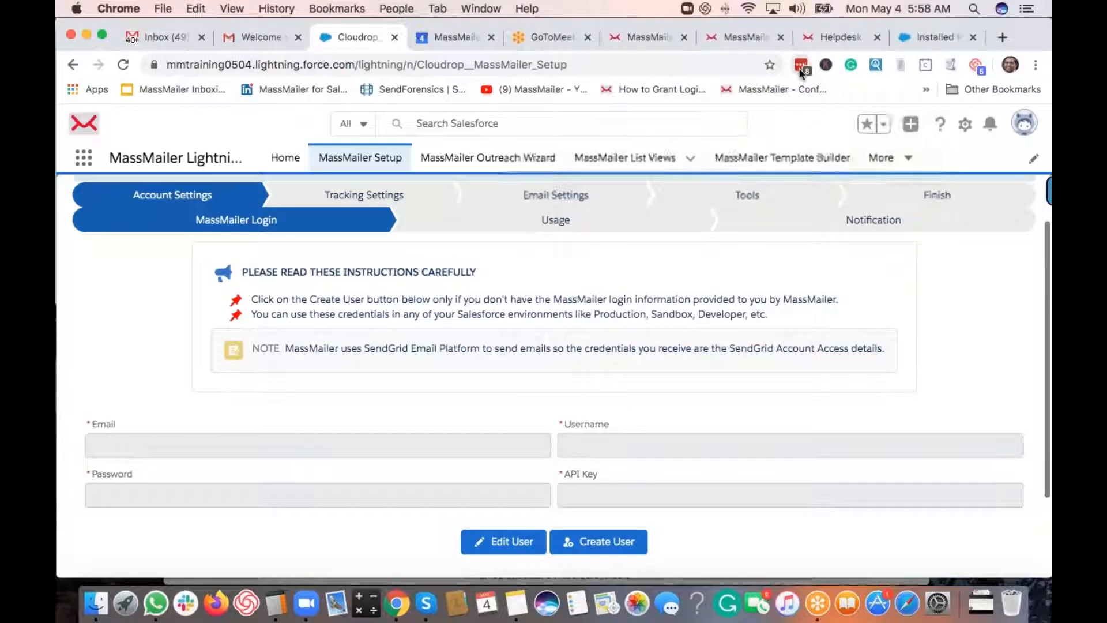
pyautogui.click(799, 67)
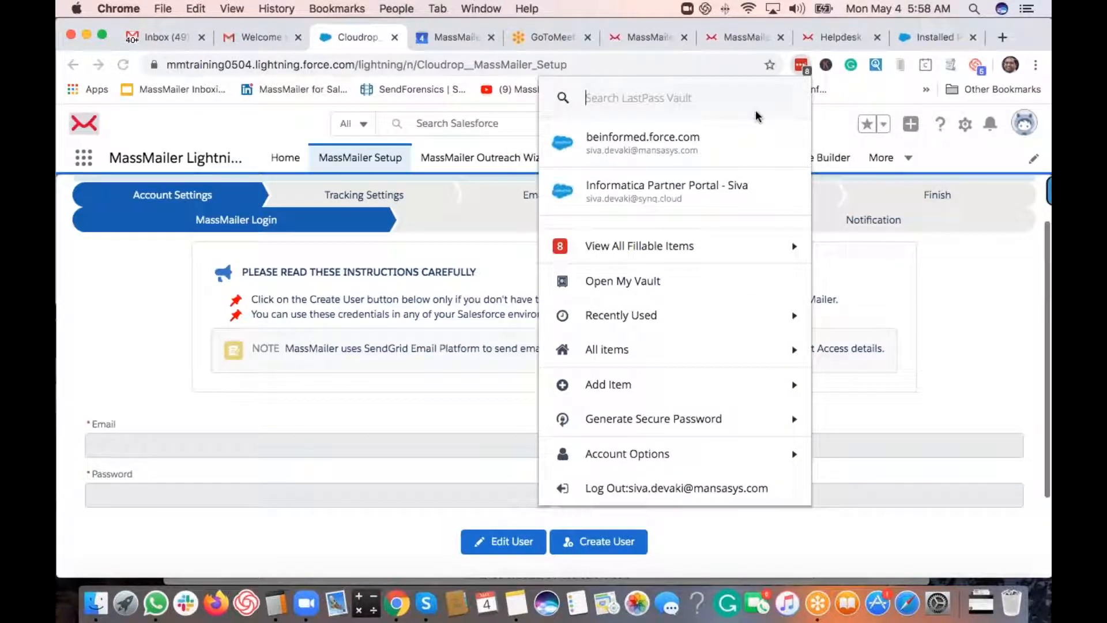
pyautogui.write('test')
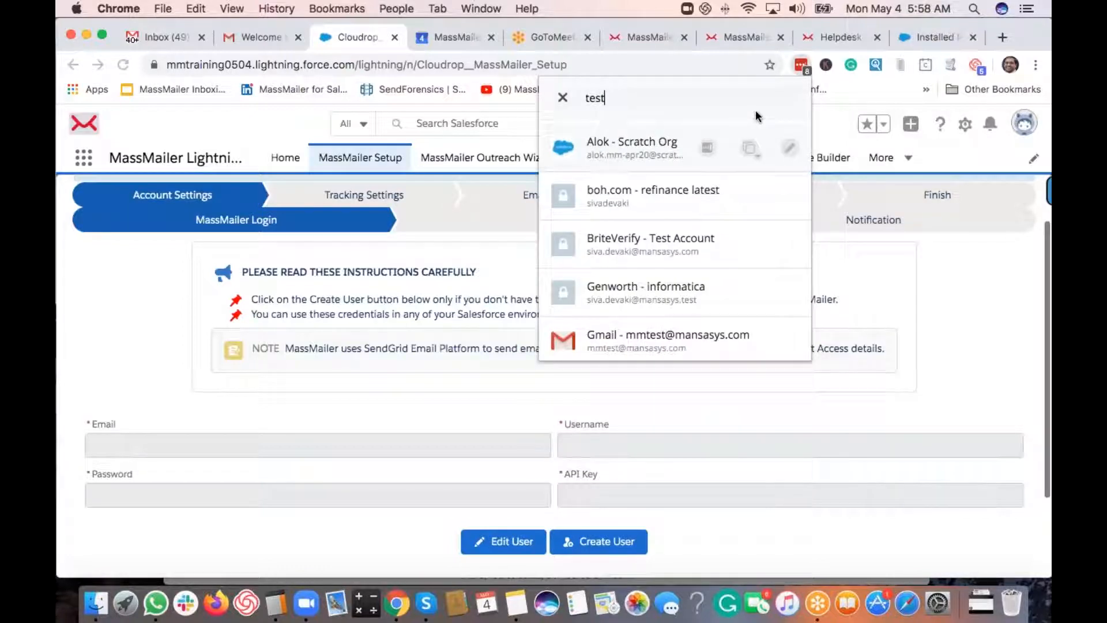
pyautogui.press('BackSpace')
pyautogui.press('BackSpace')
pyautogui.press('BackSpace')
pyautogui.press('BackSpace')
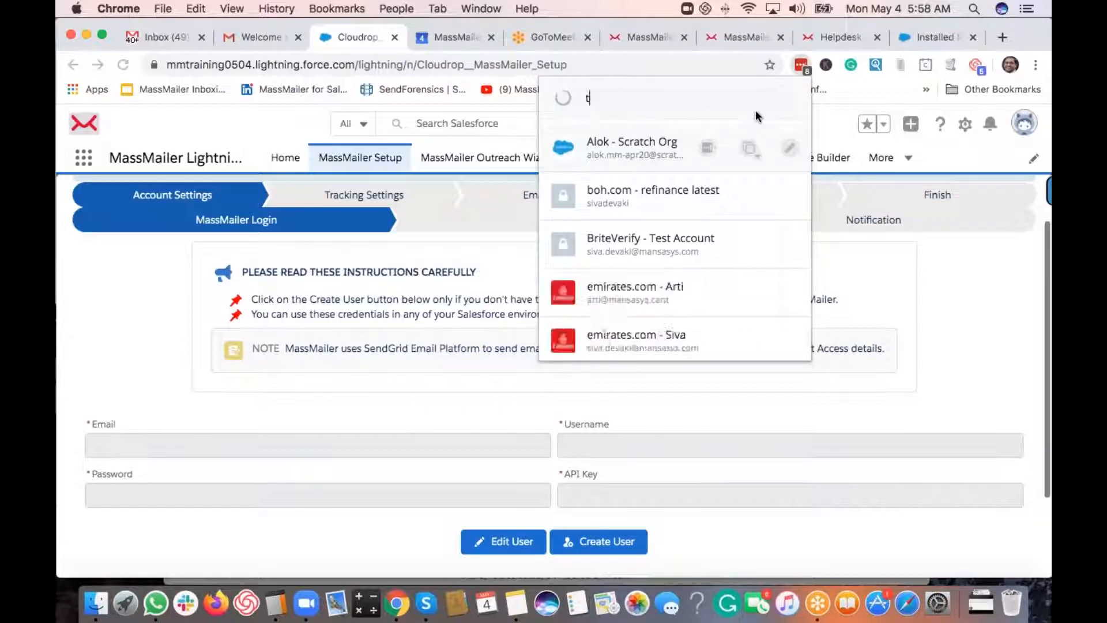
pyautogui.write('beta')
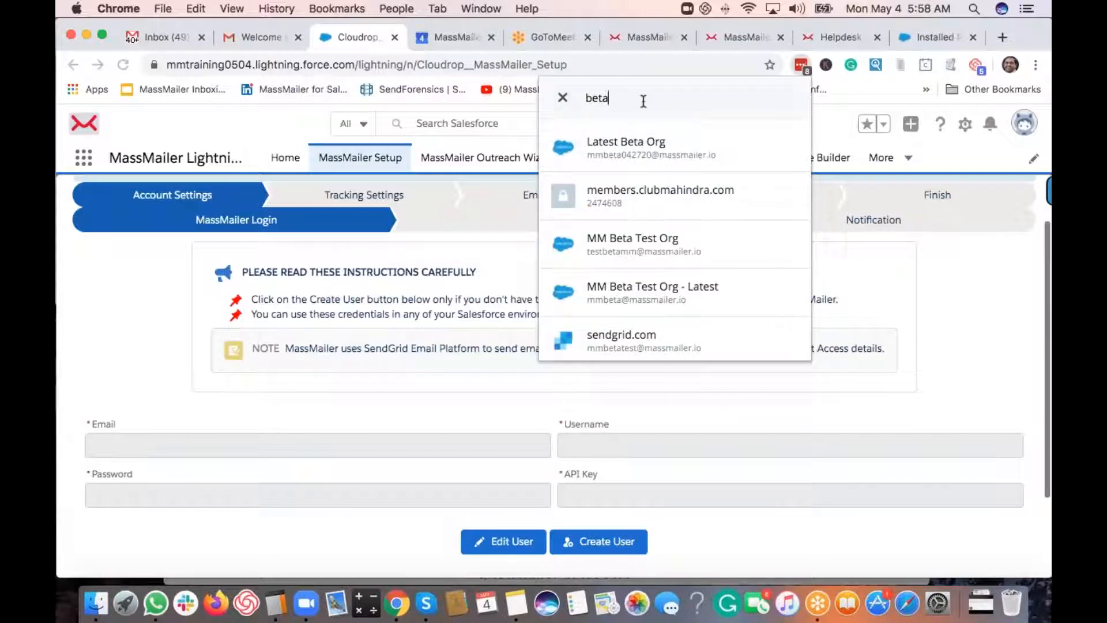
pyautogui.press('super+a')
pyautogui.write('test')
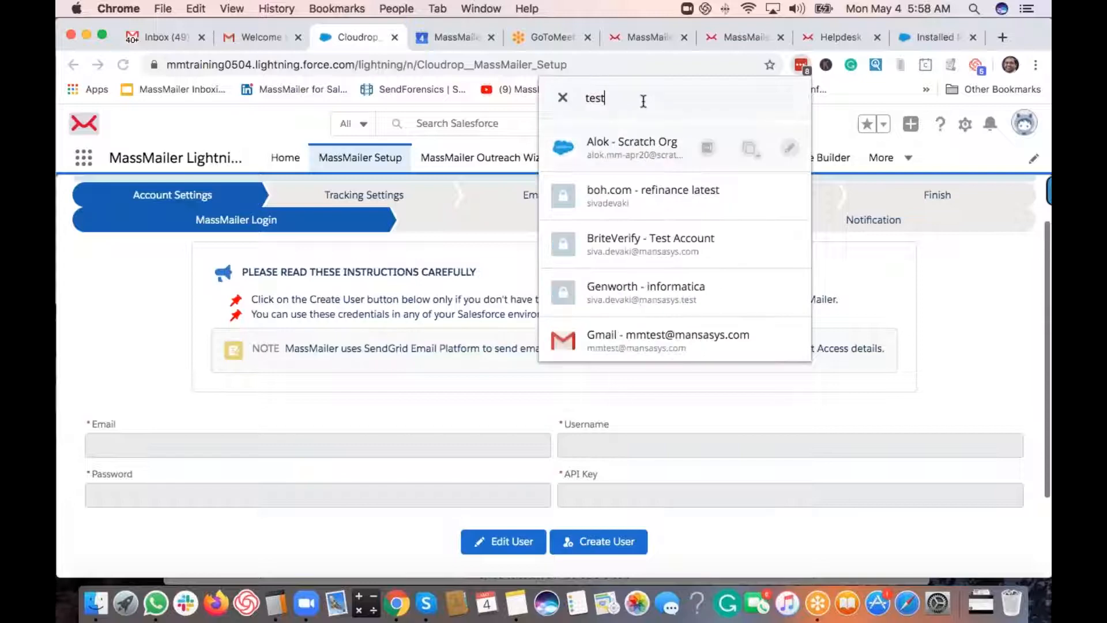
pyautogui.press('super+a')
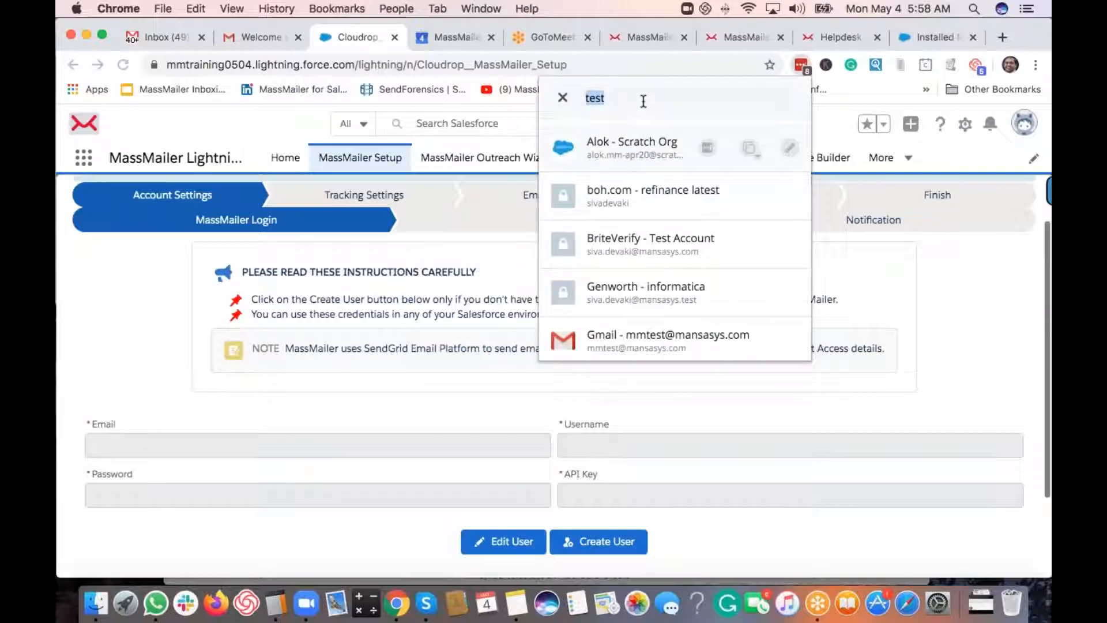
pyautogui.write('beta')
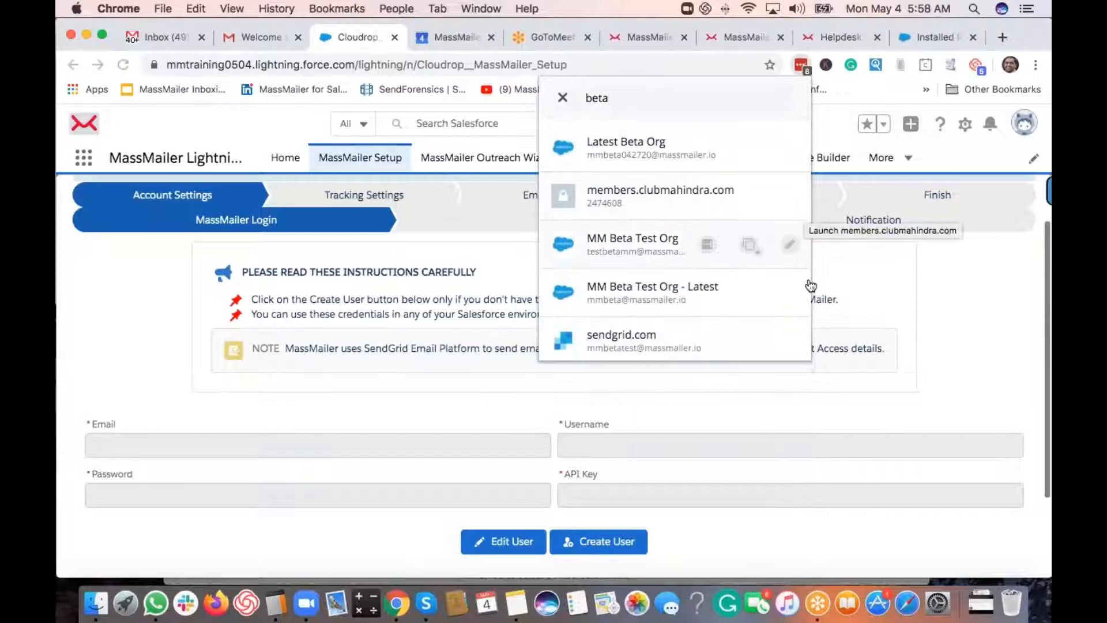
pyautogui.click(790, 340)
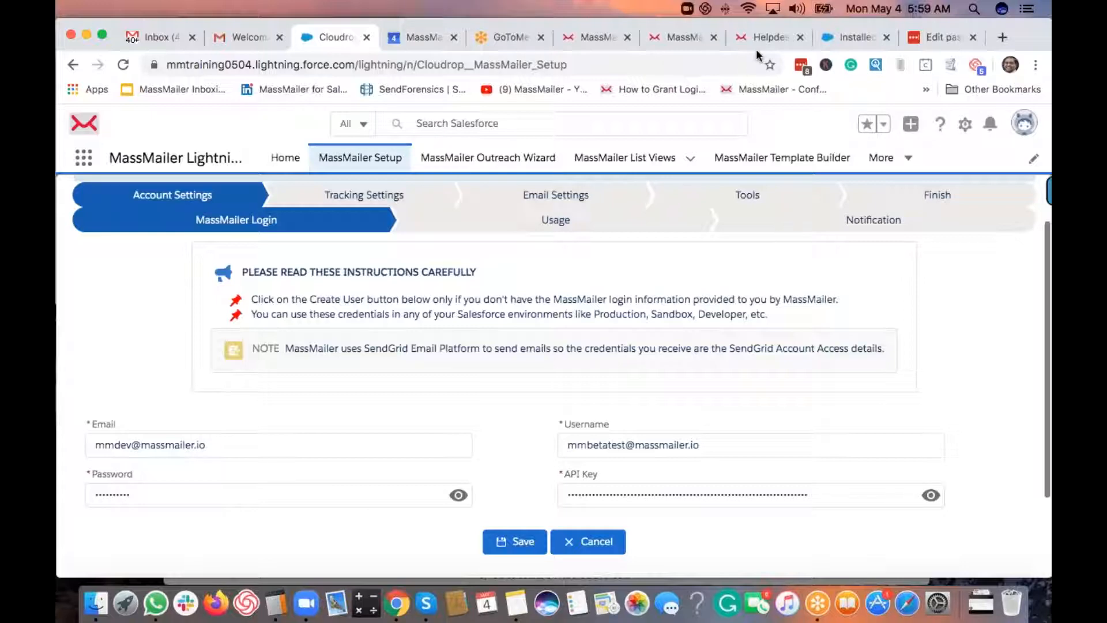
# - Save the MassMailer credentials and continue to Email Usage showing 300000 emails remaining
pyautogui.scroll(-3, 404, 292)
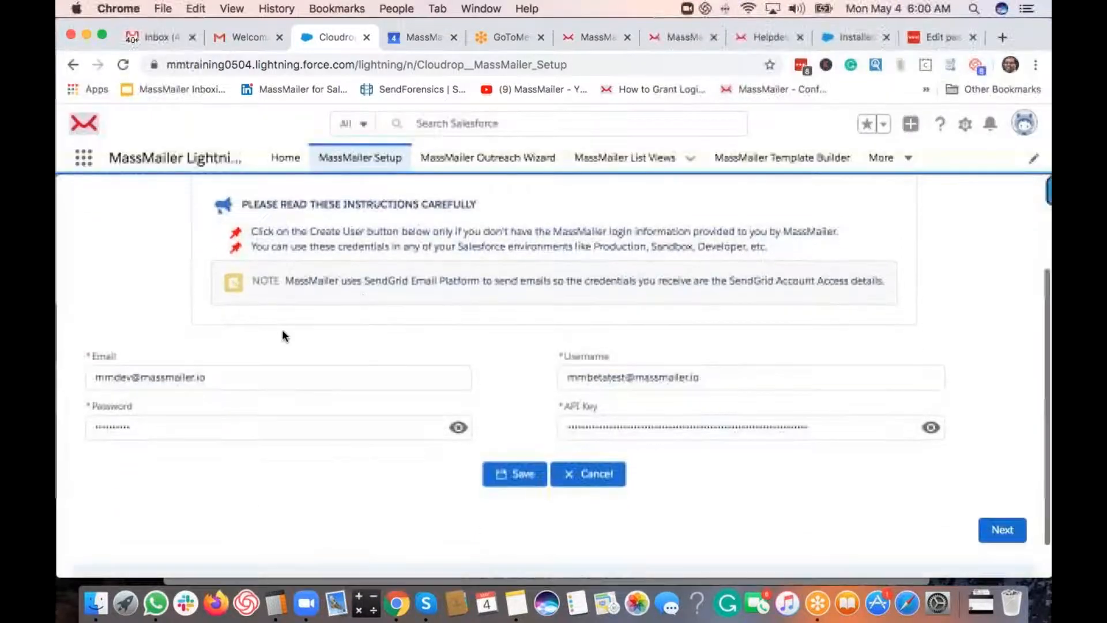
pyautogui.scroll(1, 362, 291)
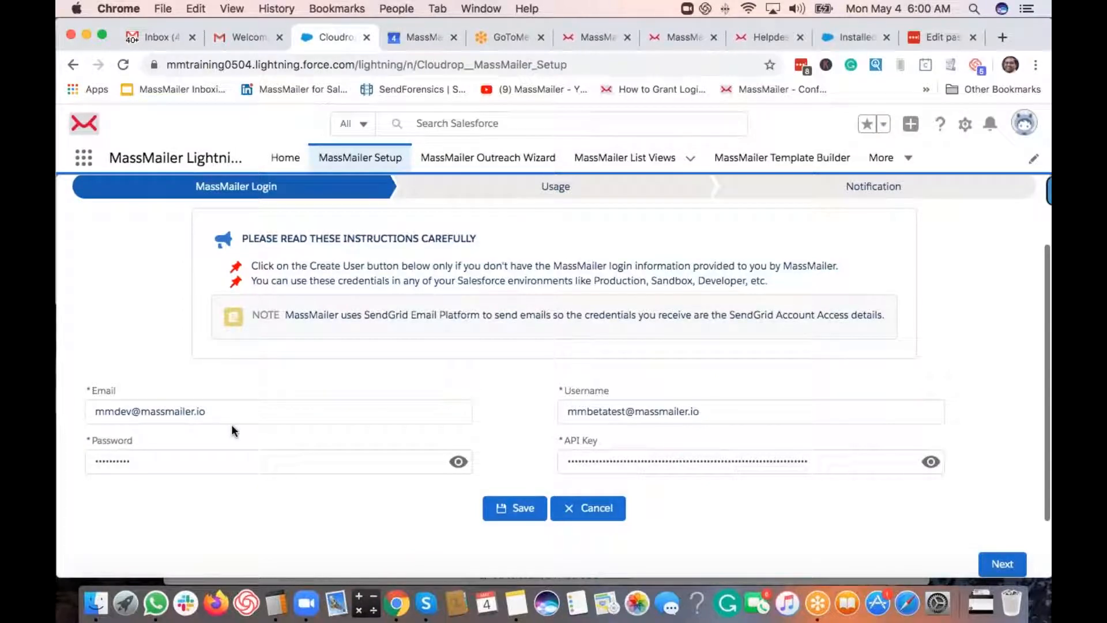
pyautogui.click(522, 512)
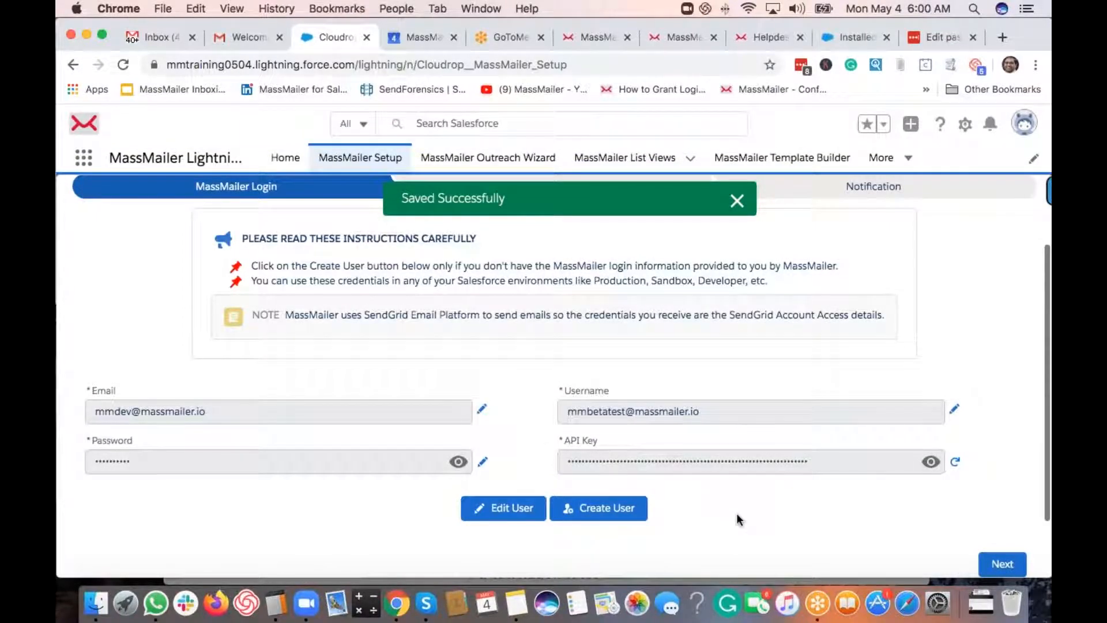
pyautogui.scroll(-2, 738, 518)
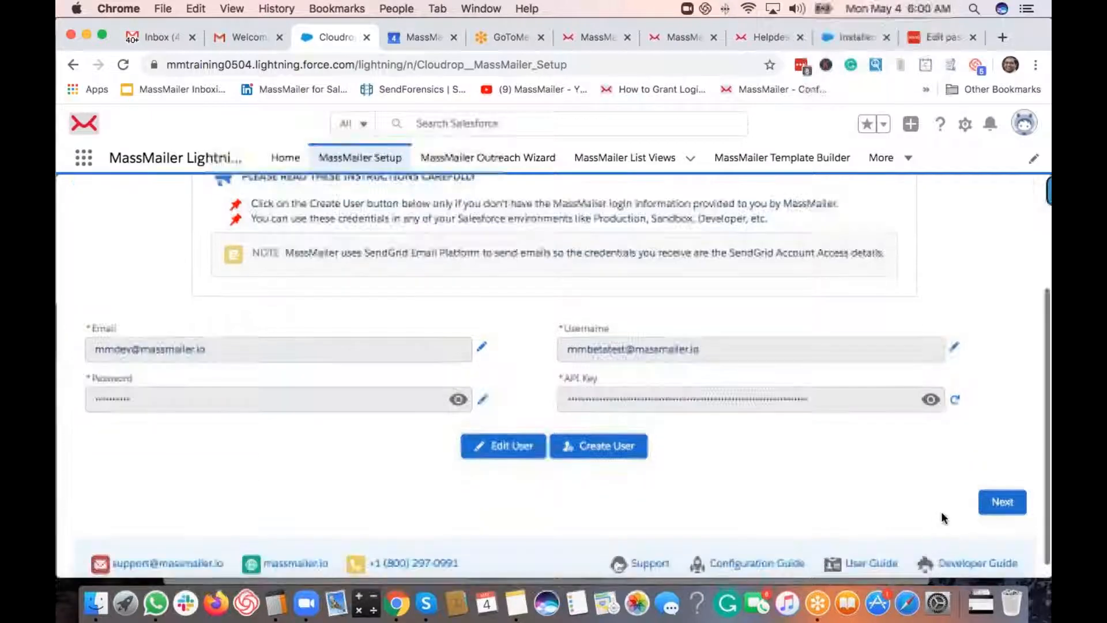
pyautogui.click(1002, 503)
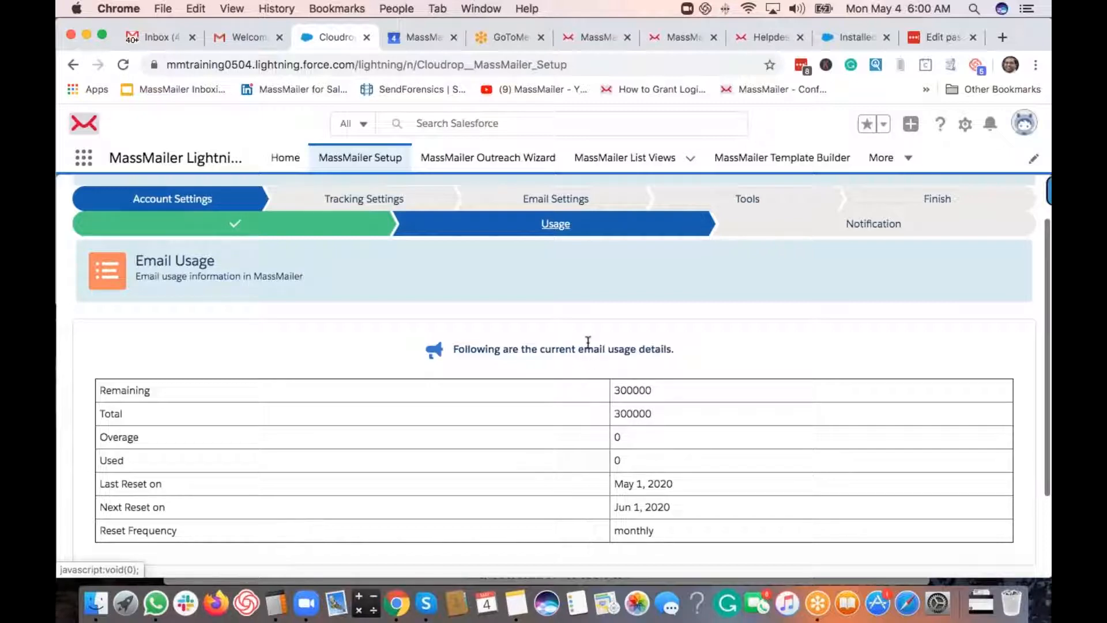
# - Move from the Email Usage step on to the Email Notification step
pyautogui.scroll(-3, 627, 364)
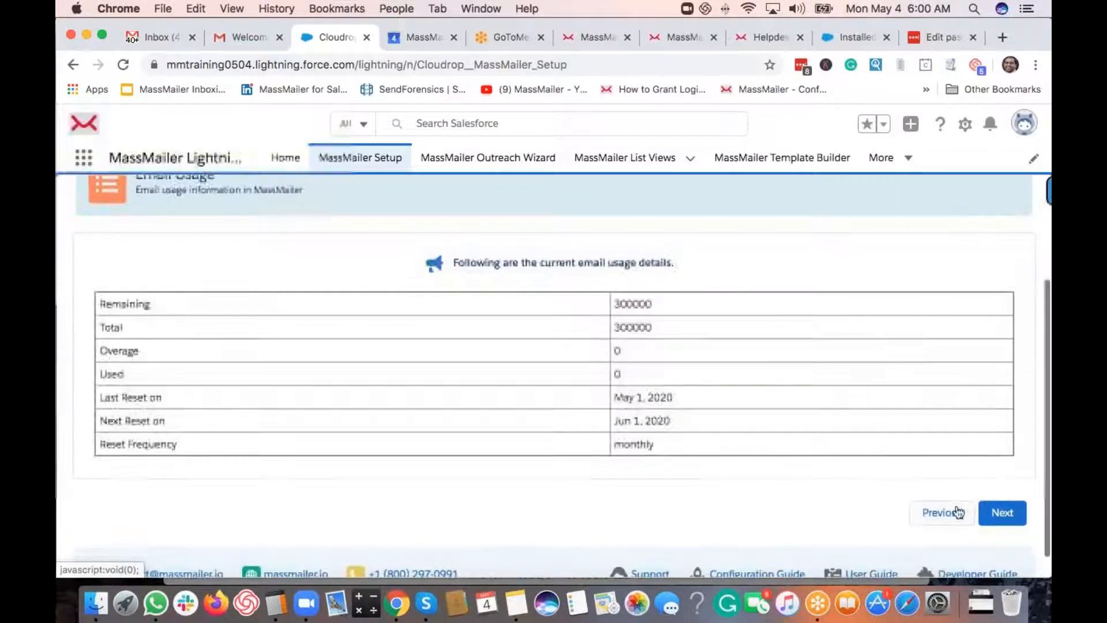
pyautogui.click(1001, 512)
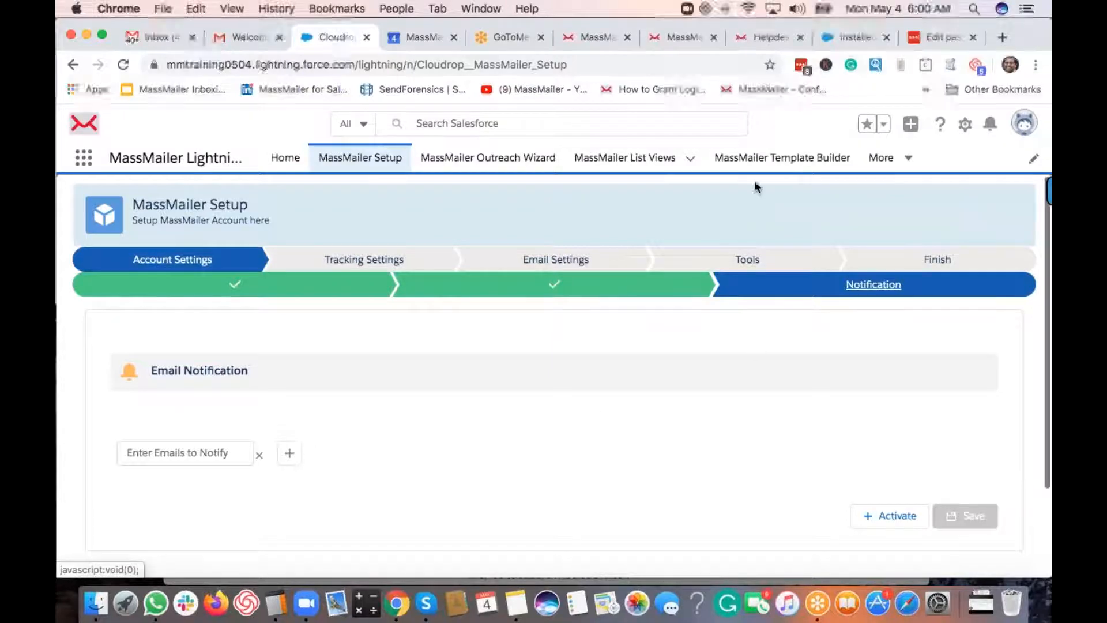
# - Jump to Tools and review the Schedule Purge options for email status, outreaches and activity history
pyautogui.click(742, 267)
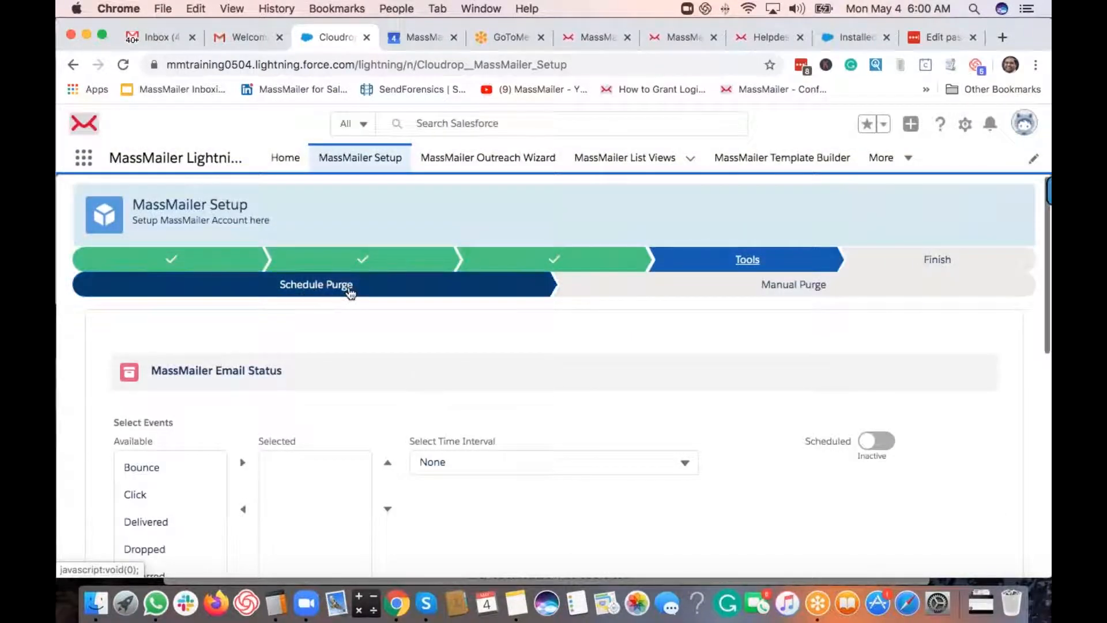
pyautogui.scroll(-1, 724, 371)
pyautogui.scroll(-2, 542, 290)
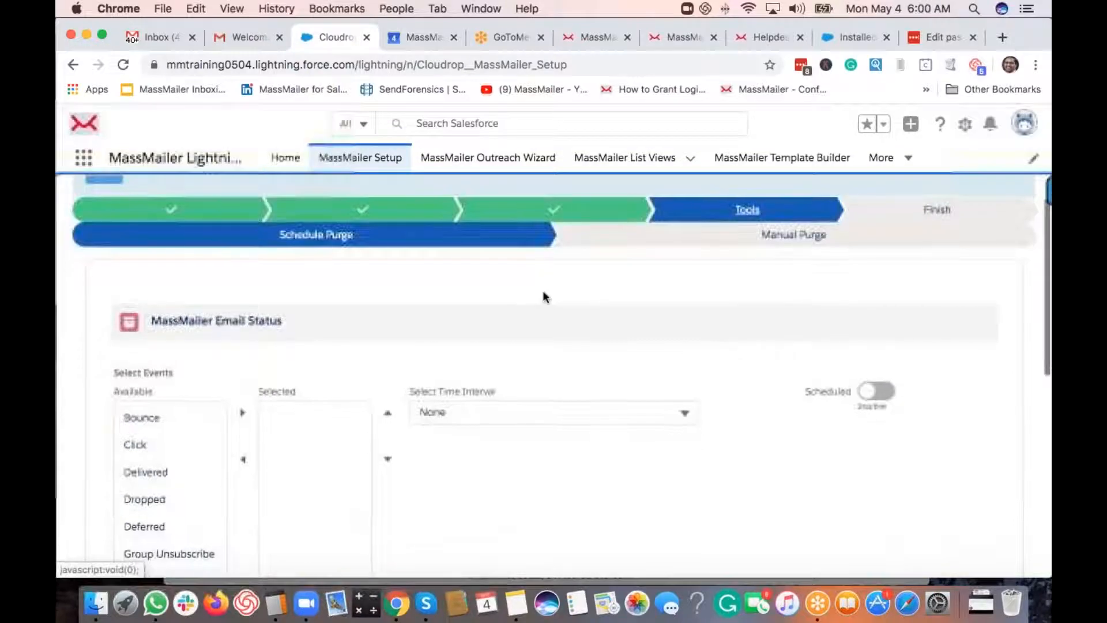
pyautogui.scroll(-3, 558, 313)
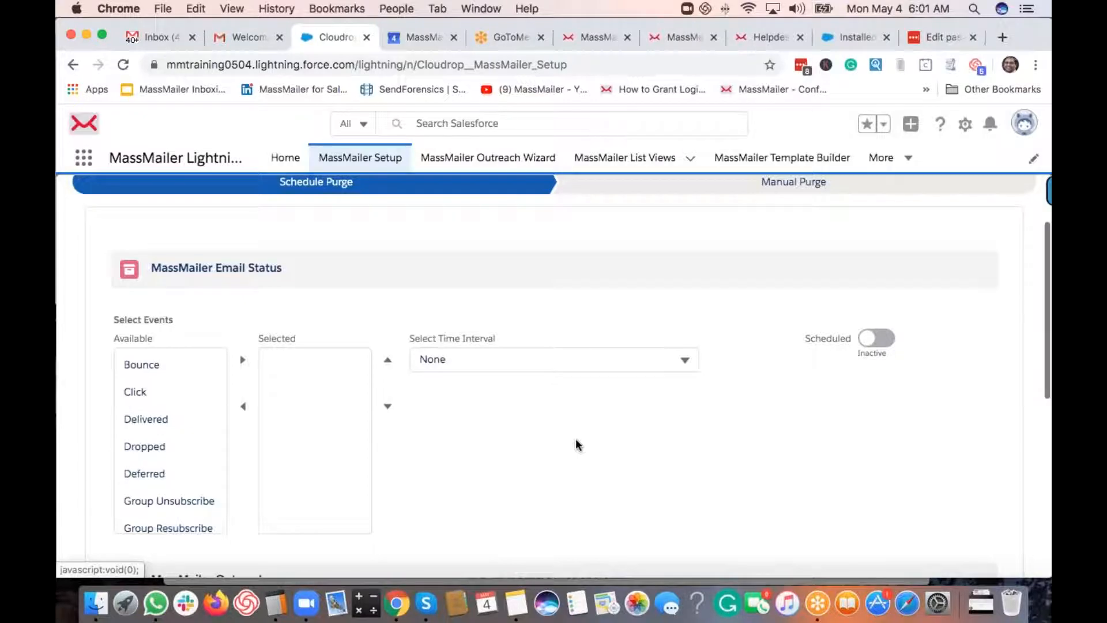
pyautogui.scroll(-3, 578, 444)
pyautogui.scroll(2, 576, 438)
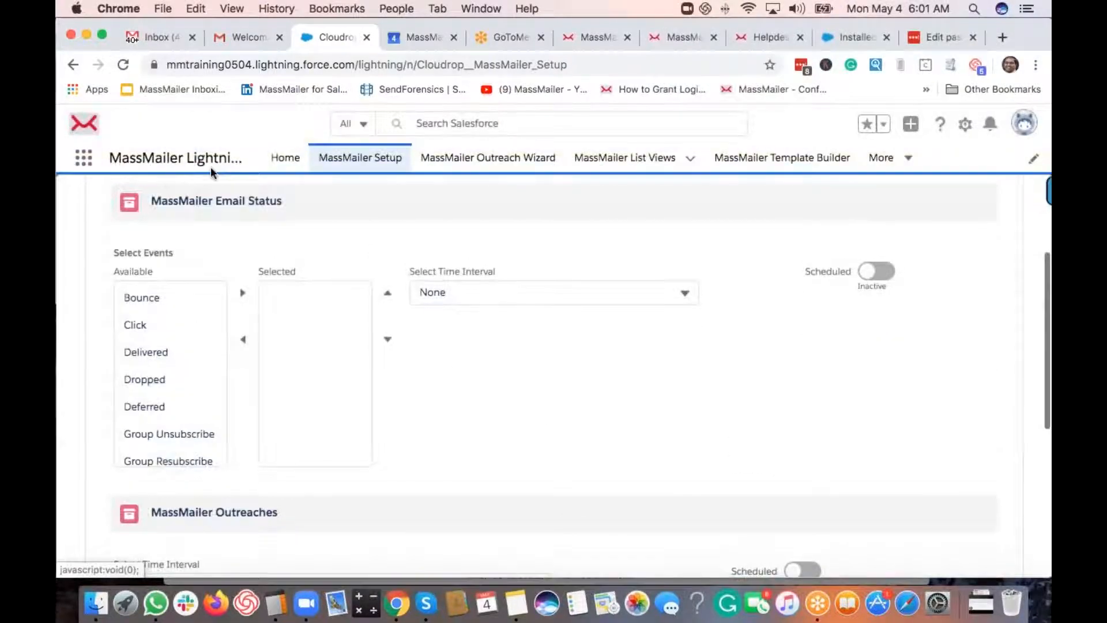
pyautogui.scroll(-3, 588, 422)
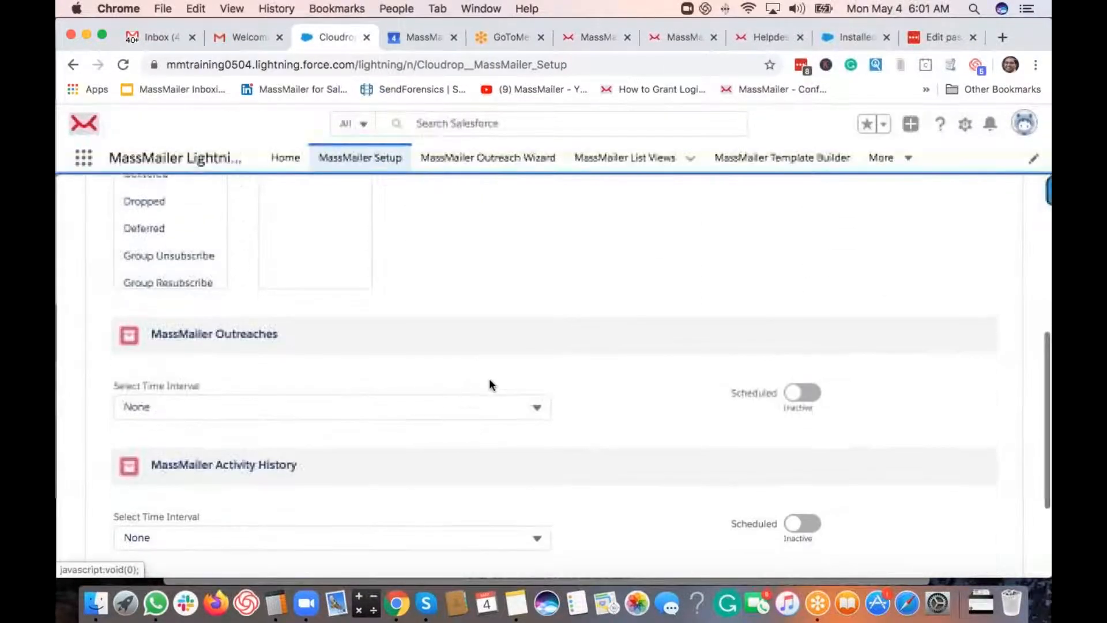
pyautogui.scroll(5, 630, 461)
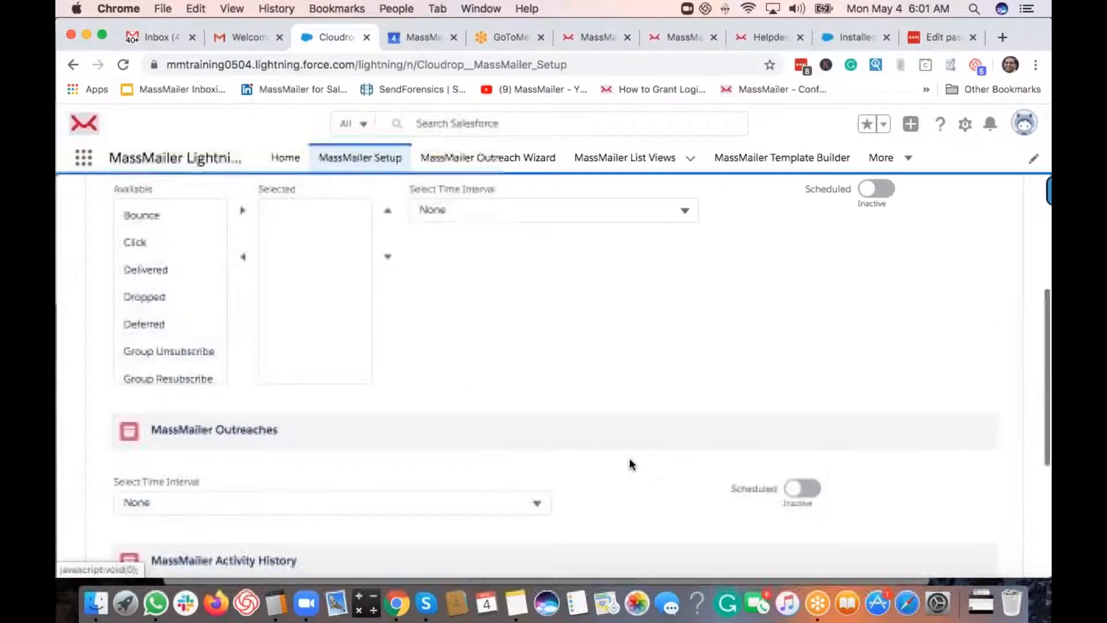
pyautogui.scroll(1, 413, 335)
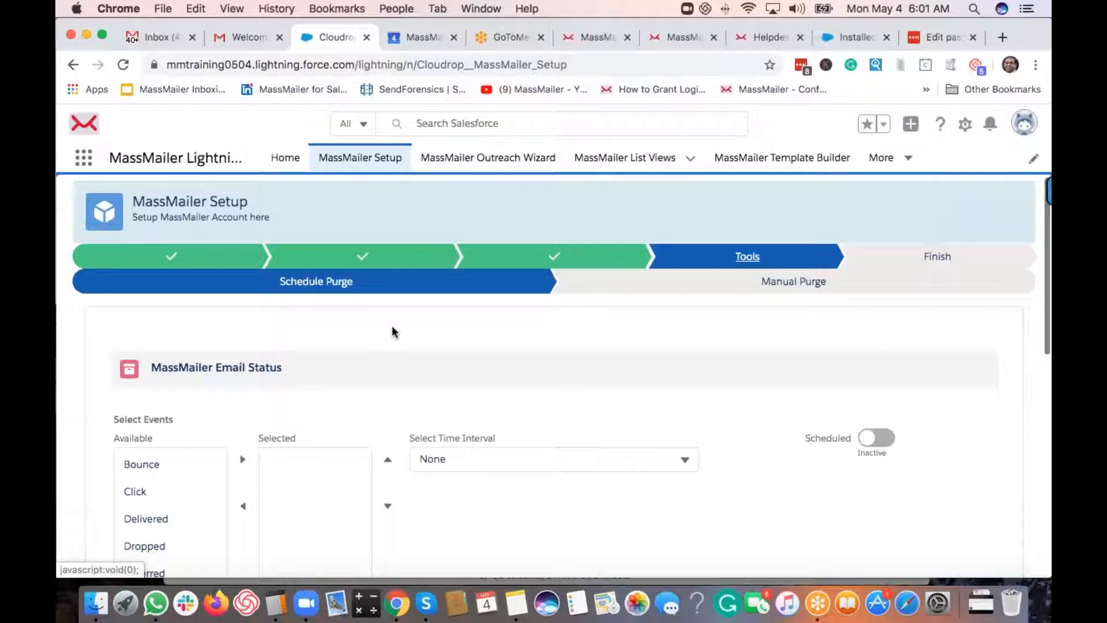
# - On the Account Settings Notification step, enter the notification recipient's e-mail address
pyautogui.click(197, 257)
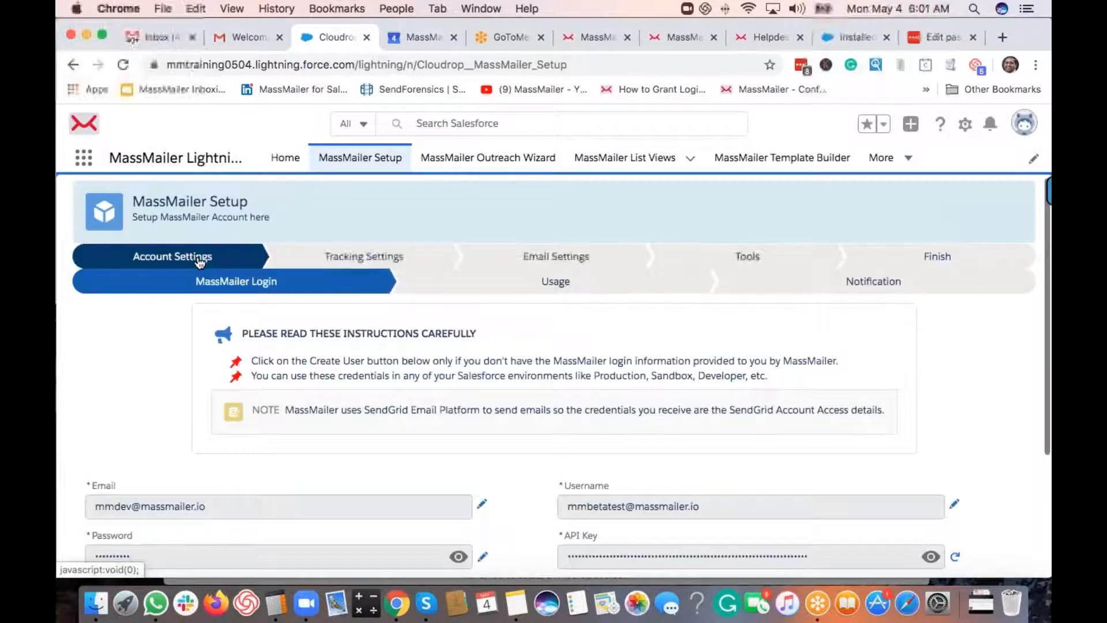
pyautogui.click(848, 283)
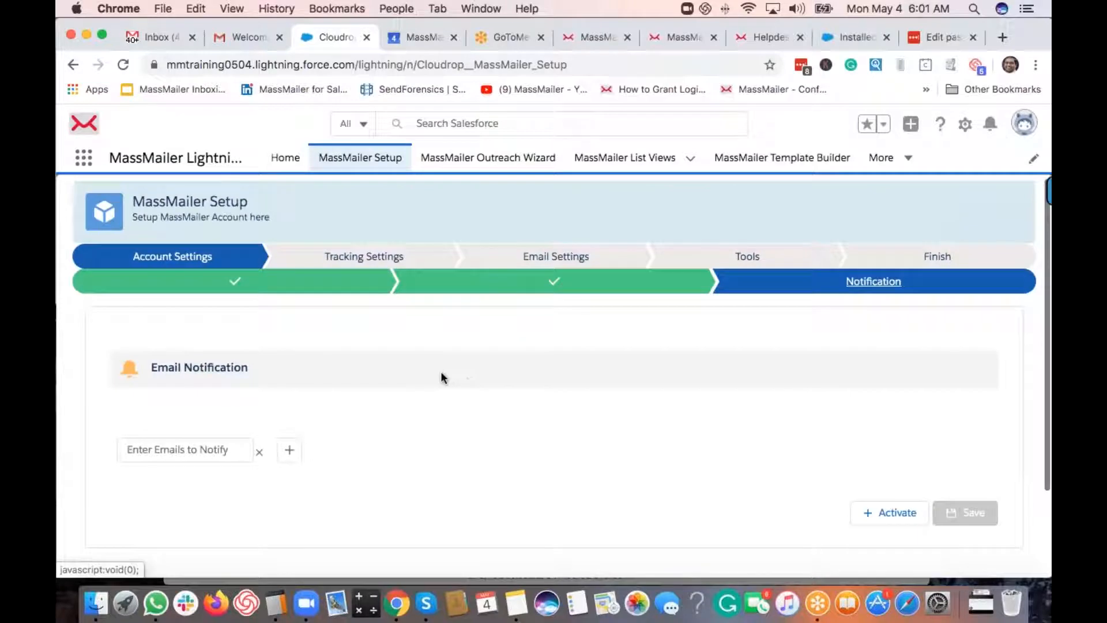
pyautogui.click(187, 449)
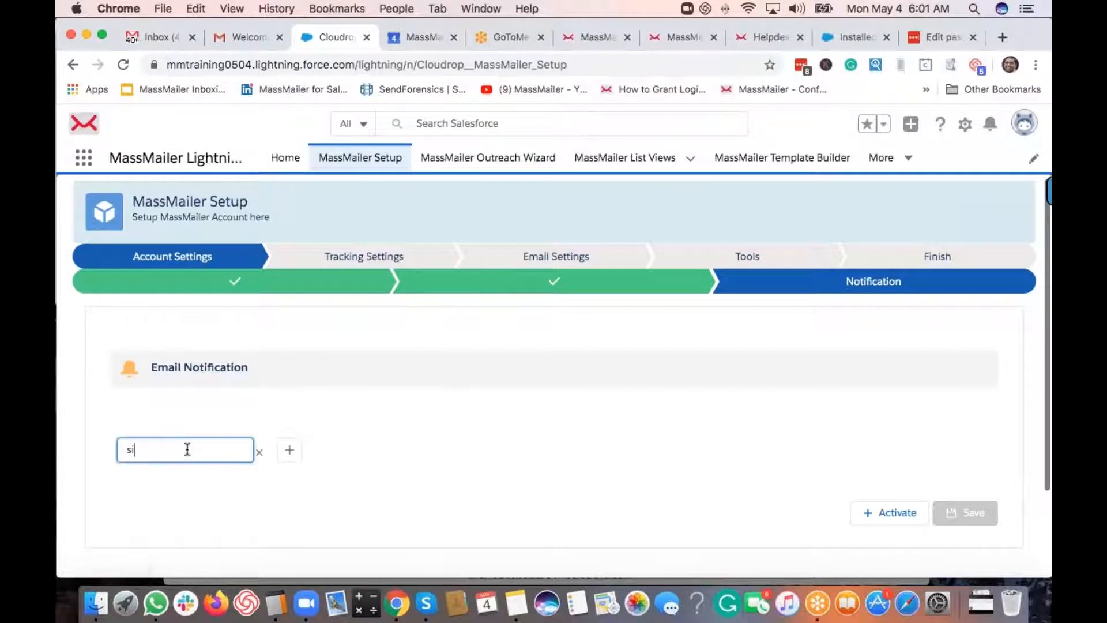
pyautogui.click(347, 461)
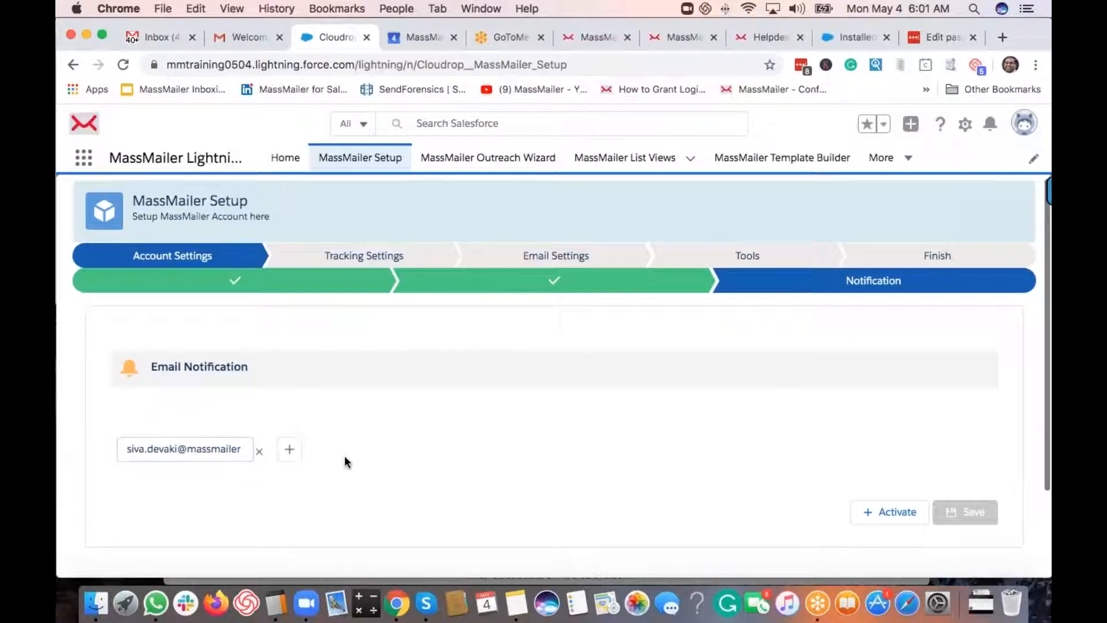
pyautogui.click(288, 451)
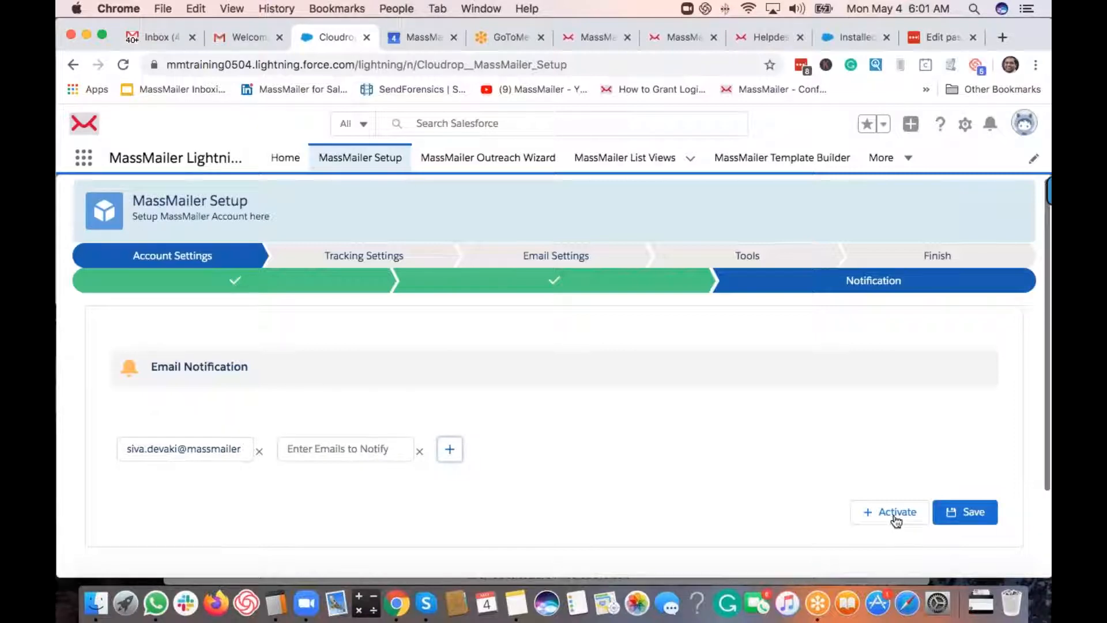
pyautogui.click(419, 451)
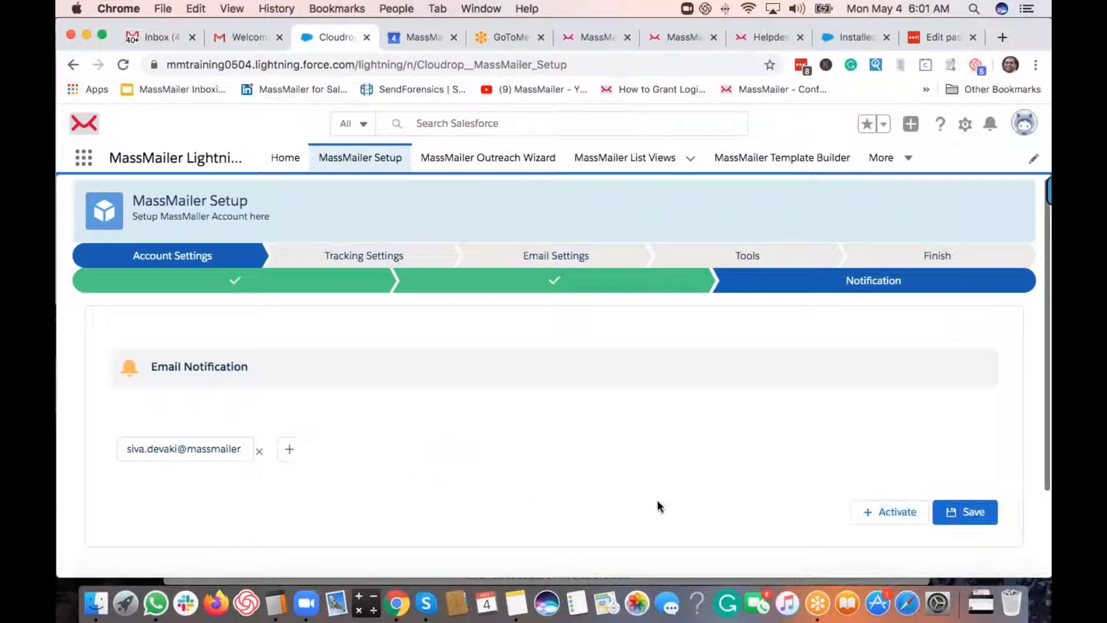
# - Save the notification address, activate notifications and save again
pyautogui.click(971, 524)
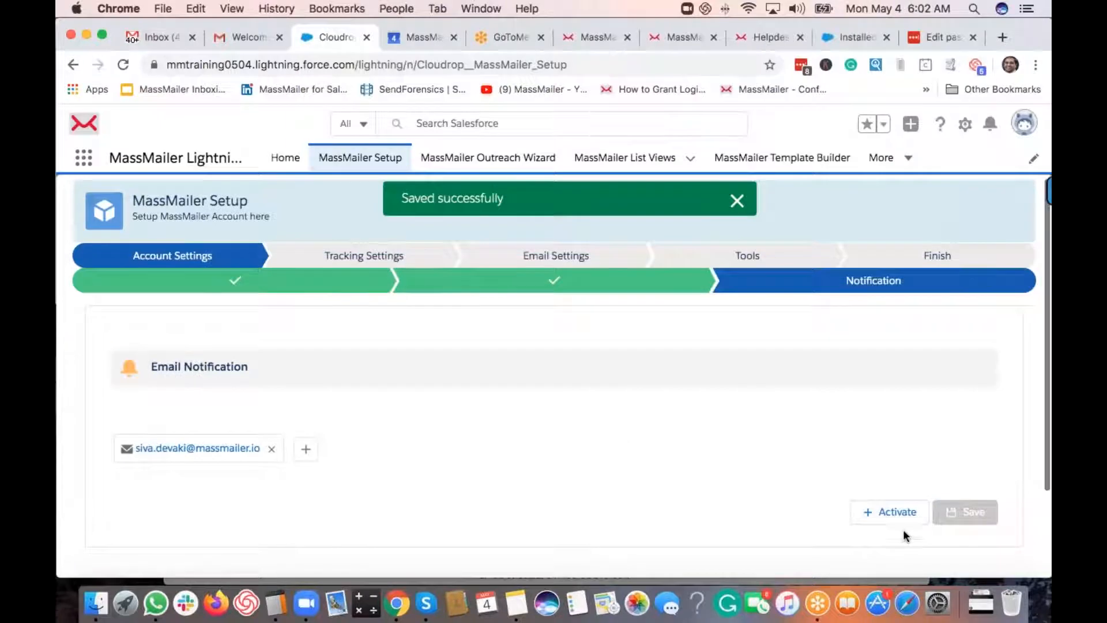
pyautogui.click(898, 518)
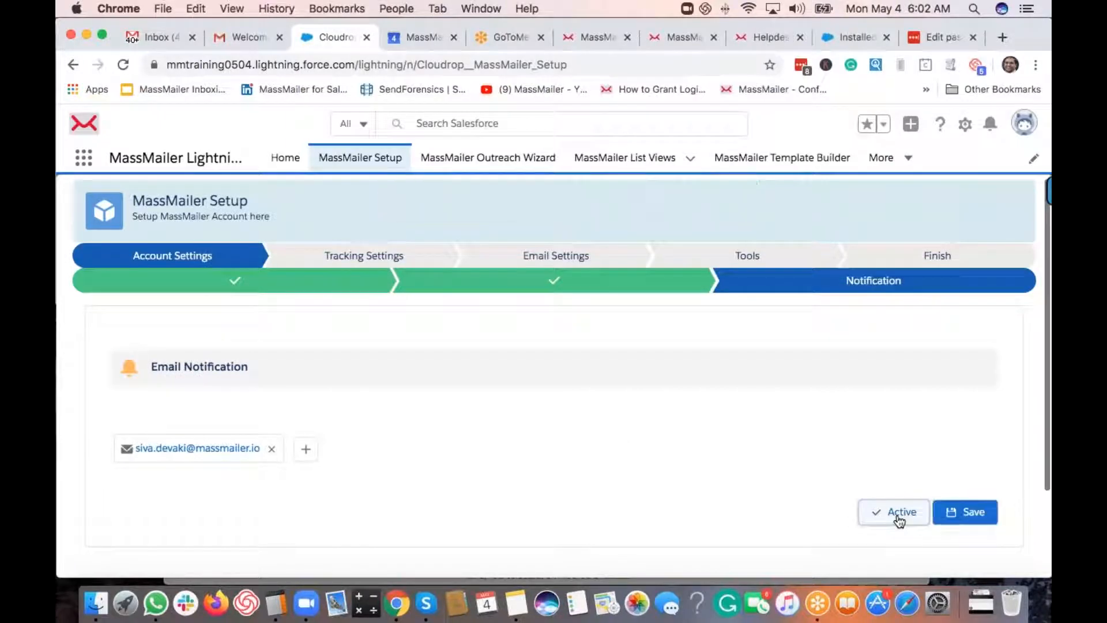
pyautogui.click(955, 513)
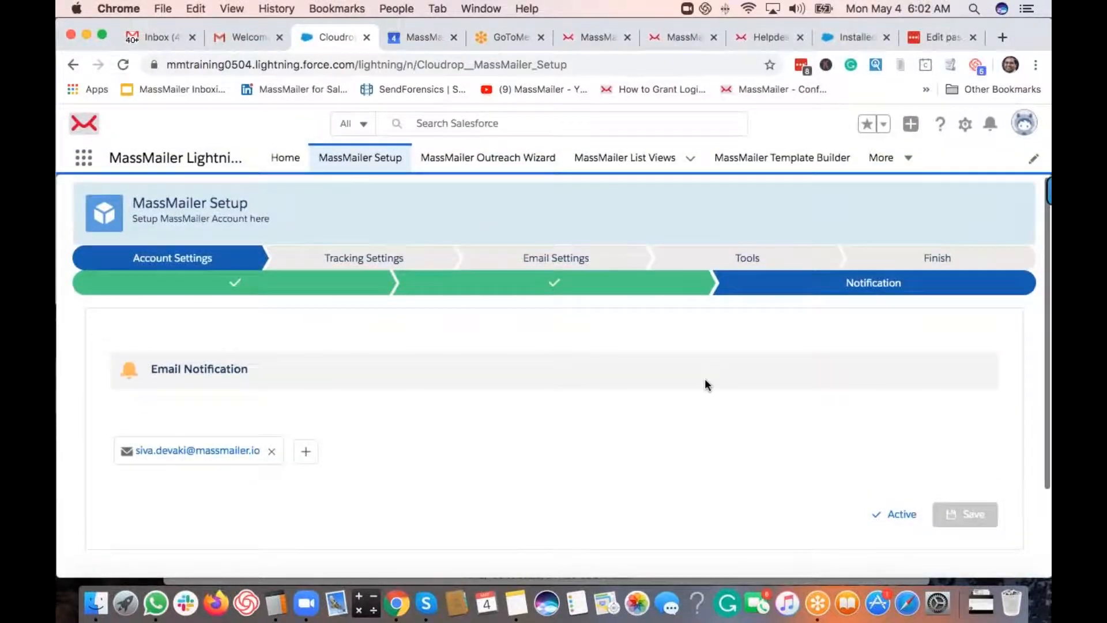
pyautogui.scroll(-3, 721, 407)
# - Continue to Tracking Settings and review its four tasks, from Site Creation to Sharing Rules
pyautogui.click(1002, 509)
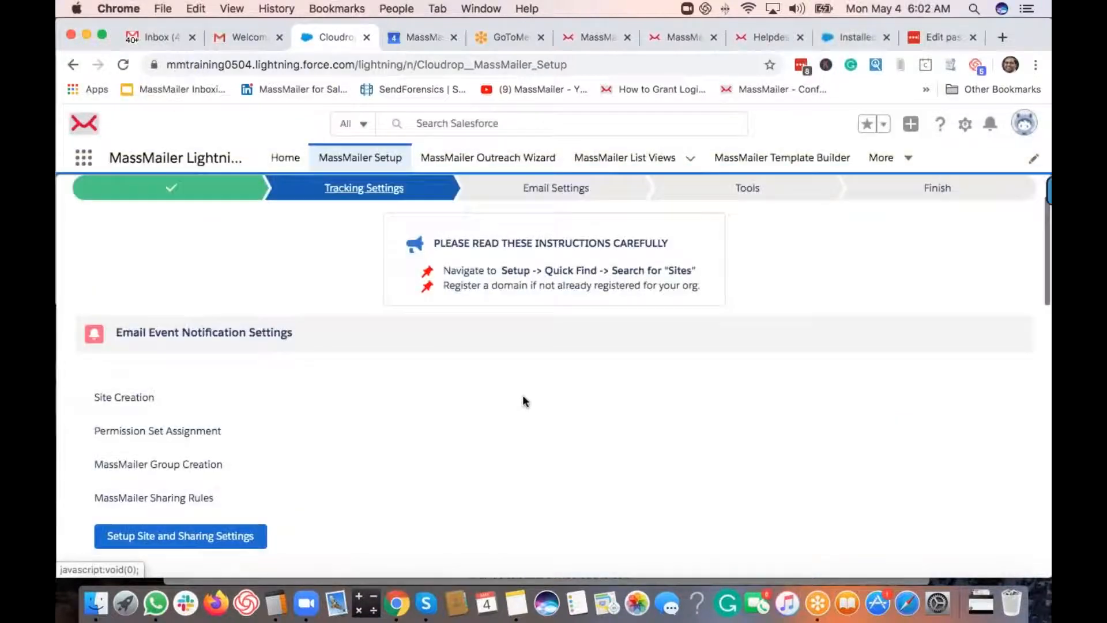
pyautogui.scroll(2, 523, 394)
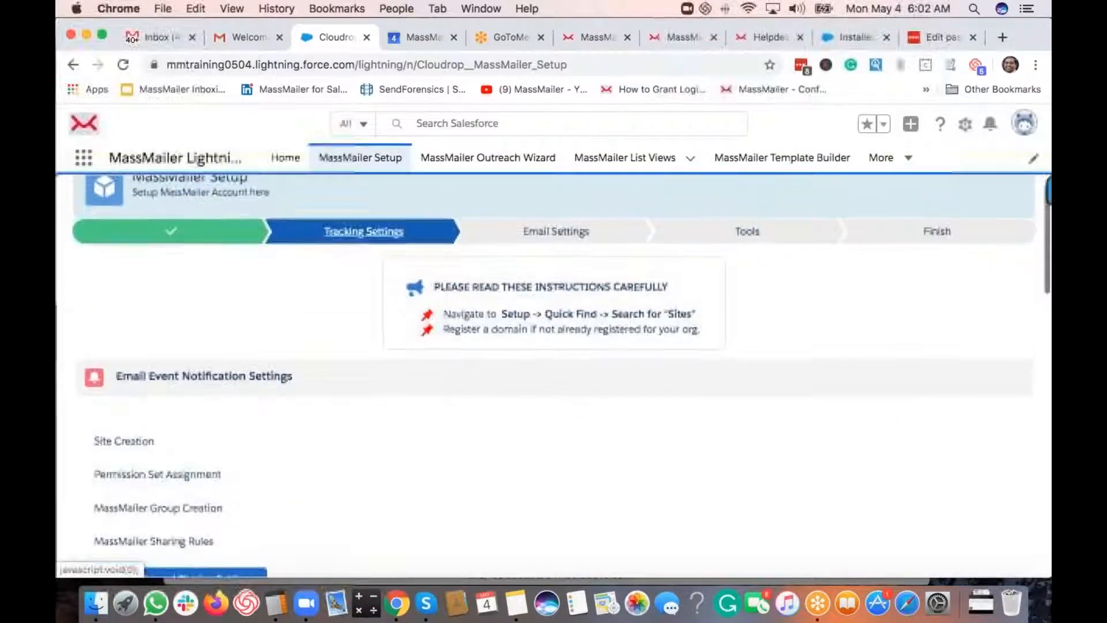
pyautogui.scroll(-1, 372, 252)
pyautogui.scroll(-3, 371, 245)
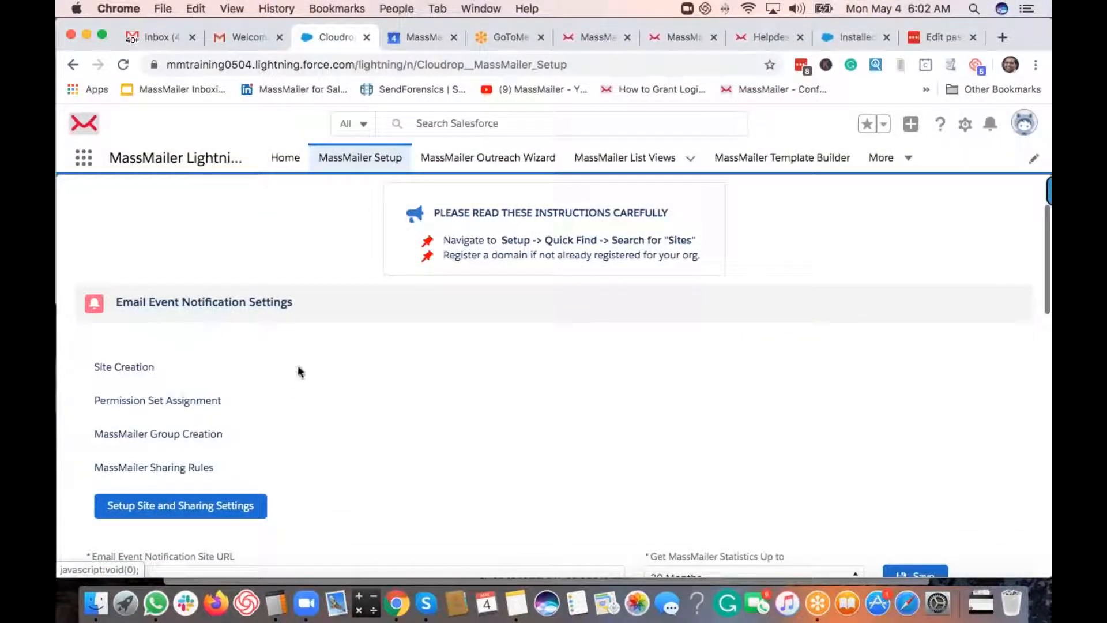
pyautogui.scroll(3, 303, 423)
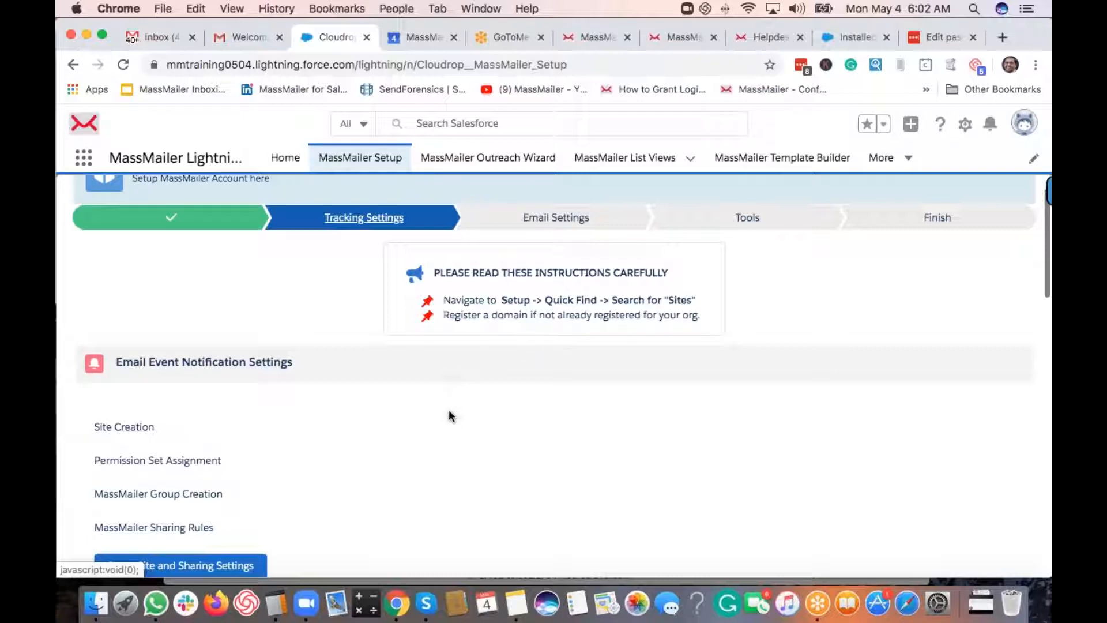
pyautogui.scroll(-1, 449, 410)
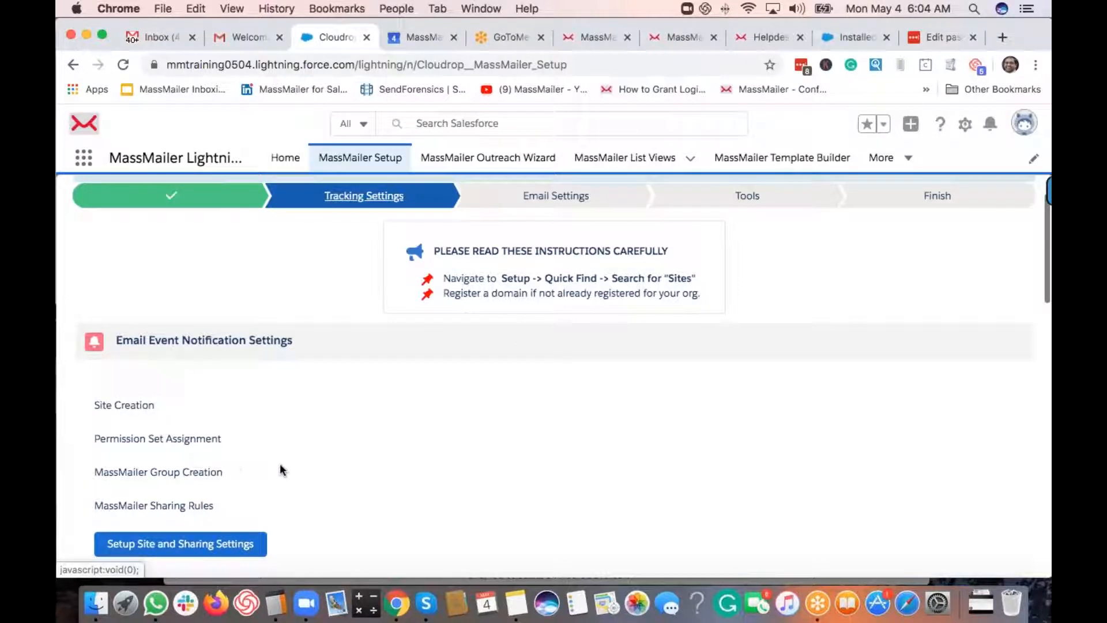
# - In the Salesforce Setup tab, search Quick Find for 'sites' and open the Sites page
pyautogui.click(839, 38)
pyautogui.click(150, 196)
pyautogui.write('sites')
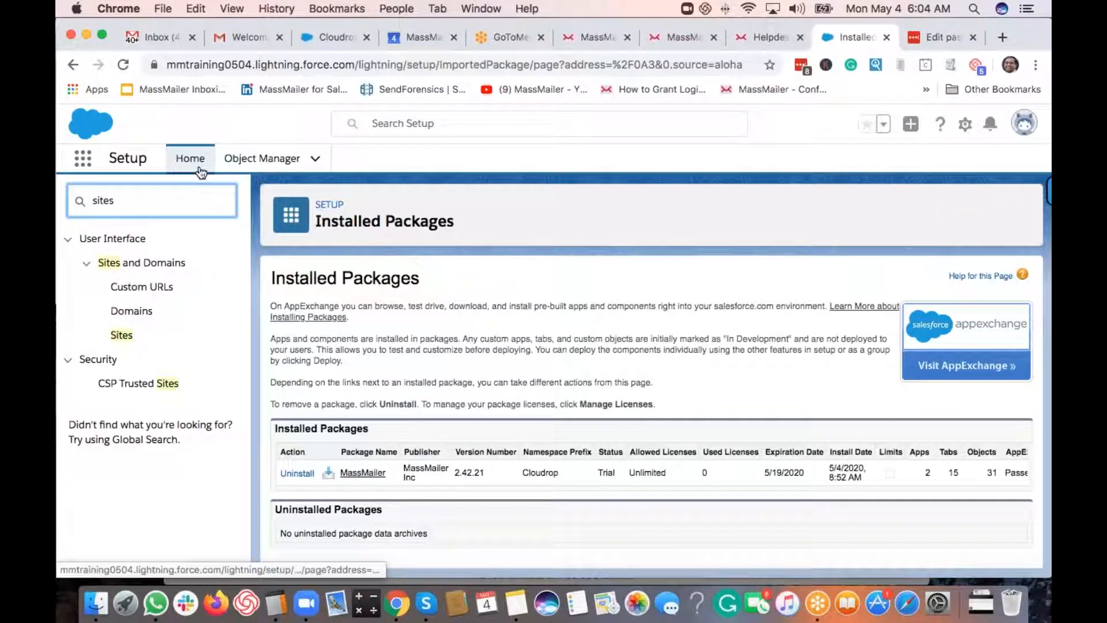
pyautogui.click(122, 337)
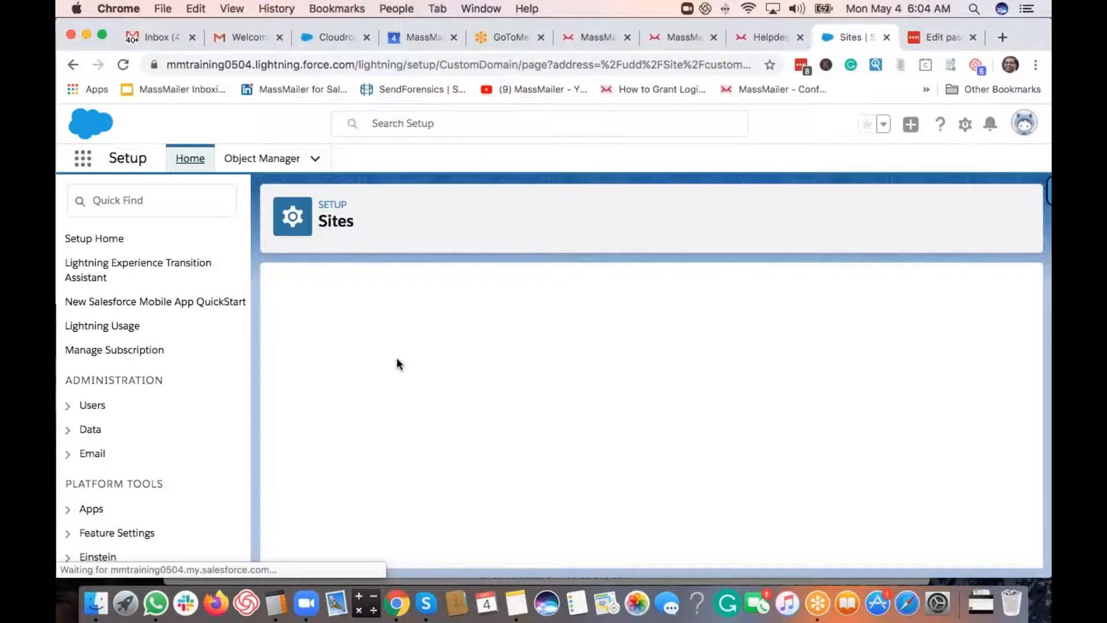
# - Paste the org name mmtraining0504 as the site domain and check its availability
pyautogui.scroll(-5, 451, 384)
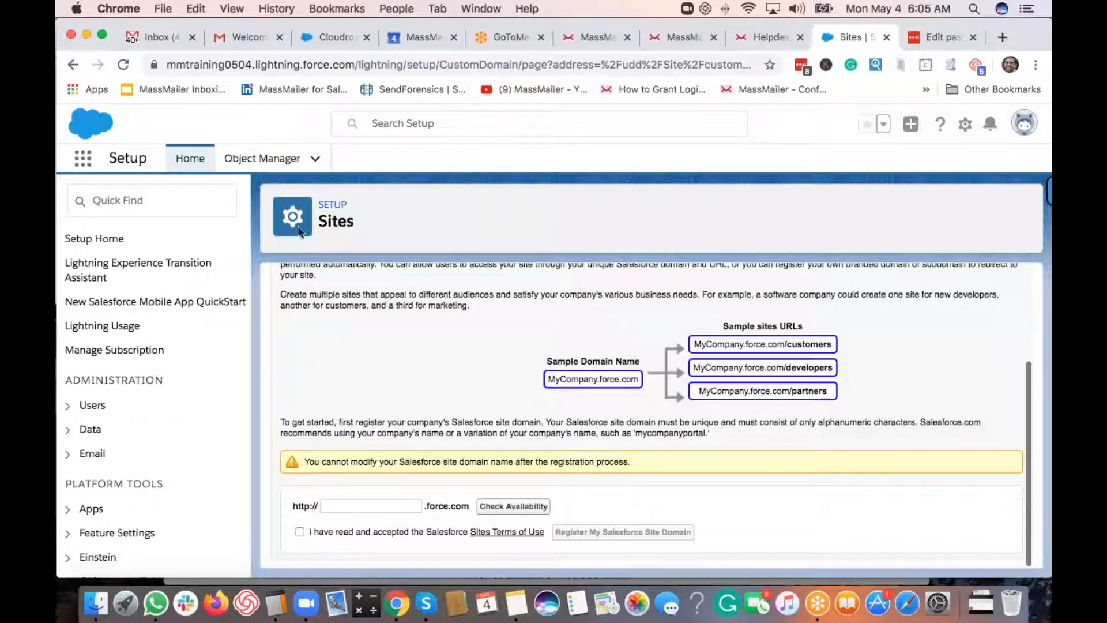
pyautogui.doubleClick(219, 64)
pyautogui.press('super+c')
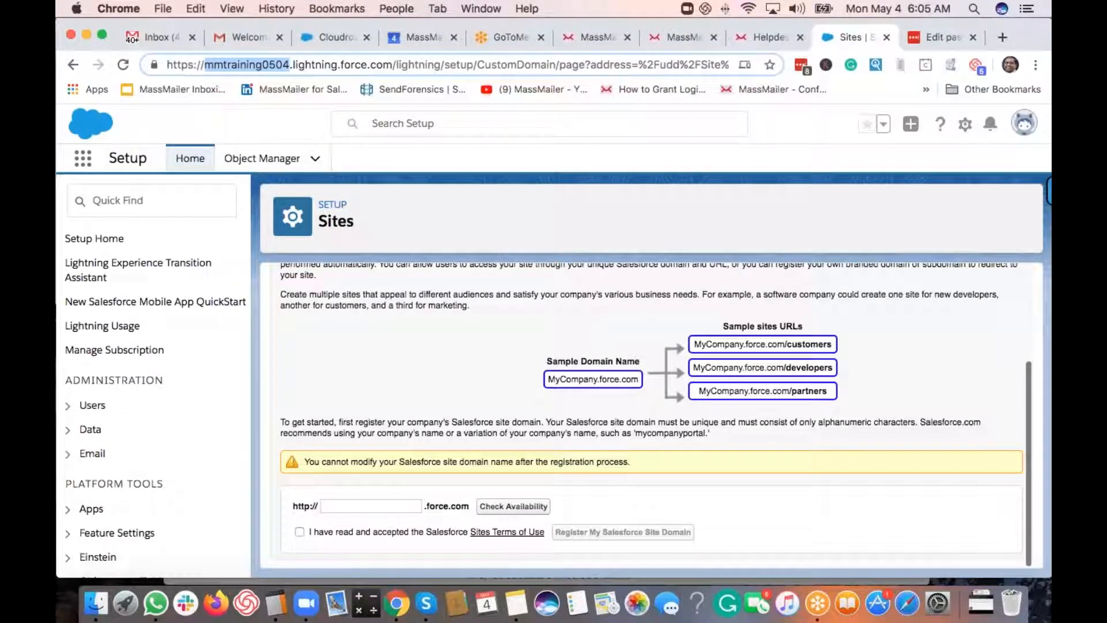
pyautogui.click(371, 506)
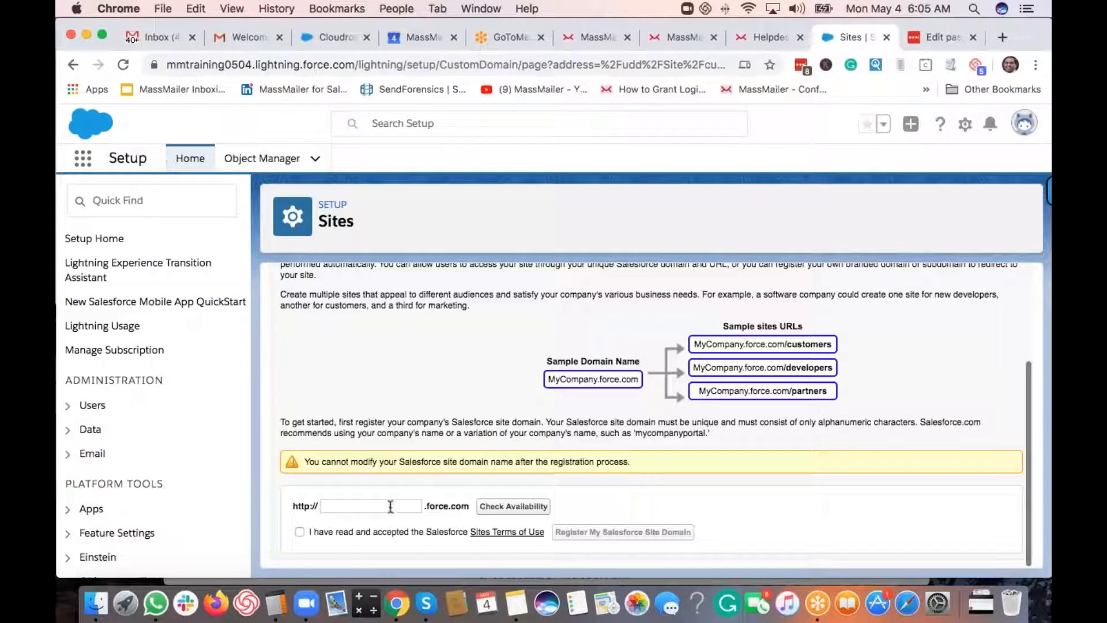
pyautogui.press('super+v')
pyautogui.click(489, 510)
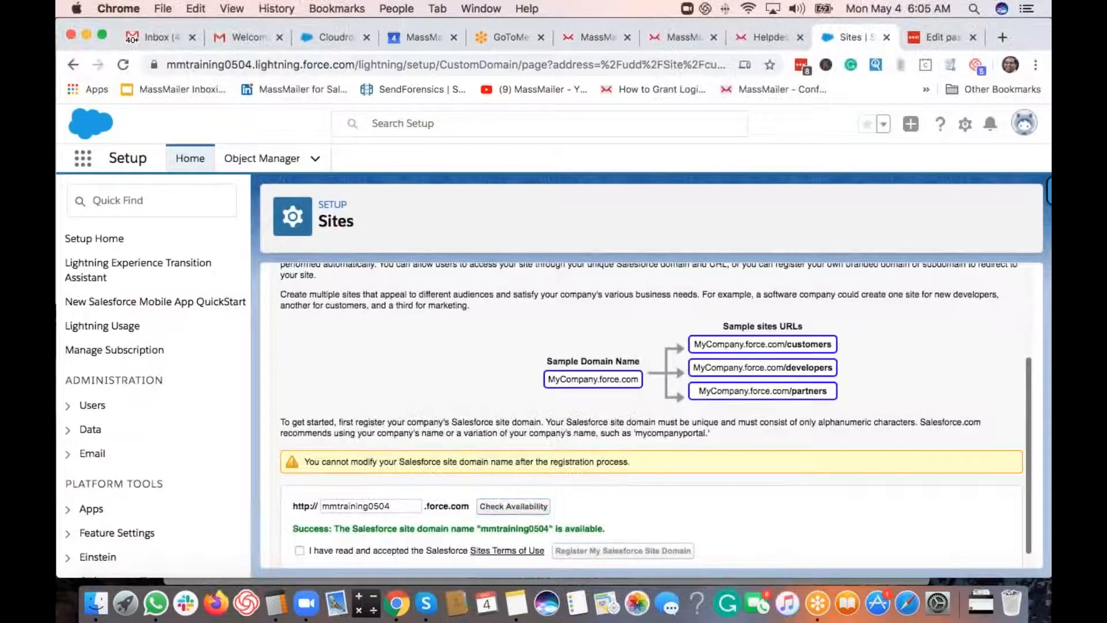
pyautogui.scroll(-1, 401, 489)
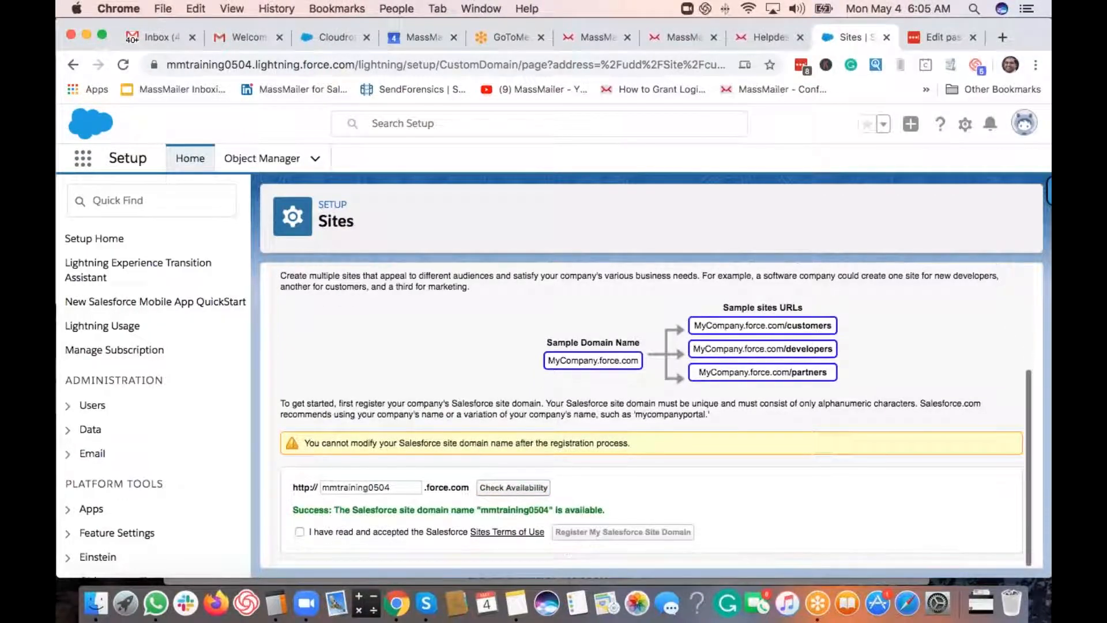
# - Accept the Sites terms of use and register the mmtraining0504 domain
pyautogui.click(403, 489)
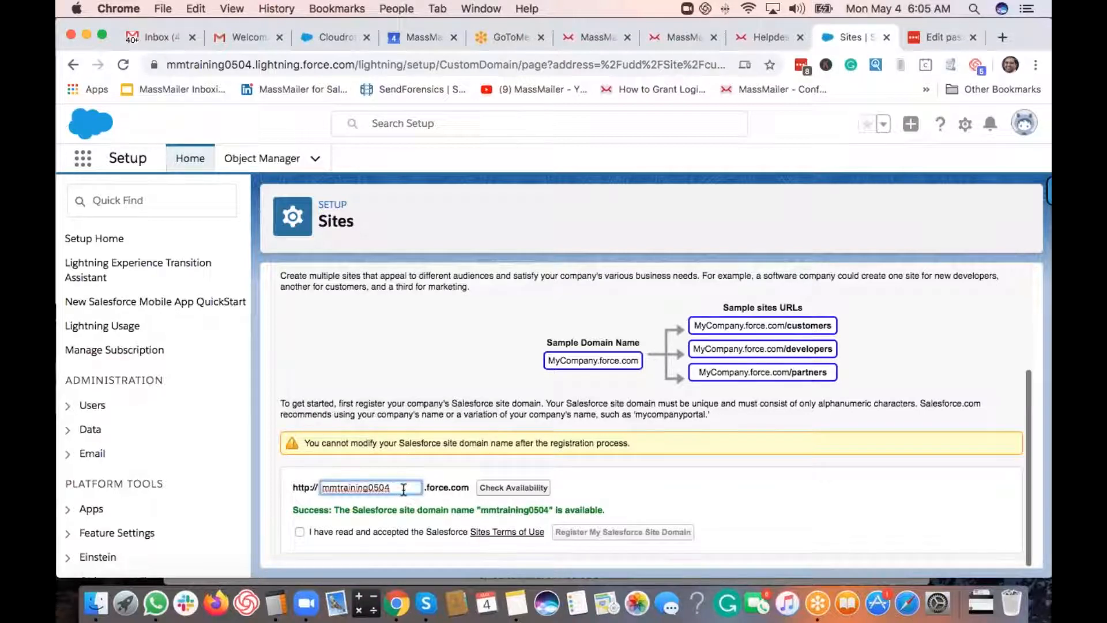
pyautogui.write('-mn')
pyautogui.press('BackSpace')
pyautogui.press('BackSpace')
pyautogui.click(433, 413)
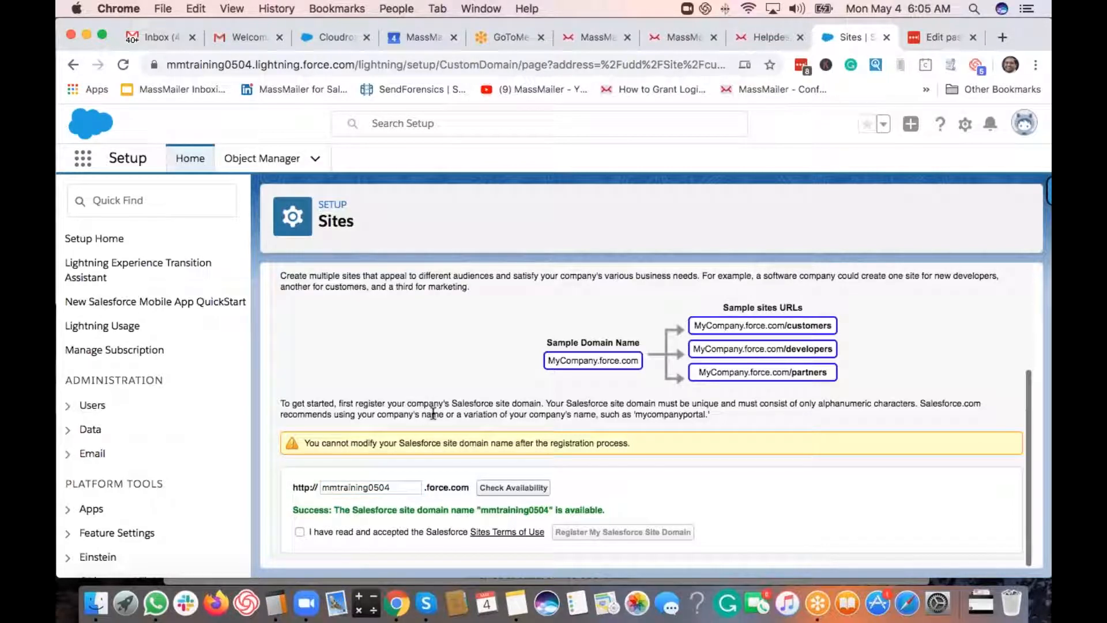
pyautogui.click(300, 532)
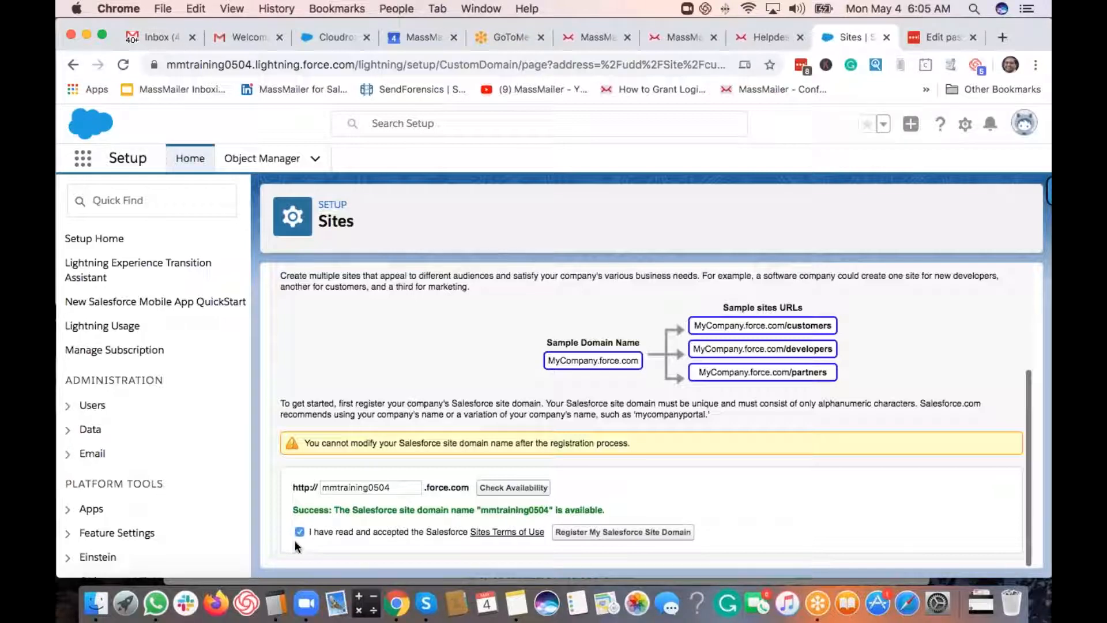
pyautogui.click(641, 538)
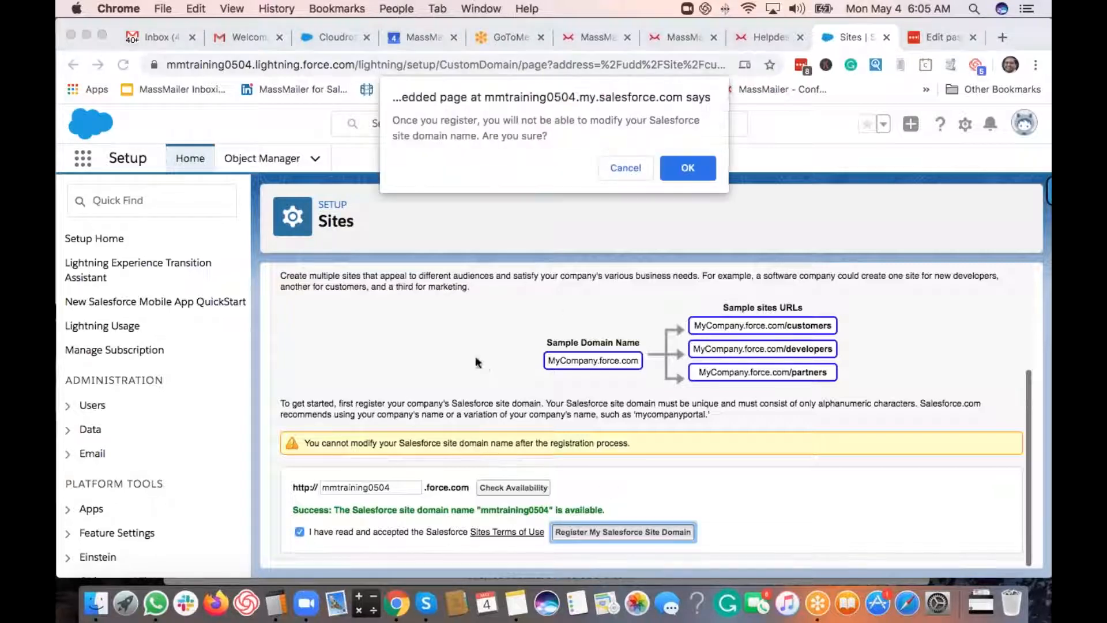
# - Confirm registering mmtraining0504.force.com as the site domain and scroll to the empty Sites list
pyautogui.click(683, 171)
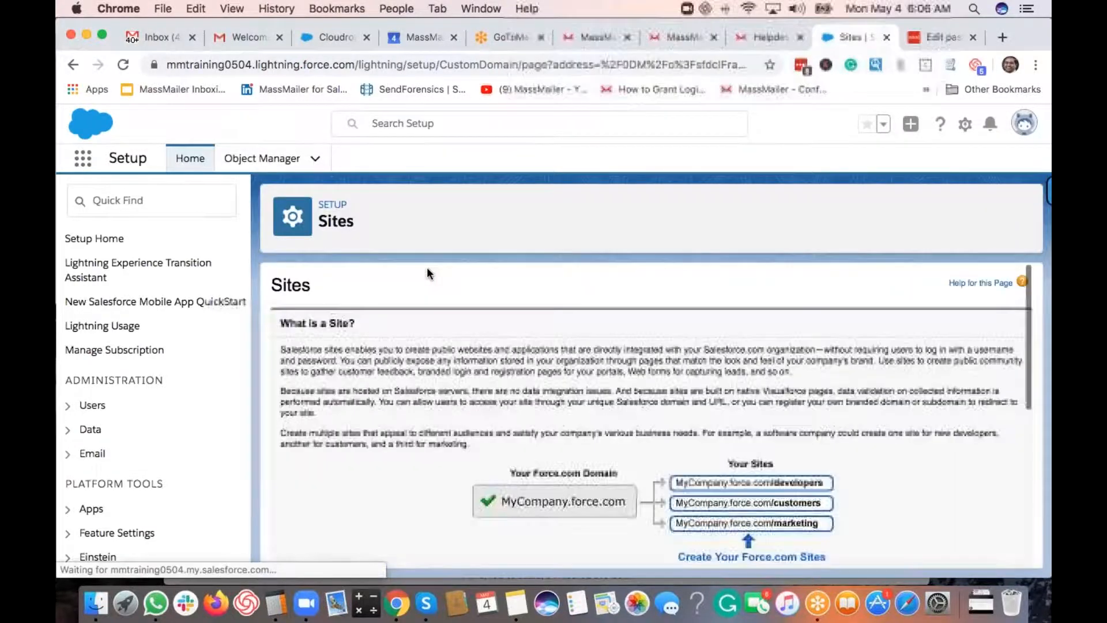
pyautogui.scroll(-10, 427, 268)
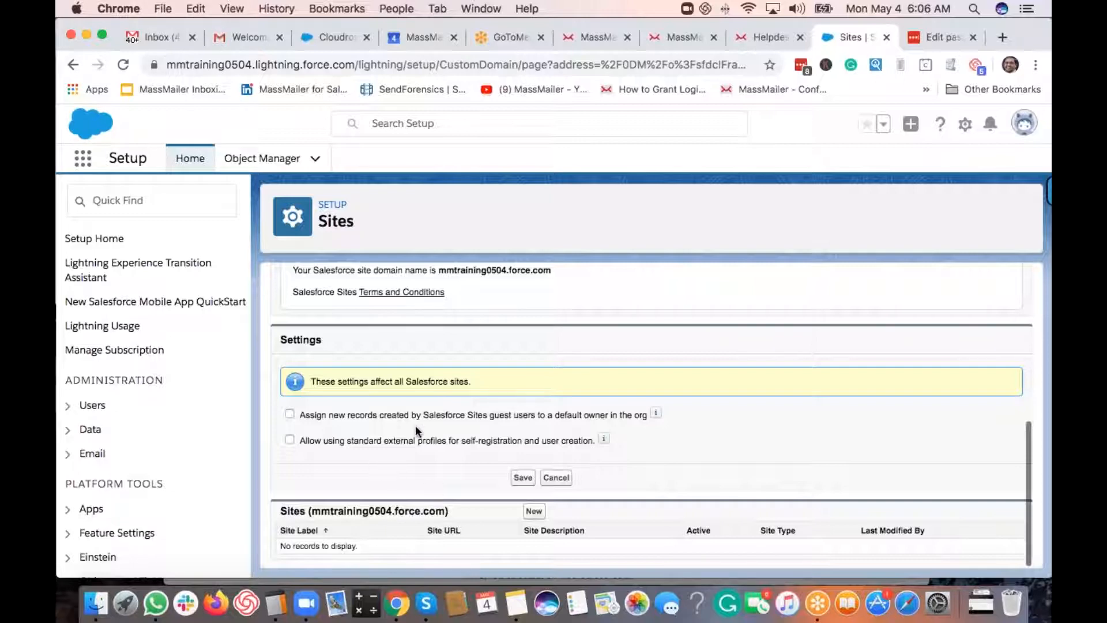
# - Run MassMailer's Setup Site and Sharing Settings and dismiss the 'Insert failed' error alert
pyautogui.click(332, 37)
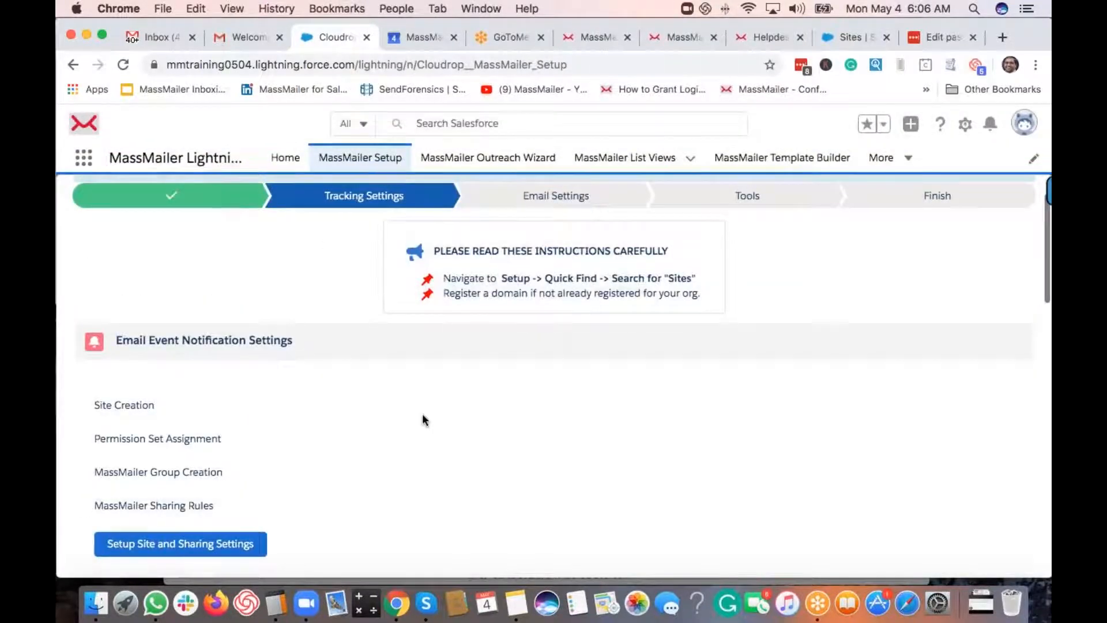
pyautogui.scroll(2, 422, 413)
pyautogui.moveTo(444, 321); pyautogui.dragTo(684, 336)
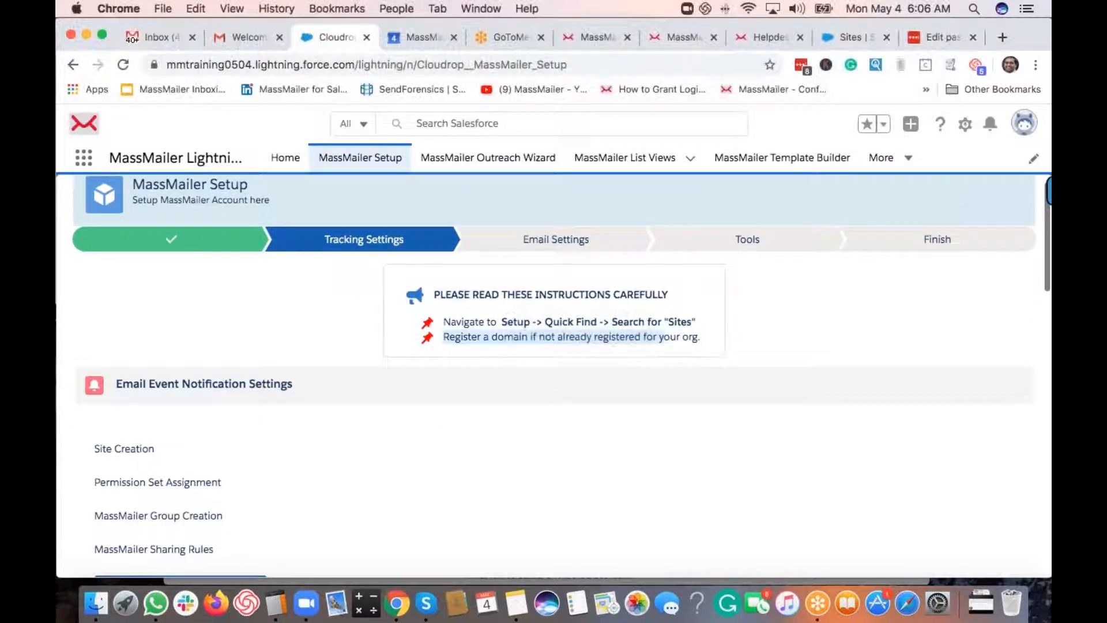
pyautogui.click(284, 316)
pyautogui.scroll(-5, 284, 316)
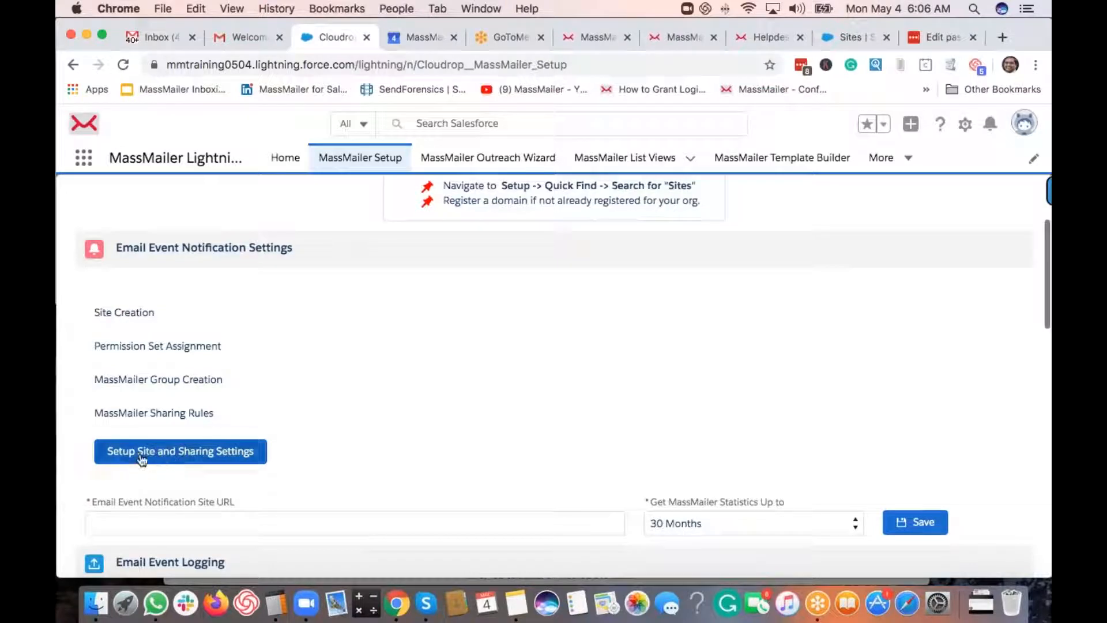
pyautogui.click(171, 461)
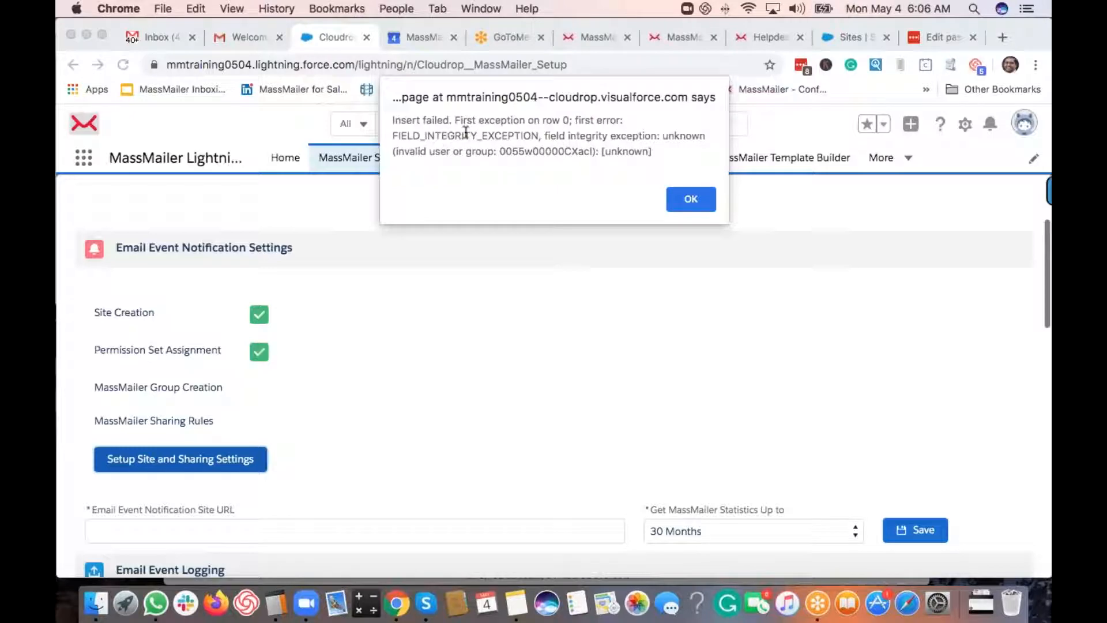
pyautogui.click(691, 200)
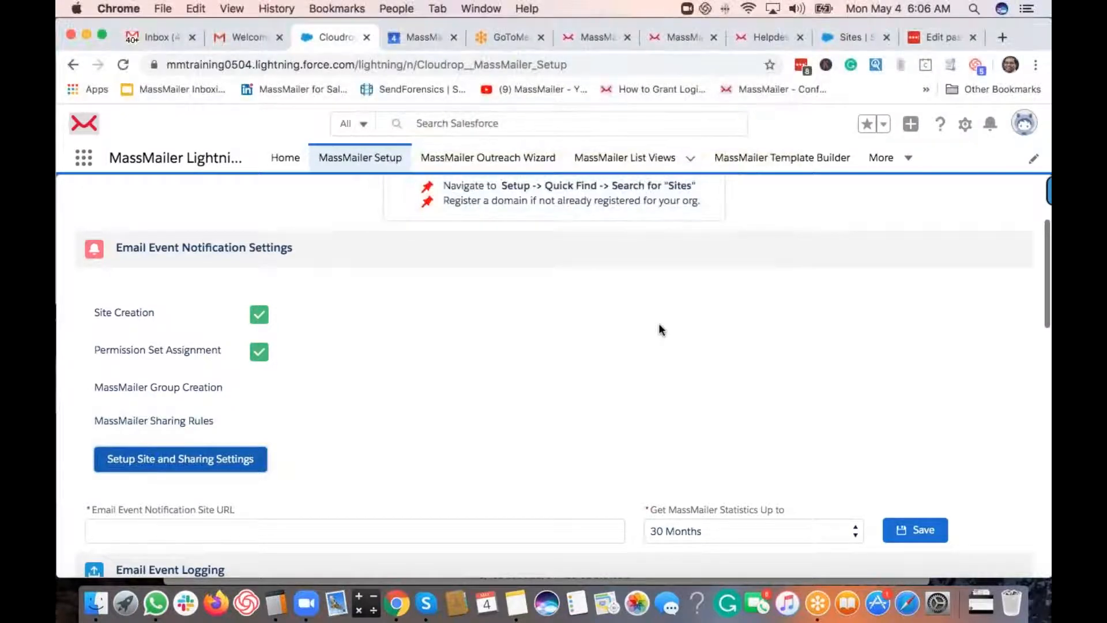
# - Search Setup for 'sharing' and open the Sharing Settings page
pyautogui.click(846, 36)
pyautogui.click(128, 200)
pyautogui.write('sharing')
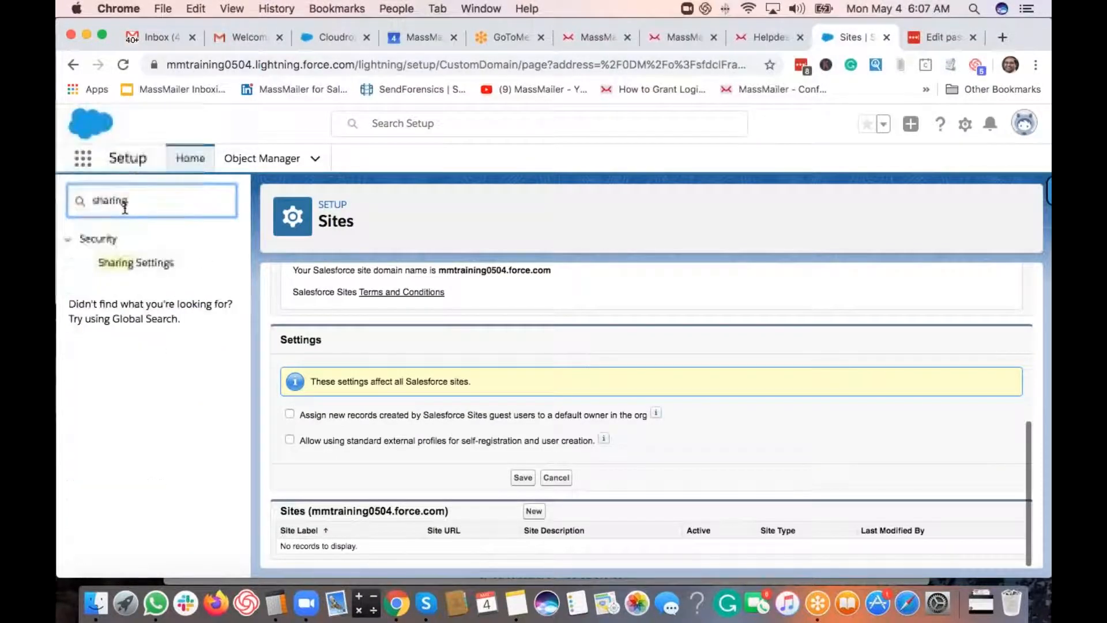
pyautogui.click(136, 262)
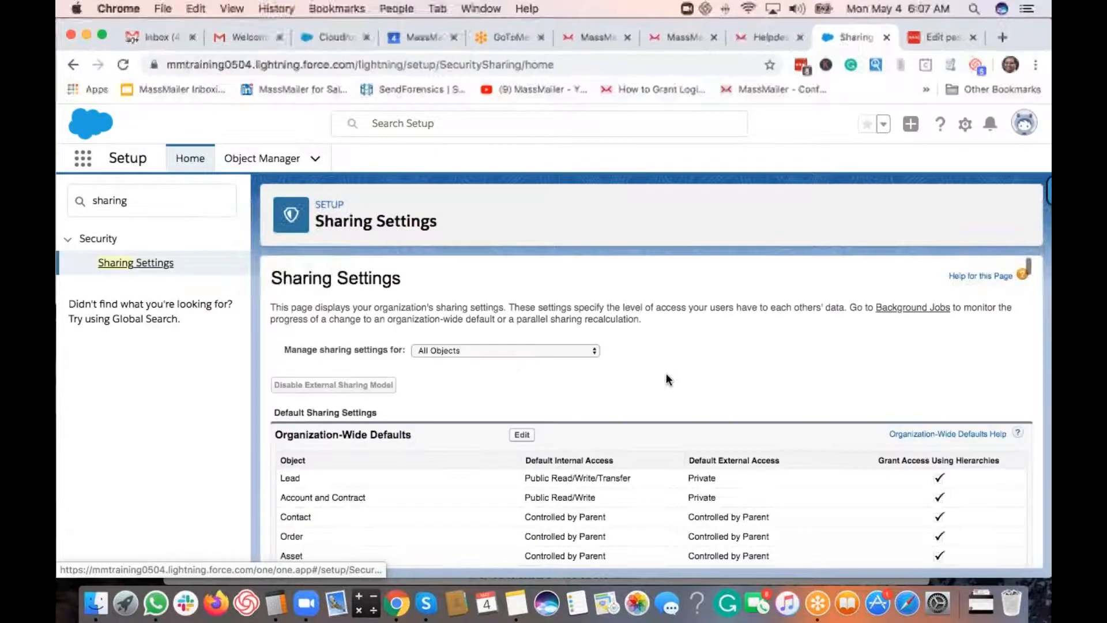
# - Inspect the checked 'Secure guest user record access' option under Other Settings
pyautogui.scroll(-15, 666, 378)
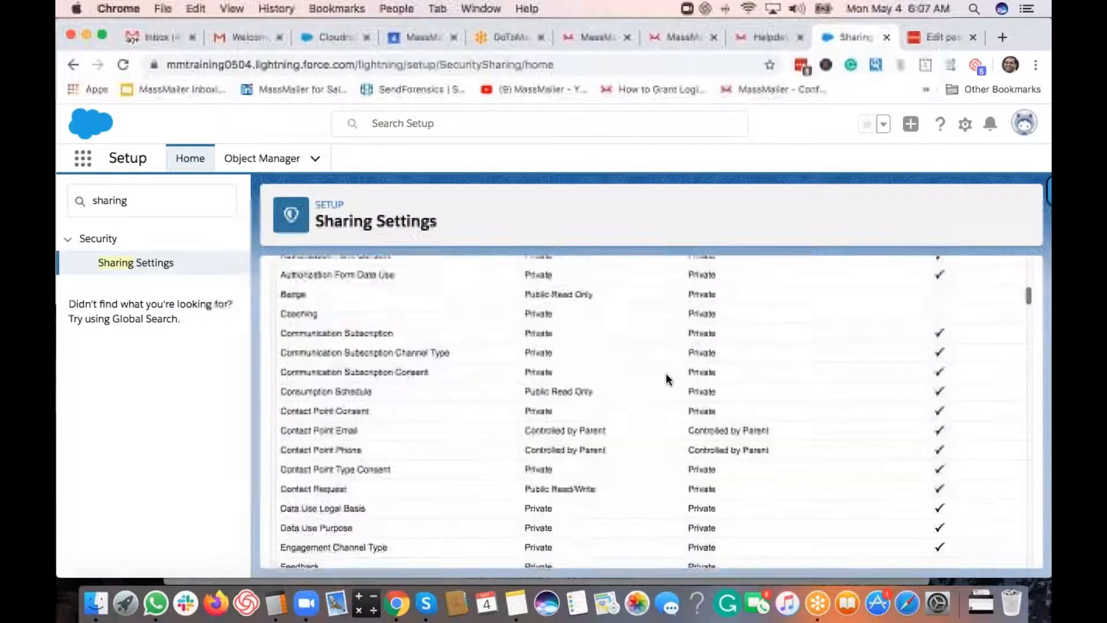
pyautogui.scroll(-3, 665, 372)
pyautogui.scroll(2, 624, 376)
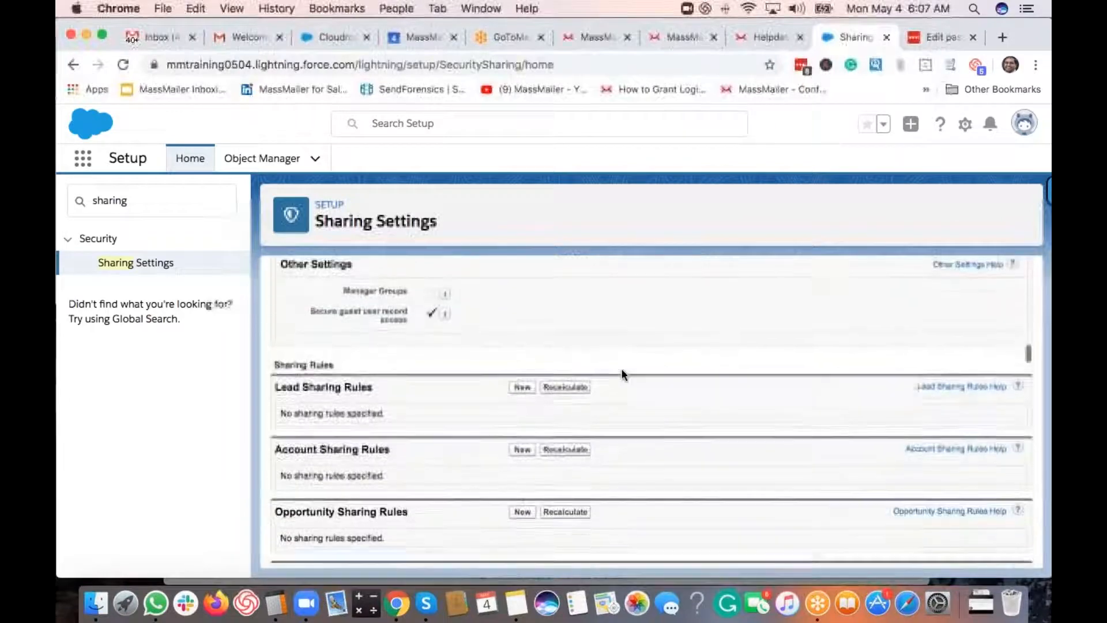
pyautogui.tripleClick(326, 354)
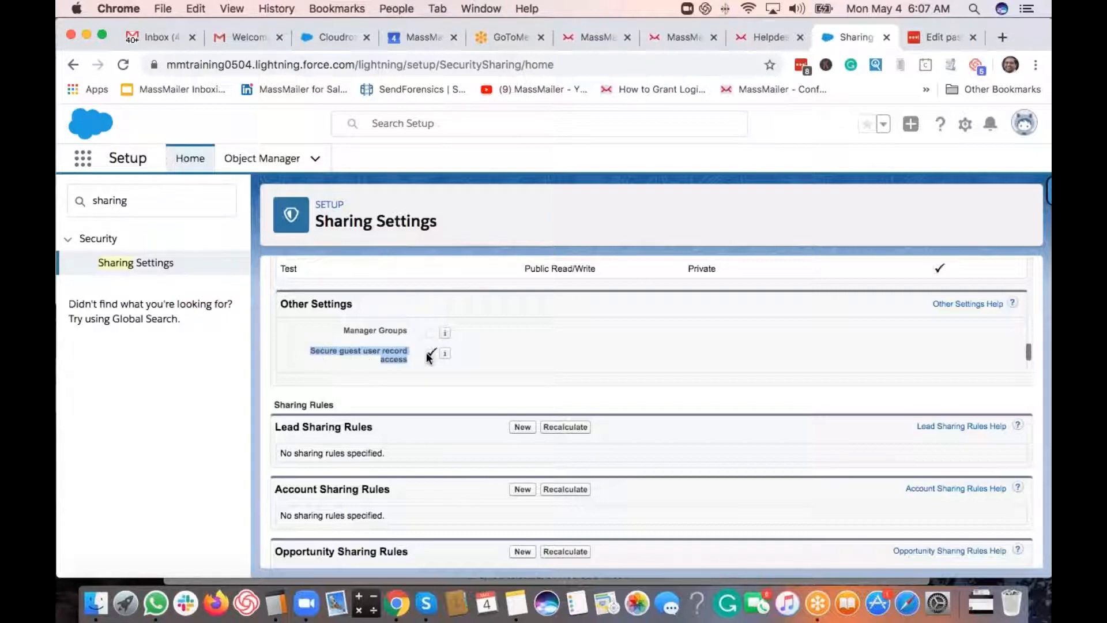
pyautogui.click(389, 357)
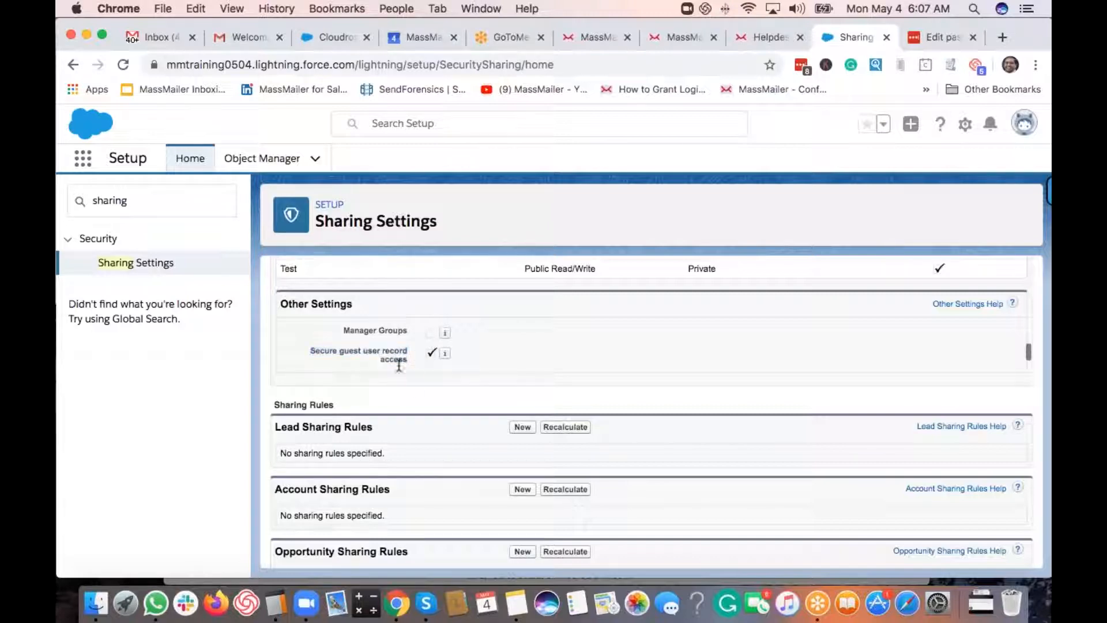
pyautogui.scroll(5, 597, 372)
pyautogui.scroll(10, 598, 373)
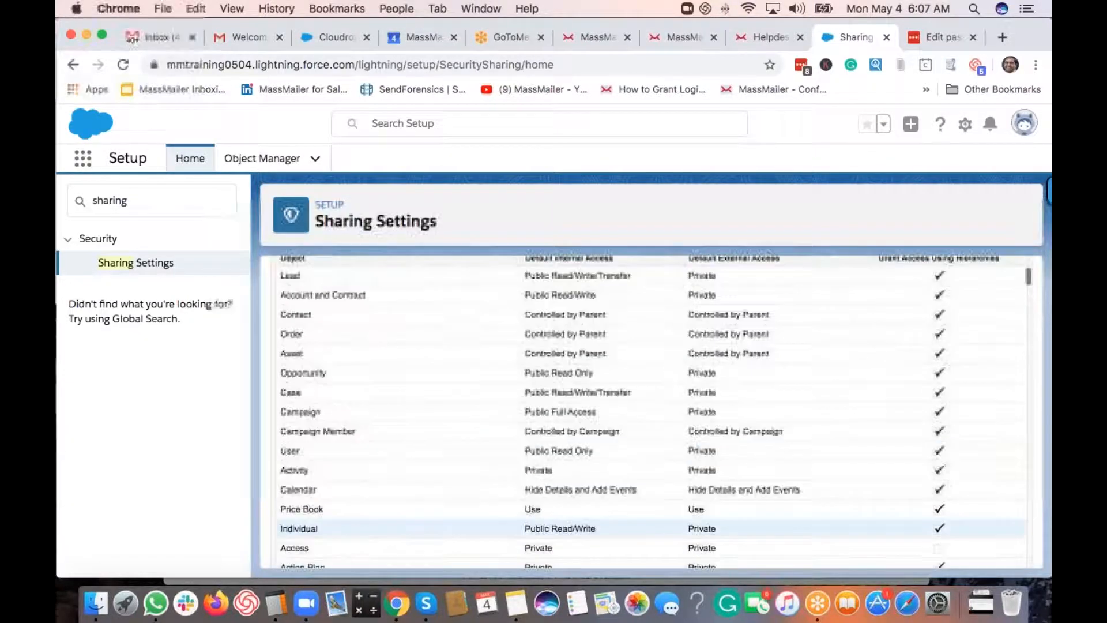
# - Edit Organization-Wide Defaults, uncheck 'Secure guest user record access', and save
pyautogui.click(522, 434)
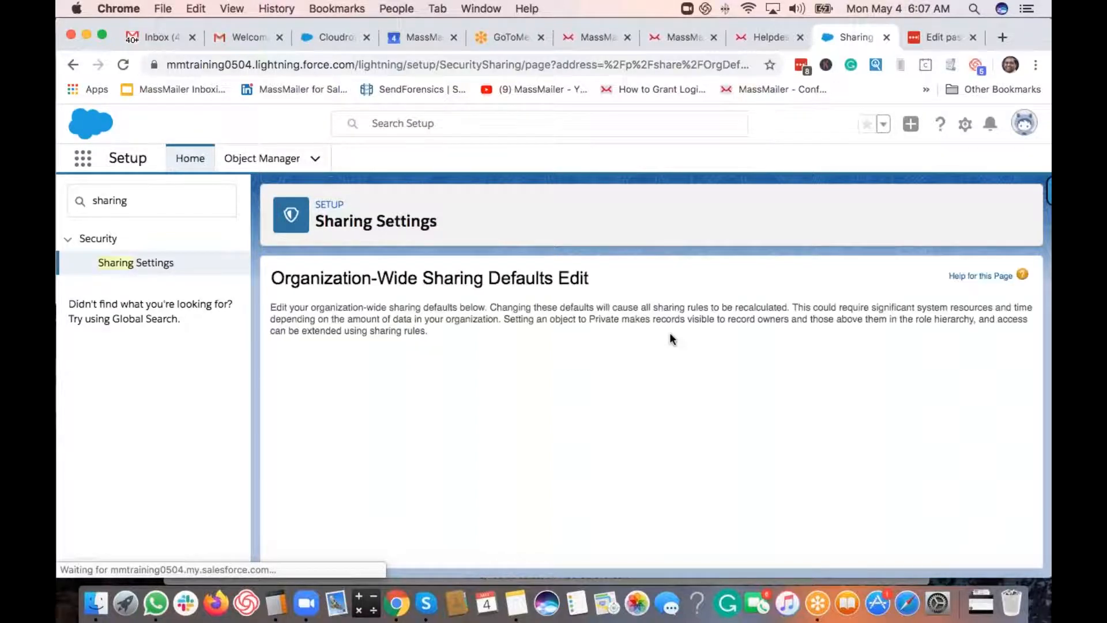
pyautogui.scroll(-8, 669, 339)
pyautogui.scroll(-15, 669, 332)
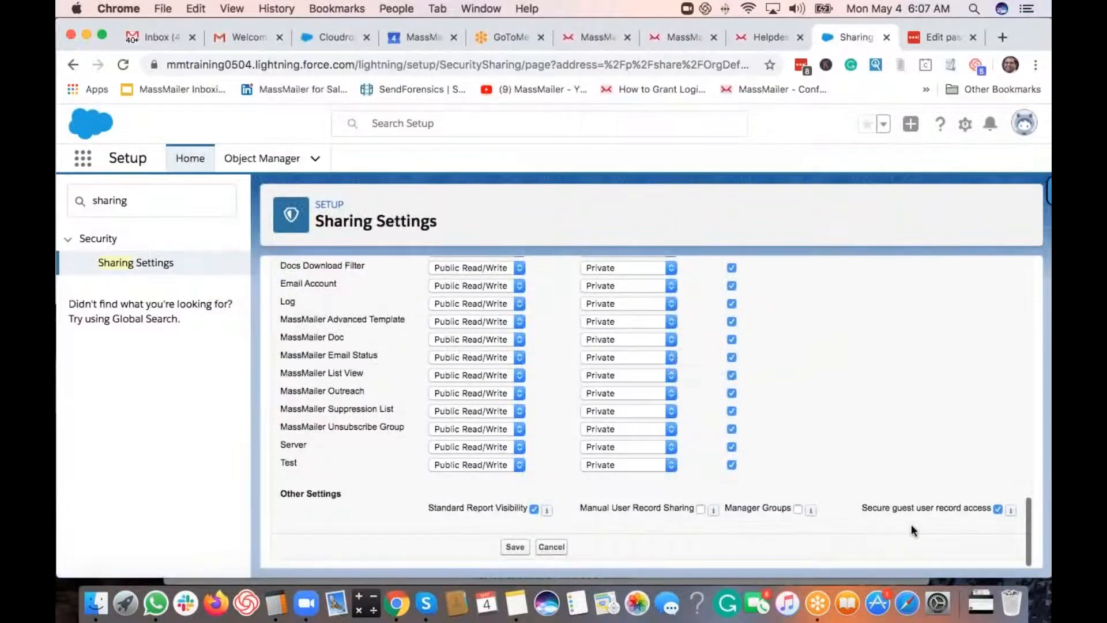
pyautogui.click(997, 508)
pyautogui.click(516, 546)
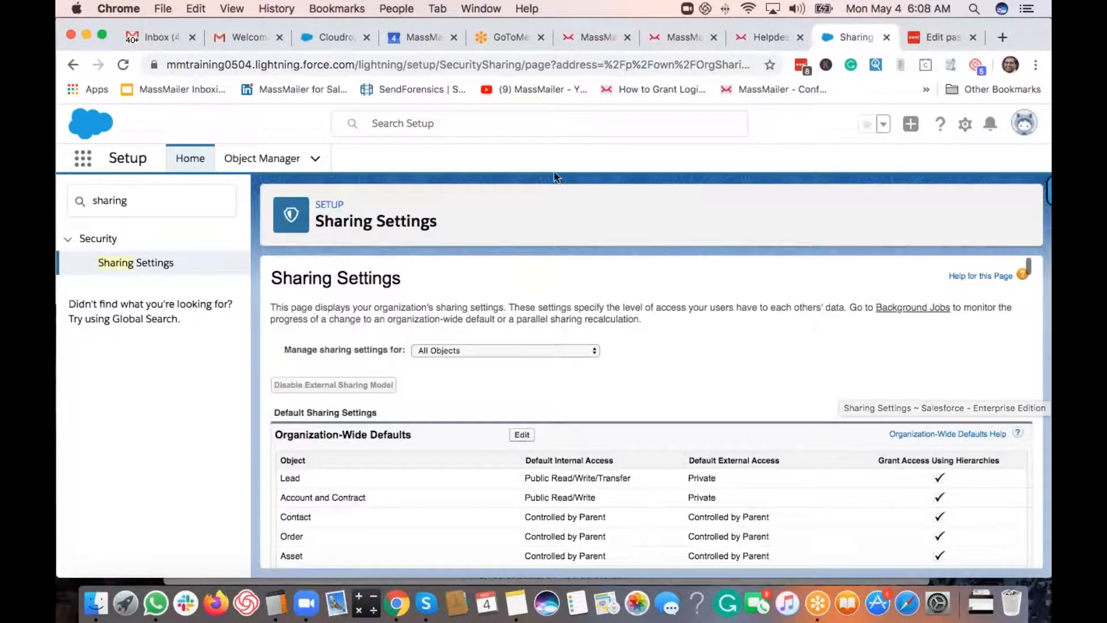
# - Rerun Setup Site and Sharing Settings on MassMailer Setup and acknowledge the 'Site has been updated' alert
pyautogui.click(329, 40)
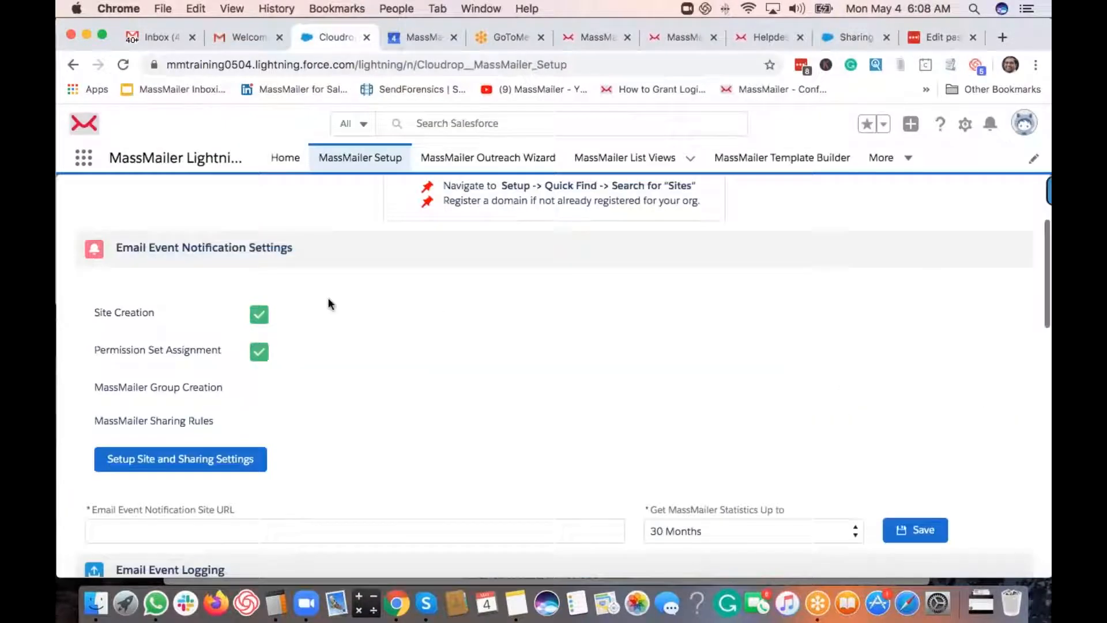
pyautogui.click(161, 468)
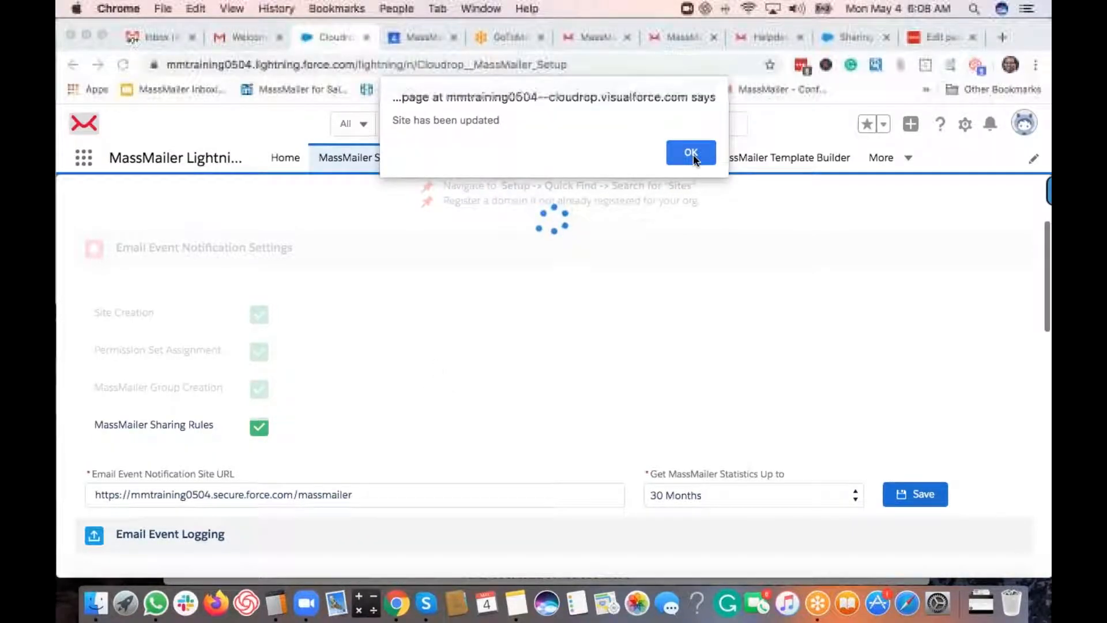
pyautogui.click(693, 154)
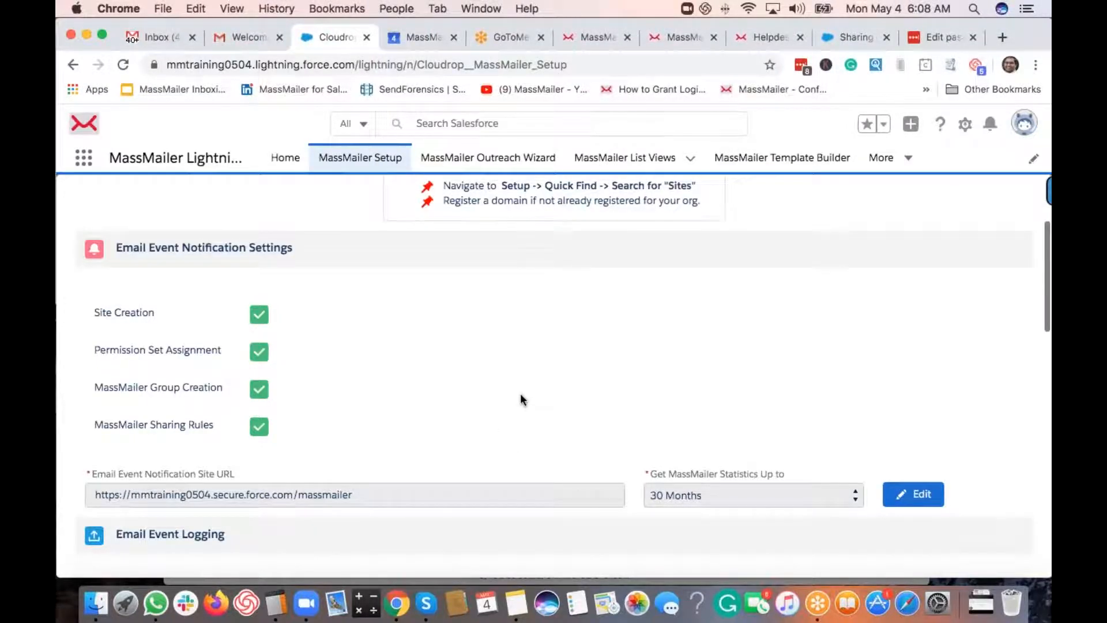
# - Set 'Log Activities using Salesforce Email Message' to Active under Email Event Logging
pyautogui.scroll(-3, 521, 397)
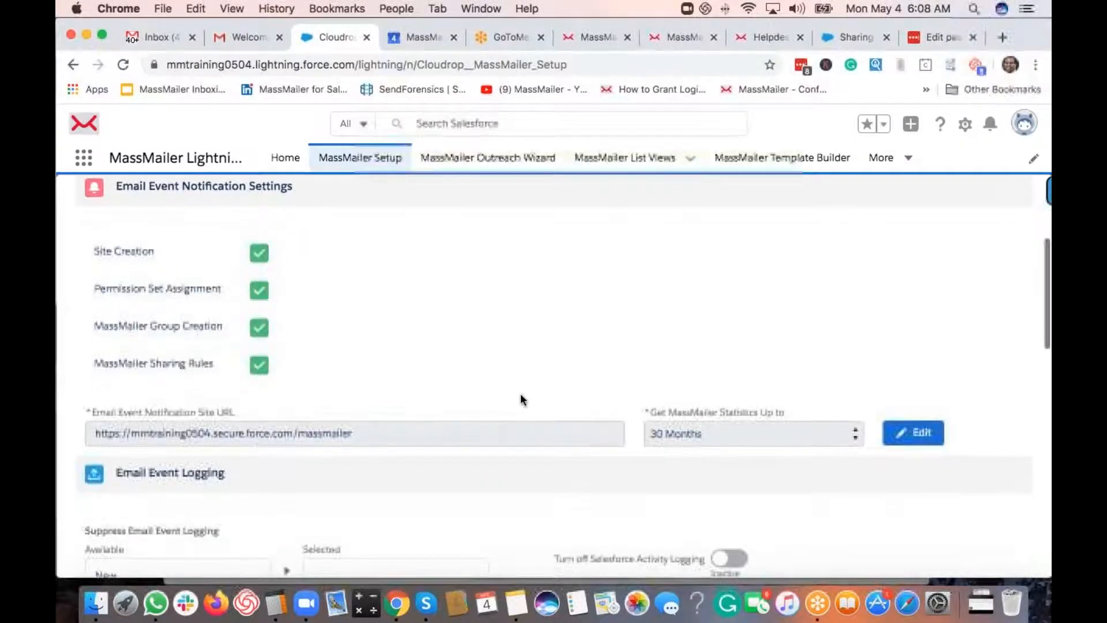
pyautogui.scroll(1, 520, 397)
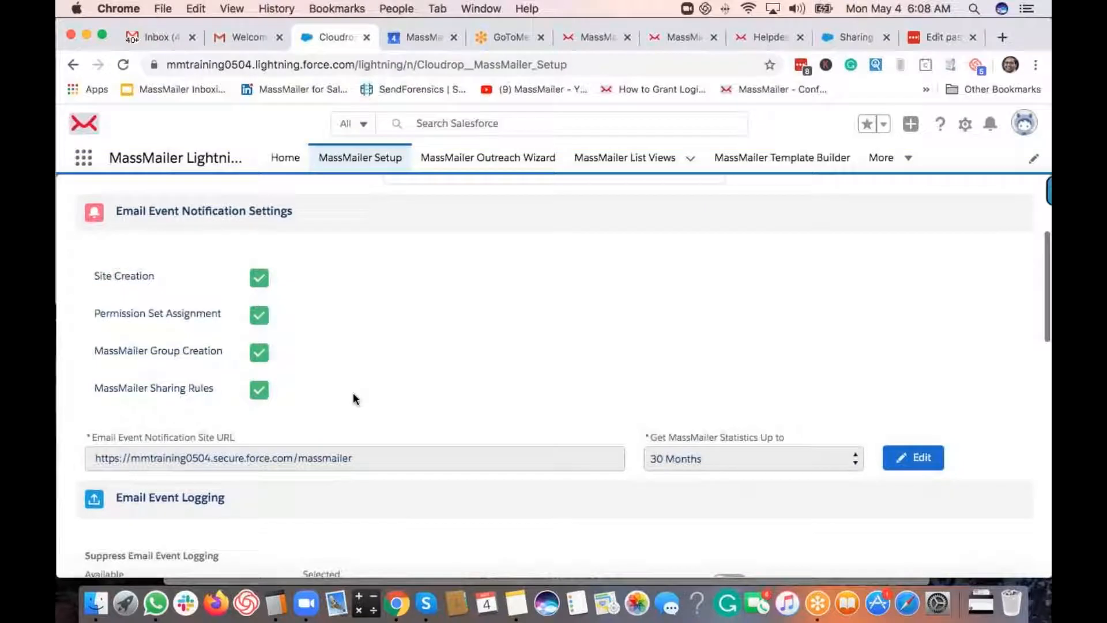
pyautogui.scroll(-1, 354, 398)
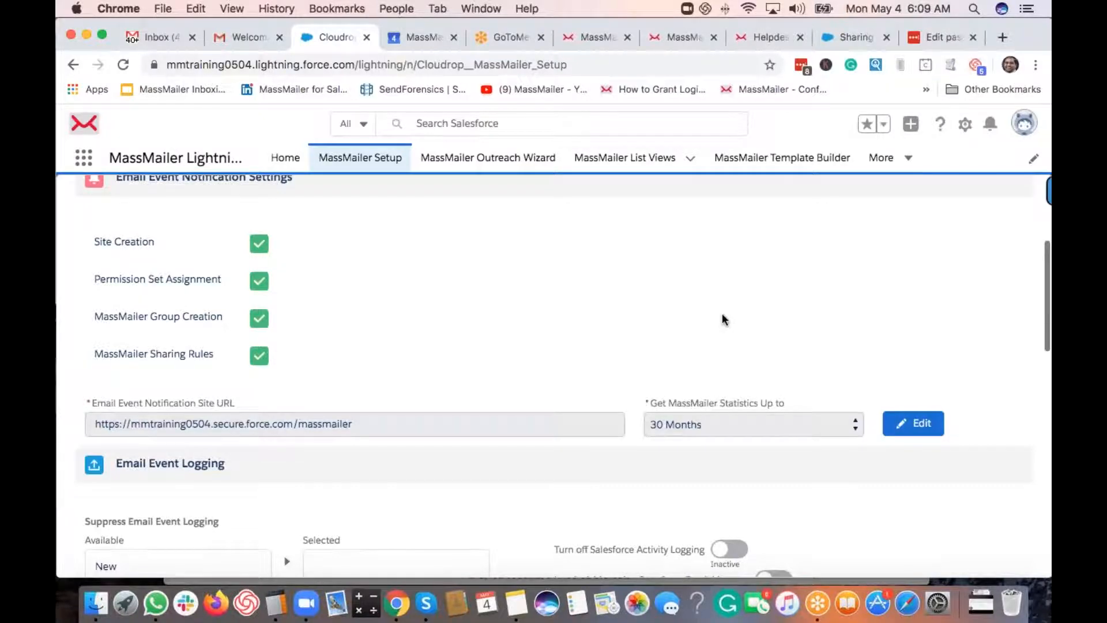
pyautogui.scroll(-5, 724, 320)
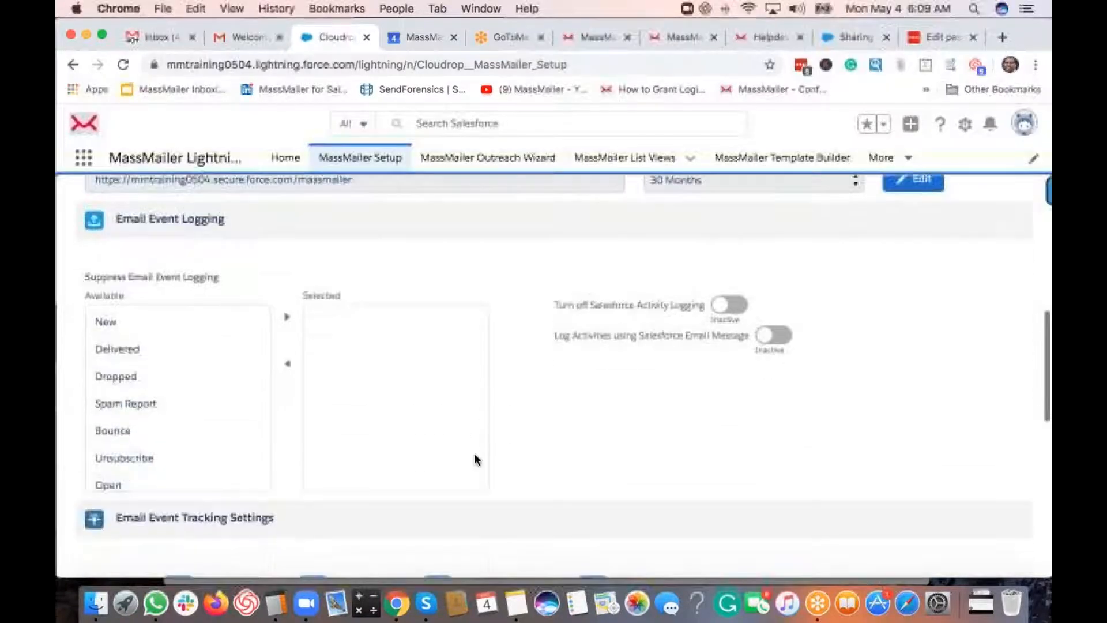
pyautogui.scroll(1, 369, 386)
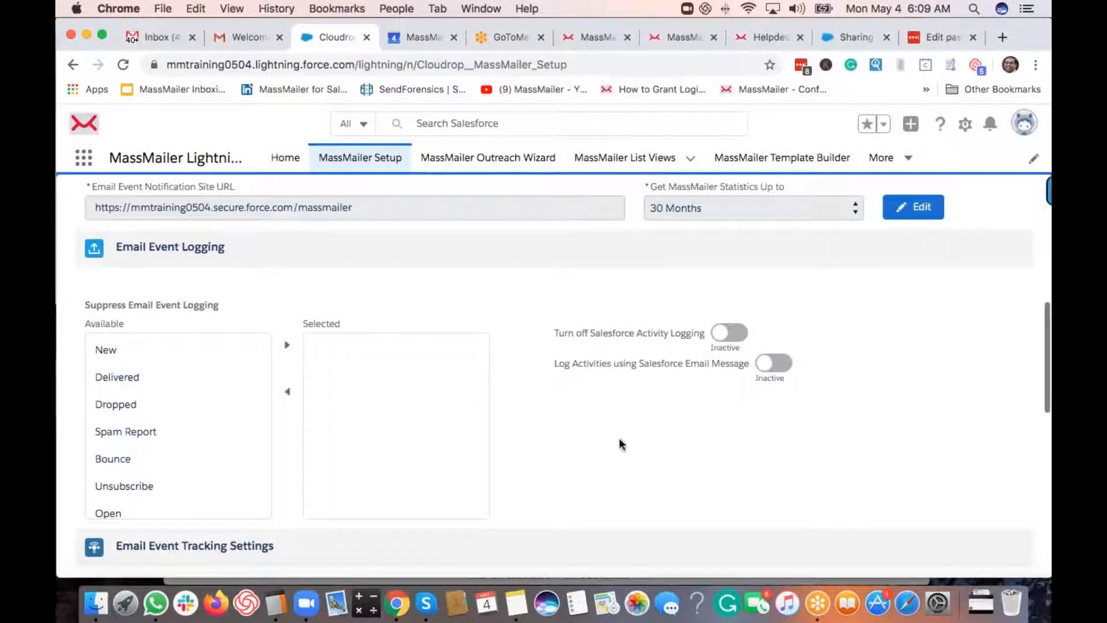
pyautogui.click(784, 364)
pyautogui.scroll(-2, 614, 368)
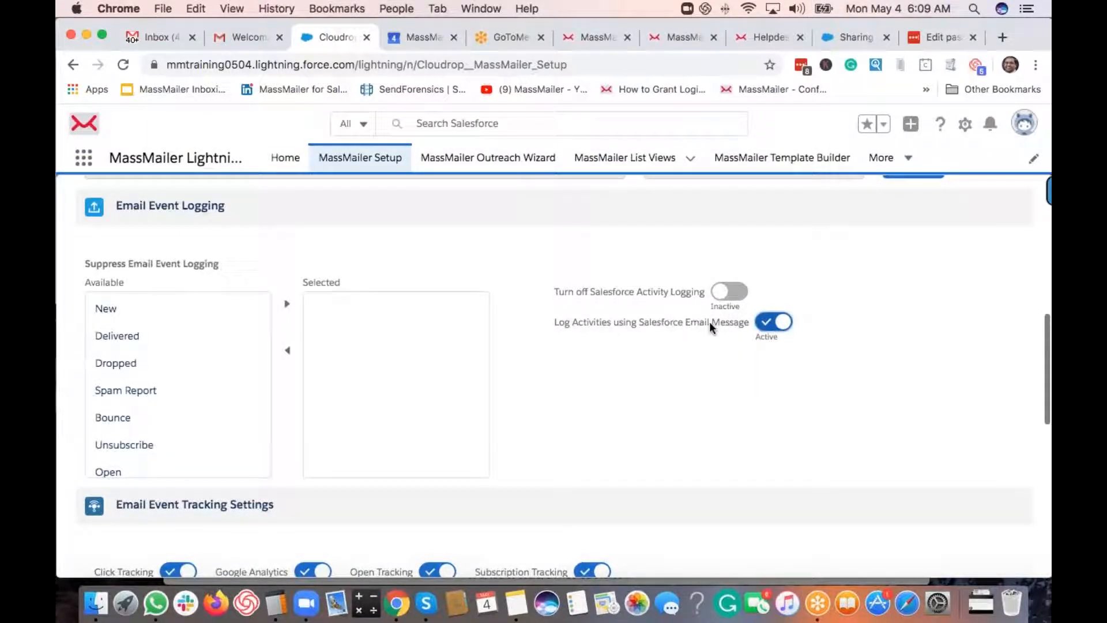
pyautogui.scroll(1, 630, 356)
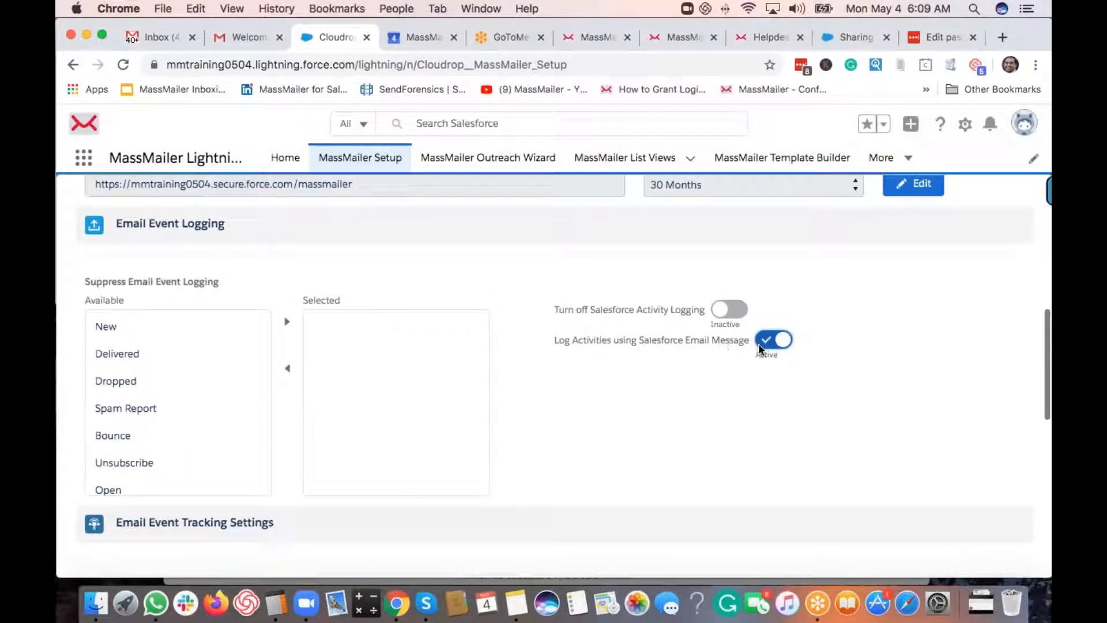
# - In the Setup tab, replace the Quick Find text with a new search 'en'
pyautogui.click(856, 38)
pyautogui.click(171, 198)
pyautogui.press('super+a')
pyautogui.write('en')
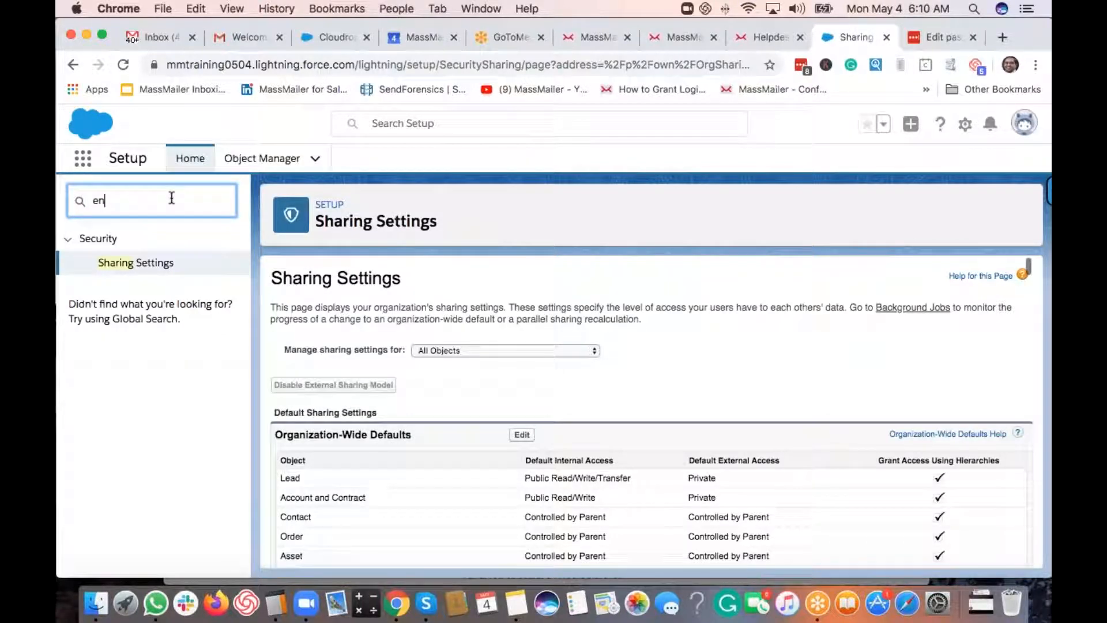
# - Search 'enhanced', verify Enhanced Email is already enabled, then return to MassMailer Setup
pyautogui.write('hance')
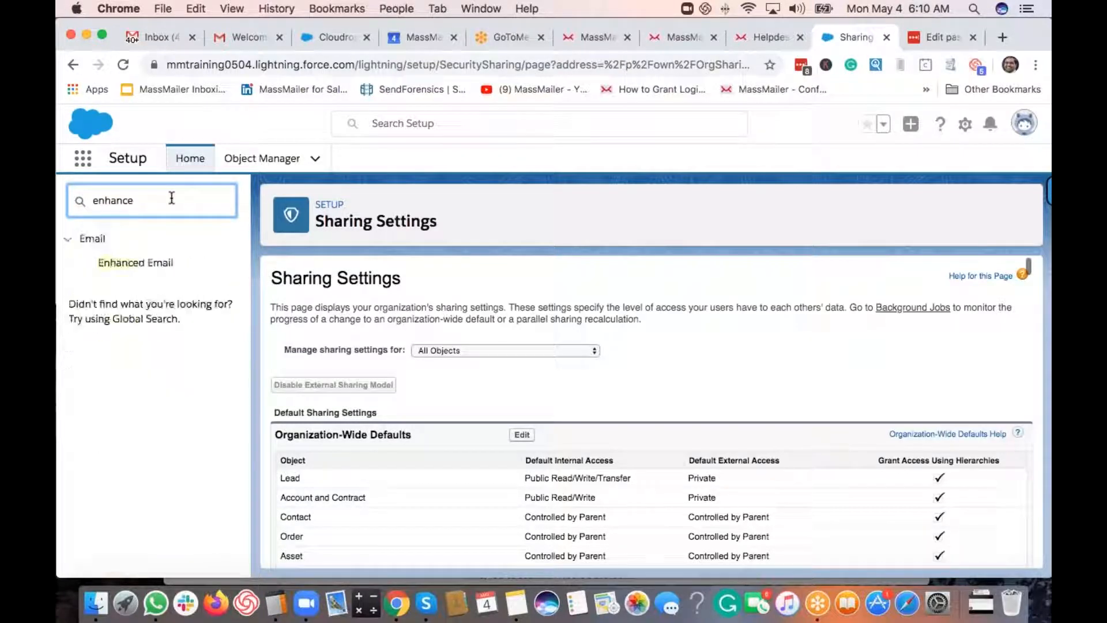
pyautogui.write('d')
pyautogui.click(142, 268)
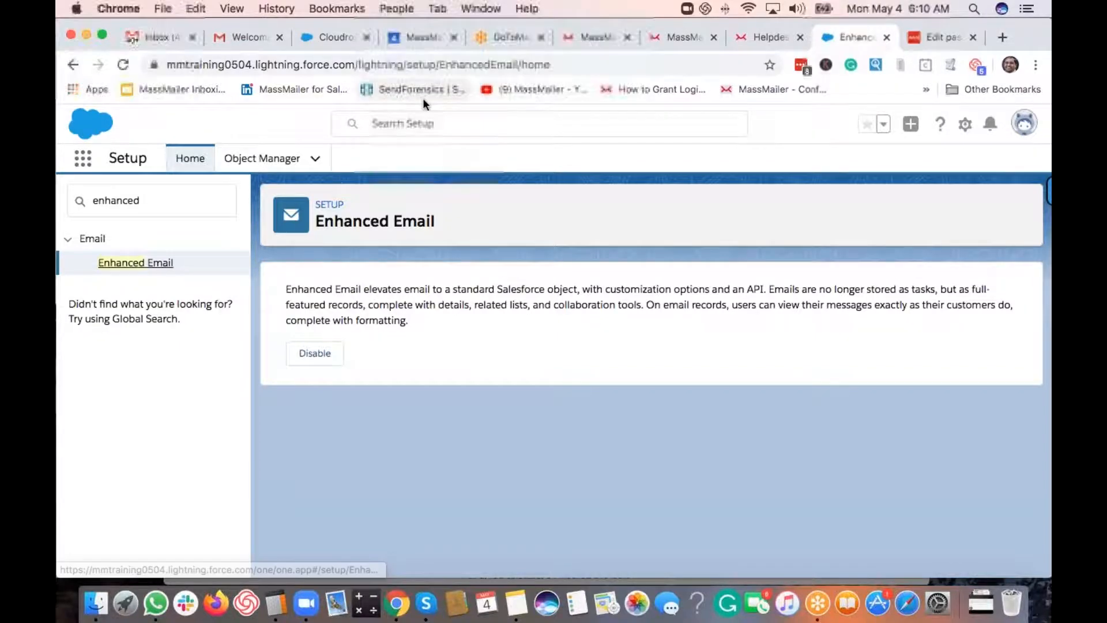
pyautogui.click(332, 36)
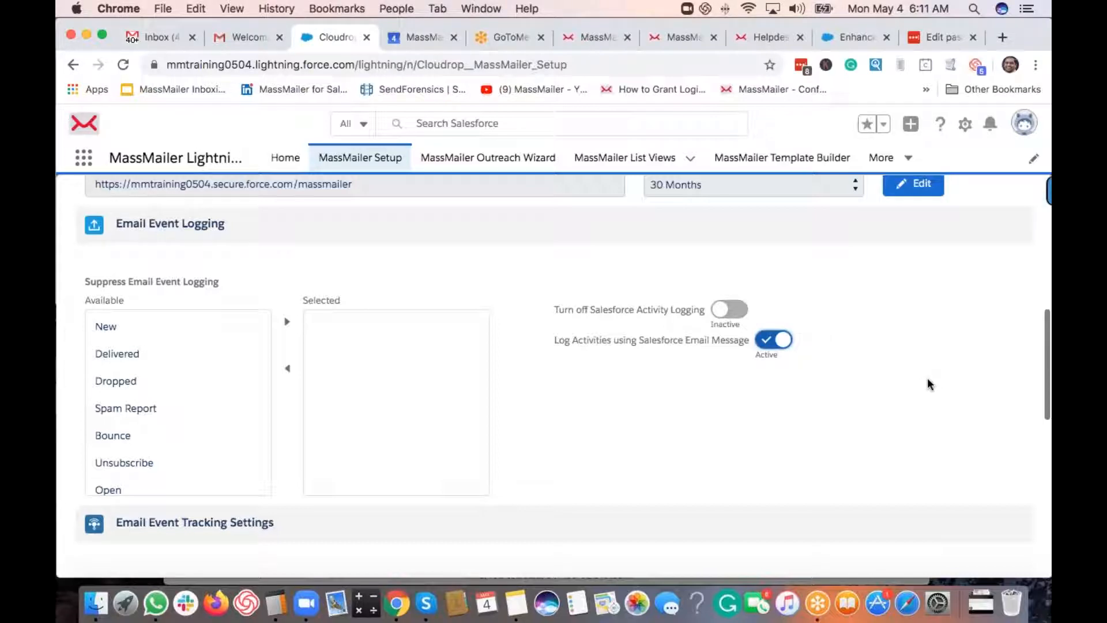
# - Scroll MassMailer Setup down to Unsubscribe Content Settings with its HTML and text bodies
pyautogui.scroll(-5, 927, 384)
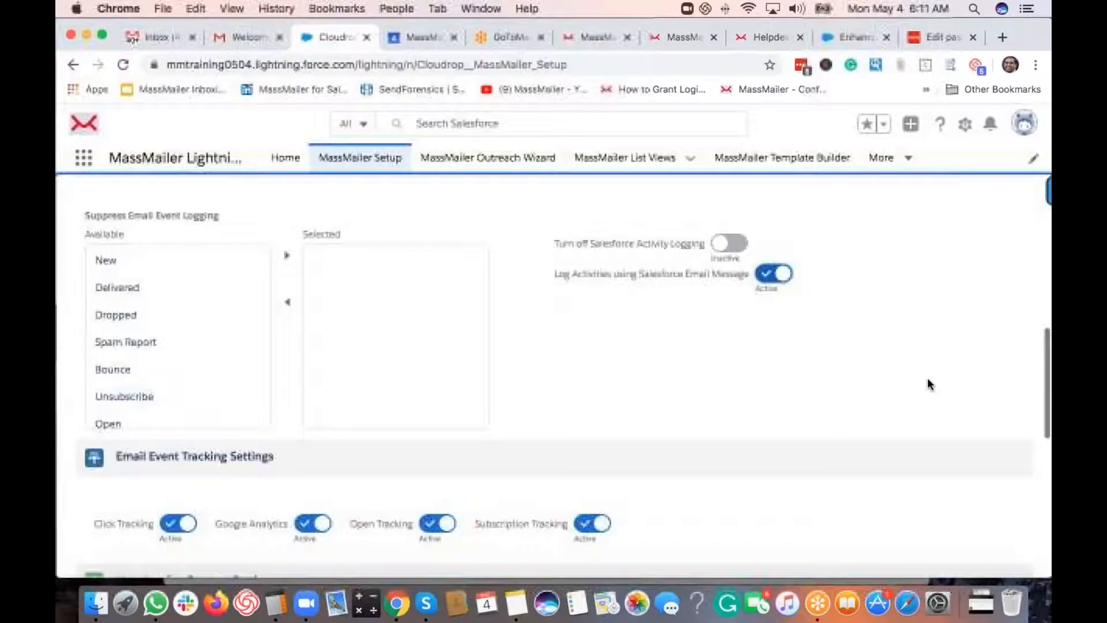
pyautogui.scroll(-2, 928, 381)
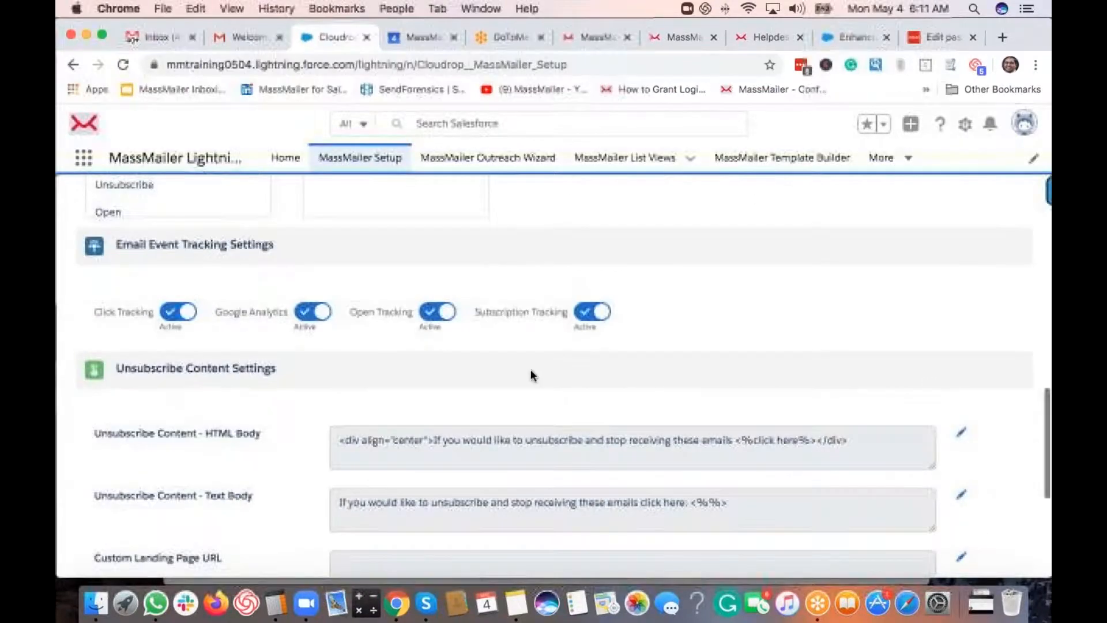
pyautogui.scroll(-1, 297, 267)
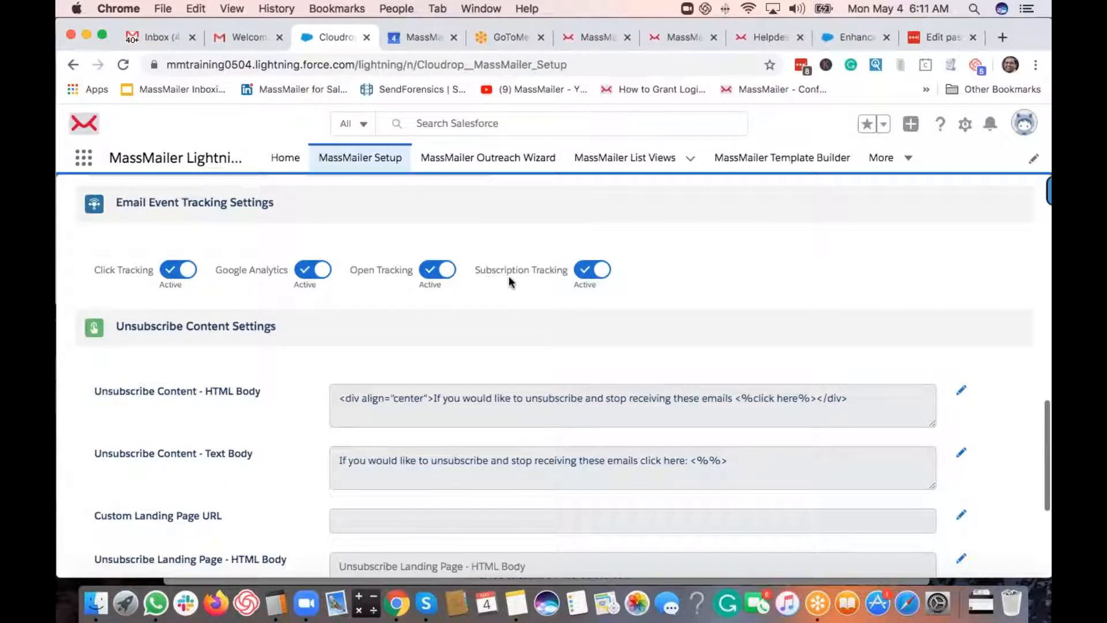
pyautogui.scroll(-3, 486, 311)
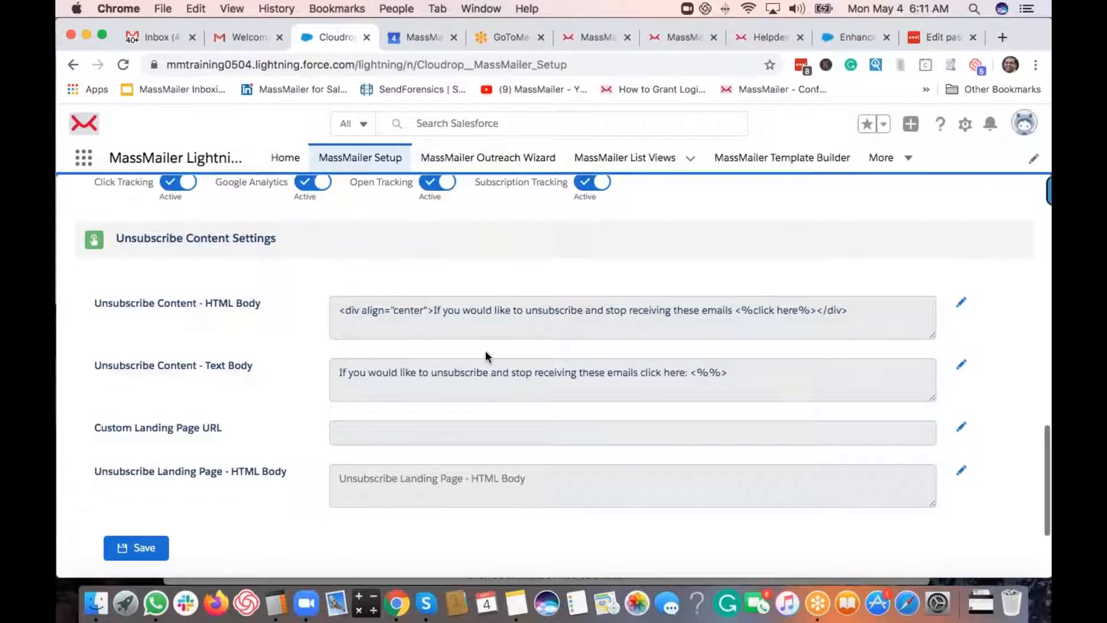
# - Make the unsubscribe content fields editable and click into the HTML Body field
pyautogui.click(963, 305)
pyautogui.click(433, 317)
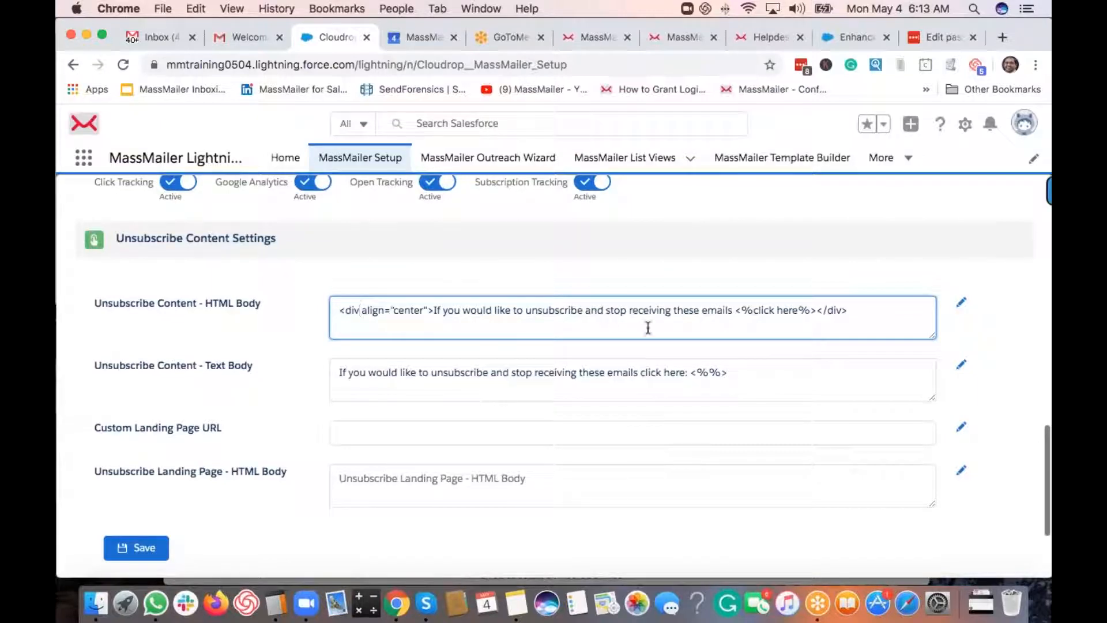
# - Review the <%%> unsubscribe link placeholders in the HTML and plain-text unsubscribe bodies
pyautogui.moveTo(736, 311); pyautogui.dragTo(749, 312)
pyautogui.click(788, 311)
pyautogui.click(777, 373)
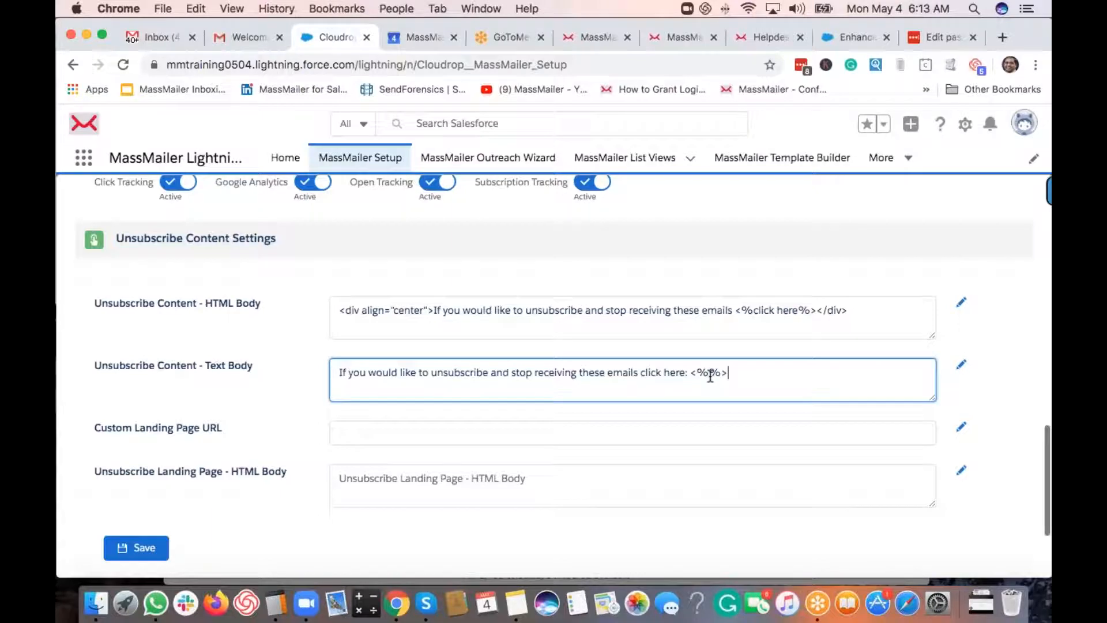
pyautogui.moveTo(691, 373); pyautogui.dragTo(731, 375)
pyautogui.click(734, 372)
pyautogui.moveTo(713, 372); pyautogui.dragTo(719, 382)
pyautogui.click(986, 377)
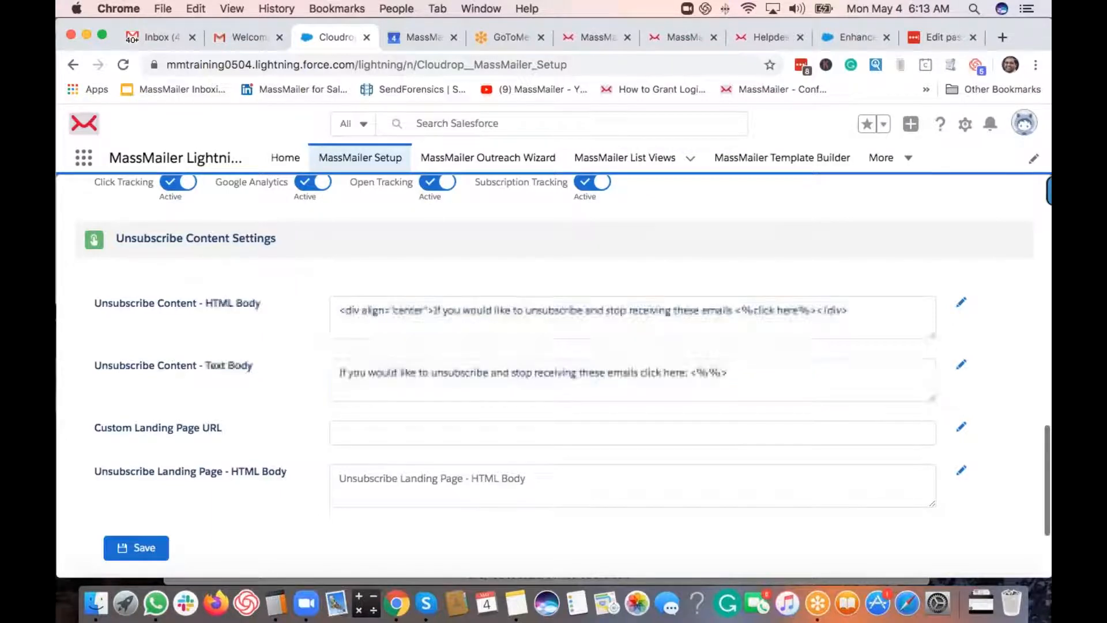
# - Acknowledge the 'Subscription Settings updated successfully' message for the saved unsubscribe settings
pyautogui.scroll(-2, 269, 375)
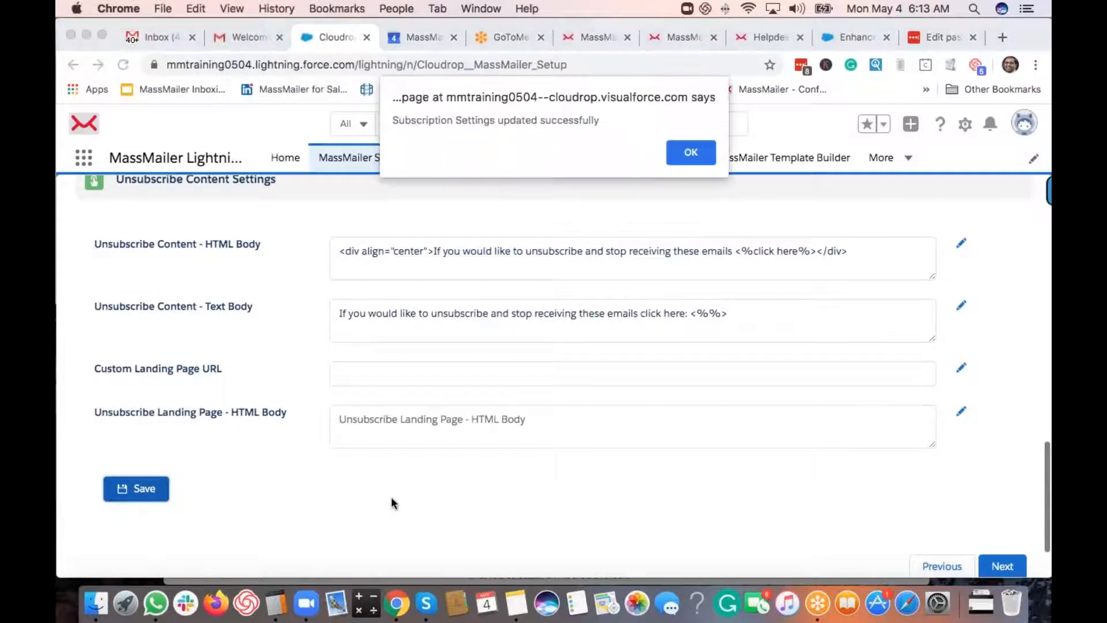
pyautogui.click(691, 154)
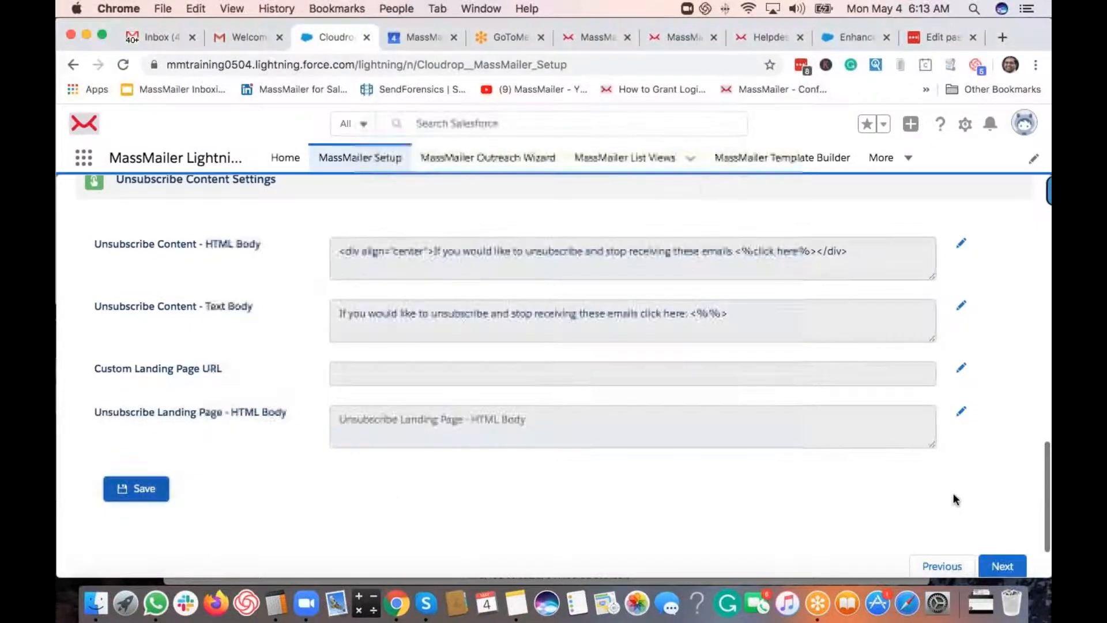
pyautogui.scroll(-2, 974, 500)
# - Advance to the object settings and keep Email as the Contact row's email field
pyautogui.click(1001, 502)
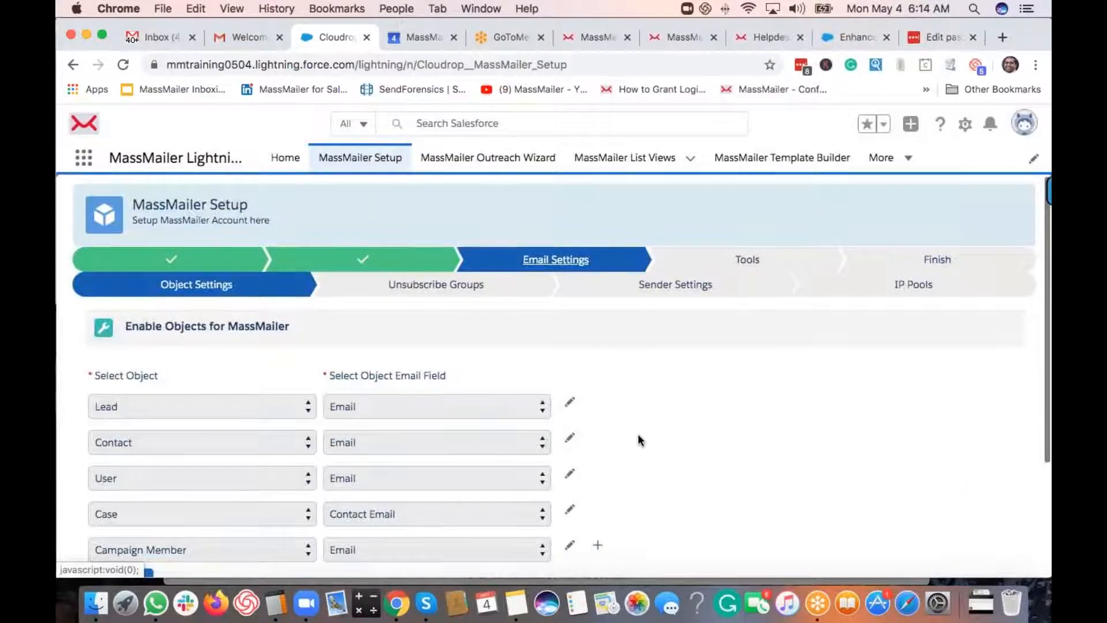
pyautogui.scroll(-2, 638, 433)
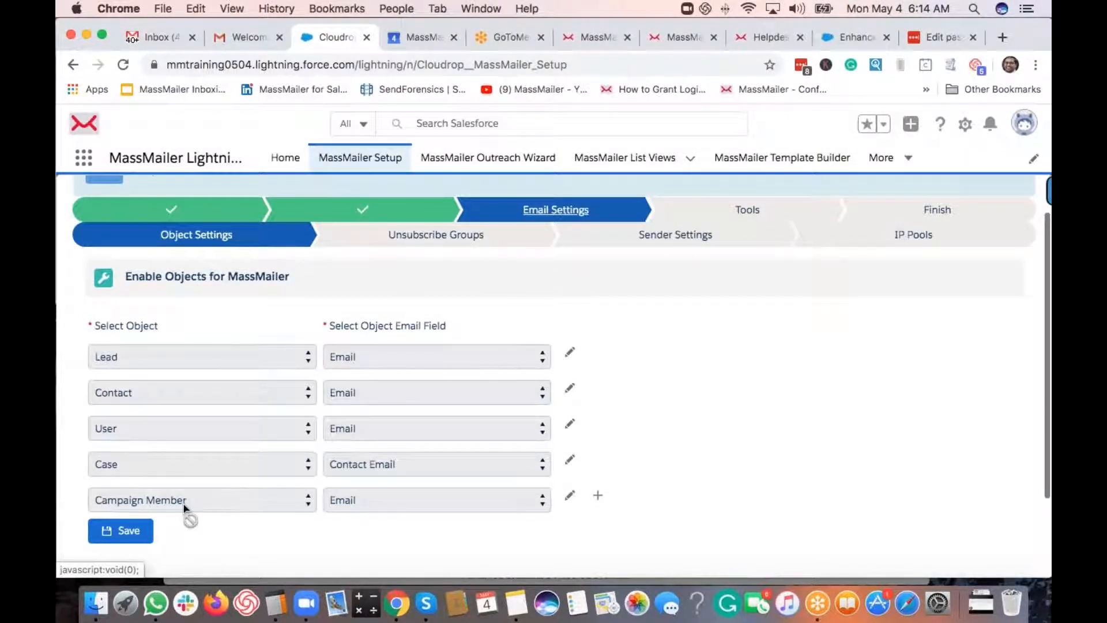
pyautogui.scroll(-2, 202, 488)
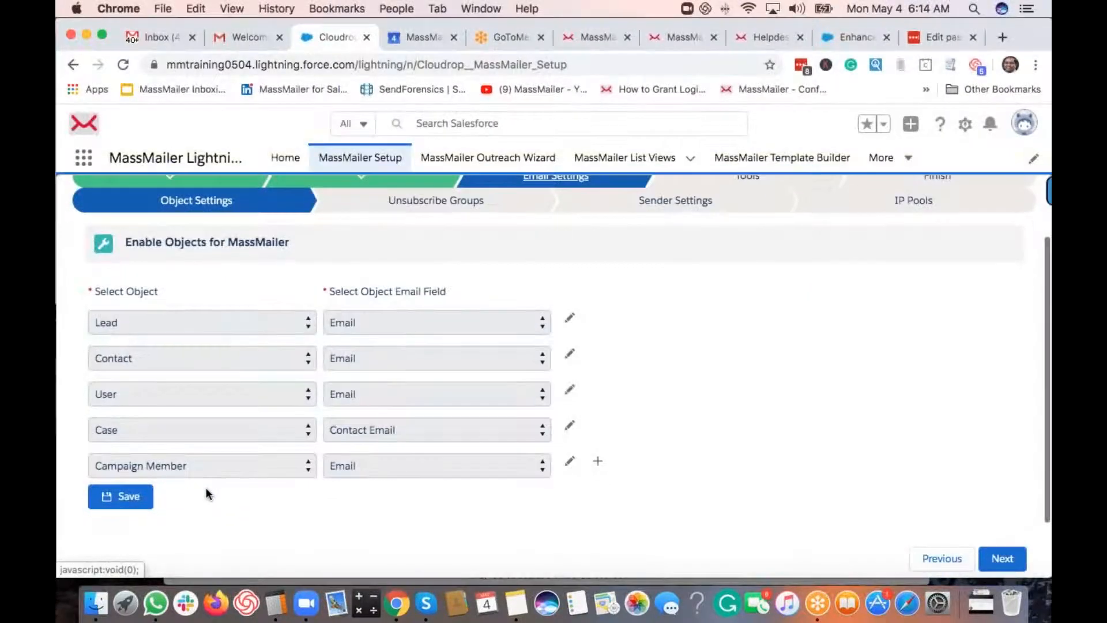
pyautogui.click(569, 357)
pyautogui.click(442, 357)
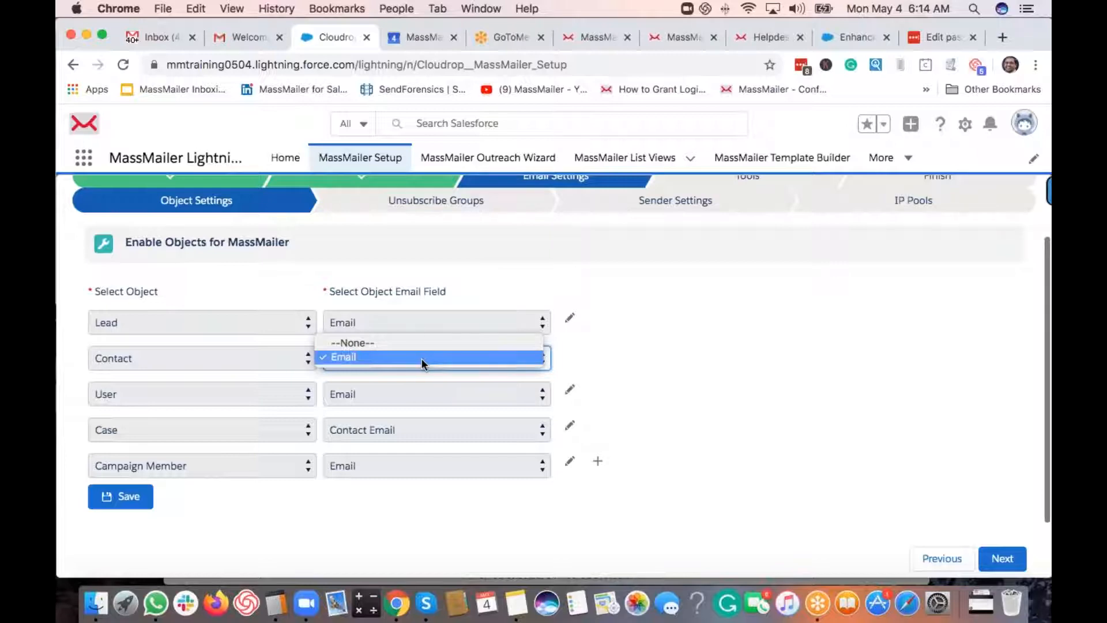
pyautogui.click(421, 358)
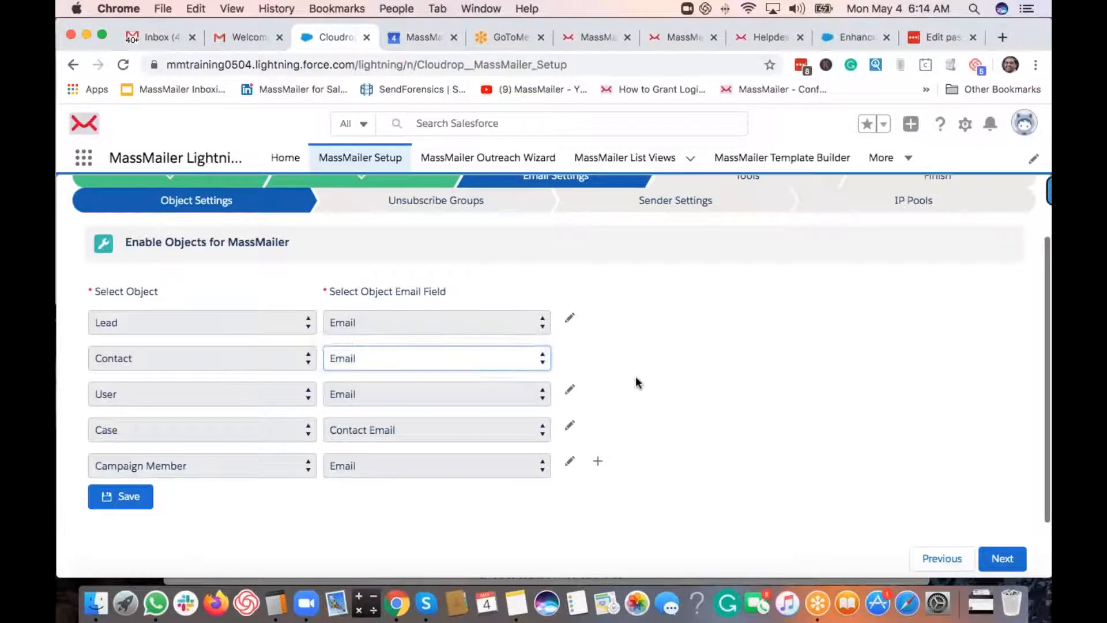
# - Trial-add a MassMailer Doc object mapped to Email_To, save, then remove that row again
pyautogui.click(598, 464)
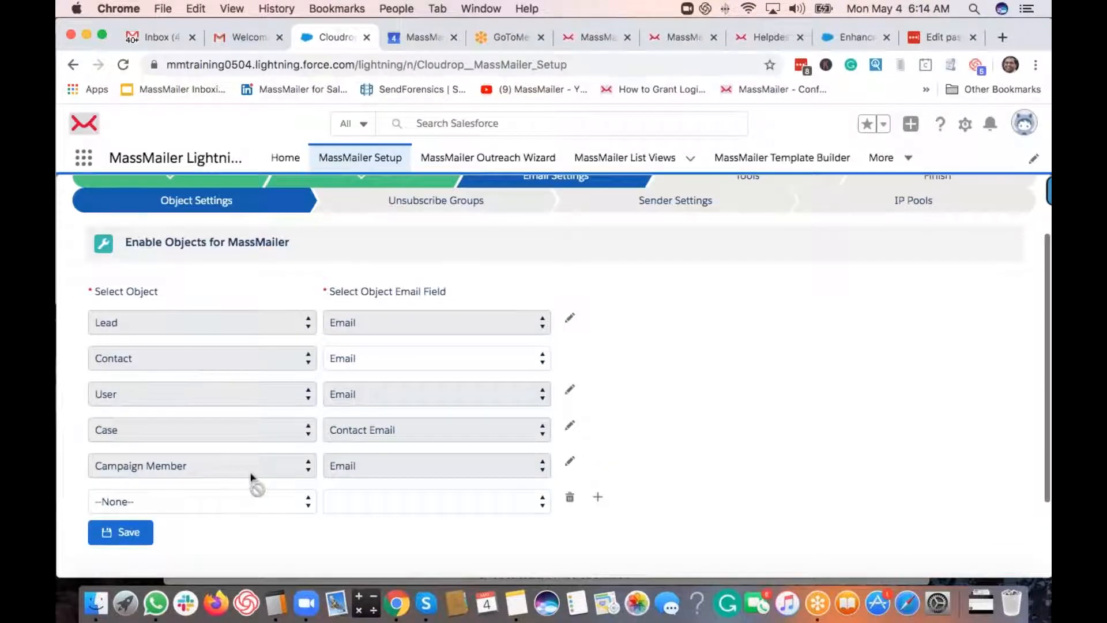
pyautogui.scroll(-3, 251, 467)
pyautogui.click(242, 413)
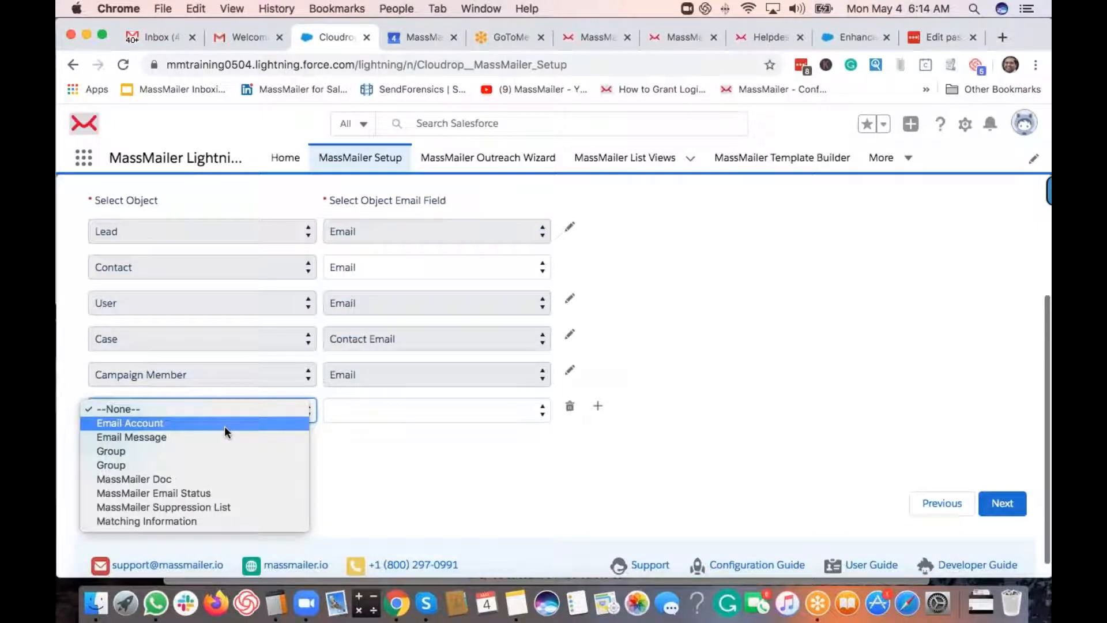
pyautogui.click(219, 480)
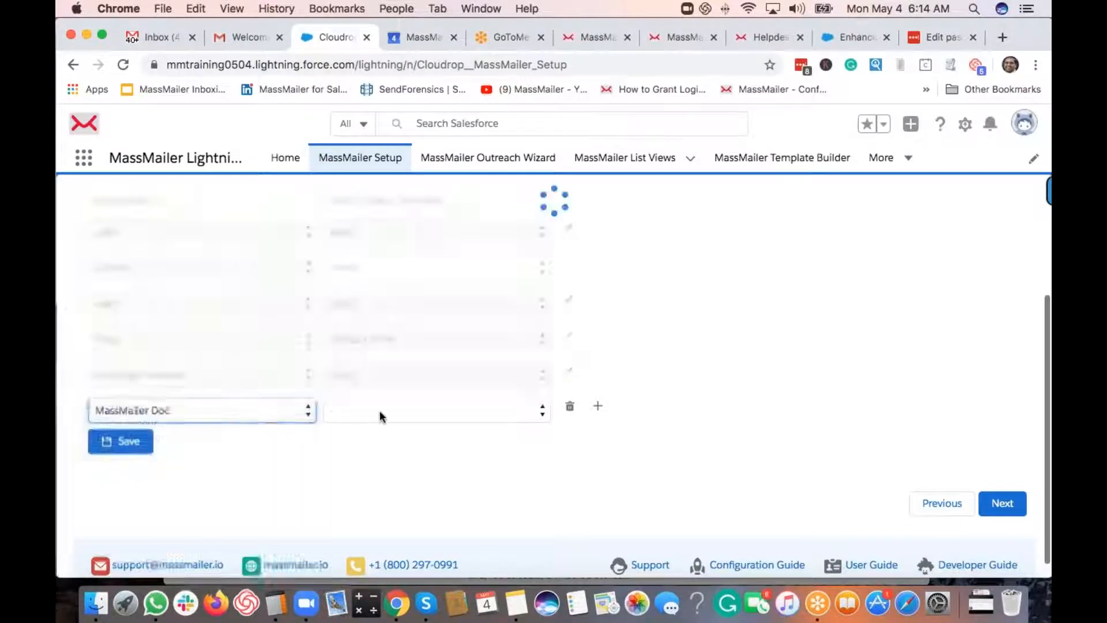
pyautogui.click(379, 411)
pyautogui.click(376, 423)
pyautogui.click(130, 443)
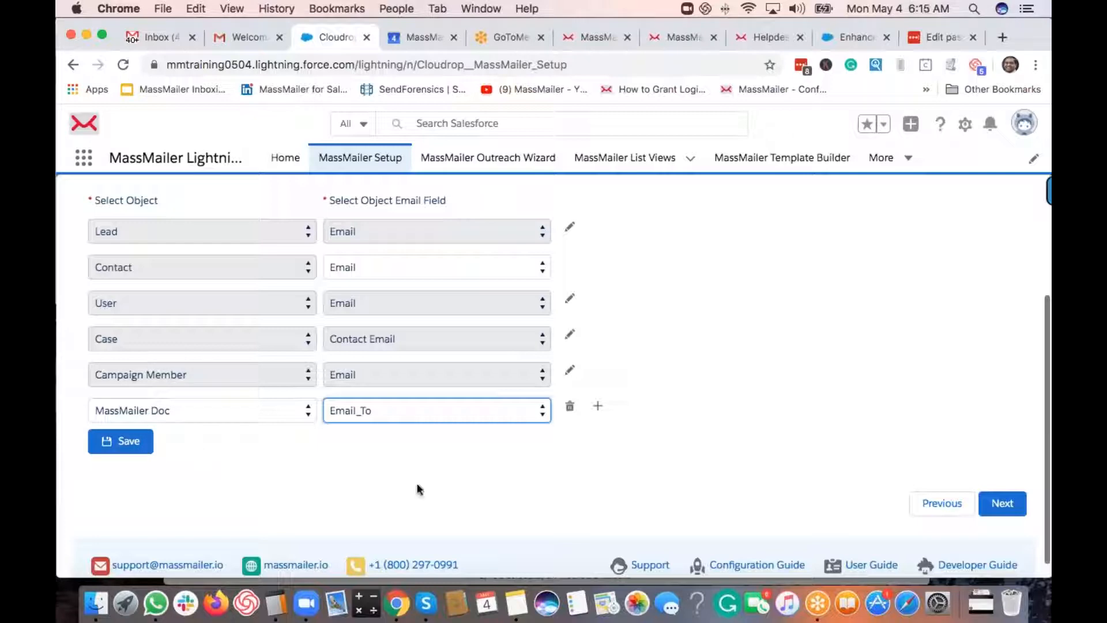
pyautogui.click(570, 408)
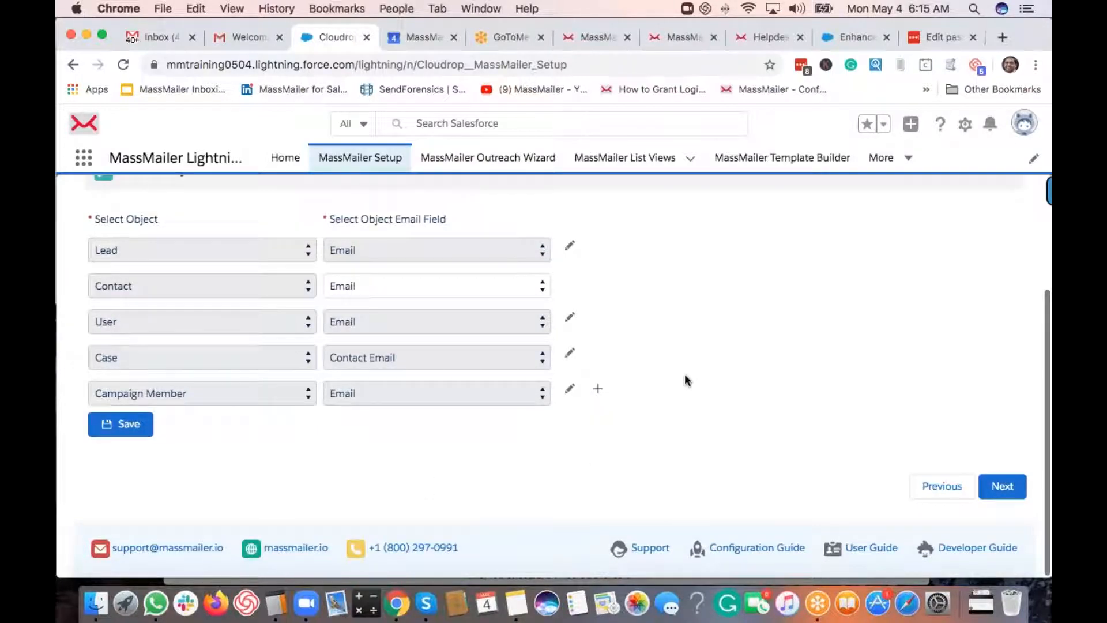
# - Leave the five original objects unchanged and move on to Unsubscribe Groups
pyautogui.scroll(2, 656, 369)
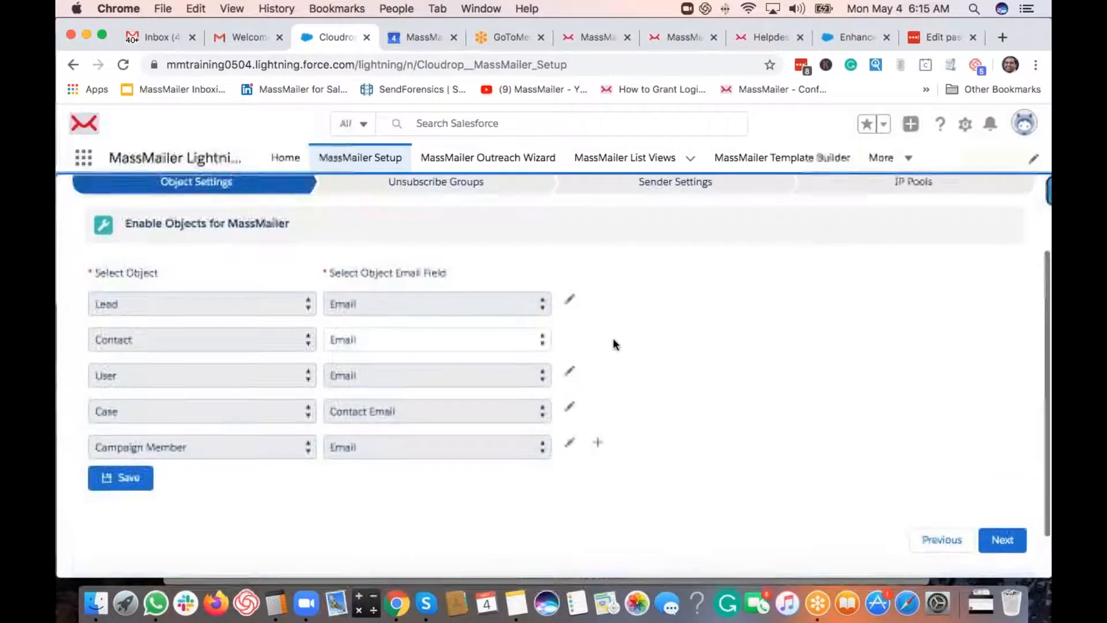
pyautogui.scroll(2, 635, 375)
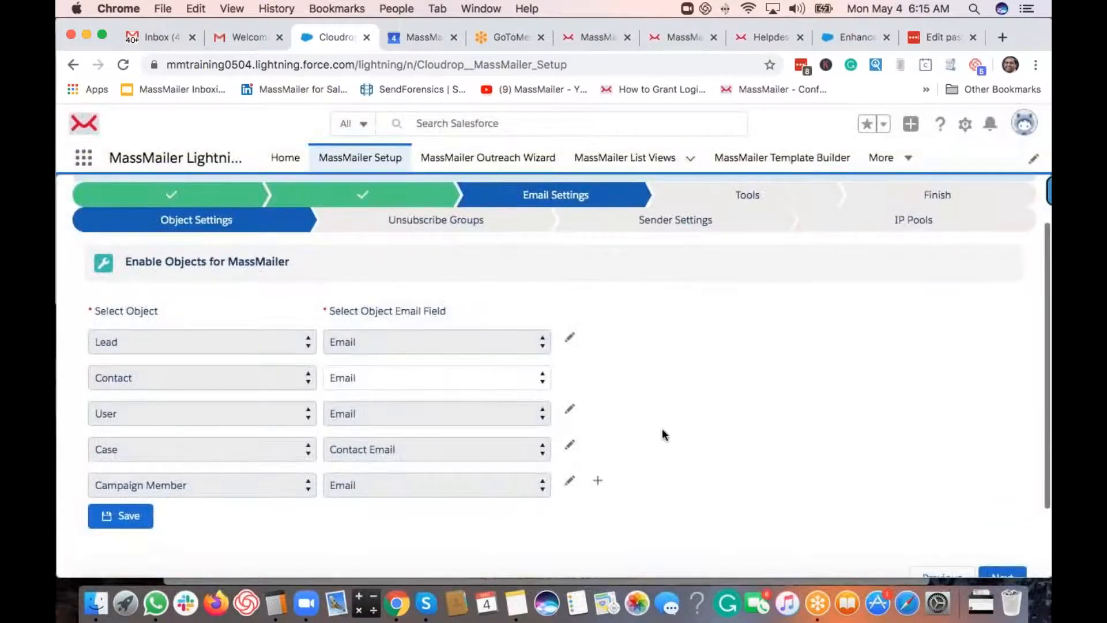
pyautogui.scroll(-3, 661, 432)
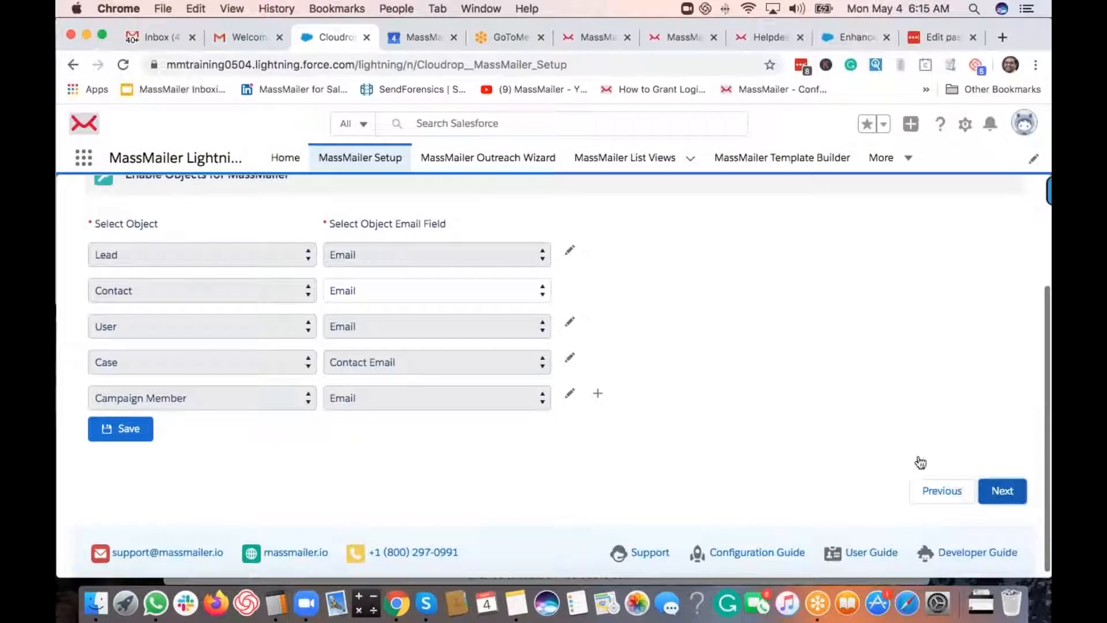
pyautogui.click(1003, 491)
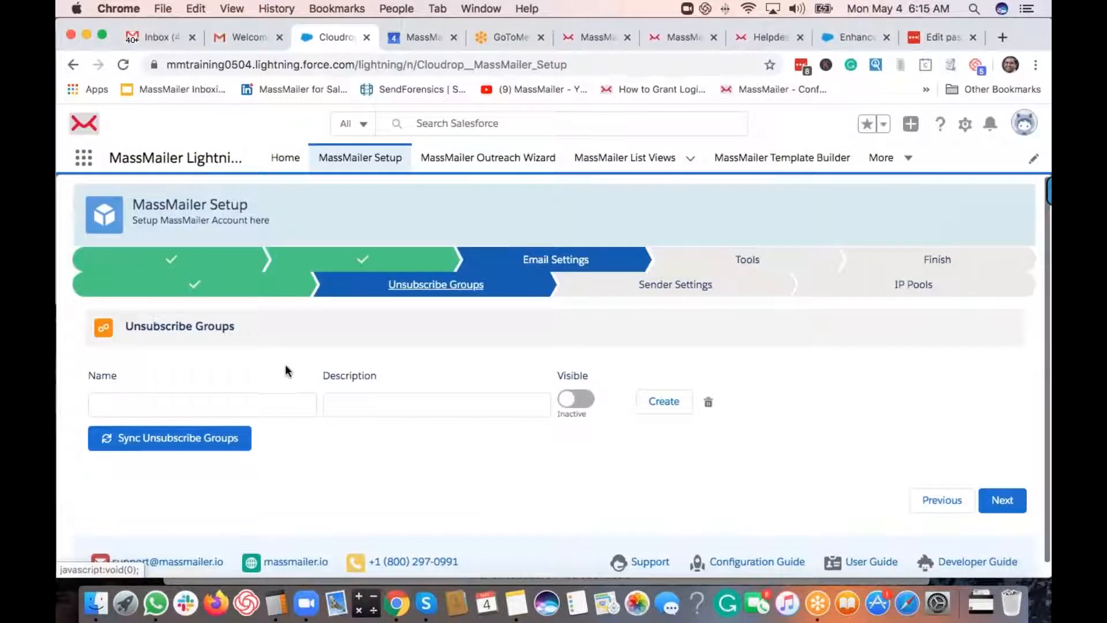
# - Name the new unsubscribe group 'Marketing Communcation'
pyautogui.scroll(-1, 284, 371)
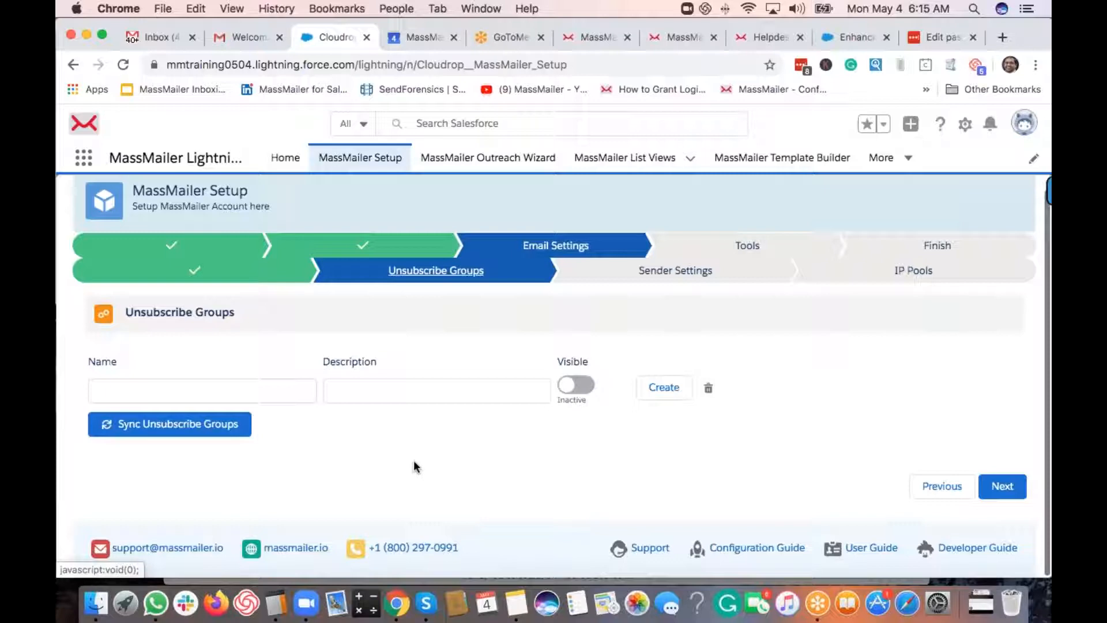
pyautogui.click(287, 392)
pyautogui.write('Marketin')
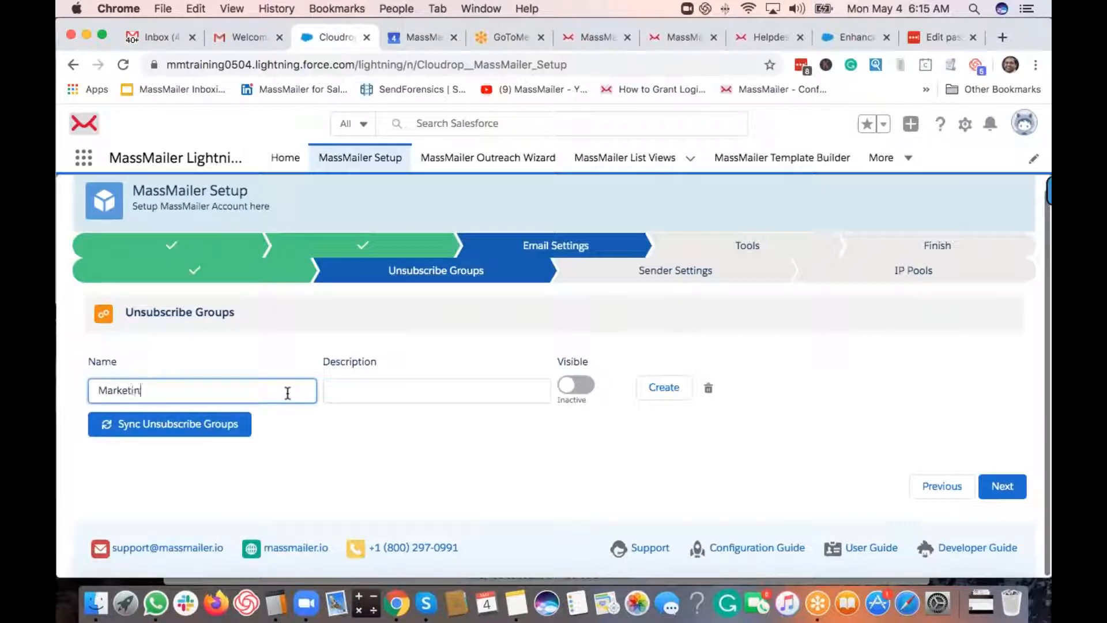
pyautogui.write('g Communcation')
pyautogui.press('BackSpace')
pyautogui.press('BackSpace')
pyautogui.press('BackSpace')
pyautogui.press('BackSpace')
pyautogui.write('ation')
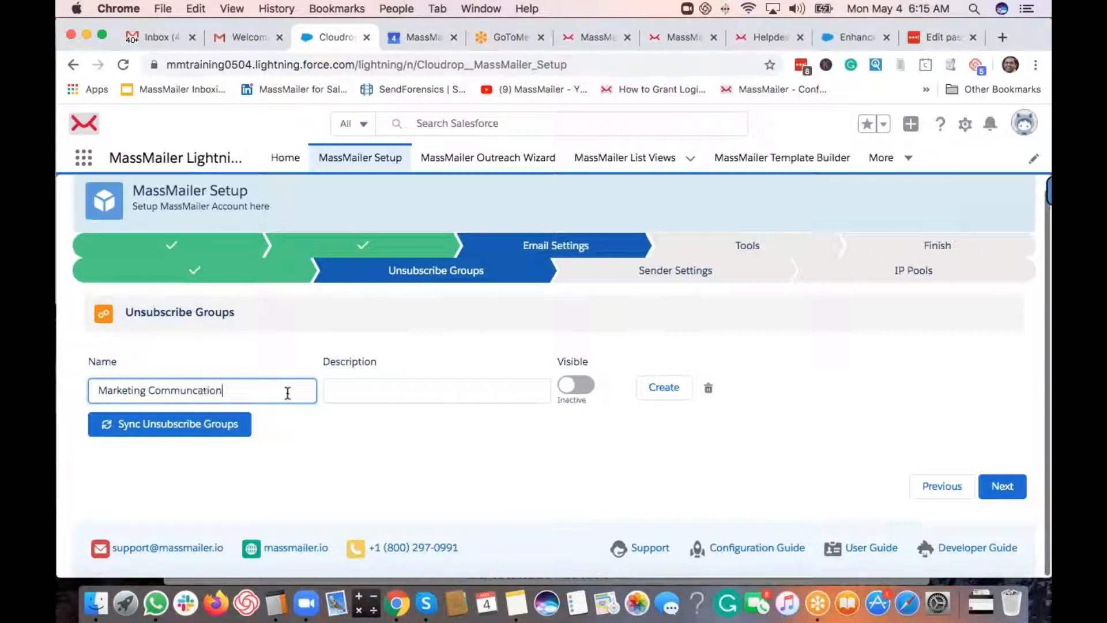
pyautogui.press('Tab')
# - Write the group description 'You will receive marketing related emails.'
pyautogui.write('Thi')
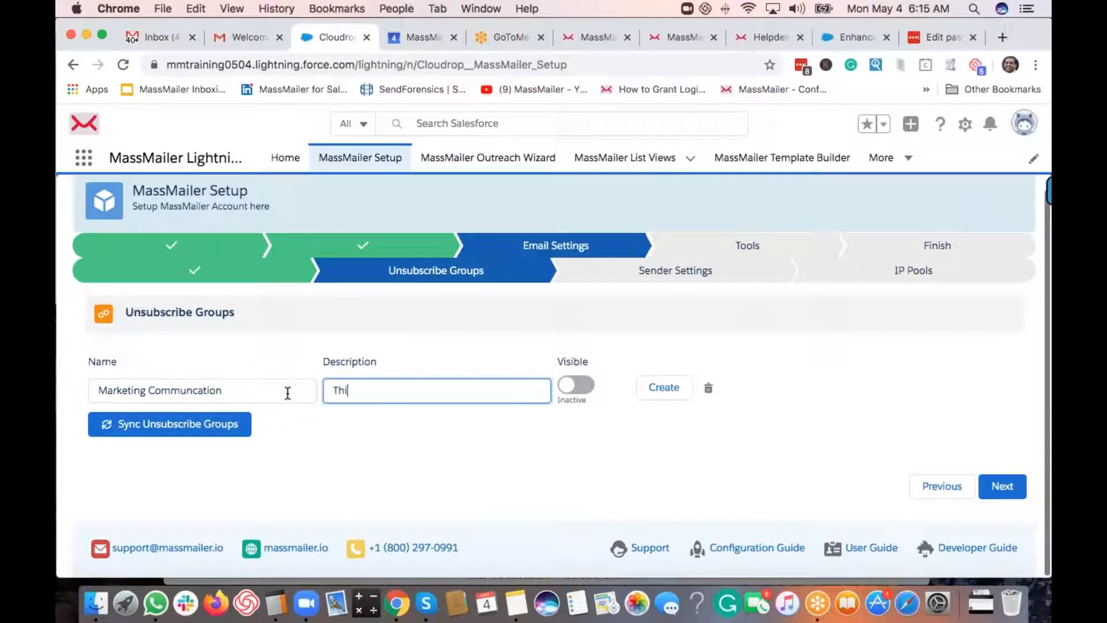
pyautogui.write('s is the email communication')
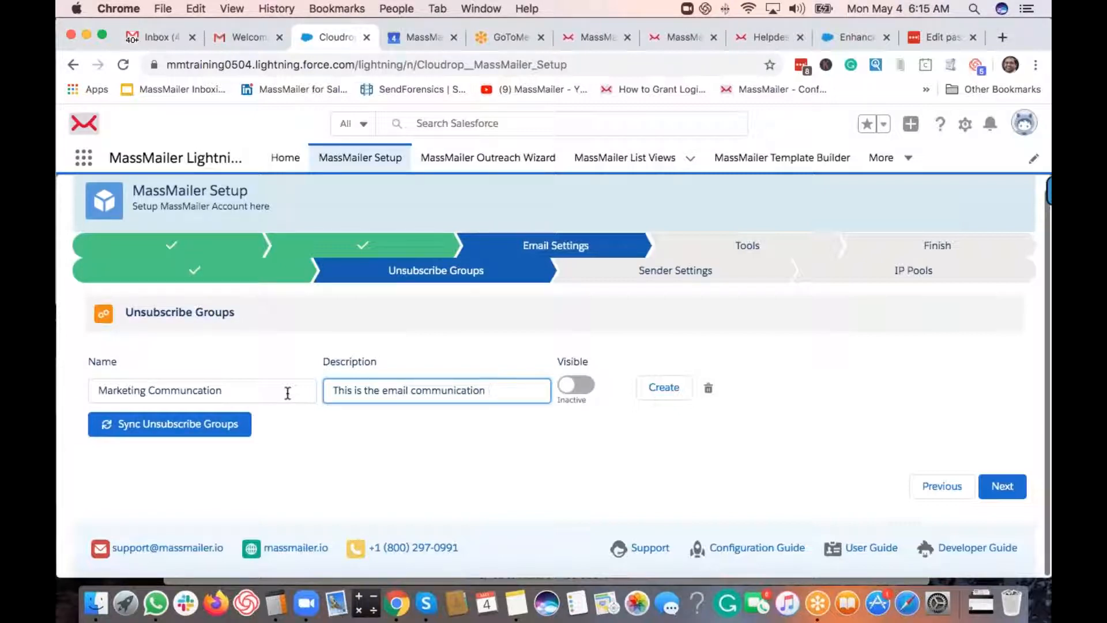
pyautogui.click(384, 390)
pyautogui.write('marketin')
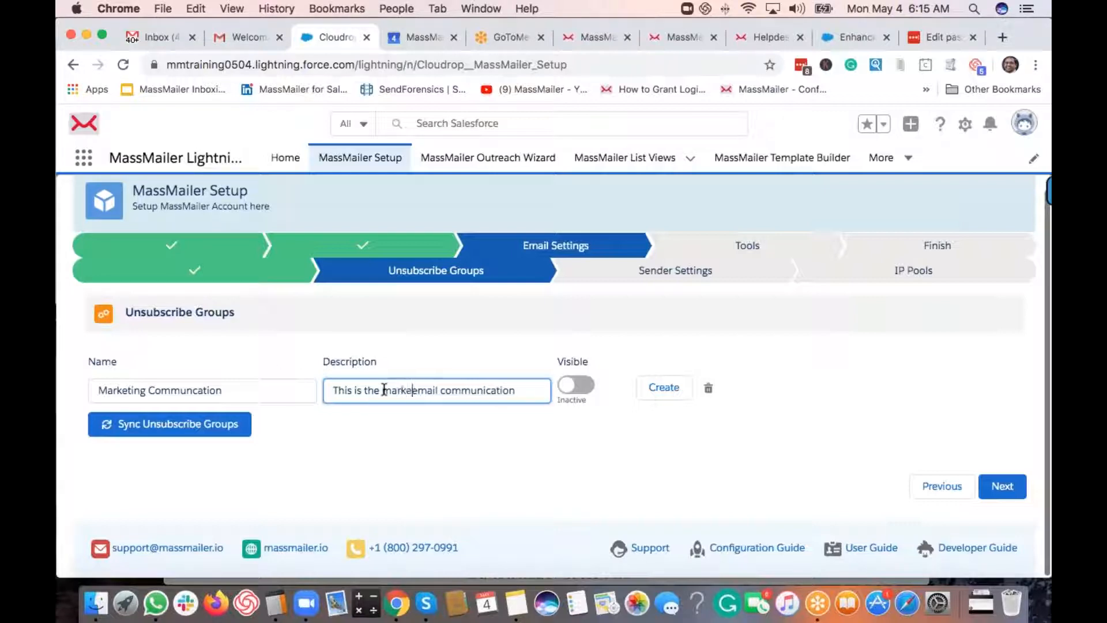
pyautogui.write('g relate')
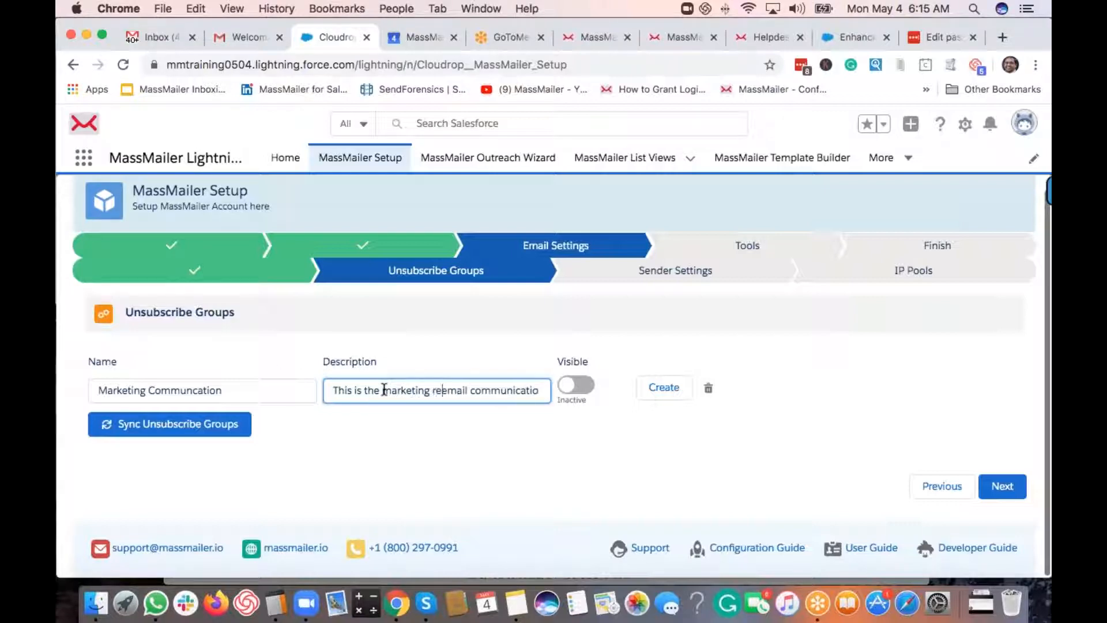
pyautogui.write('d')
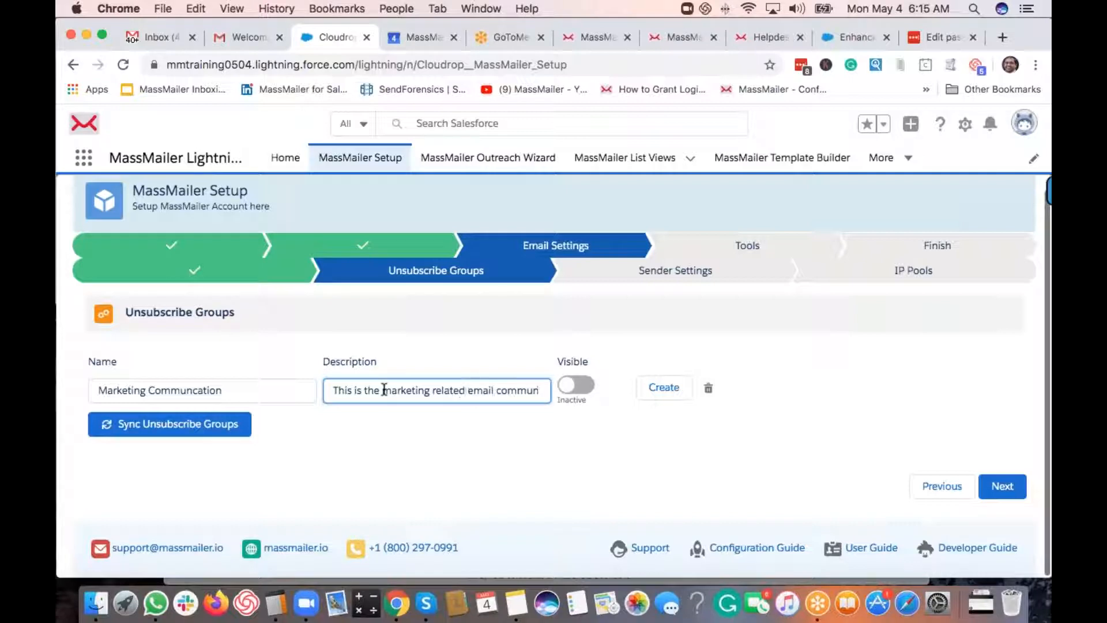
pyautogui.press('super+Right')
pyautogui.press('BackSpace')
pyautogui.press('BackSpace')
pyautogui.press('BackSpace')
pyautogui.press('BackSpace')
pyautogui.press('BackSpace')
pyautogui.press('BackSpace')
pyautogui.press('BackSpace')
pyautogui.press('BackSpace')
pyautogui.press('BackSpace')
pyautogui.press('BackSpace')
pyautogui.press('BackSpace')
pyautogui.press('BackSpace')
pyautogui.press('BackSpace')
pyautogui.press('BackSpace')
pyautogui.press('BackSpace')
pyautogui.write('.')
pyautogui.press('super+Left')
pyautogui.write('You will receive')
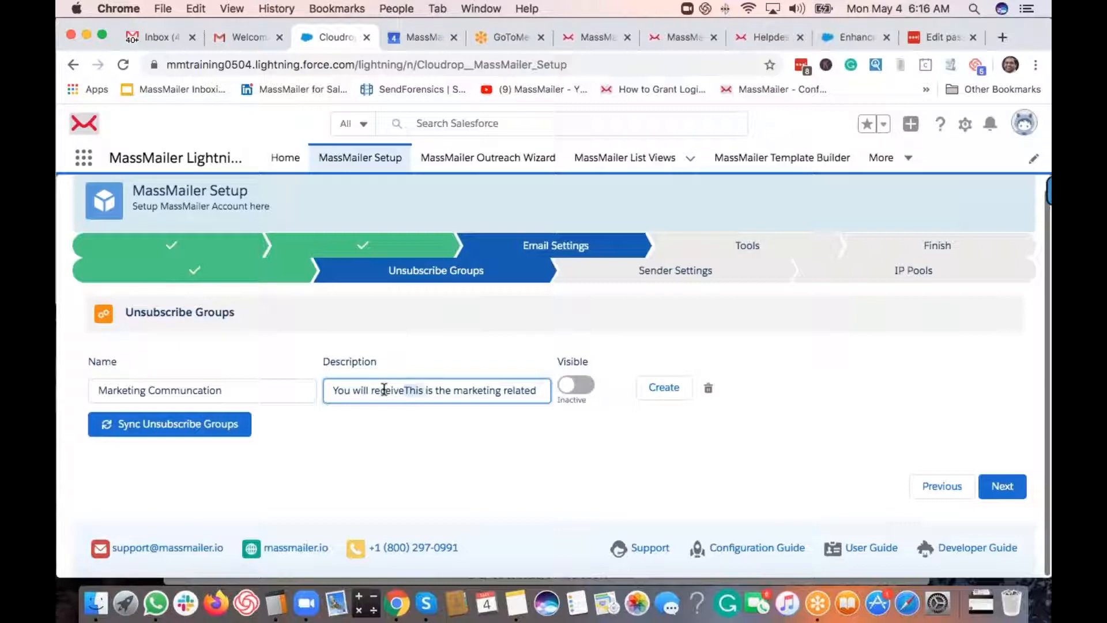
pyautogui.press('BackSpace')
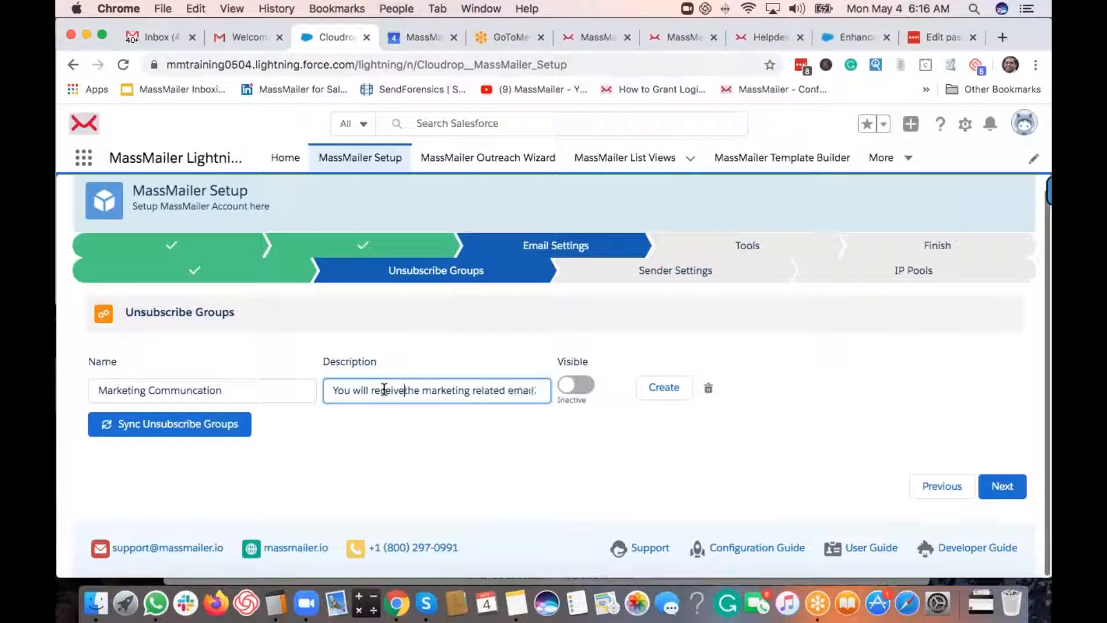
pyautogui.press('BackSpace')
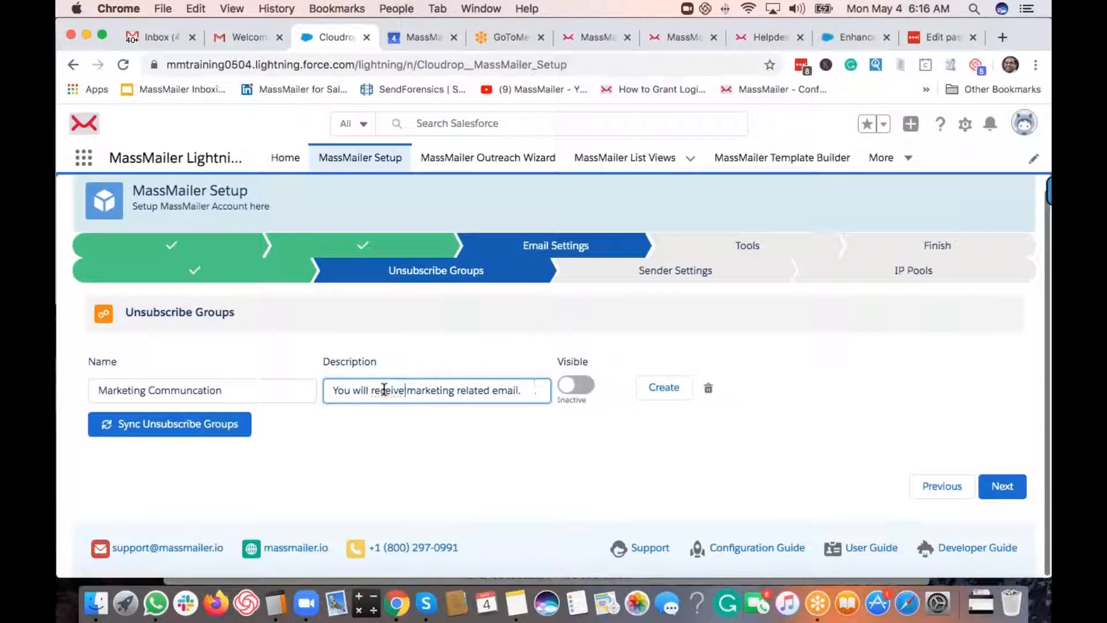
pyautogui.write('s')
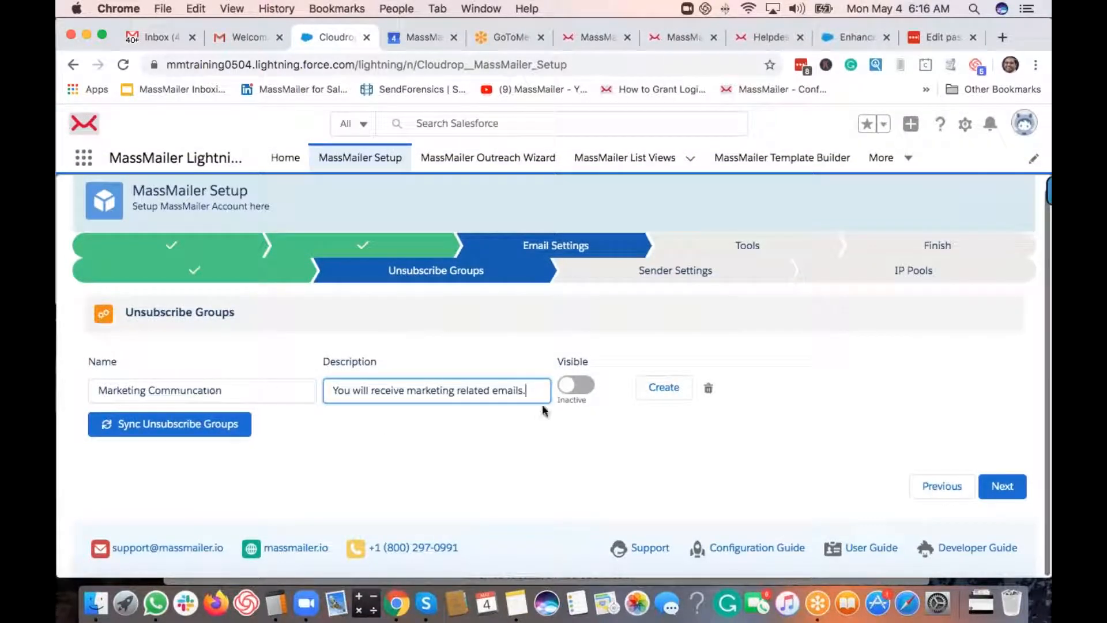
# - Make the group visible, create it and acknowledge the confirmation
pyautogui.click(570, 386)
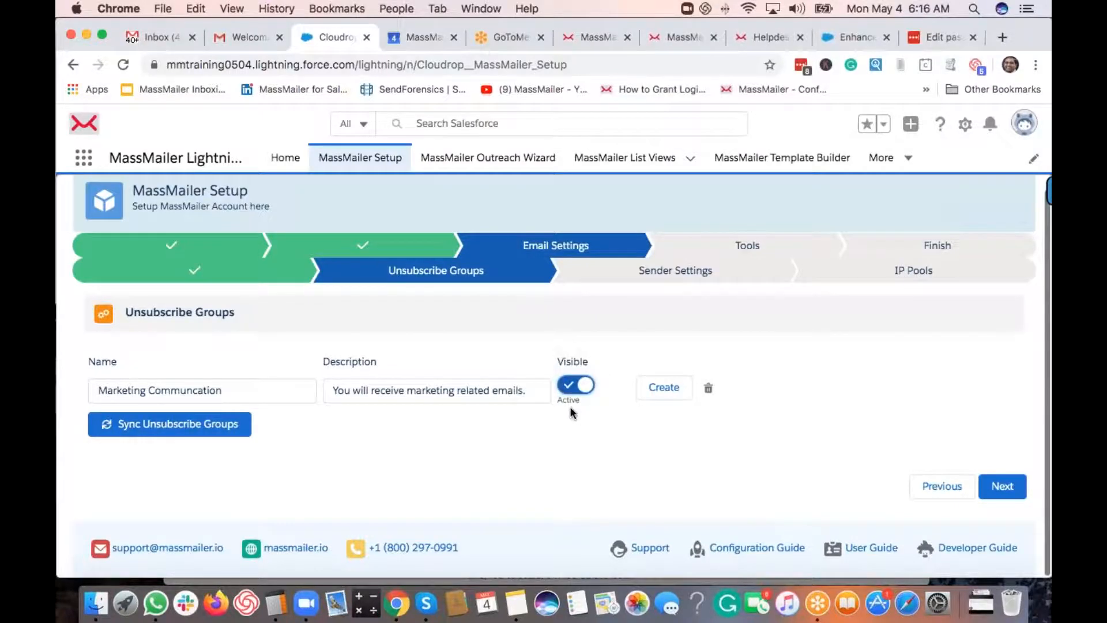
pyautogui.click(659, 387)
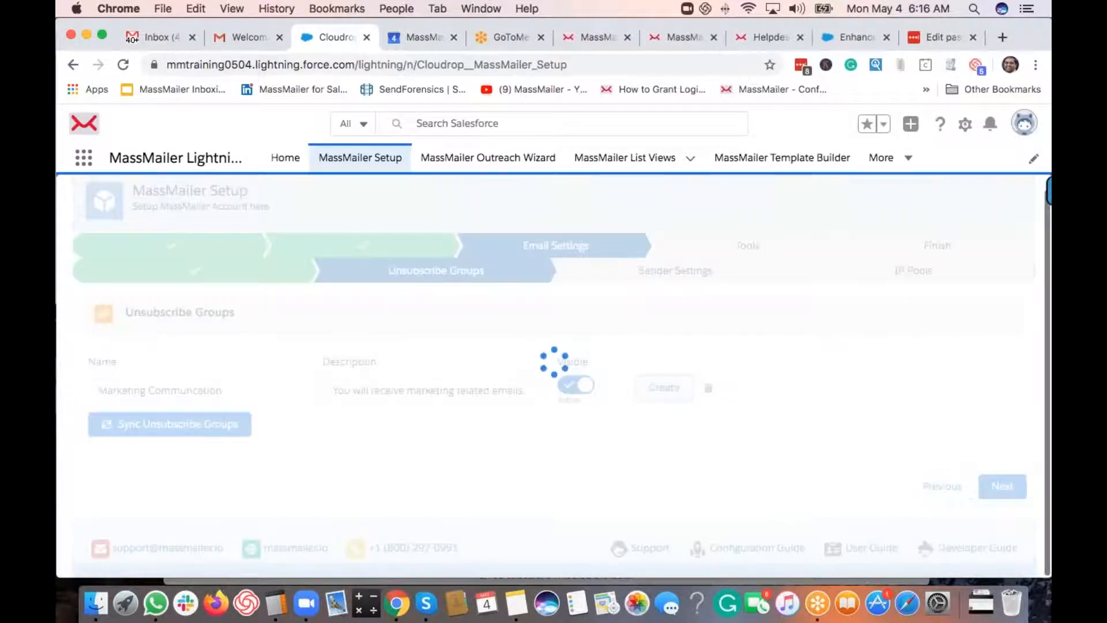
pyautogui.click(708, 151)
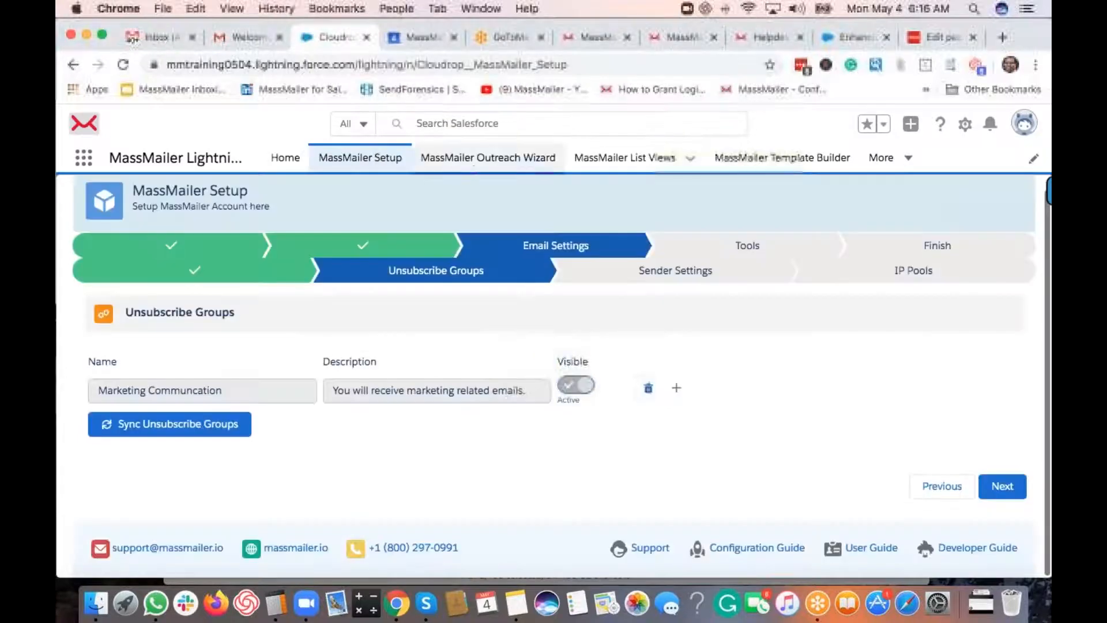
# - Add a 'Newsletter' group described 'You will receive monthly email newsletter.' and dismiss the creation error
pyautogui.click(676, 388)
pyautogui.click(184, 425)
pyautogui.write('Newsletter')
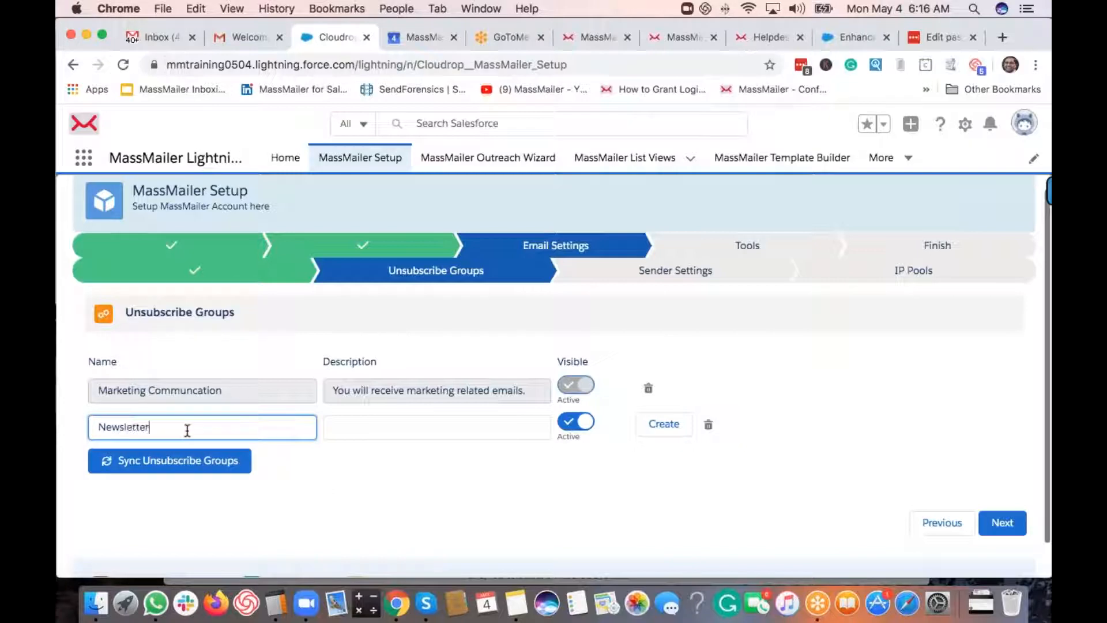
pyautogui.press('Tab')
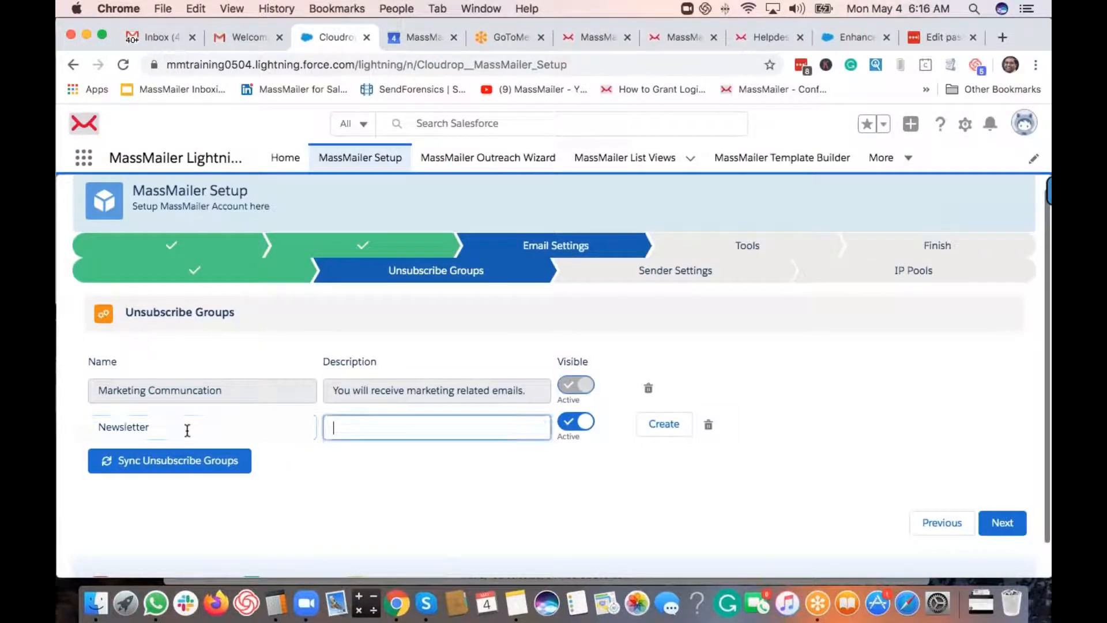
pyautogui.write('You will receive monthly email news')
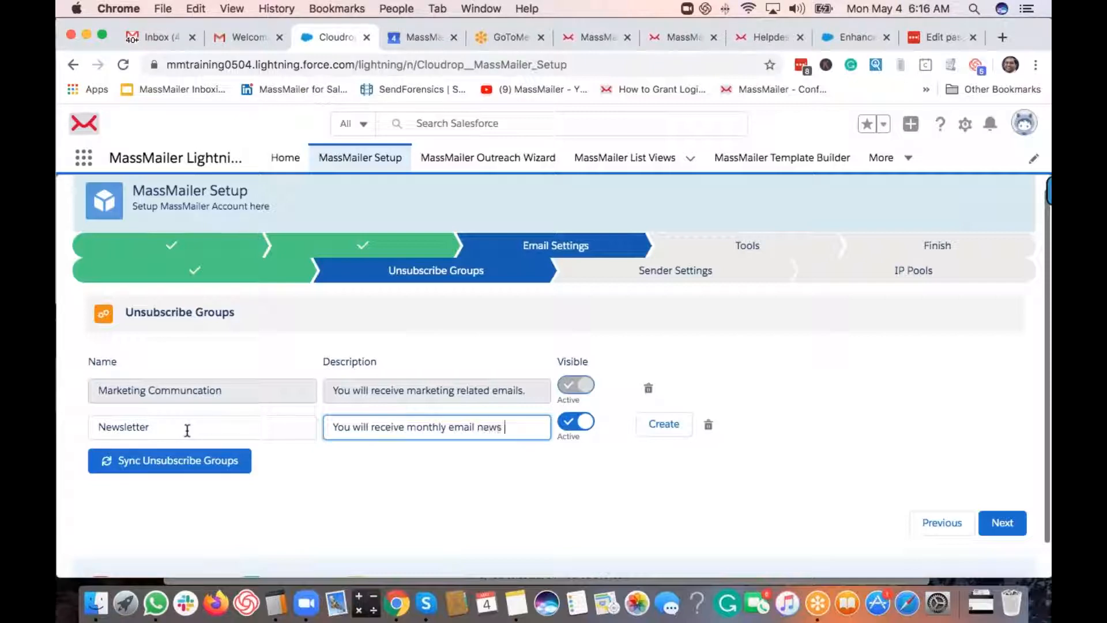
pyautogui.press('BackSpace')
pyautogui.write('letter.')
pyautogui.click(664, 425)
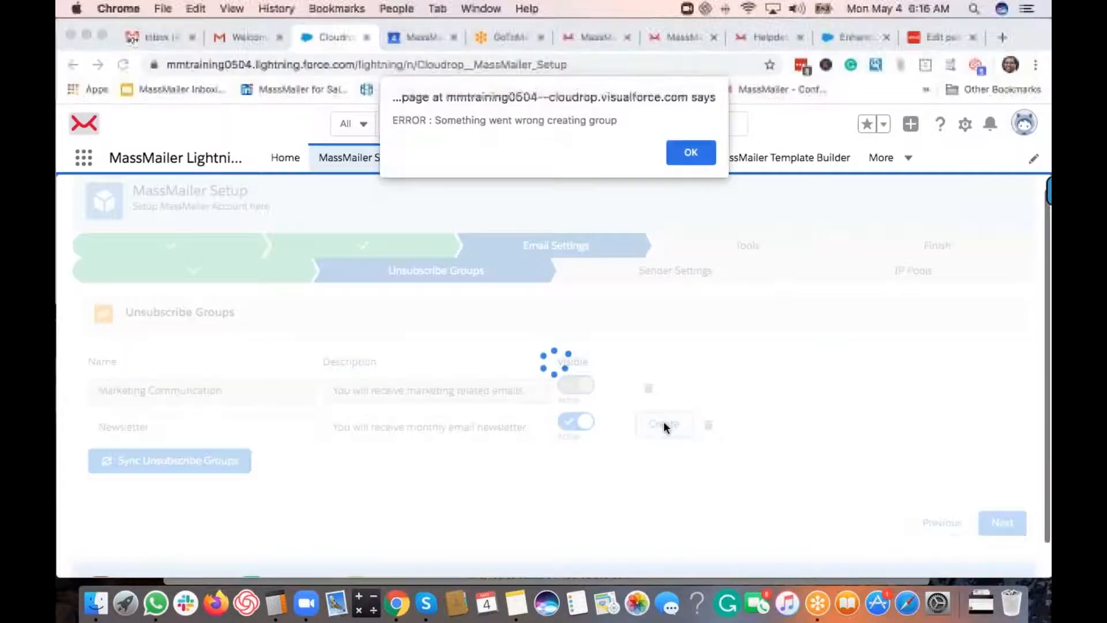
pyautogui.click(687, 153)
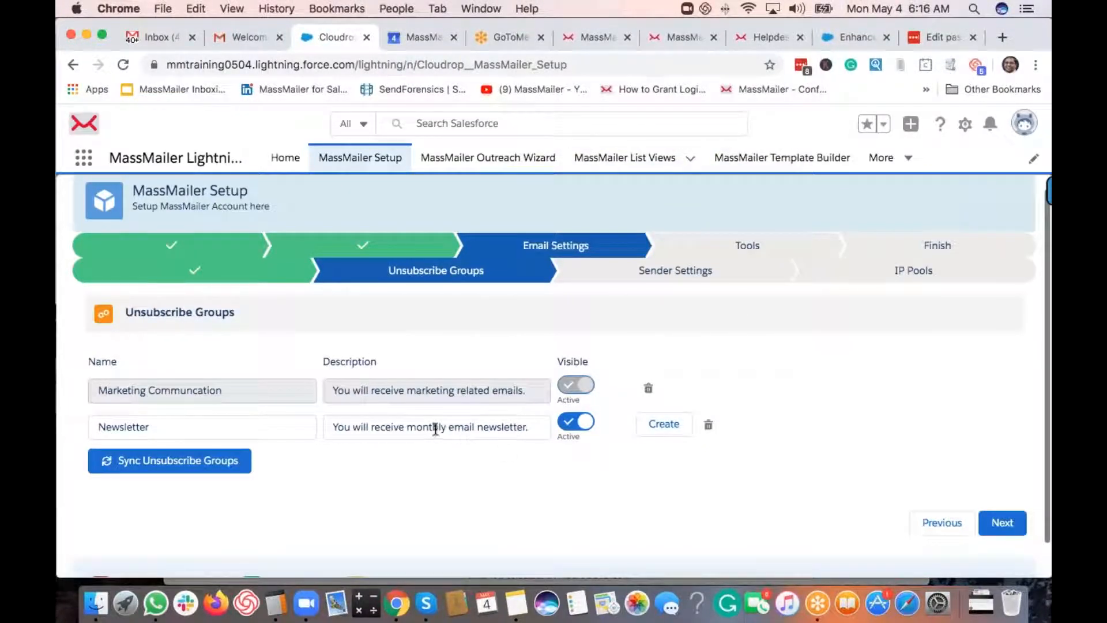
# - Check the Newsletter description text, leaving it unchanged
pyautogui.click(496, 431)
pyautogui.moveTo(496, 431); pyautogui.dragTo(504, 432)
pyautogui.click(522, 431)
pyautogui.click(536, 431)
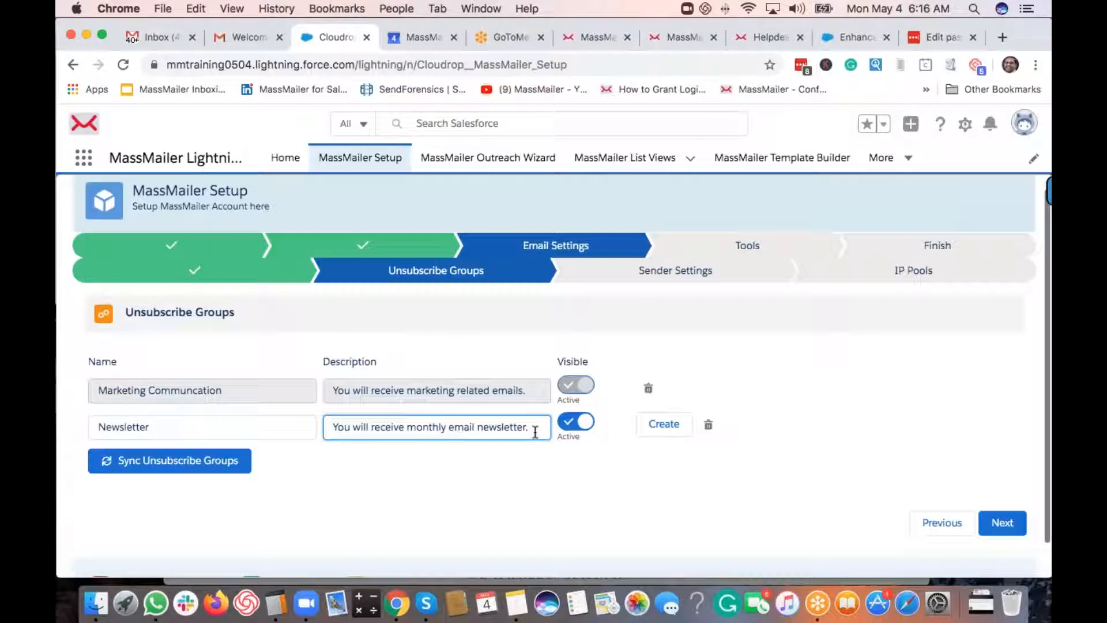
pyautogui.scroll(-1, 479, 426)
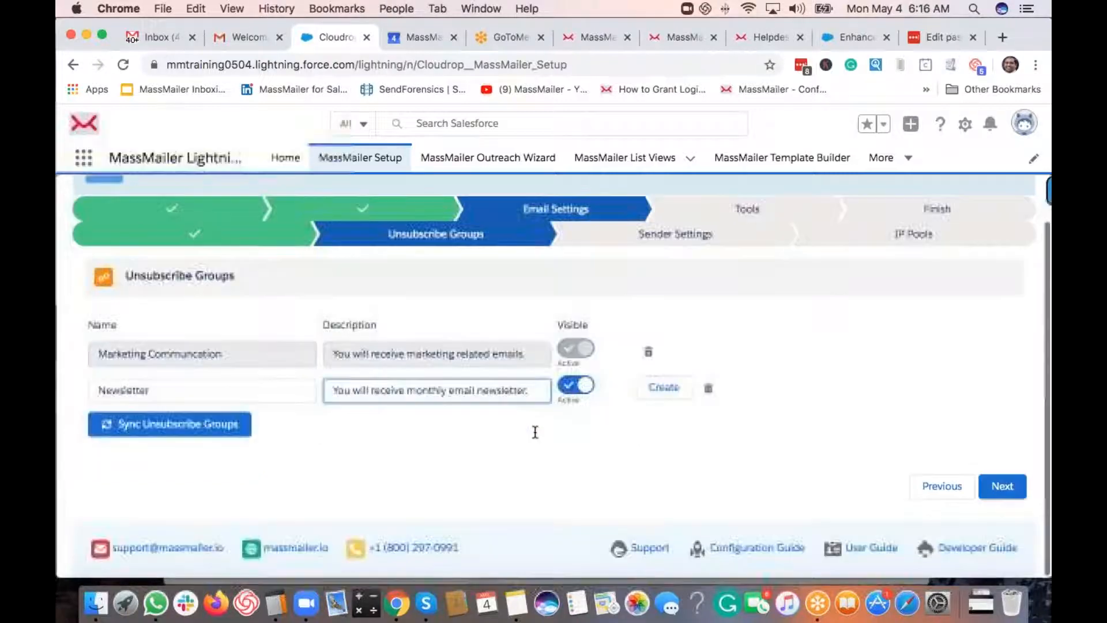
pyautogui.click(396, 432)
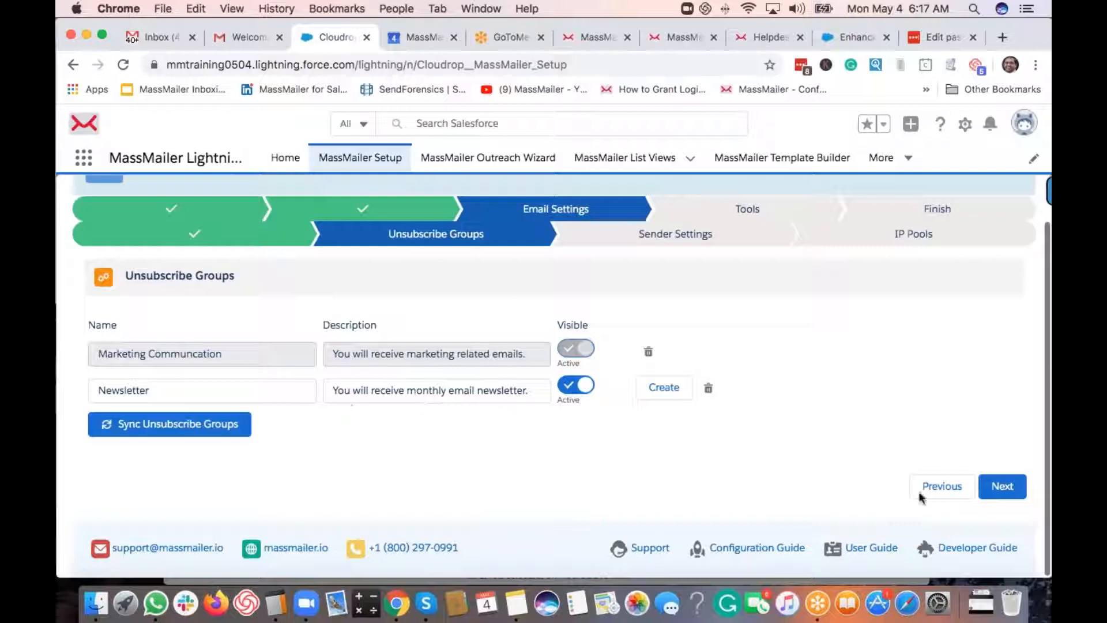
# - On Sender Settings, put the company hello address in both From Address and Reply To
pyautogui.click(1012, 496)
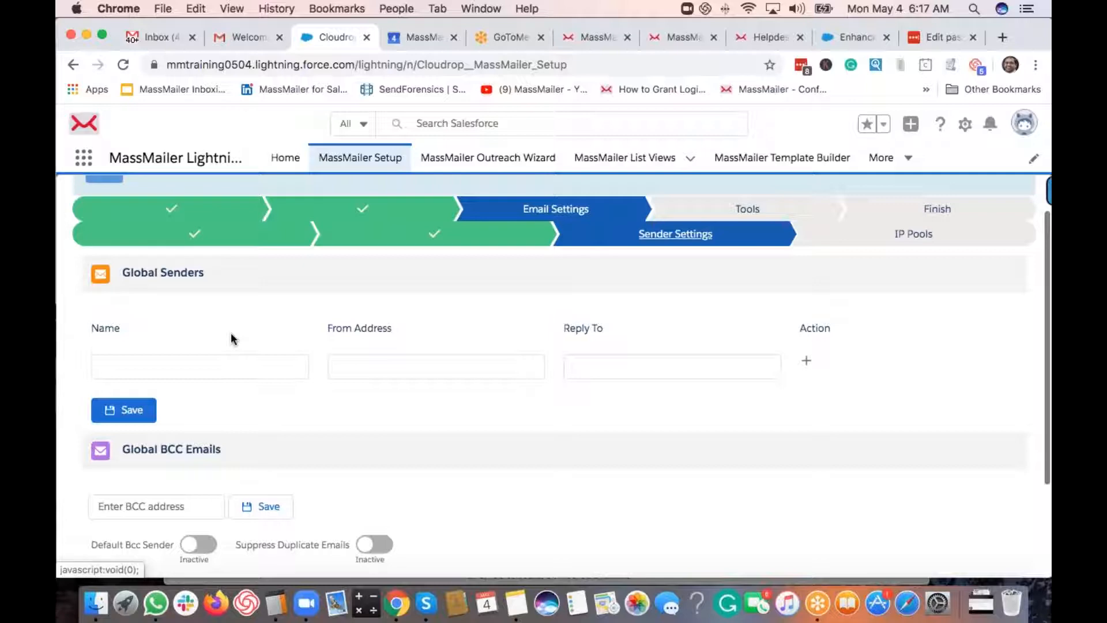
pyautogui.click(230, 373)
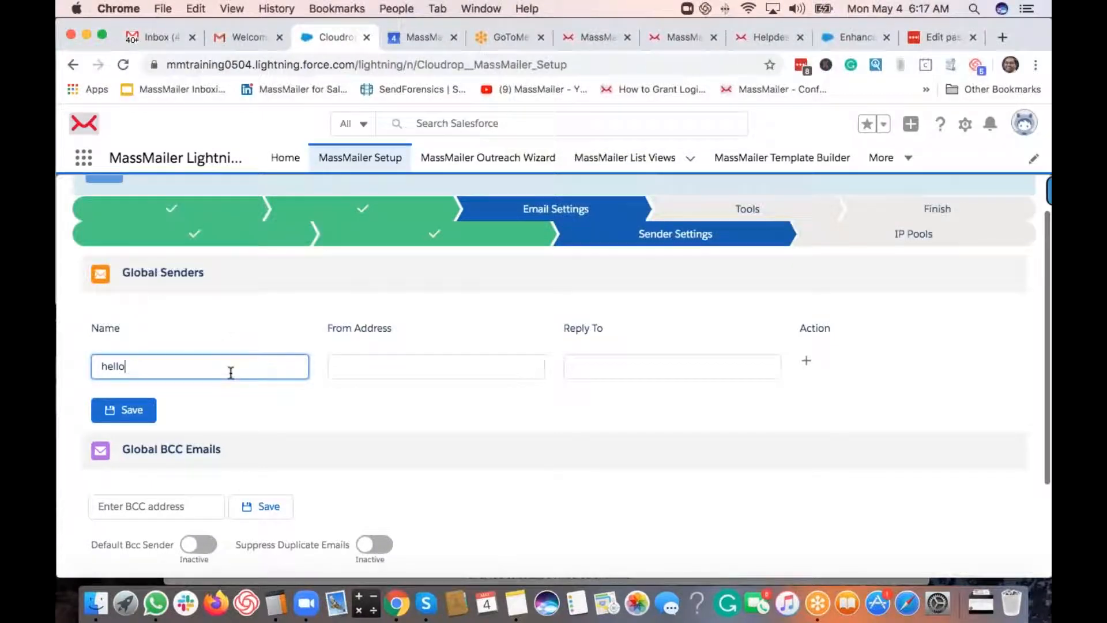
pyautogui.press('super+a')
pyautogui.press('super+x')
pyautogui.press('Tab')
pyautogui.press('super+v')
pyautogui.press('Tab')
pyautogui.press('super+v')
# - Name the global sender 'MassMailer' and save it
pyautogui.hotkey('shift', 'Tab')
pyautogui.hotkey('shift', 'Tab')
pyautogui.hotkey('shift', 'Tab')
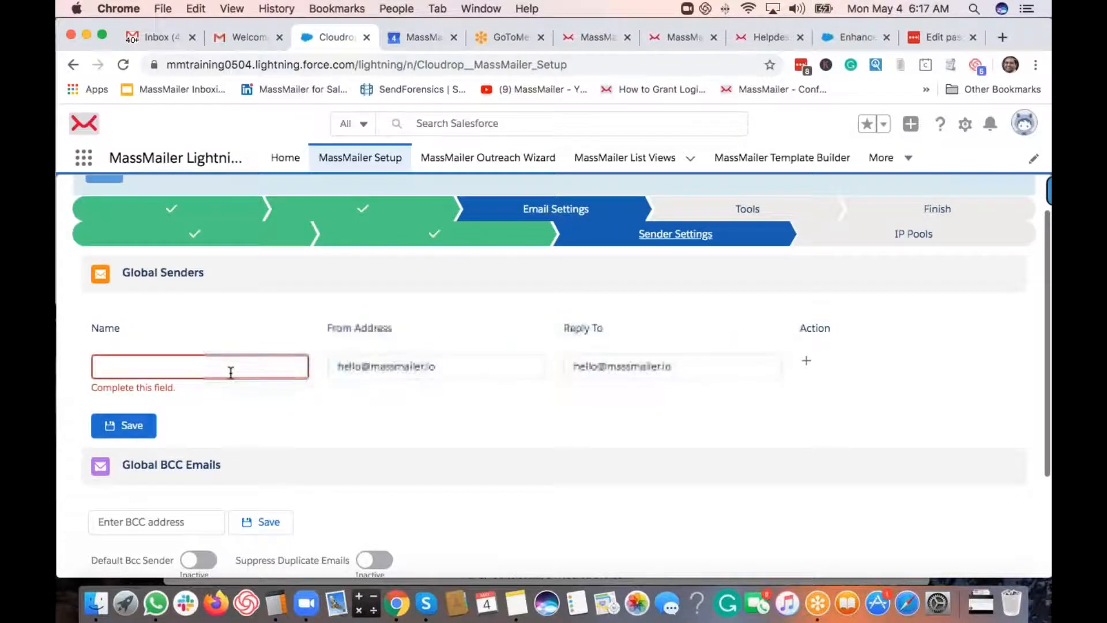
pyautogui.click(140, 367)
pyautogui.write('MassMailer')
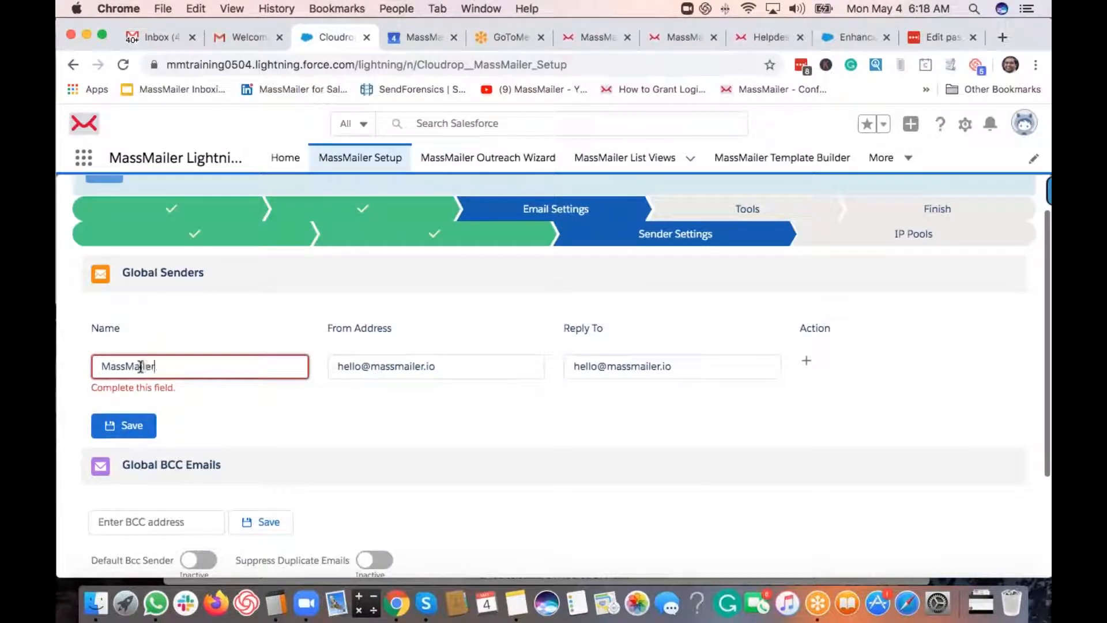
pyautogui.click(295, 426)
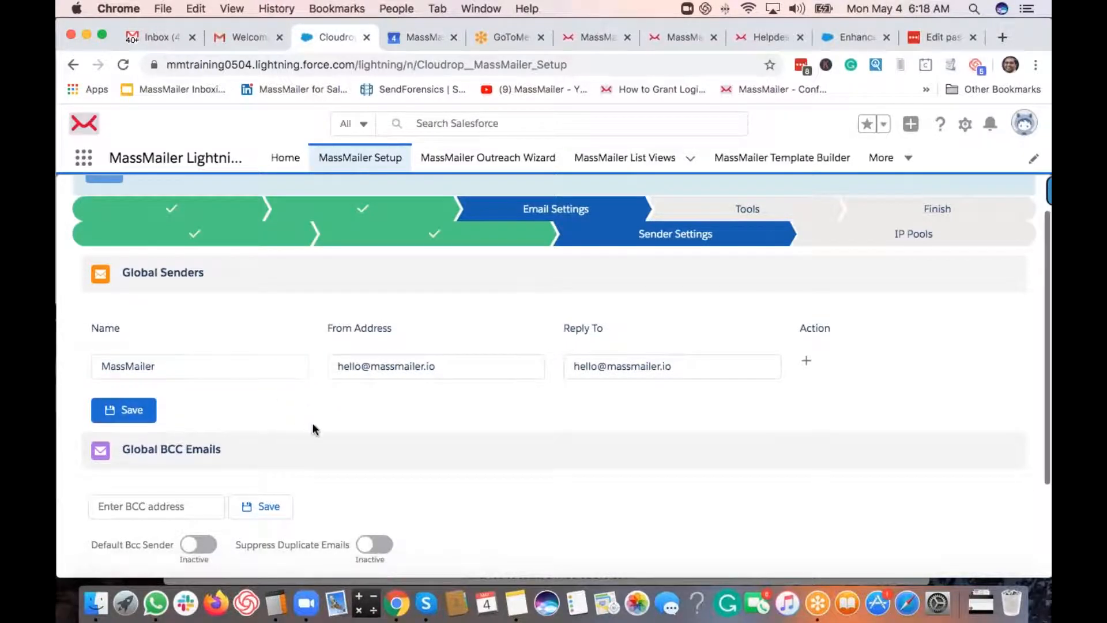
pyautogui.click(136, 417)
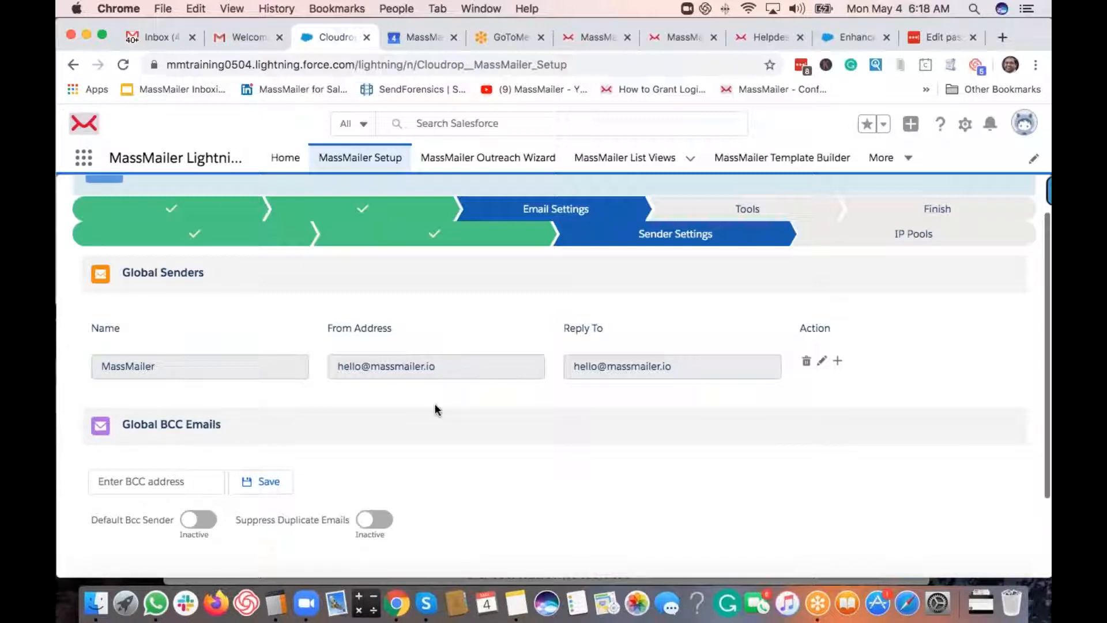
# - Save the company archive address as the first global BCC email
pyautogui.scroll(-3, 435, 404)
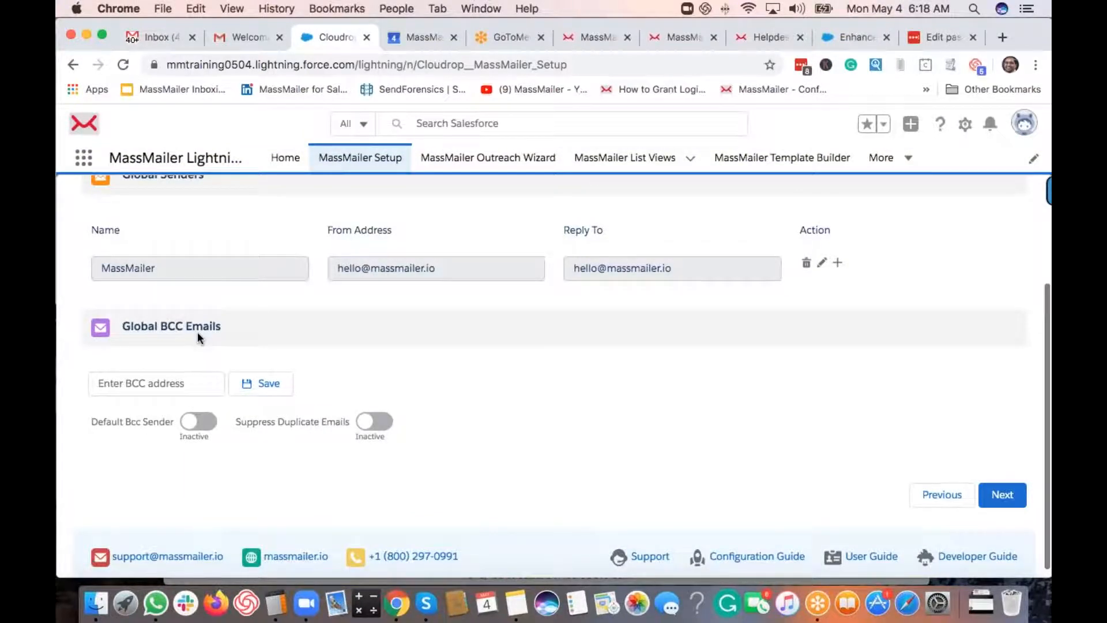
pyautogui.click(170, 387)
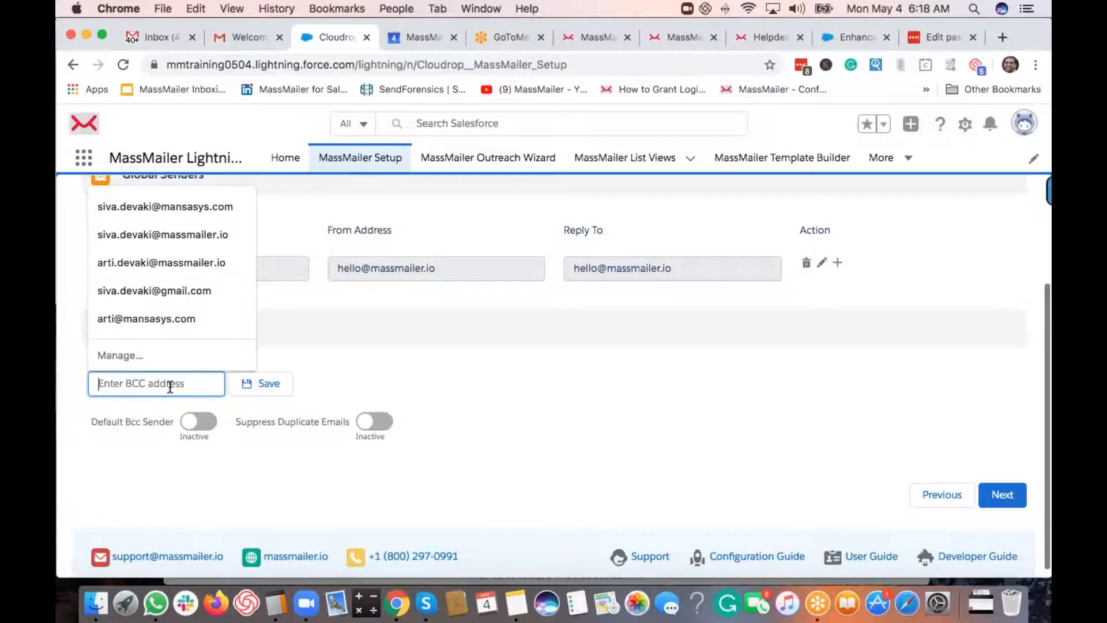
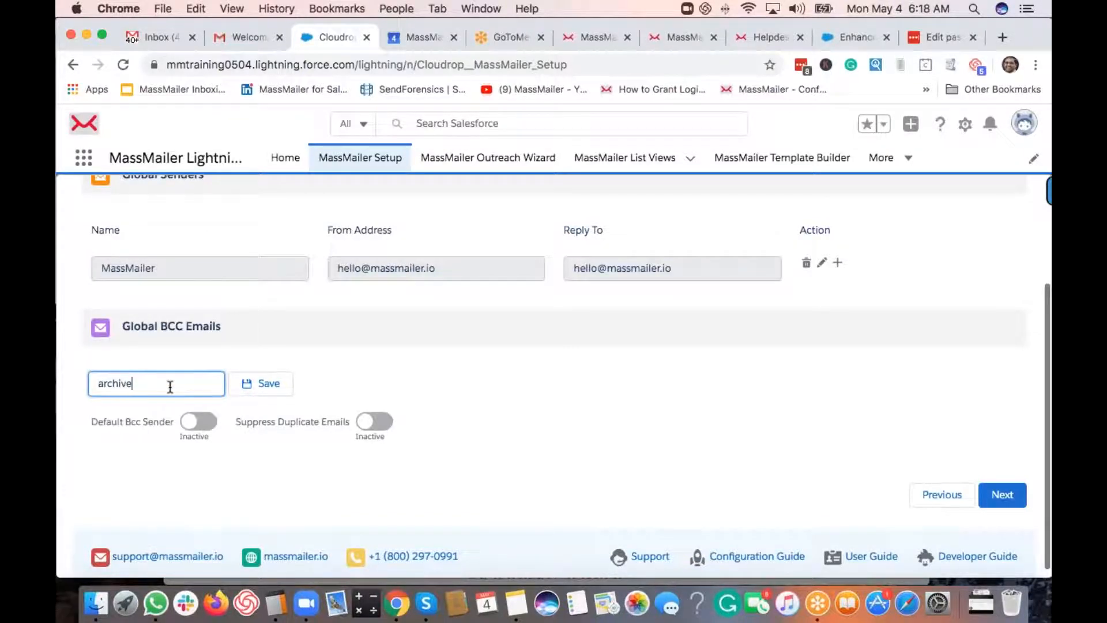
pyautogui.click(268, 384)
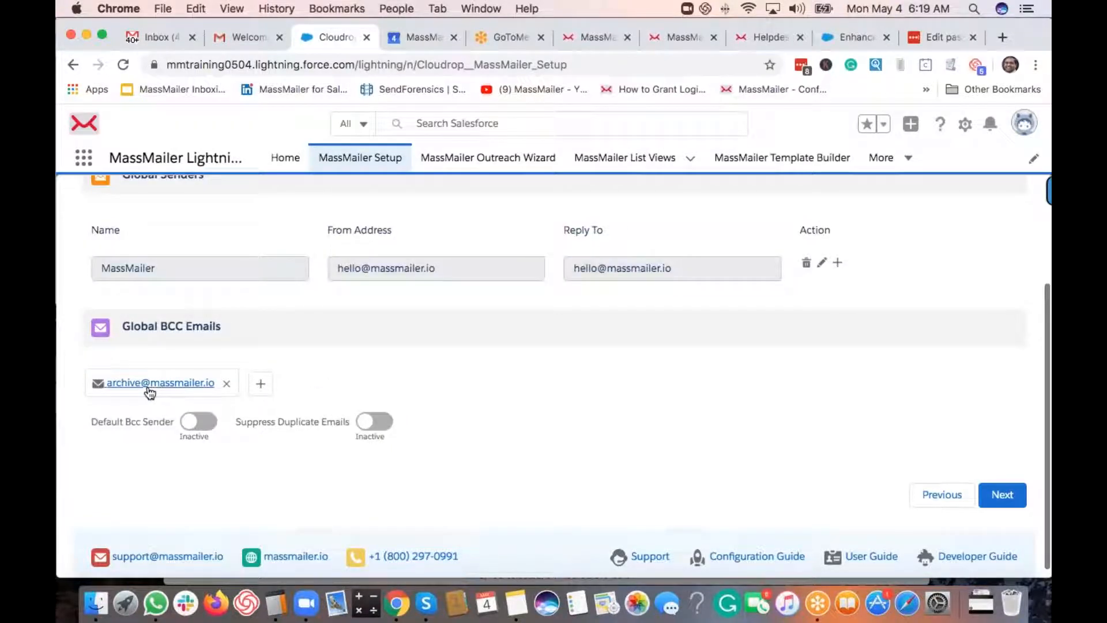
# - Add and save the company hello address as a second BCC email
pyautogui.click(261, 389)
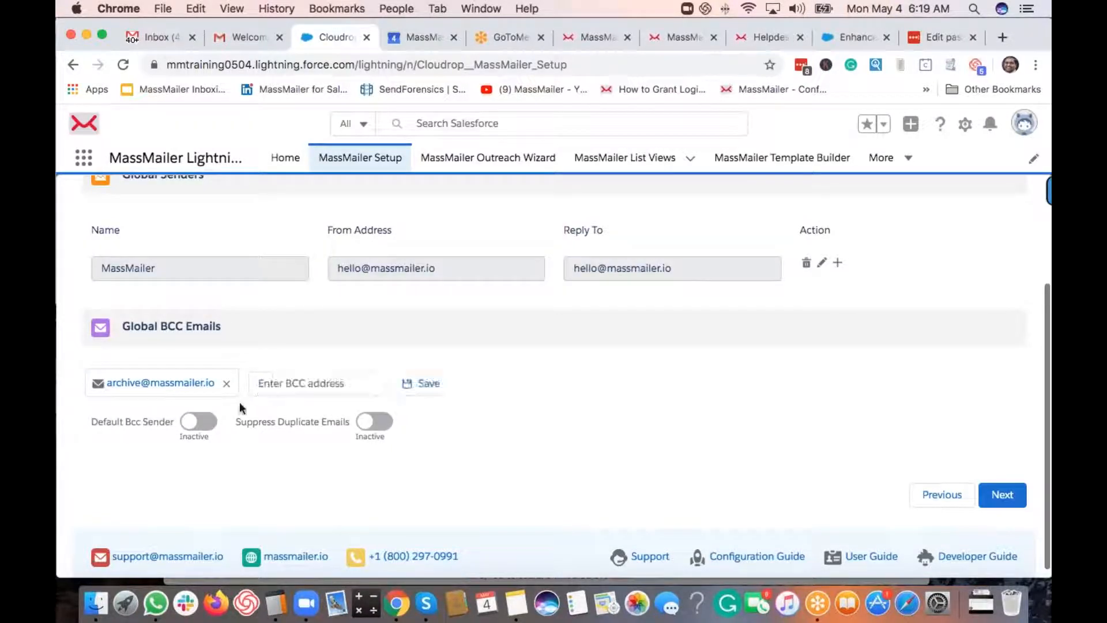
pyautogui.click(281, 386)
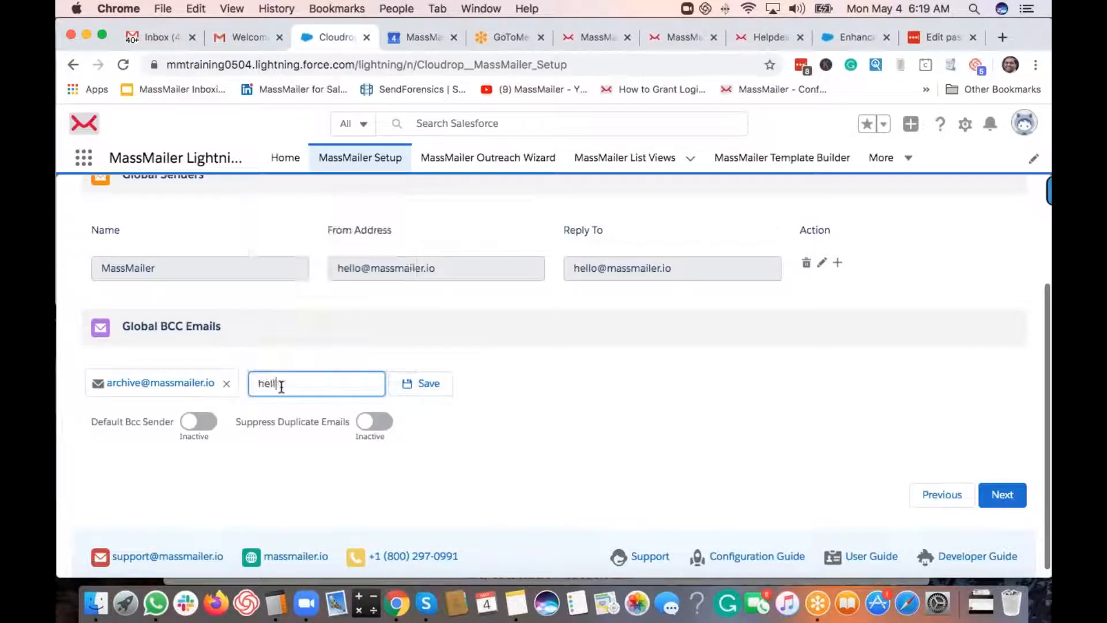
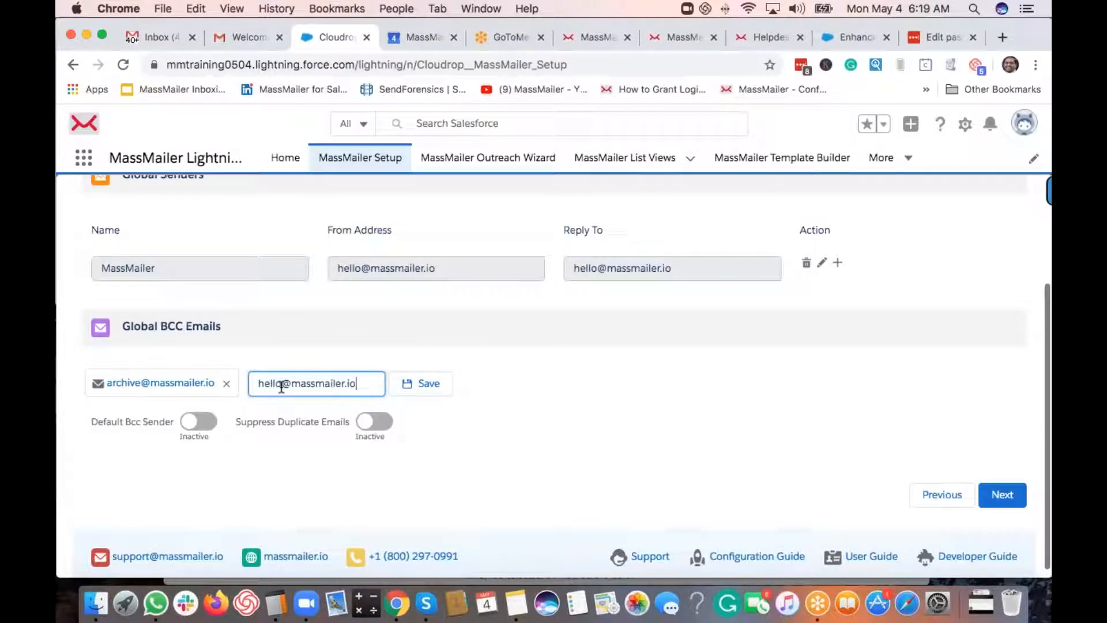
pyautogui.click(418, 390)
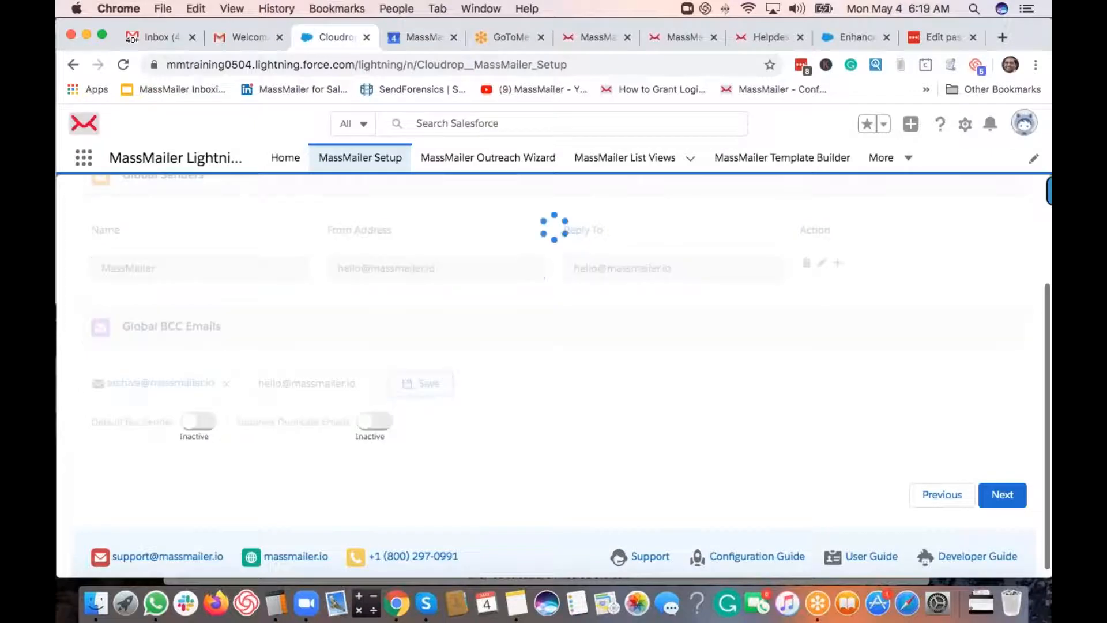
# - Add and save a personal e-mail address as the third BCC email
pyautogui.click(410, 391)
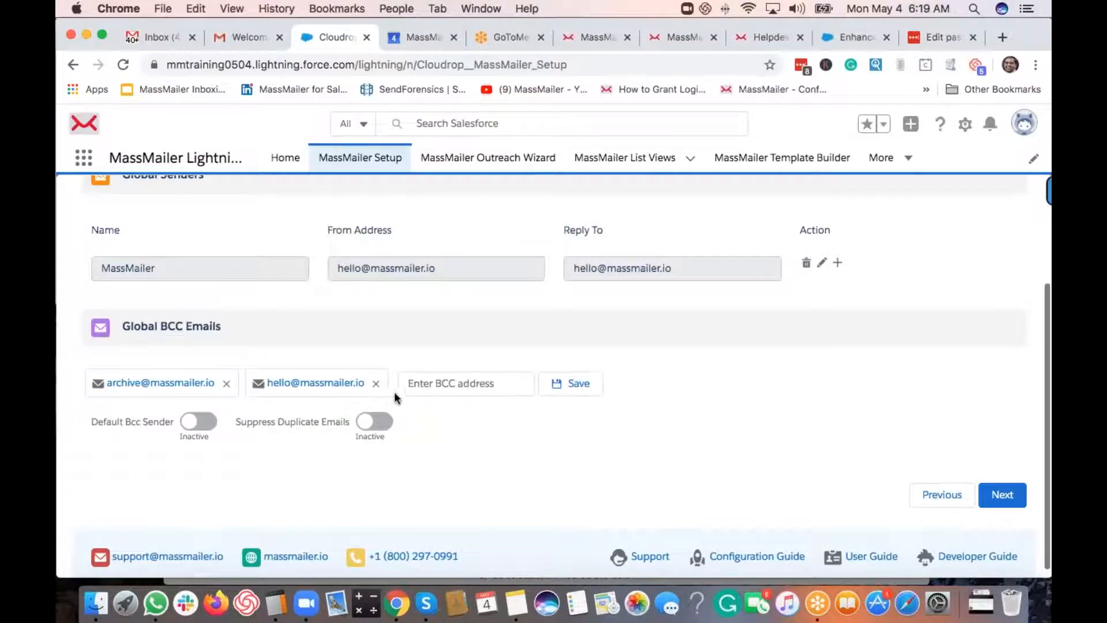
pyautogui.click(430, 384)
pyautogui.write('siva')
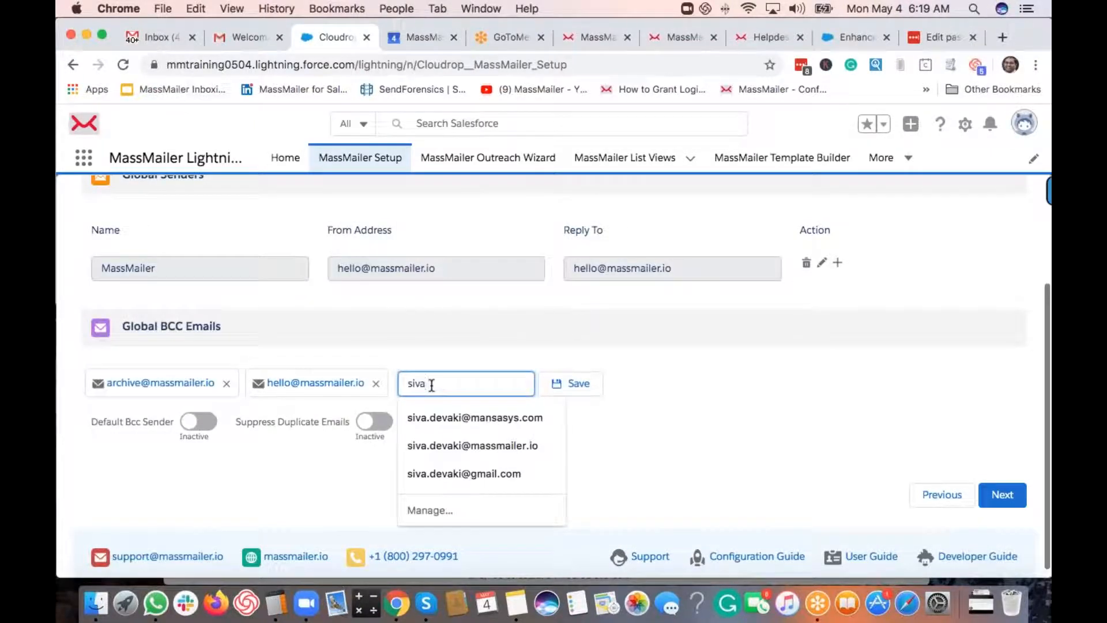
pyautogui.click(531, 417)
pyautogui.click(569, 388)
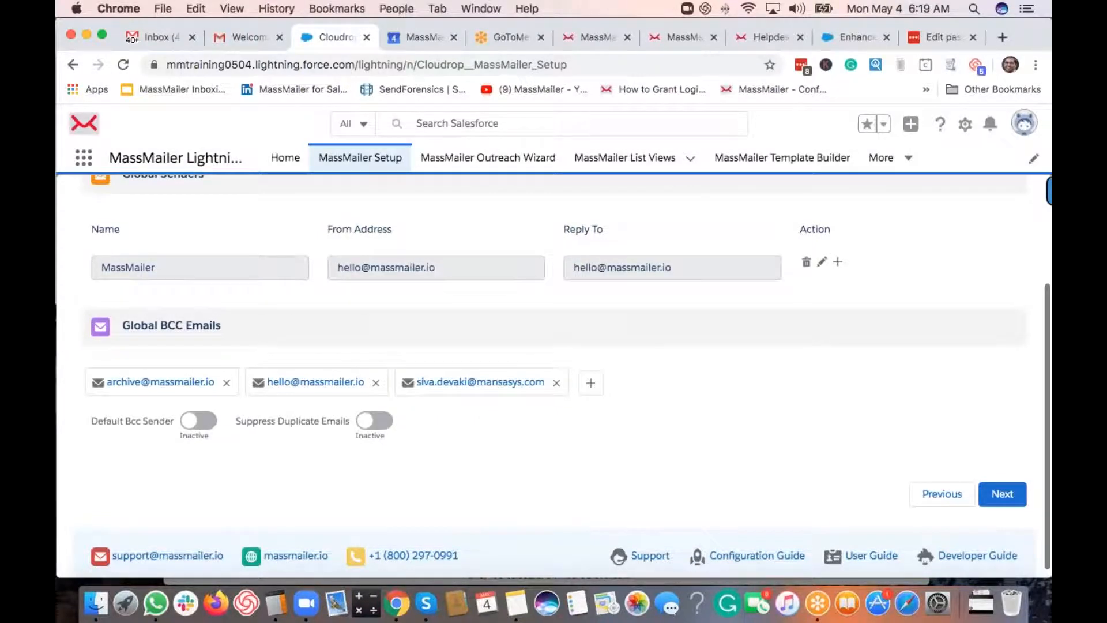
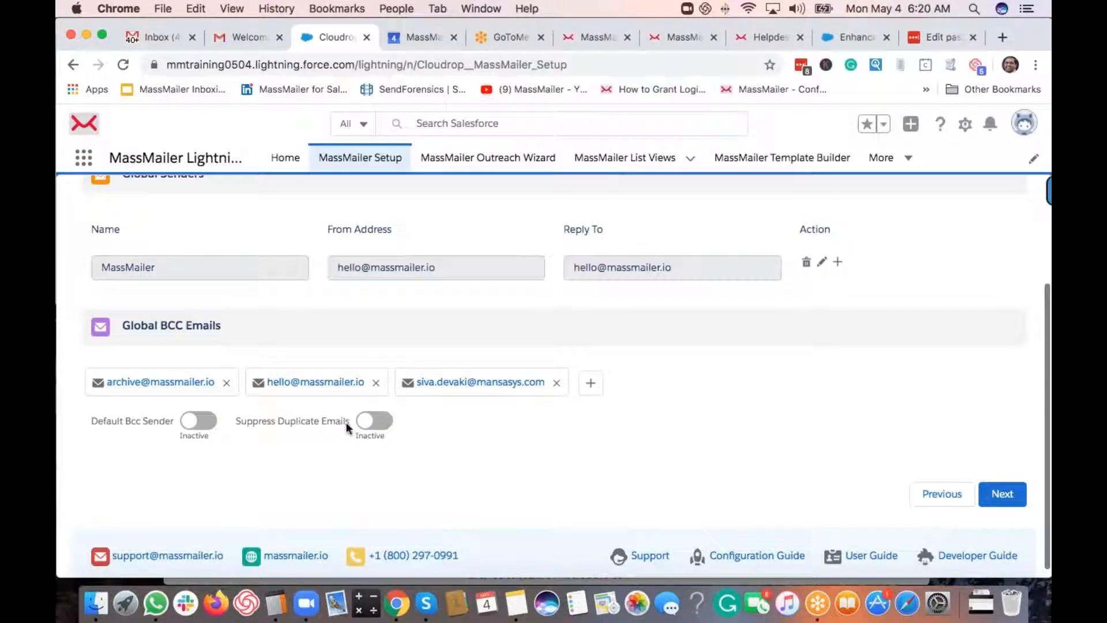
# - Set Suppress Duplicate Emails to Active and continue to the IP Pools step
pyautogui.click(379, 424)
pyautogui.click(1002, 496)
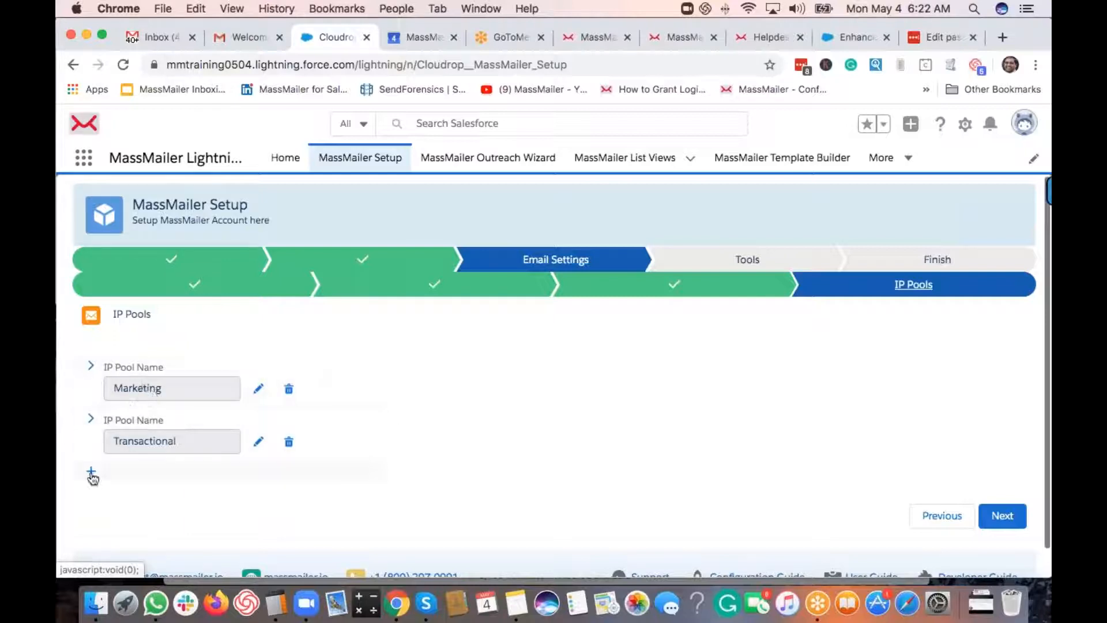
# - Add a new IP pool named Sales and save it
pyautogui.click(91, 471)
pyautogui.click(173, 494)
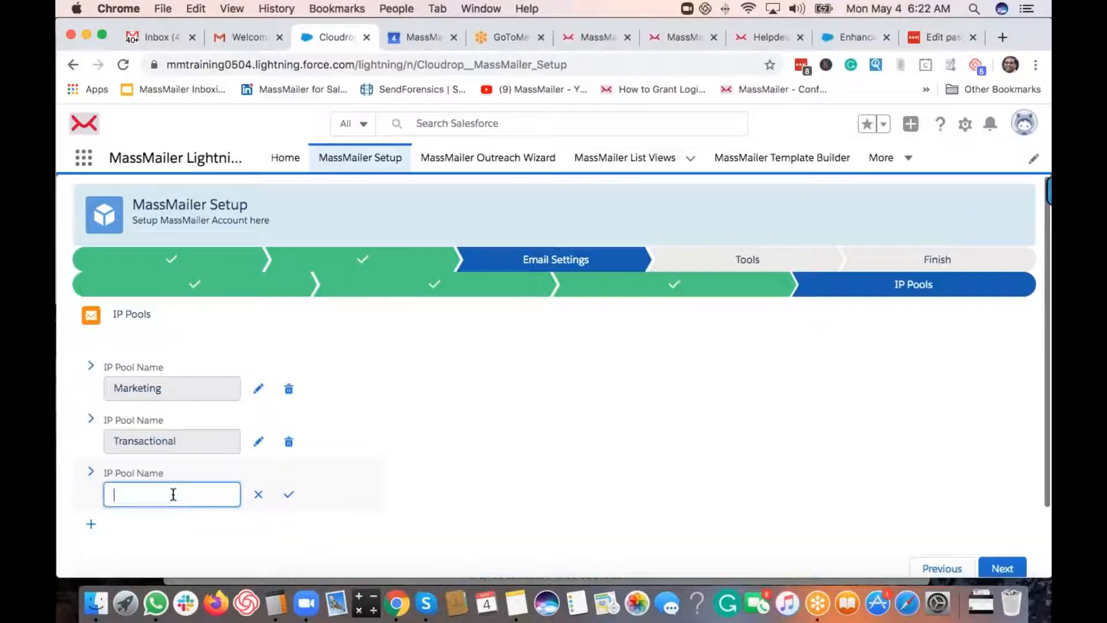
pyautogui.write('Sales')
pyautogui.click(289, 494)
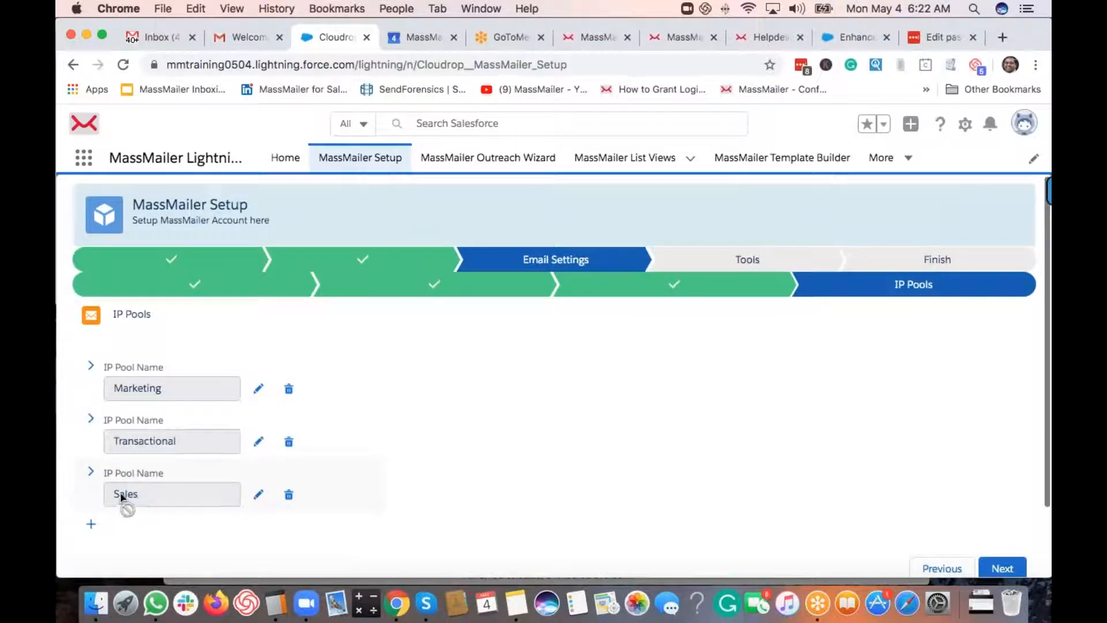
# - Expand the Sales pool, begin an IP address entry, then discard it
pyautogui.click(91, 472)
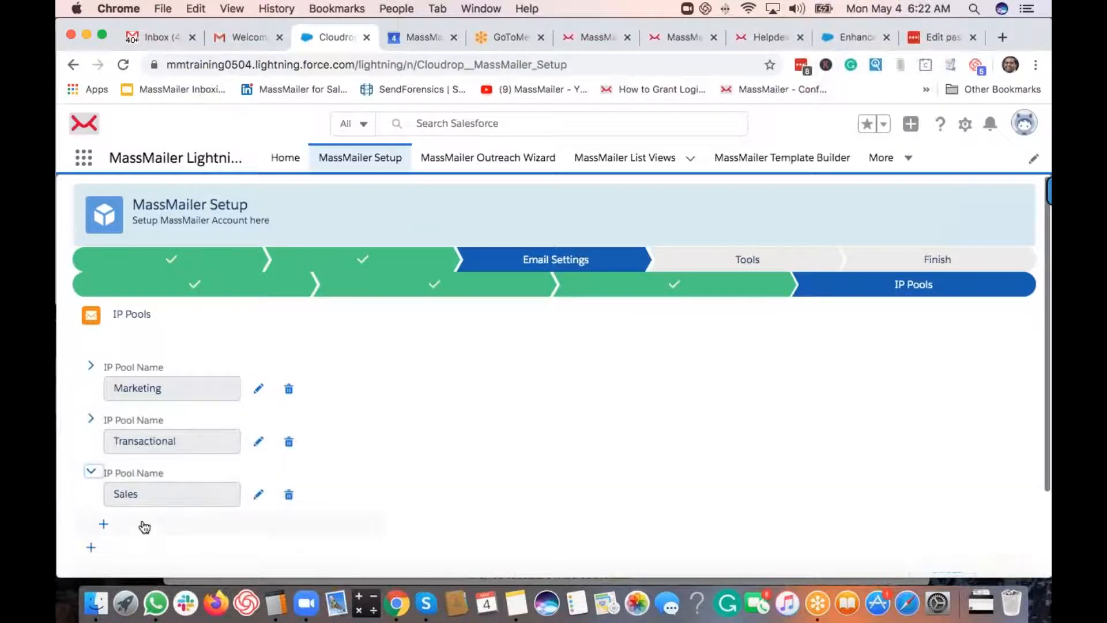
pyautogui.click(105, 524)
pyautogui.click(105, 525)
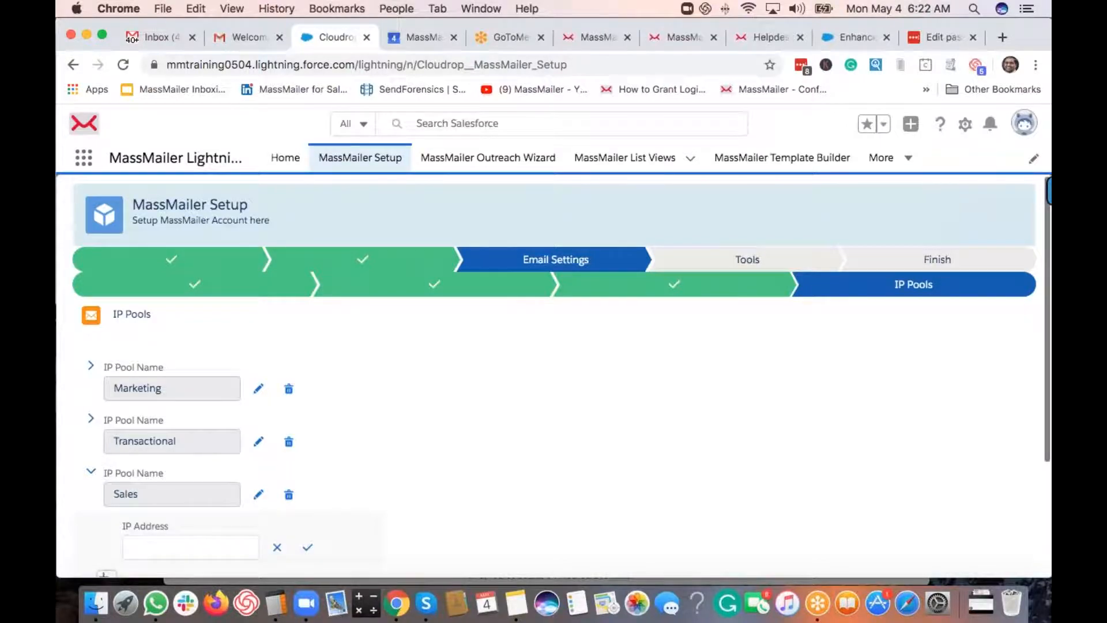
pyautogui.scroll(-3, 162, 484)
pyautogui.click(158, 478)
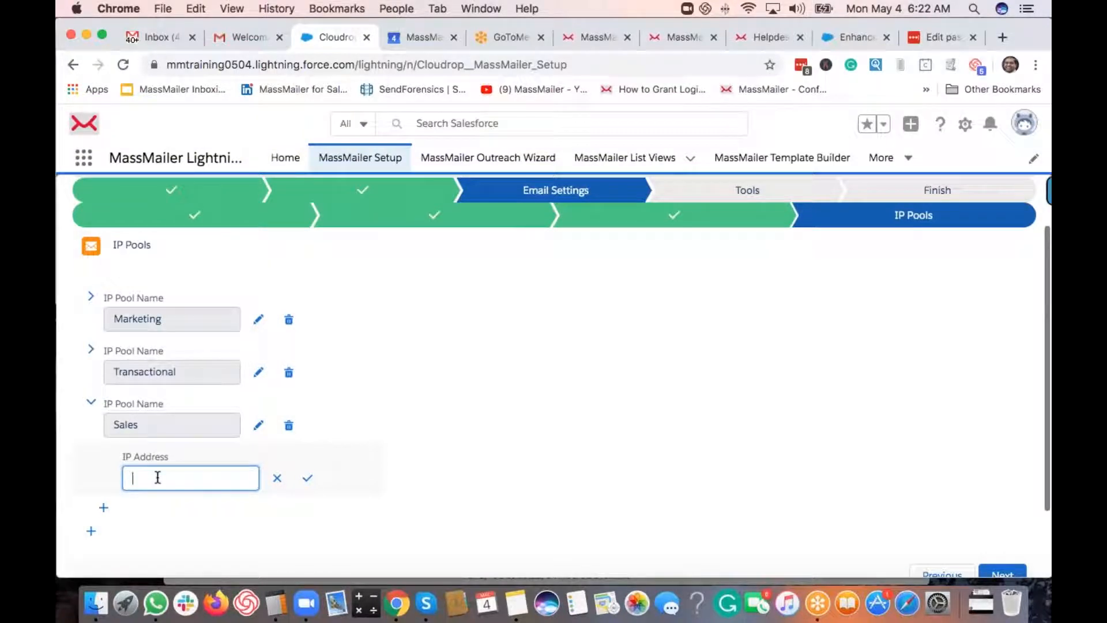
pyautogui.write('.1.1.1')
pyautogui.click(277, 481)
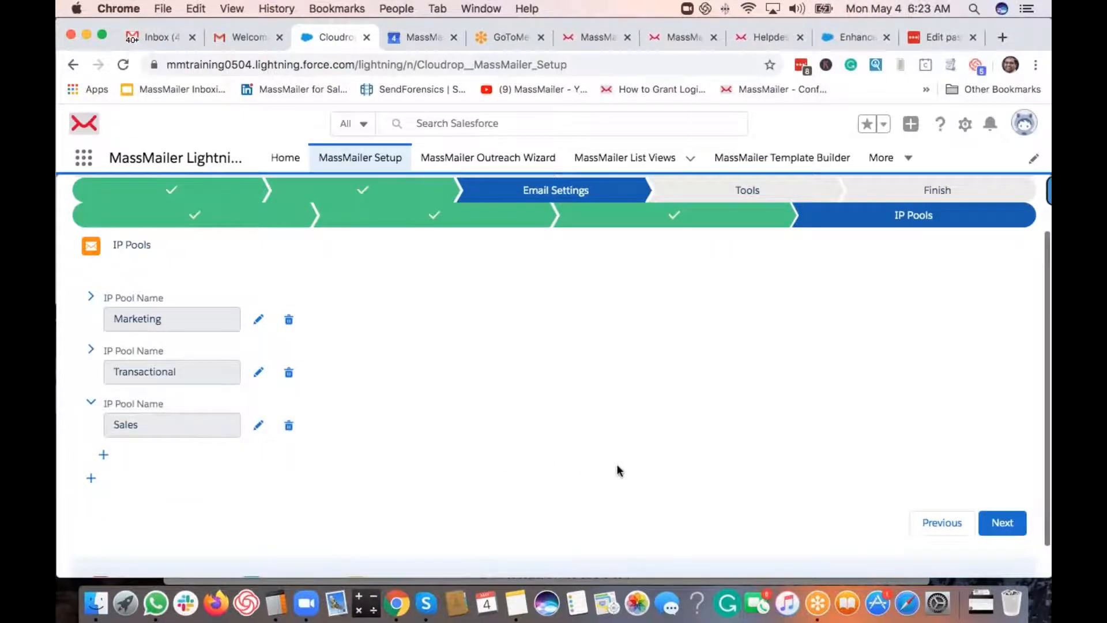
# - On the Schedule Purge step, move the Processed and Delivered email events into Selected
pyautogui.click(993, 526)
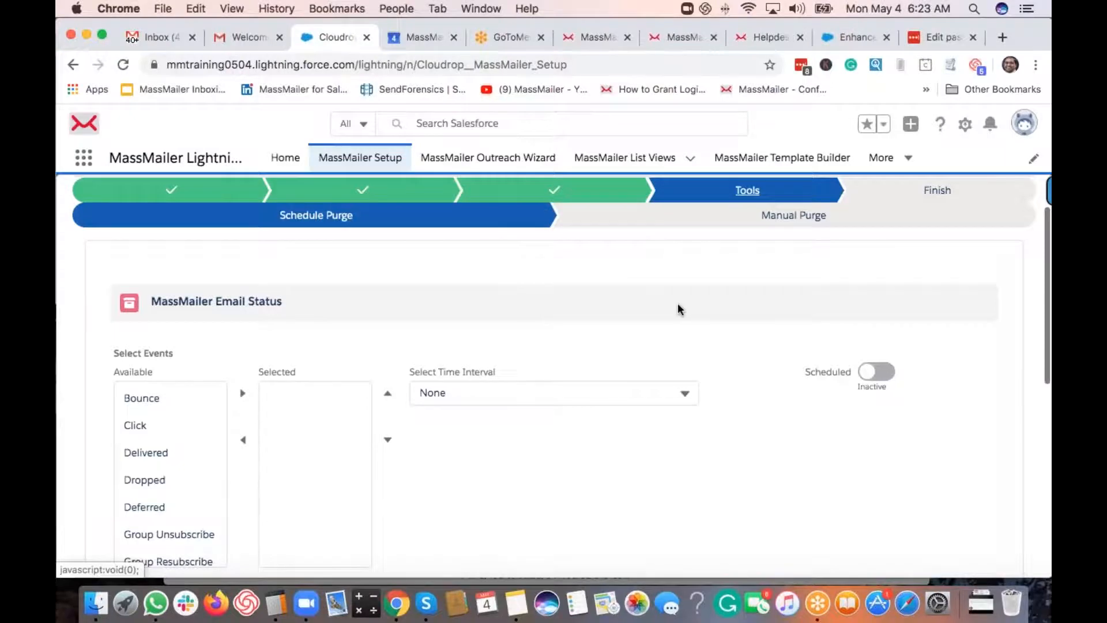
pyautogui.scroll(2, 679, 310)
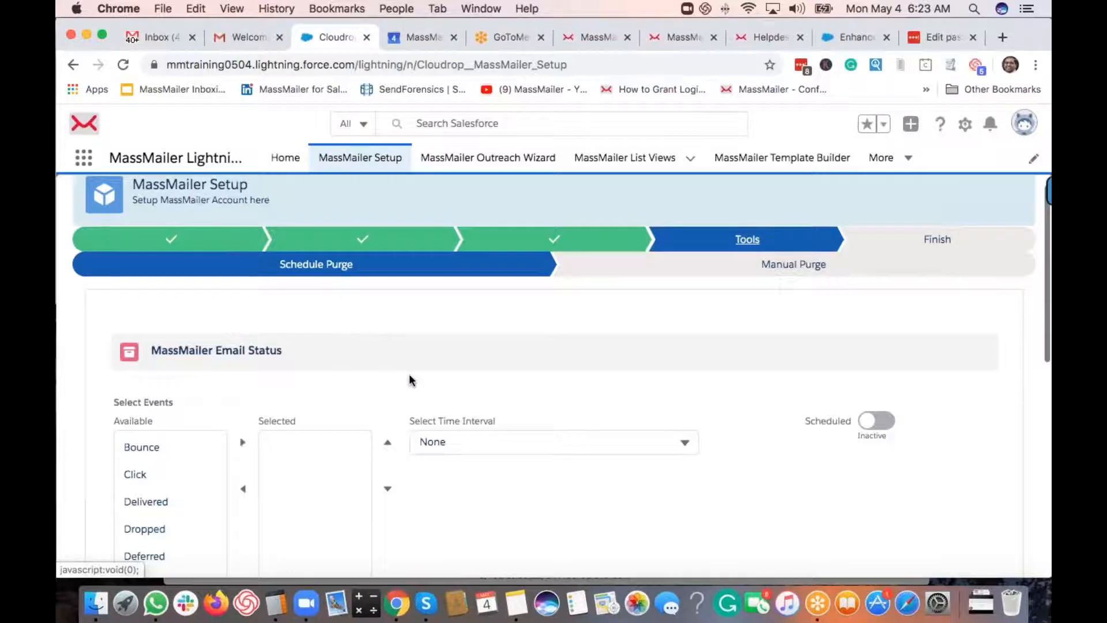
pyautogui.scroll(-2, 410, 378)
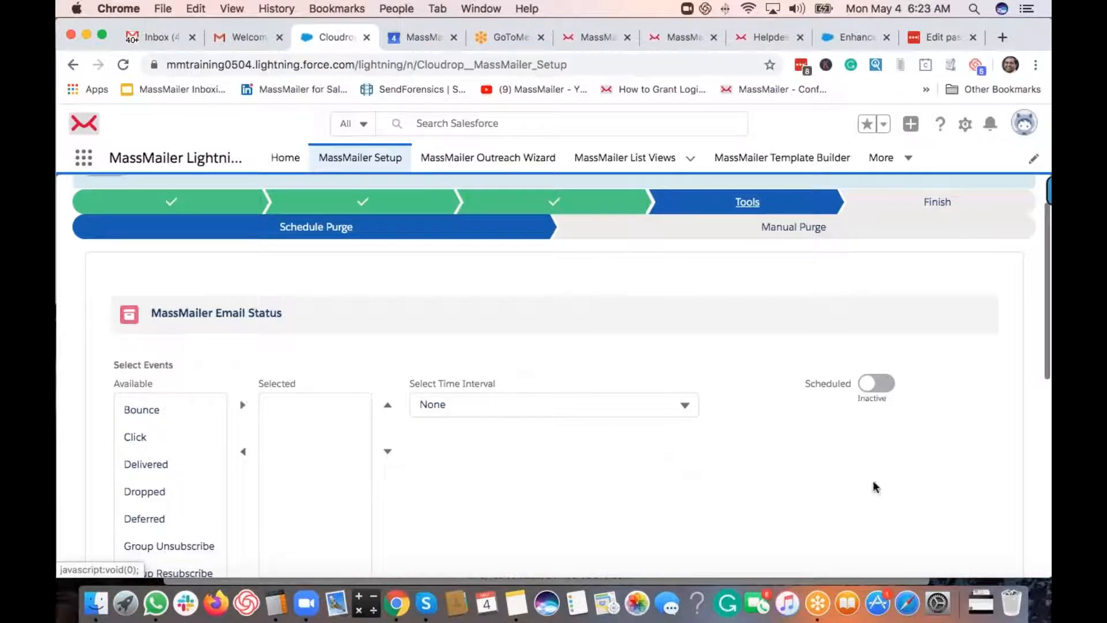
pyautogui.scroll(-3, 868, 484)
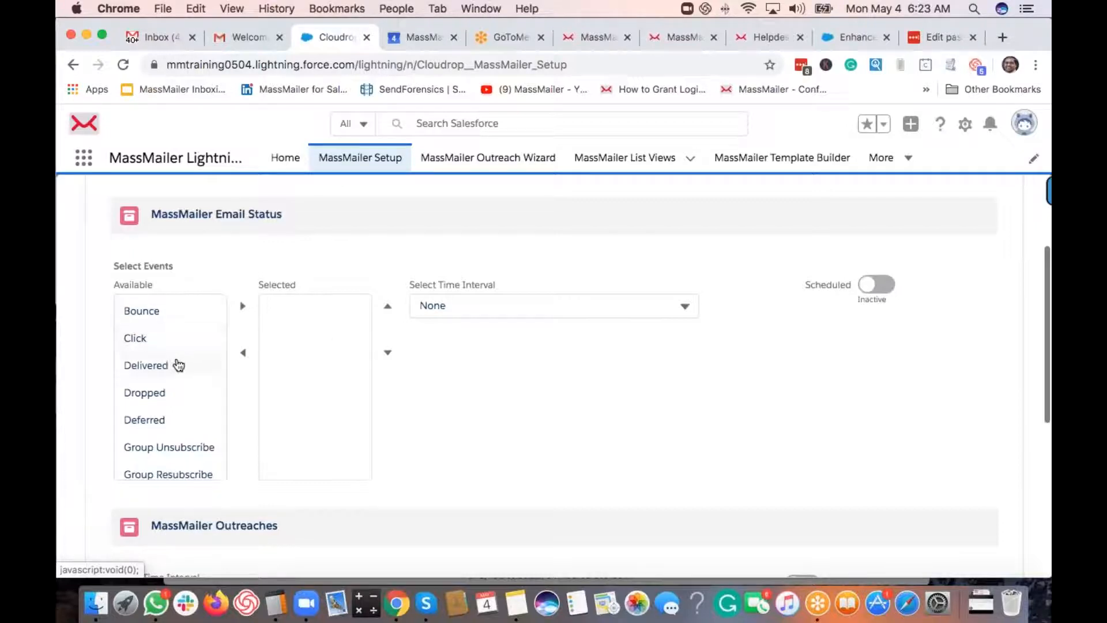
pyautogui.scroll(-2, 179, 381)
pyautogui.scroll(-5, 179, 380)
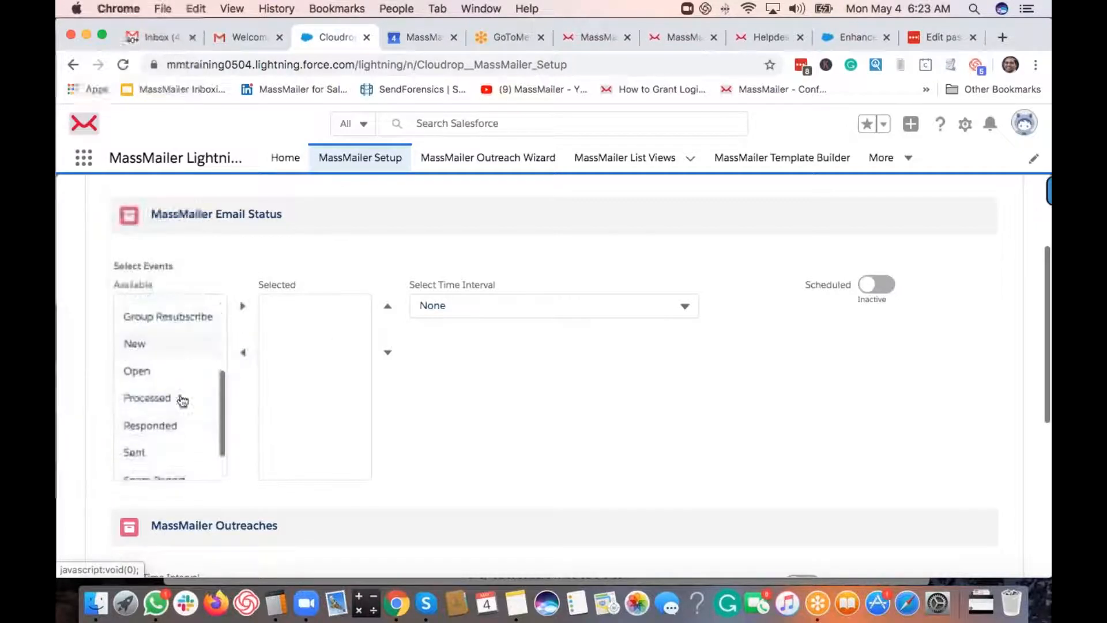
pyautogui.click(179, 389)
pyautogui.click(242, 306)
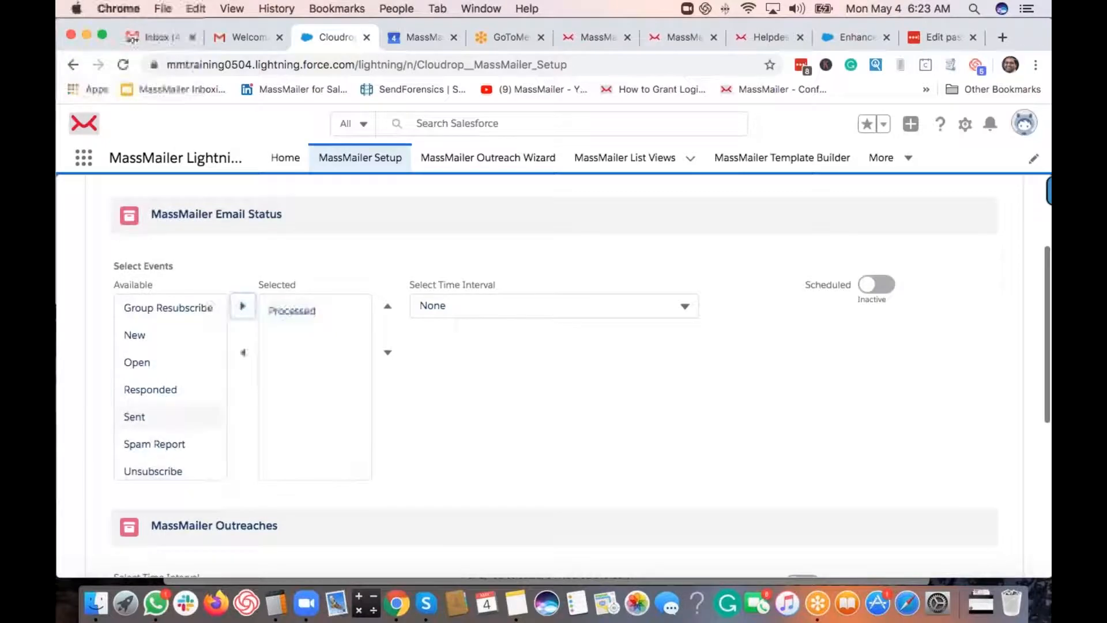
pyautogui.scroll(-1, 203, 425)
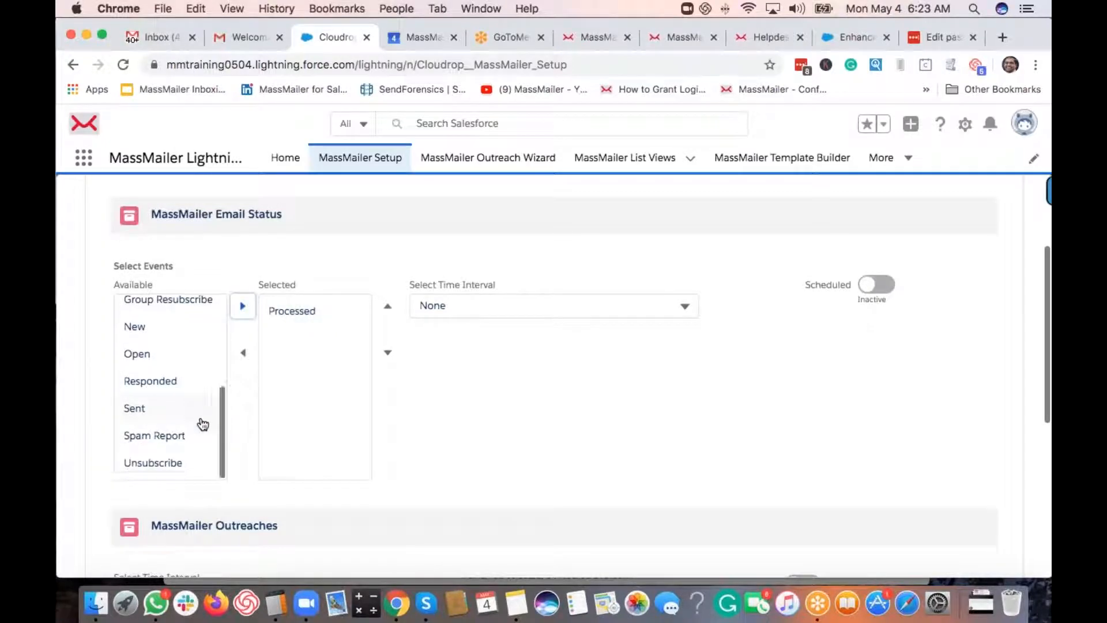
pyautogui.scroll(4, 203, 424)
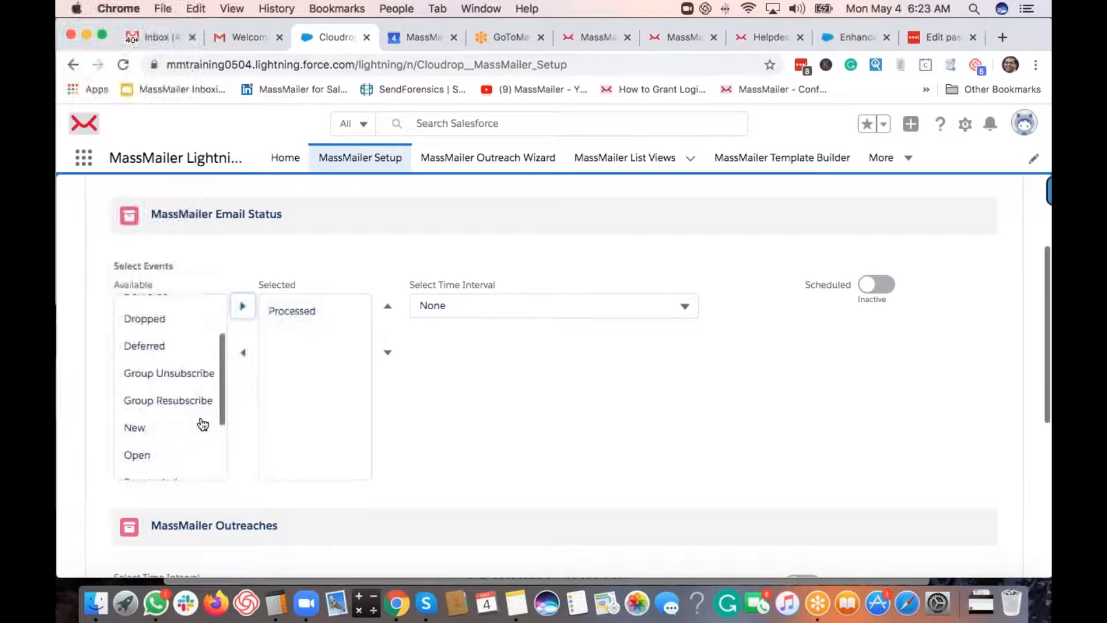
pyautogui.scroll(3, 203, 424)
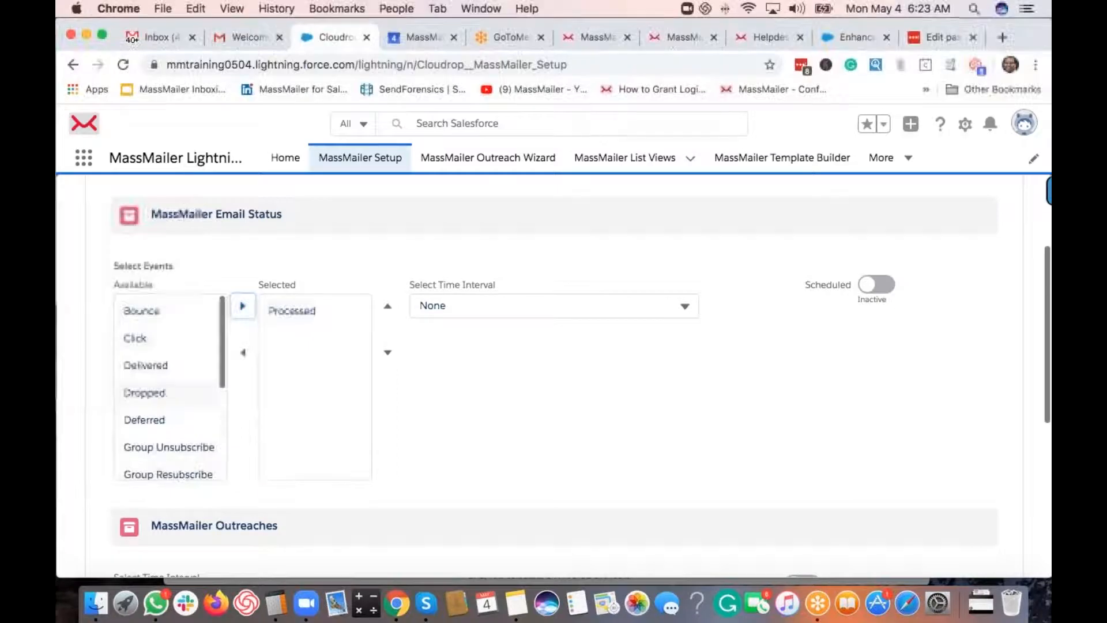
pyautogui.click(145, 365)
pyautogui.click(243, 305)
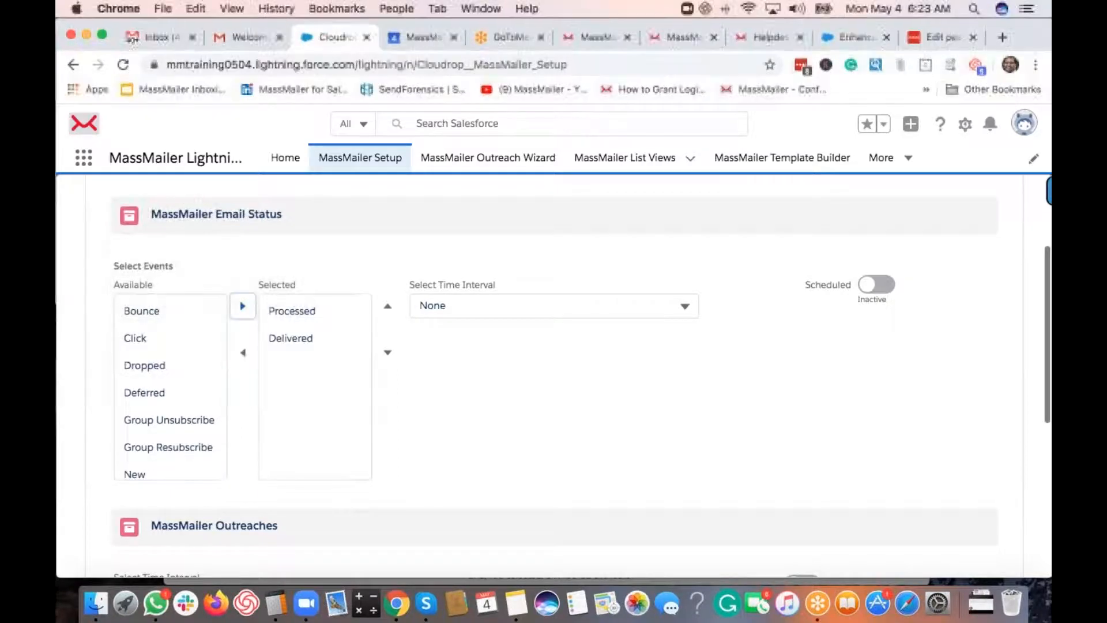
# - Set the email status purge interval to older than 30 days and activate its schedule
pyautogui.click(487, 308)
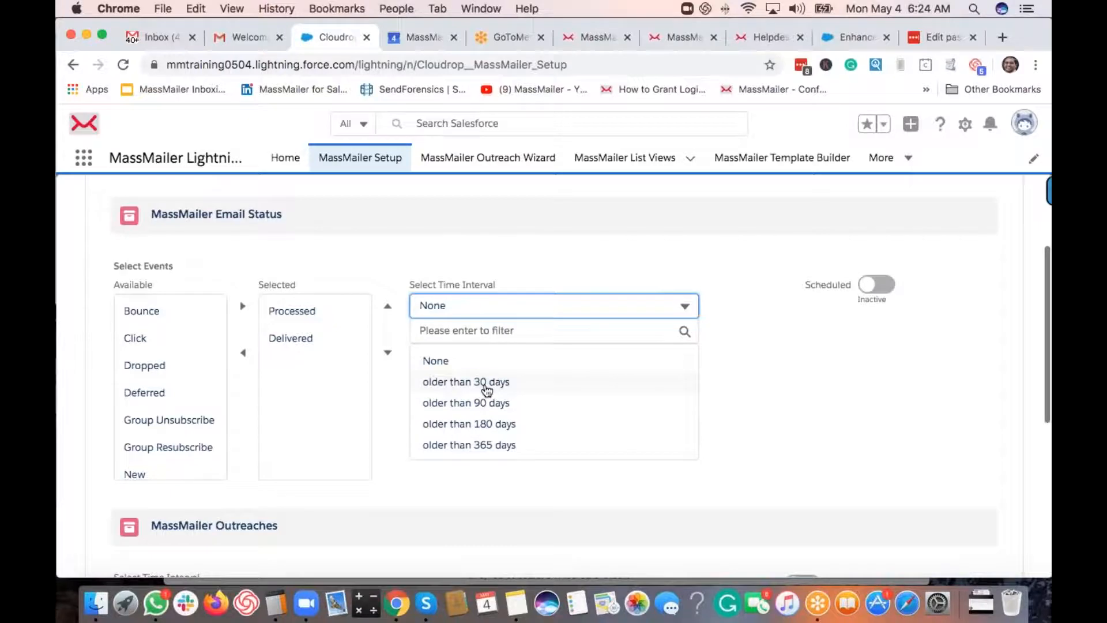
pyautogui.click(489, 383)
pyautogui.click(879, 289)
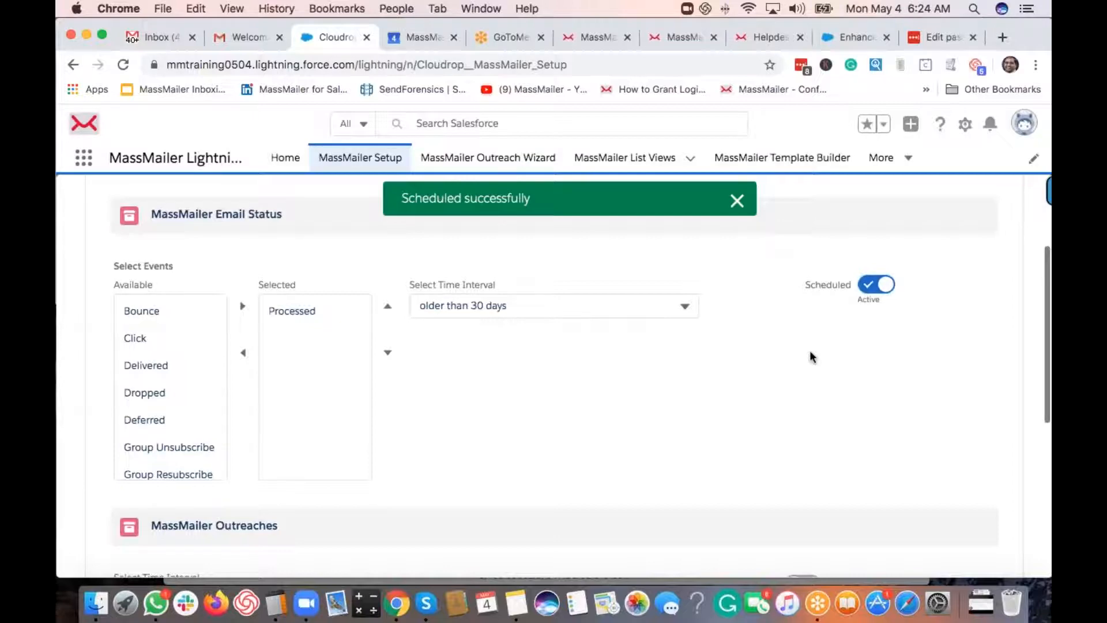
pyautogui.scroll(-4, 810, 351)
pyautogui.scroll(2, 810, 351)
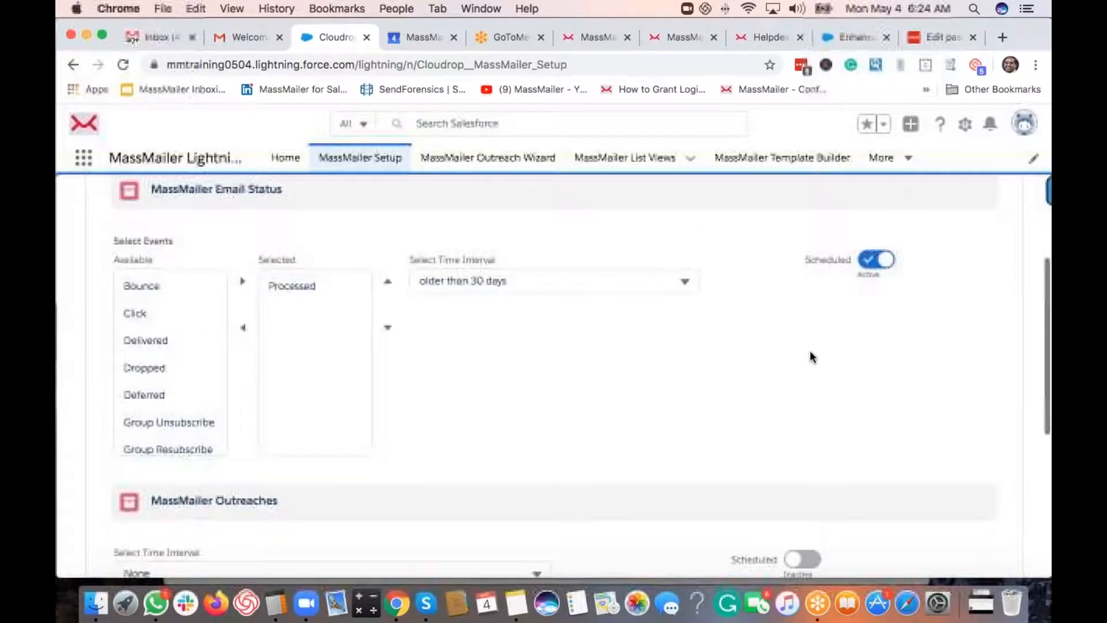
# - Schedule an active Outreaches purge for records older than 30 days
pyautogui.scroll(-5, 498, 404)
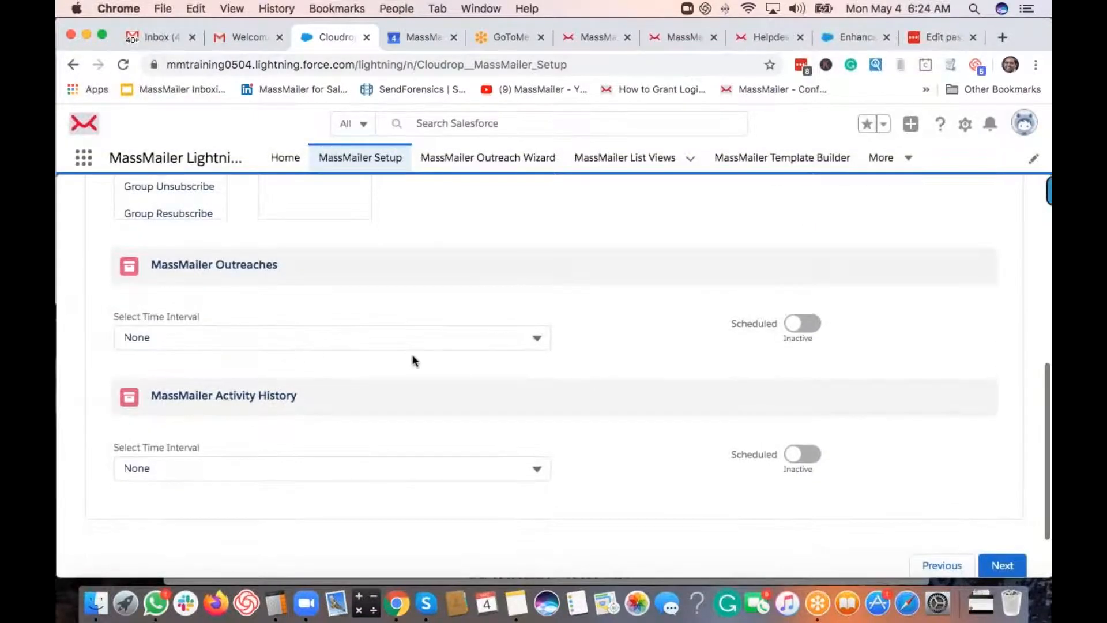
pyautogui.click(372, 339)
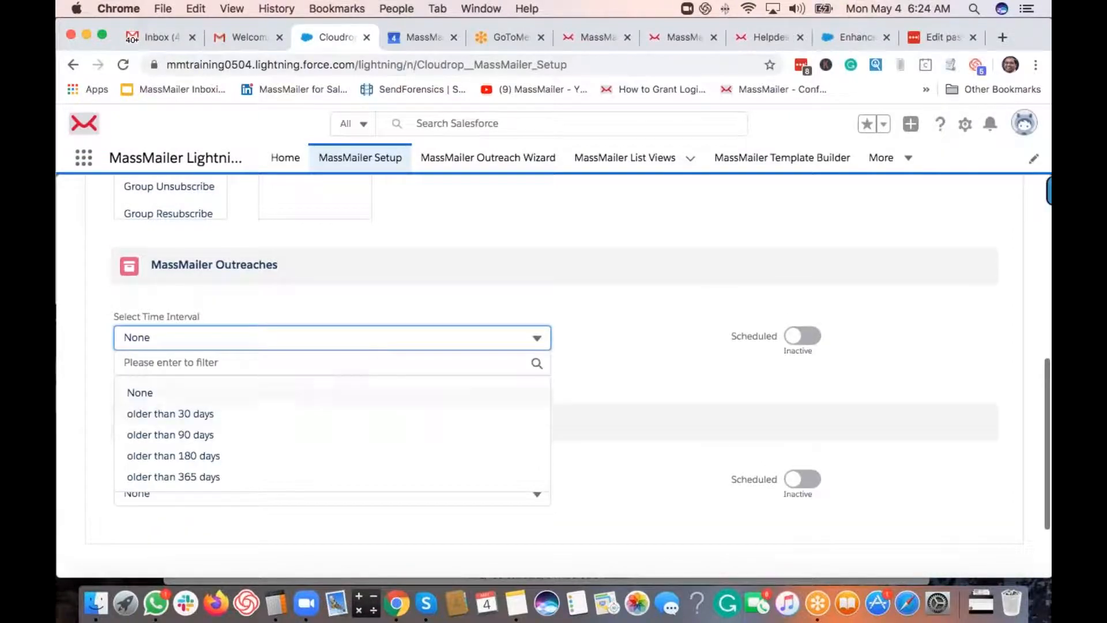
pyautogui.click(323, 414)
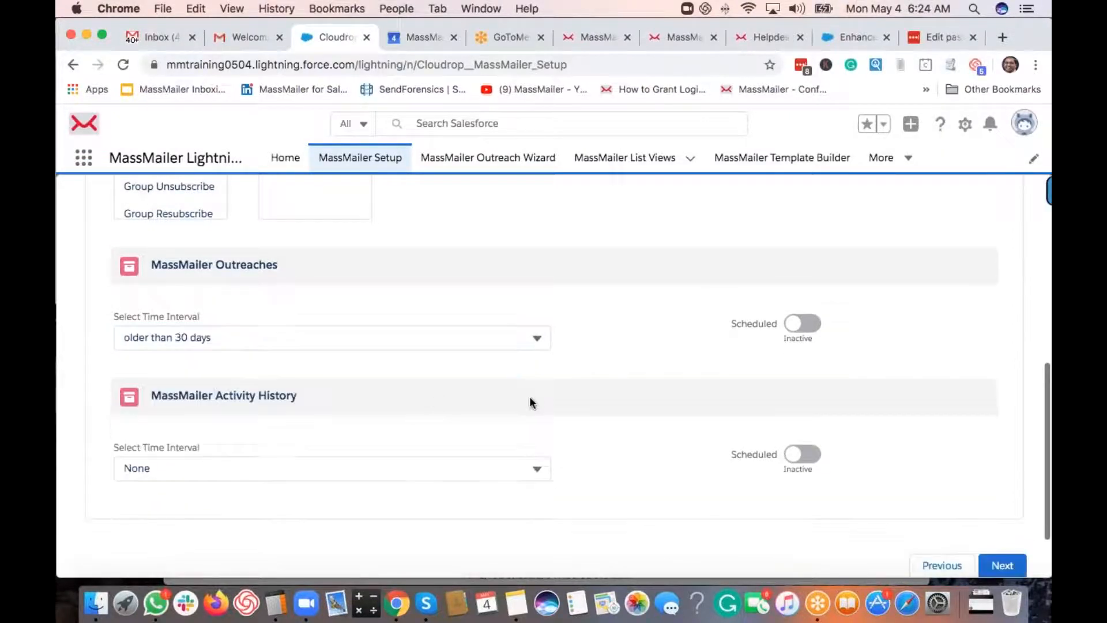
pyautogui.click(790, 322)
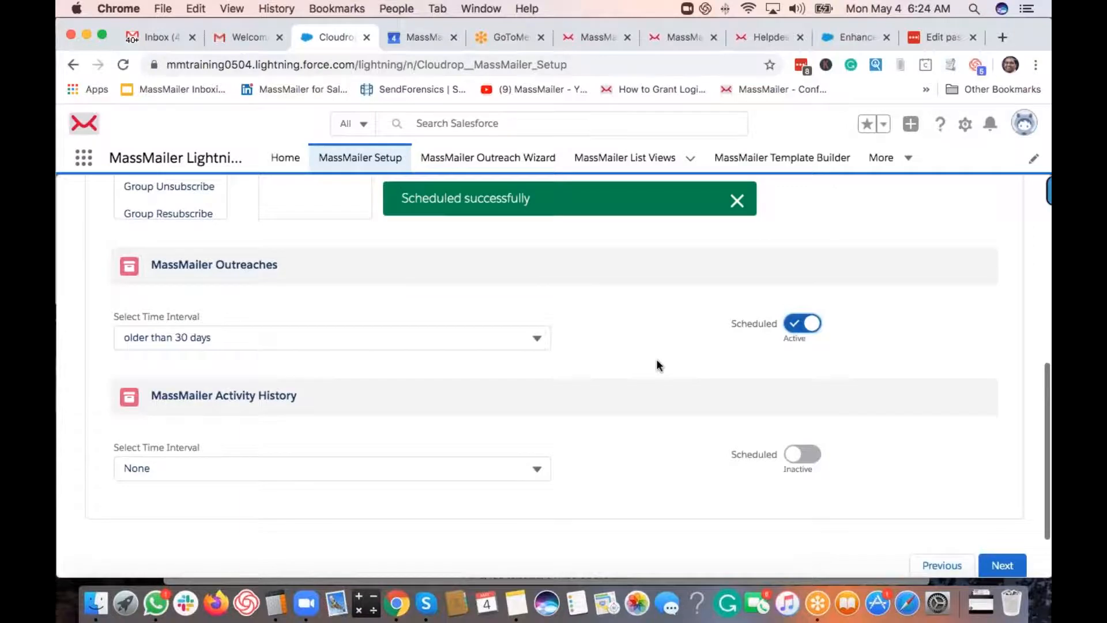
# - Schedule an active Activity History purge for records older than 30 days
pyautogui.scroll(-2, 657, 361)
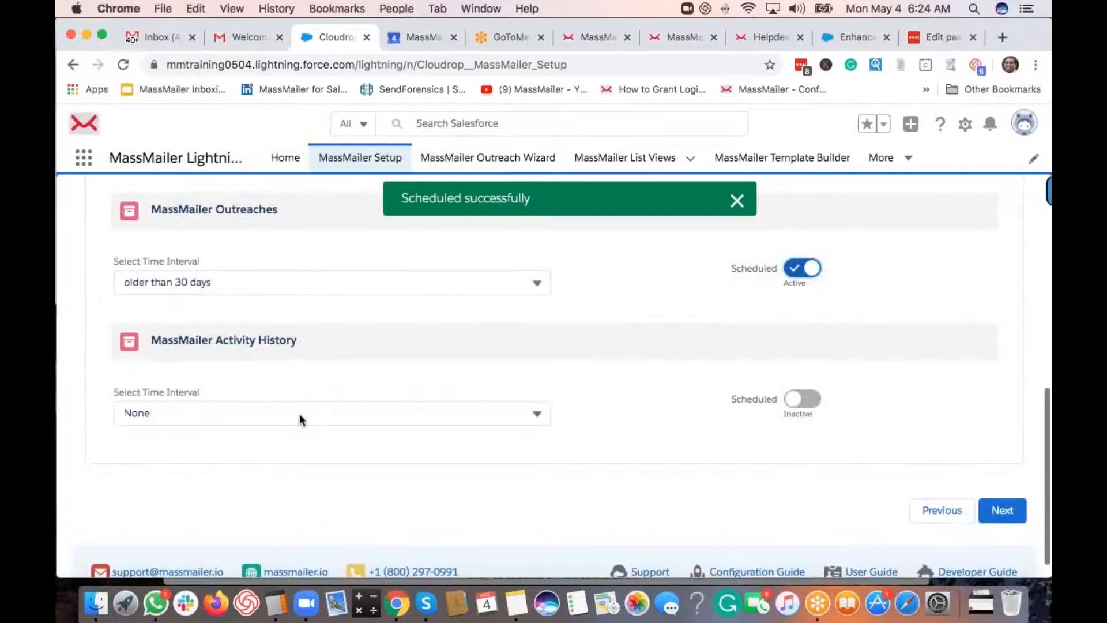
pyautogui.click(300, 410)
pyautogui.click(237, 490)
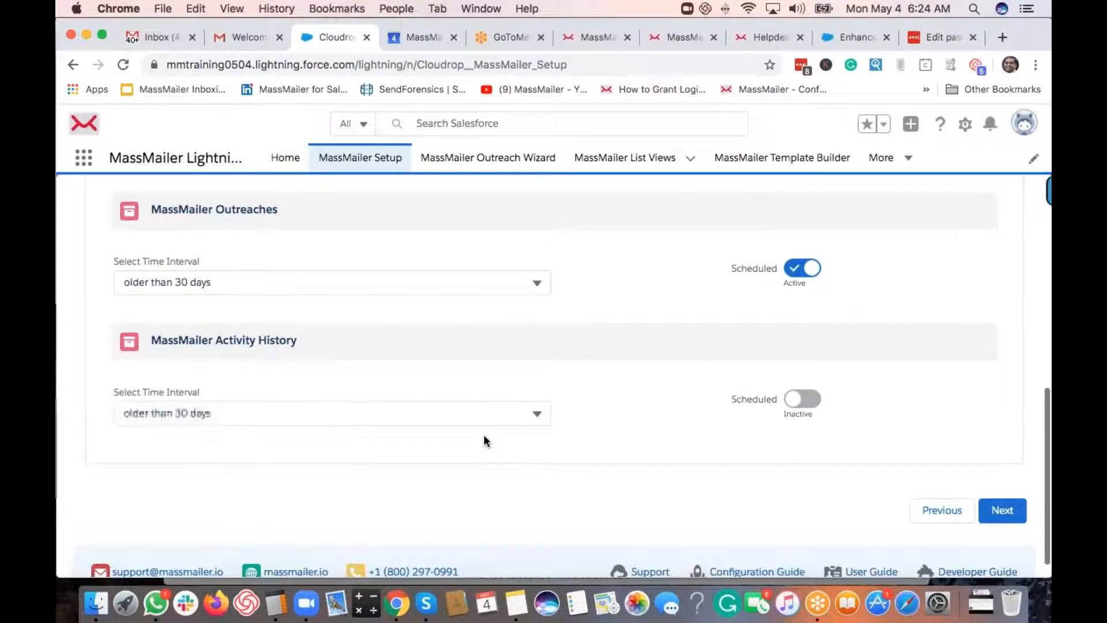
pyautogui.click(804, 400)
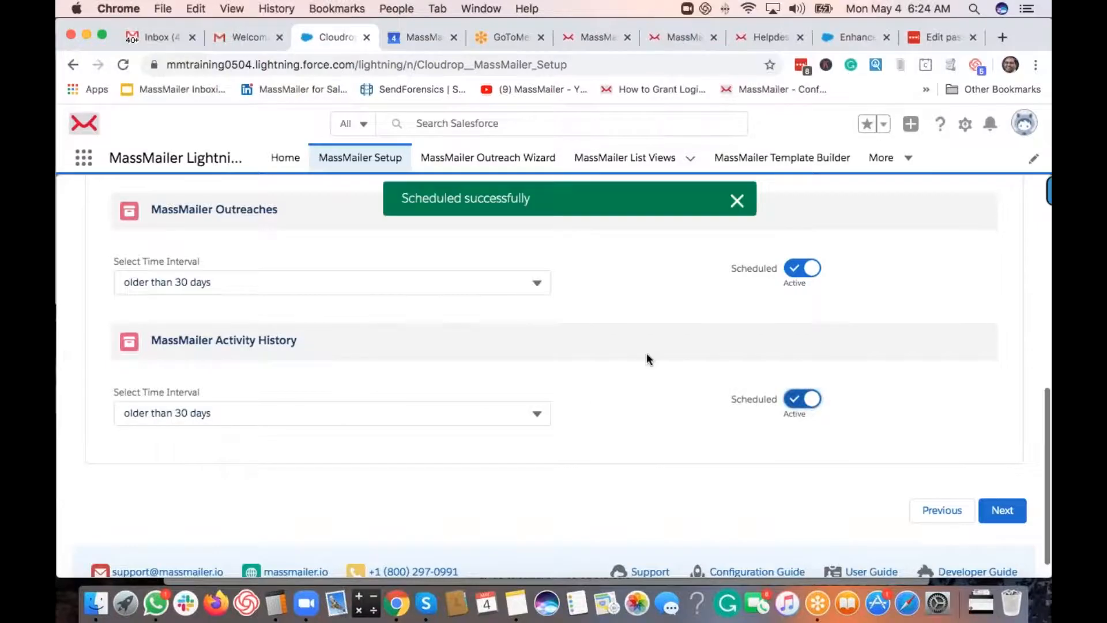
pyautogui.scroll(10, 666, 404)
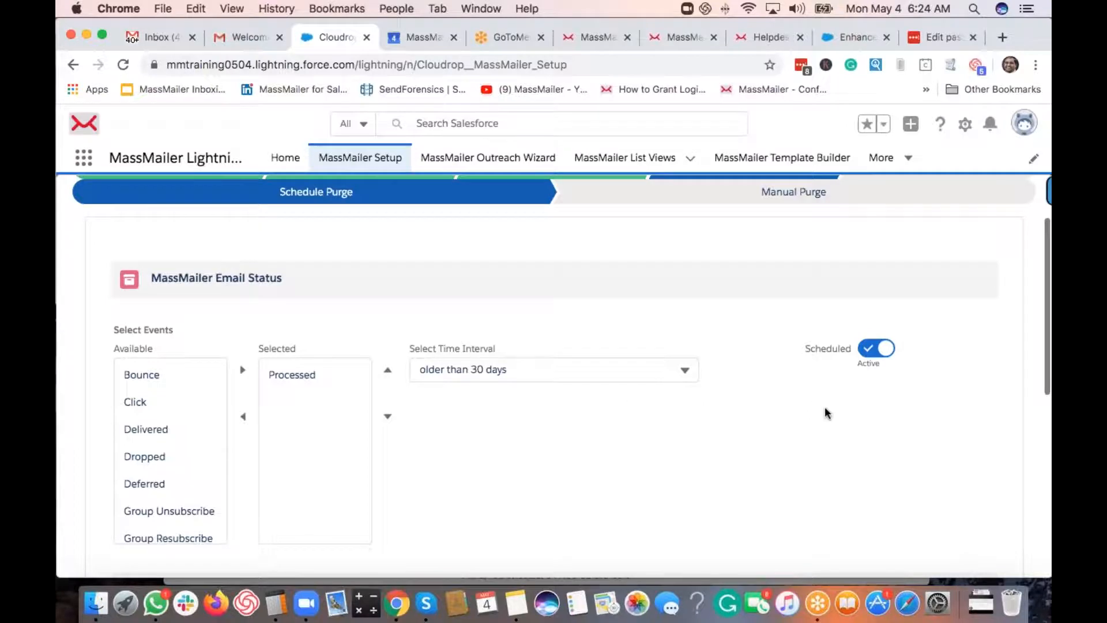
pyautogui.scroll(-10, 825, 406)
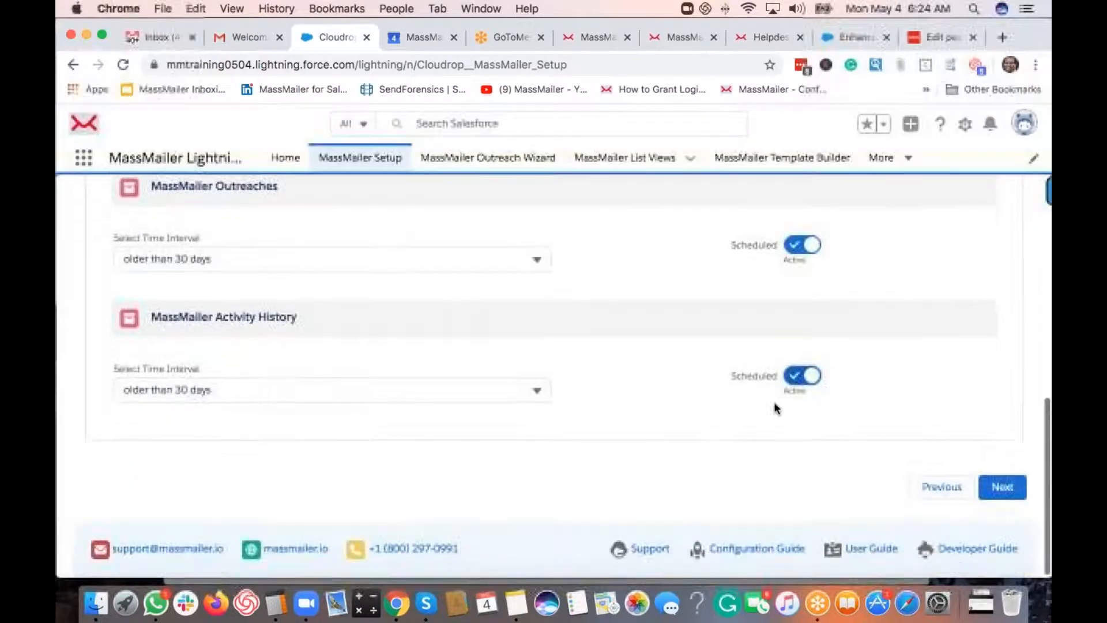
# - On the manual purge step, move Bounce, Click, Delivered and Dropped into Selected
pyautogui.click(1007, 492)
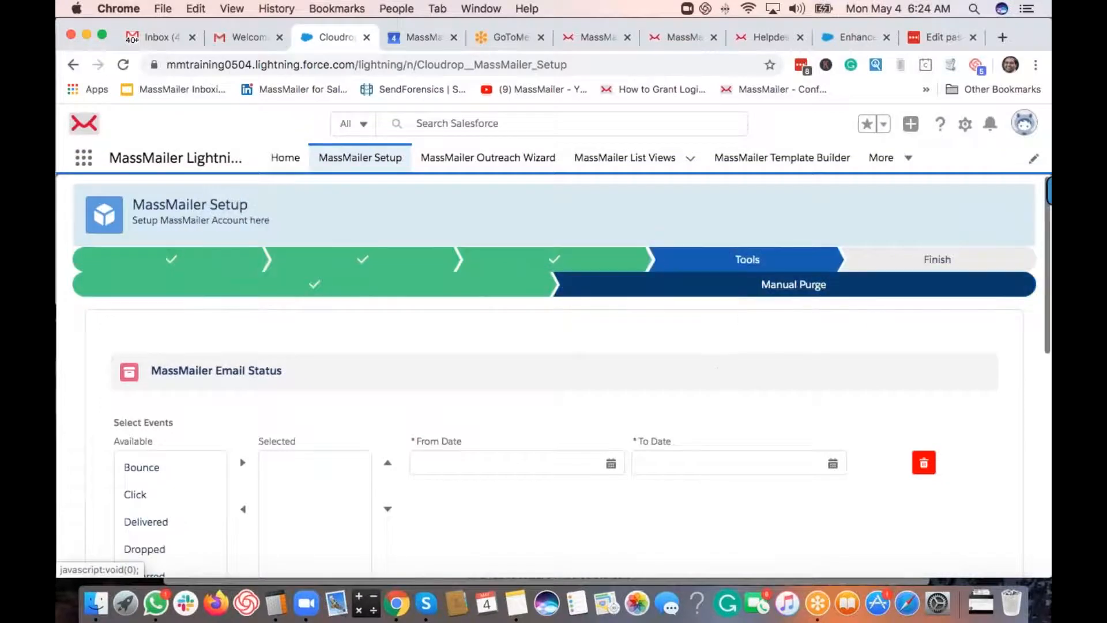
pyautogui.scroll(-3, 547, 357)
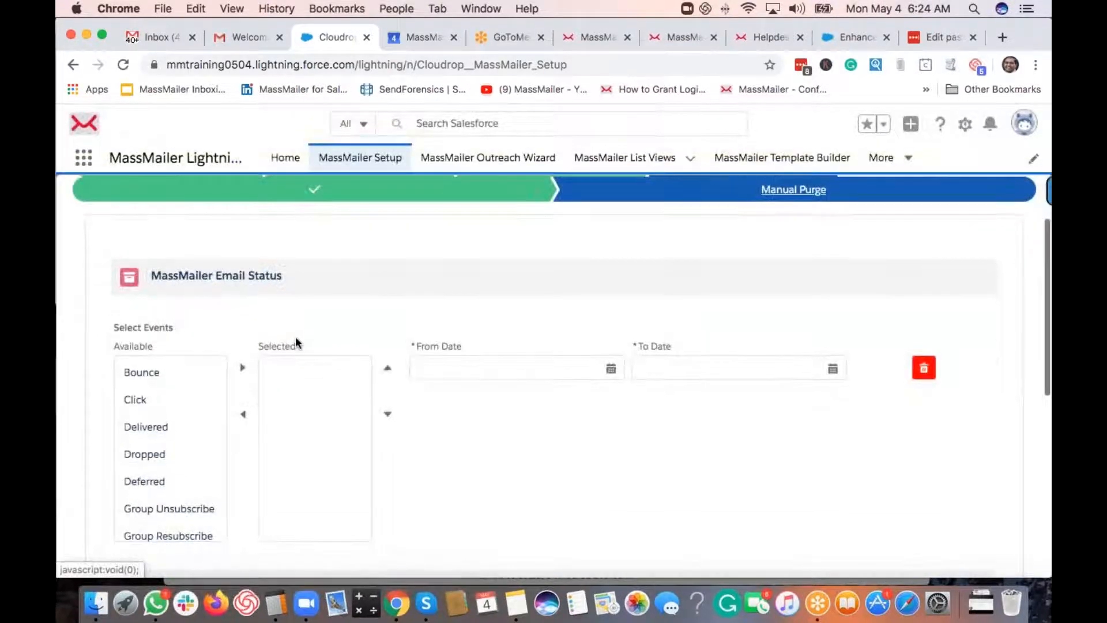
pyautogui.click(163, 456)
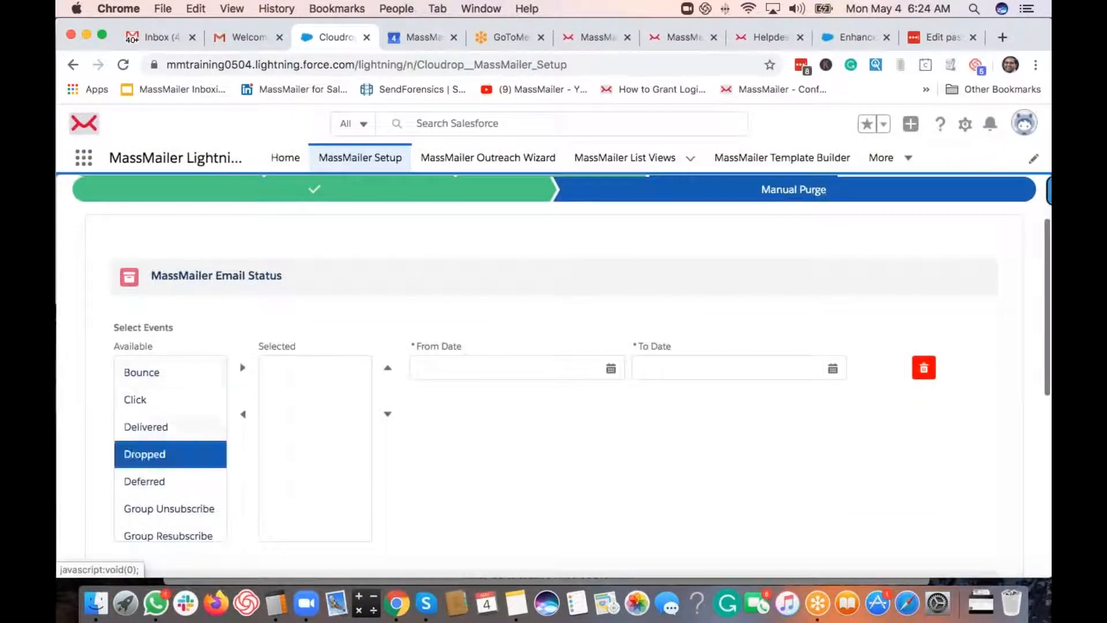
pyautogui.keyDown('shift'); pyautogui.click(146, 427); pyautogui.keyUp('shift')
pyautogui.keyDown('shift'); pyautogui.click(161, 373); pyautogui.keyUp('shift')
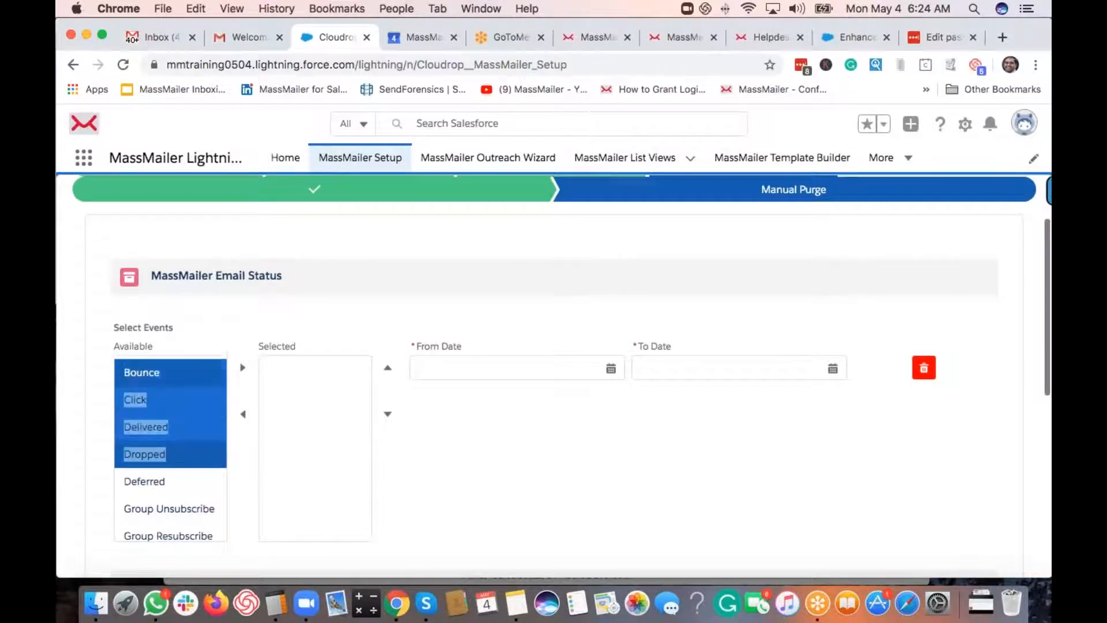
pyautogui.click(242, 368)
pyautogui.scroll(-3, 471, 437)
pyautogui.scroll(2, 241, 352)
# - Set the purge date range from May 1 to May 31, 2020 and advance to Finish
pyautogui.click(610, 365)
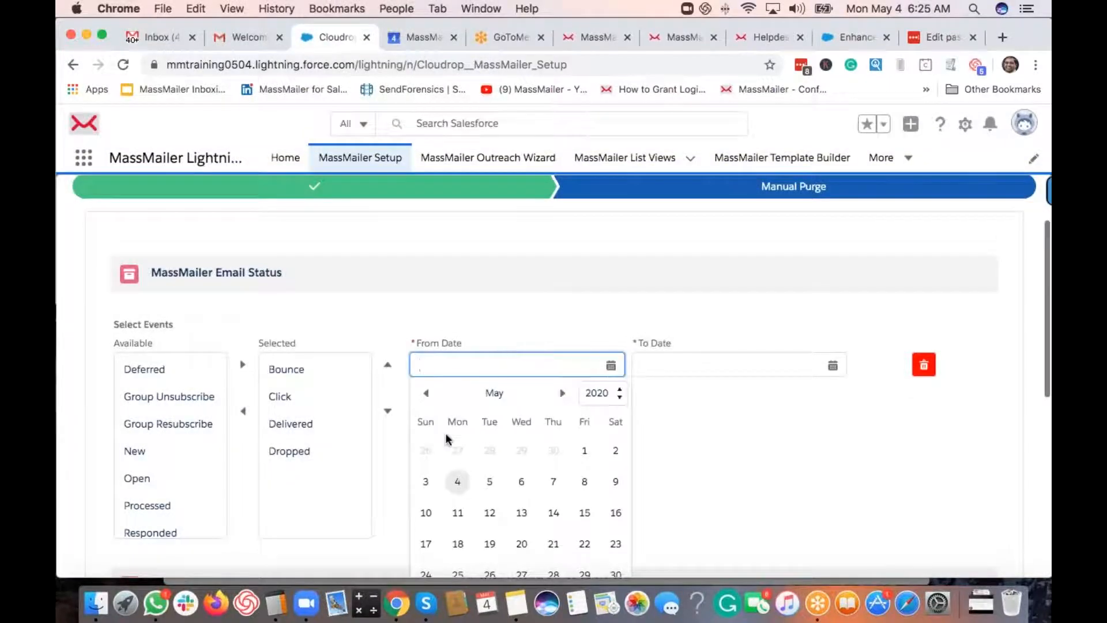
pyautogui.click(584, 451)
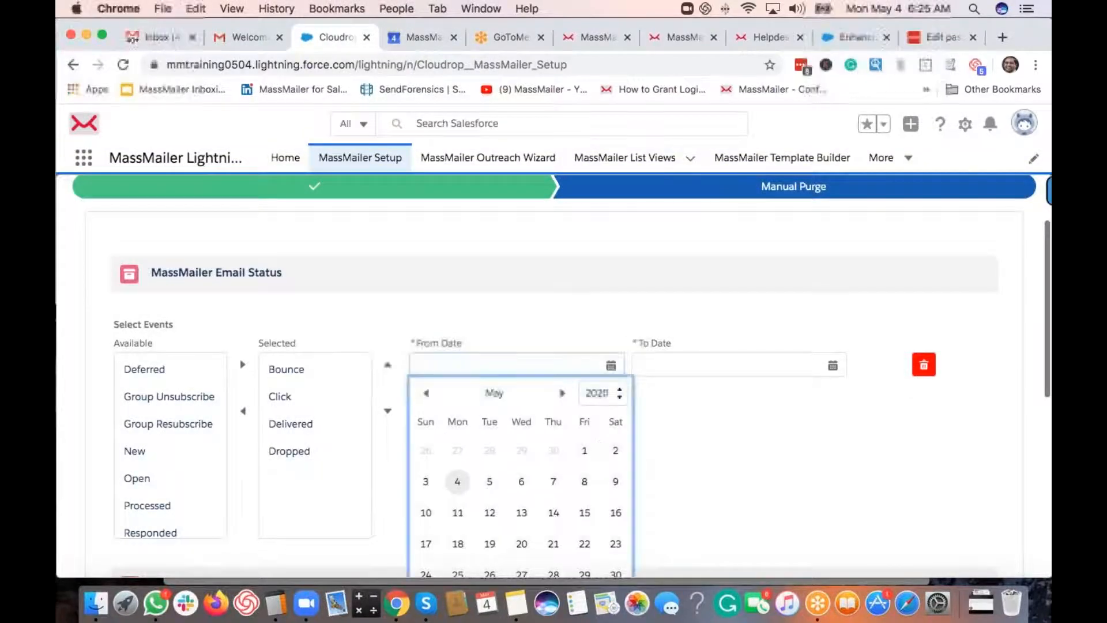
pyautogui.click(833, 365)
pyautogui.scroll(-3, 814, 507)
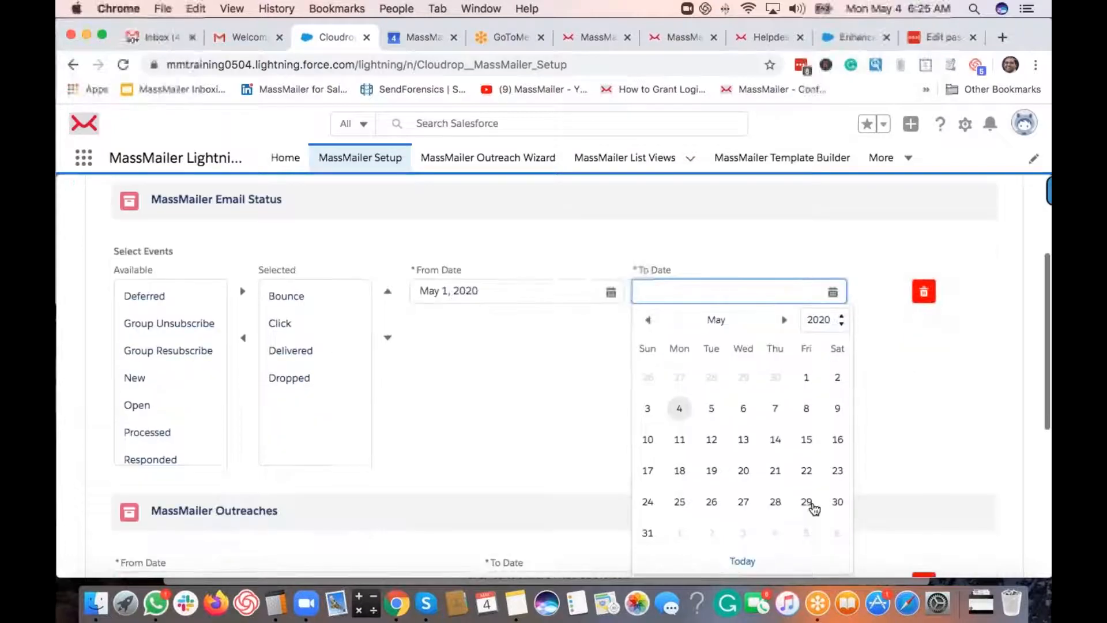
pyautogui.click(647, 533)
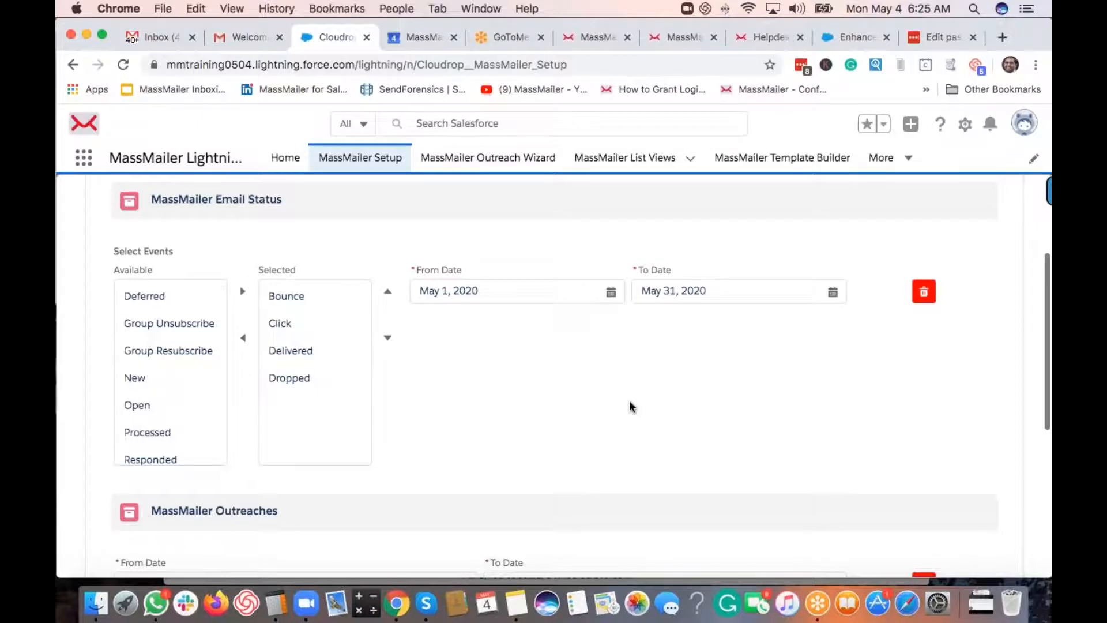
pyautogui.scroll(-5, 632, 407)
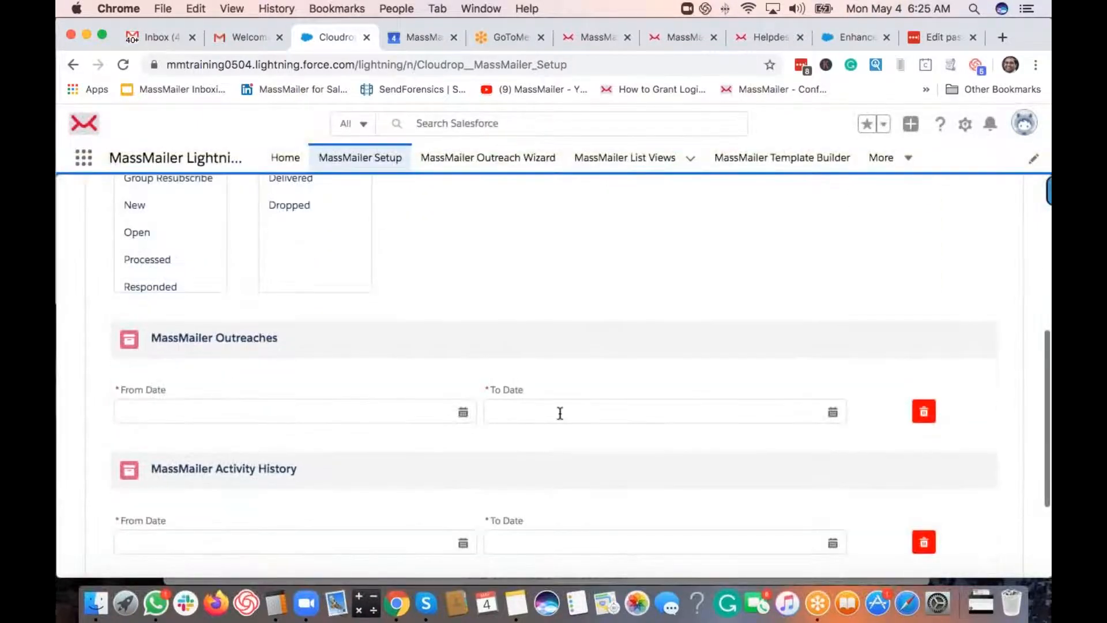
pyautogui.scroll(-3, 598, 416)
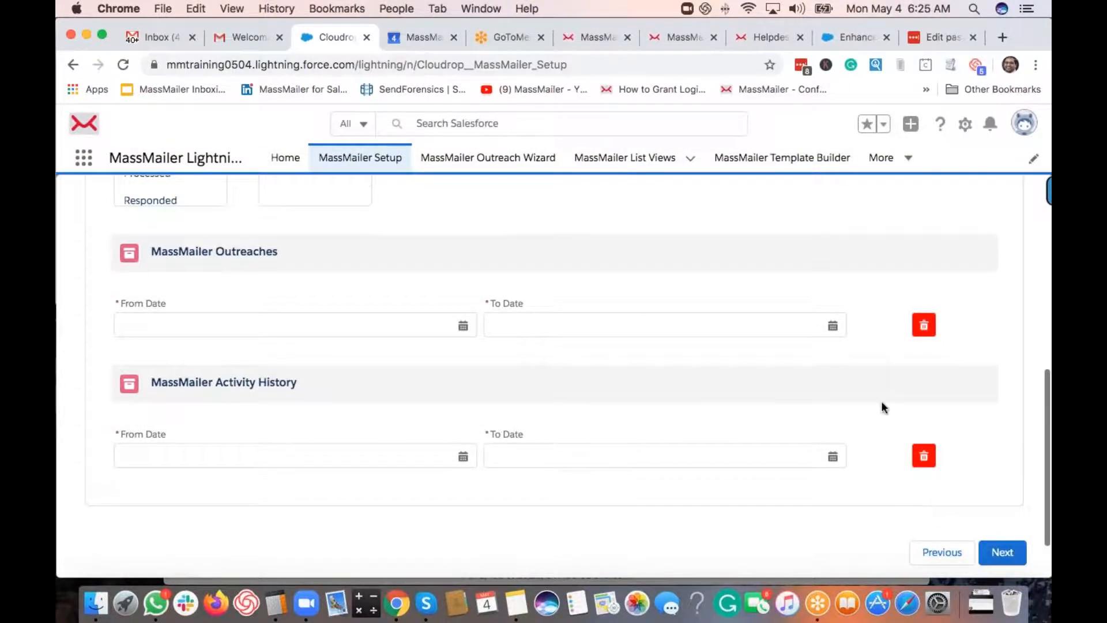
pyautogui.scroll(10, 883, 406)
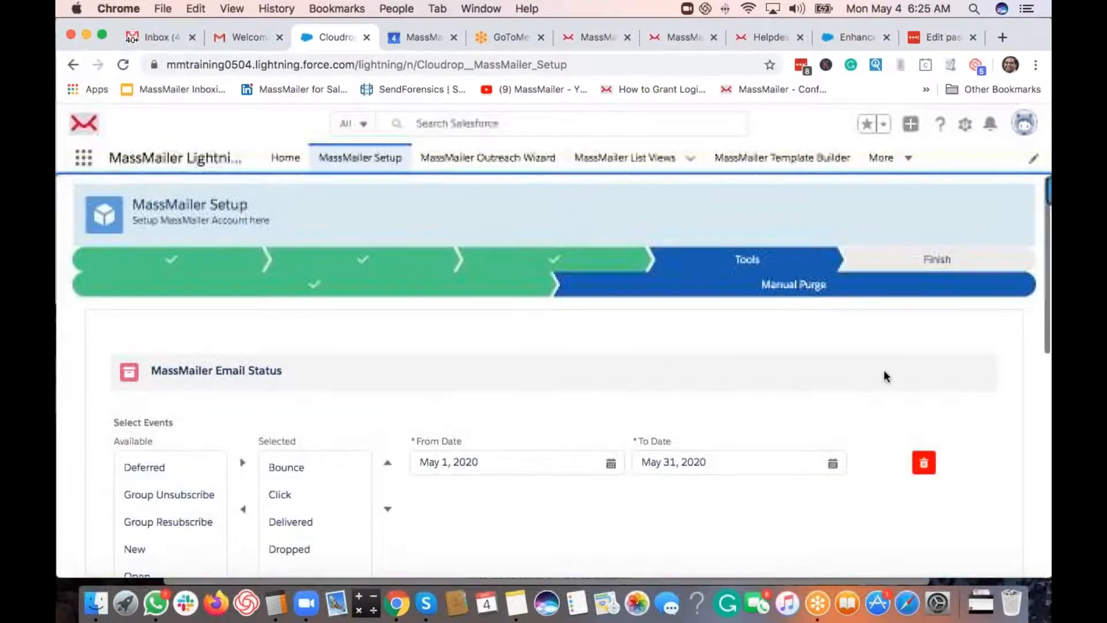
pyautogui.scroll(-4, 883, 372)
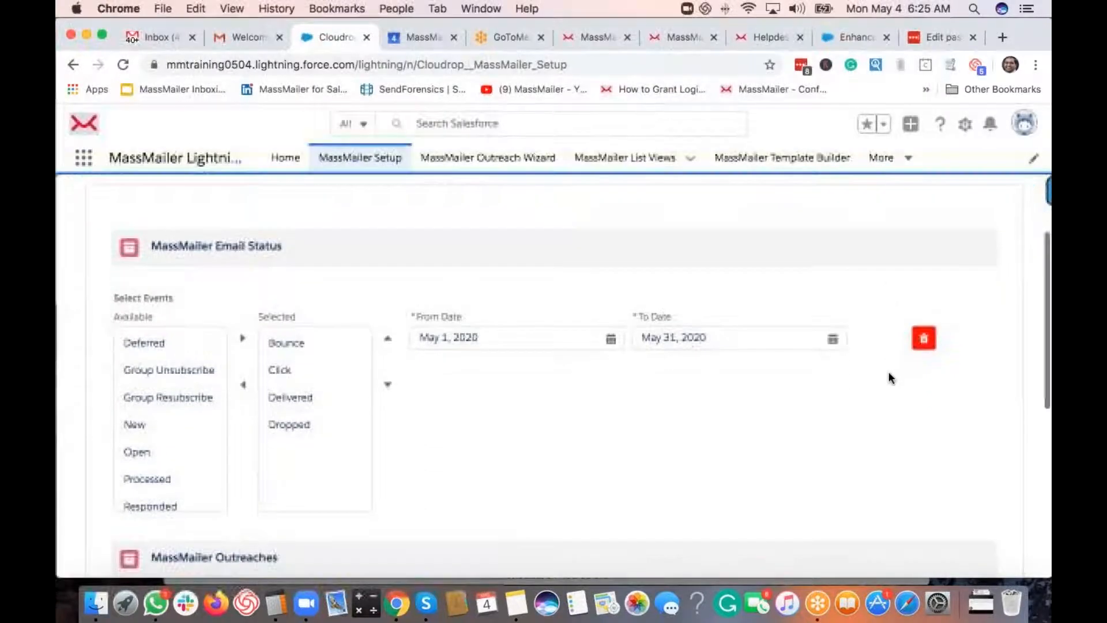
pyautogui.scroll(-6, 888, 375)
pyautogui.scroll(5, 853, 381)
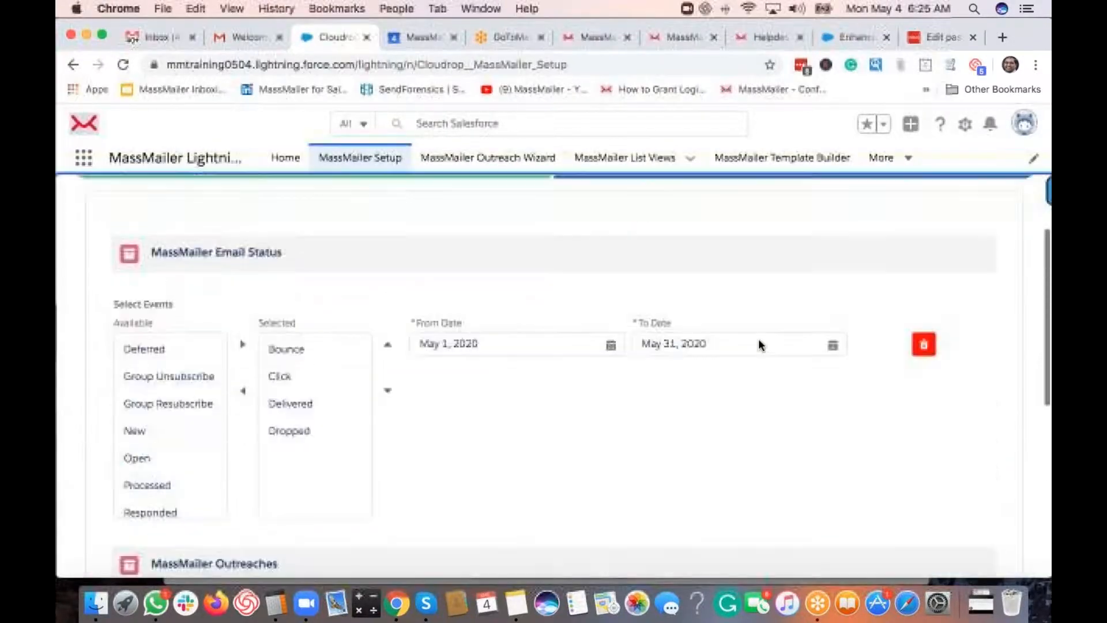
pyautogui.scroll(4, 759, 345)
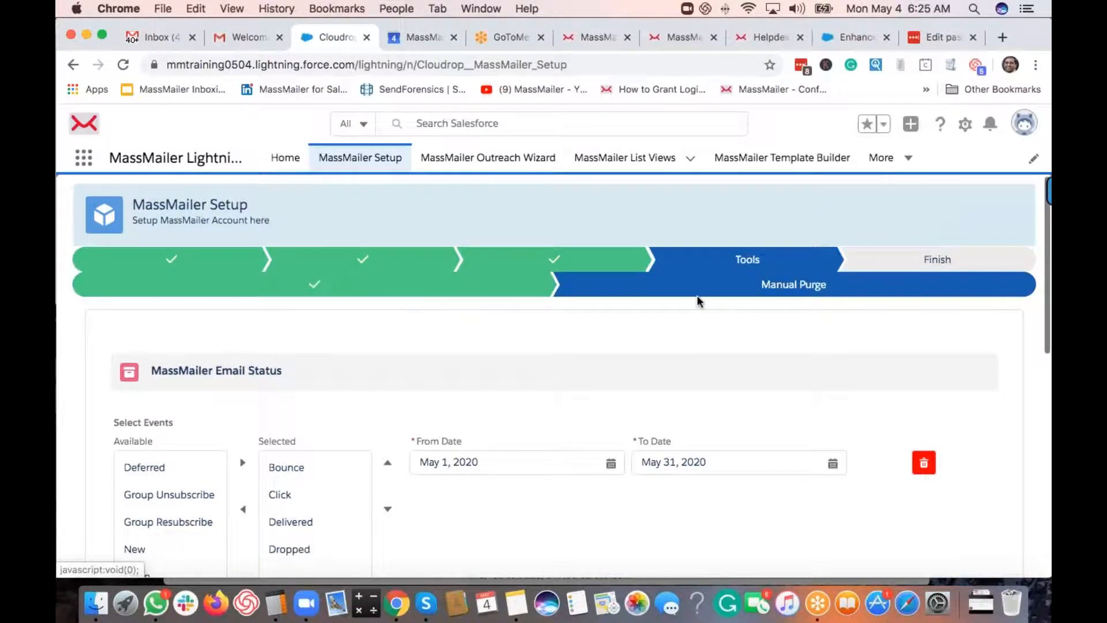
pyautogui.scroll(-10, 881, 392)
pyautogui.click(1002, 488)
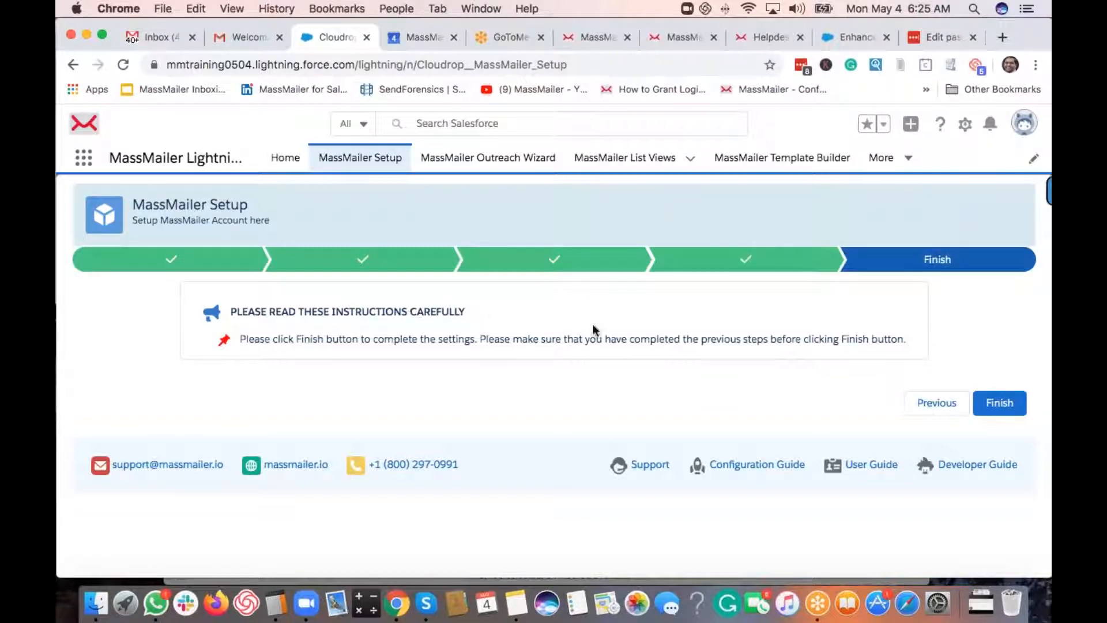
# - Finish the wizard, acknowledge the 'Finish Called Successfully' alert, and reload the setup page
pyautogui.click(1009, 407)
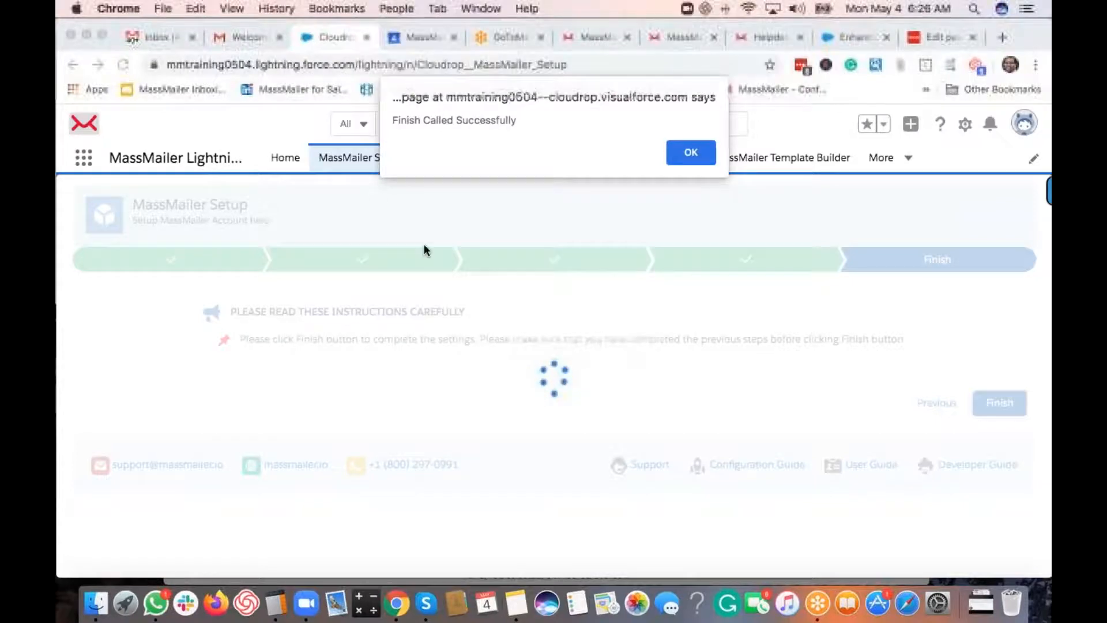
pyautogui.click(700, 157)
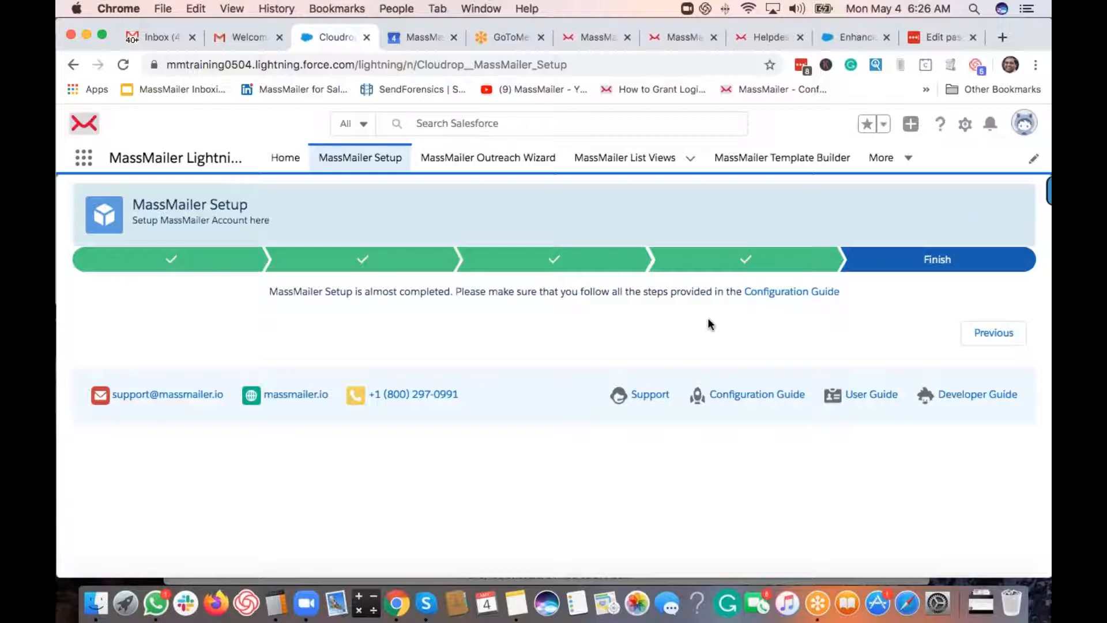
pyautogui.click(357, 165)
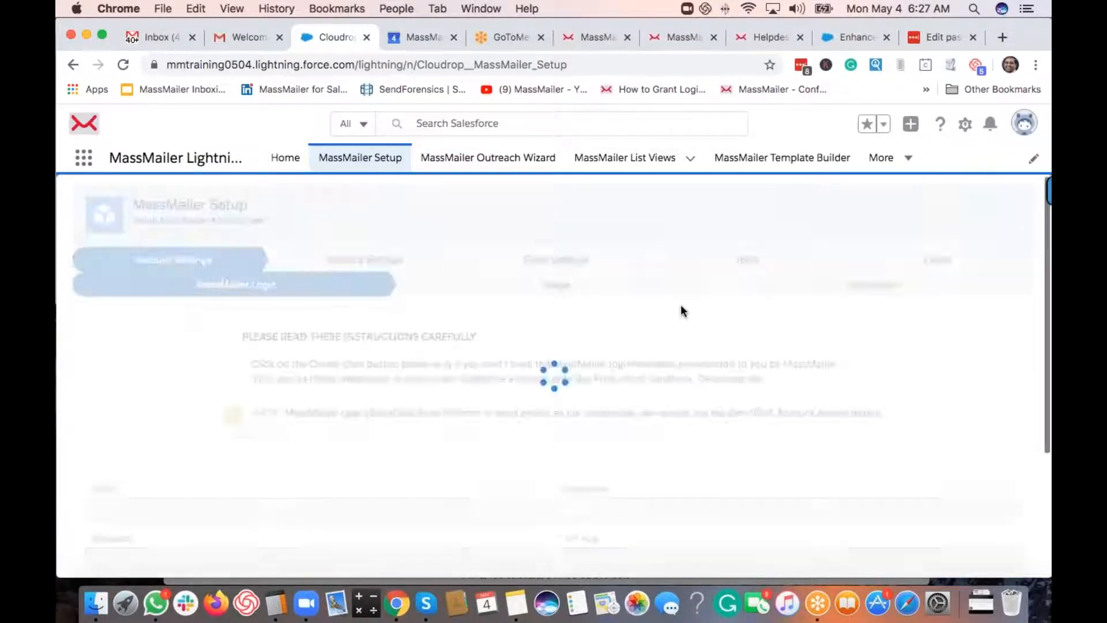
# - Re-save the Tracking Settings notification site and confirm the site-updated alert
pyautogui.click(353, 258)
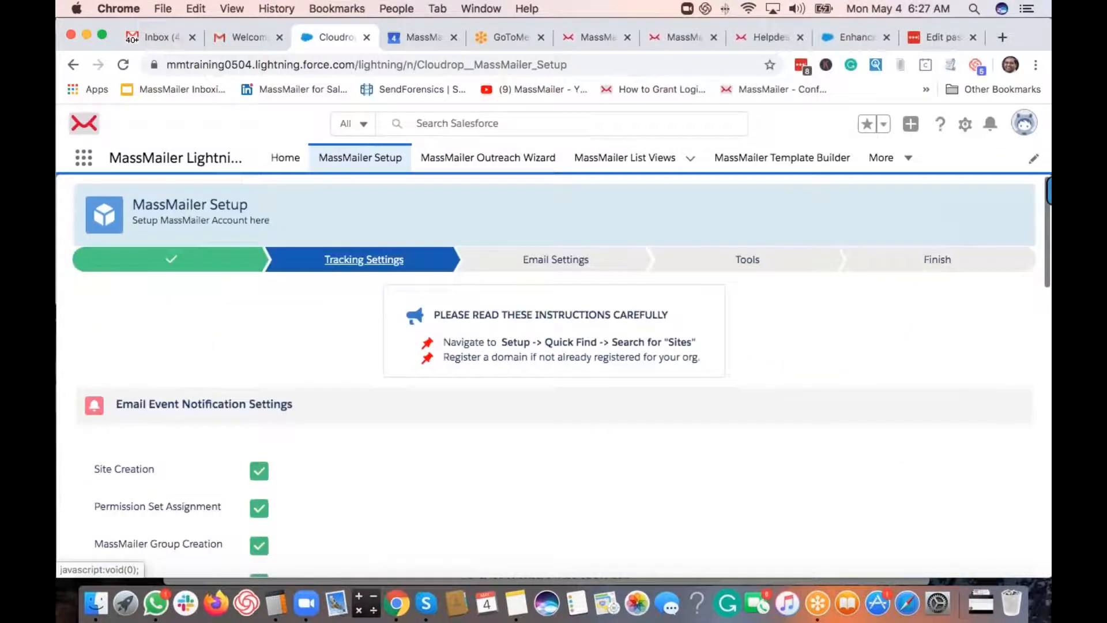
pyautogui.scroll(-5, 418, 370)
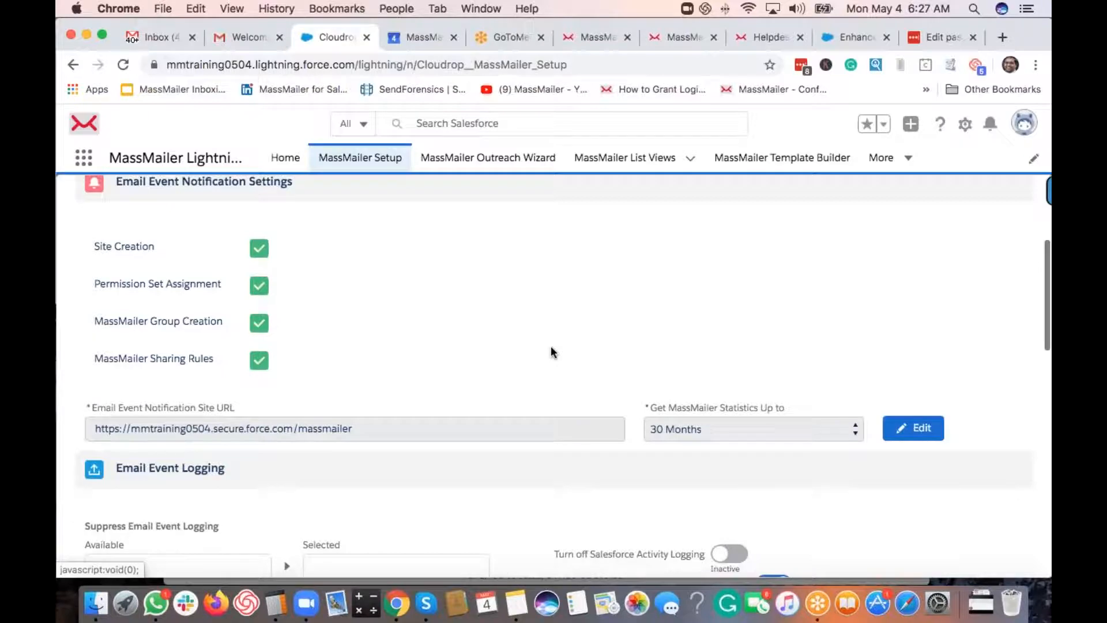
pyautogui.click(917, 428)
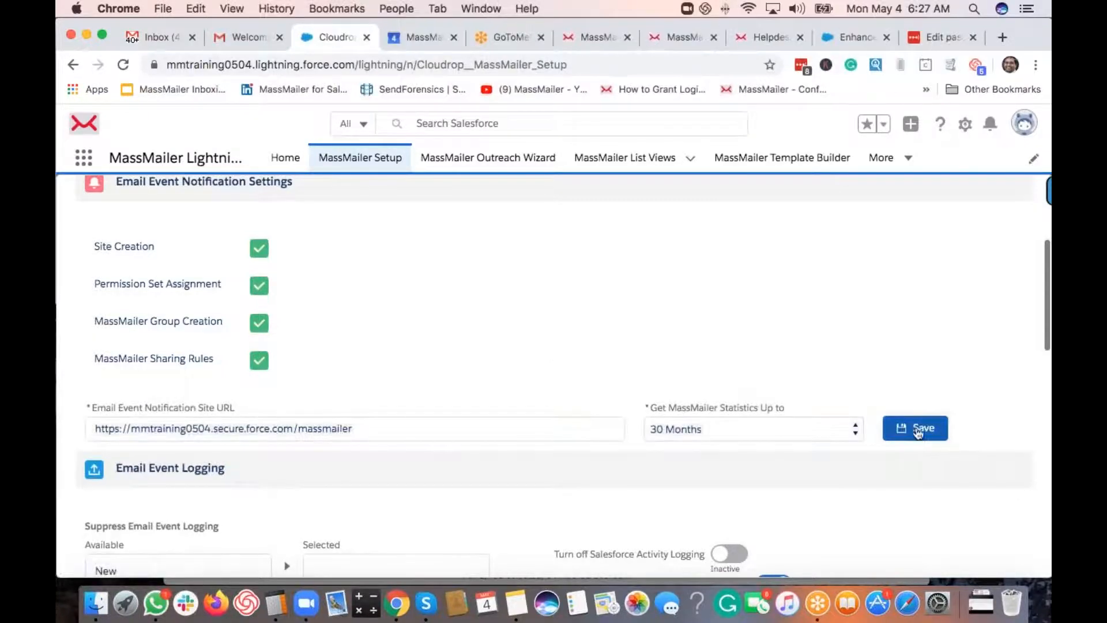
pyautogui.click(918, 431)
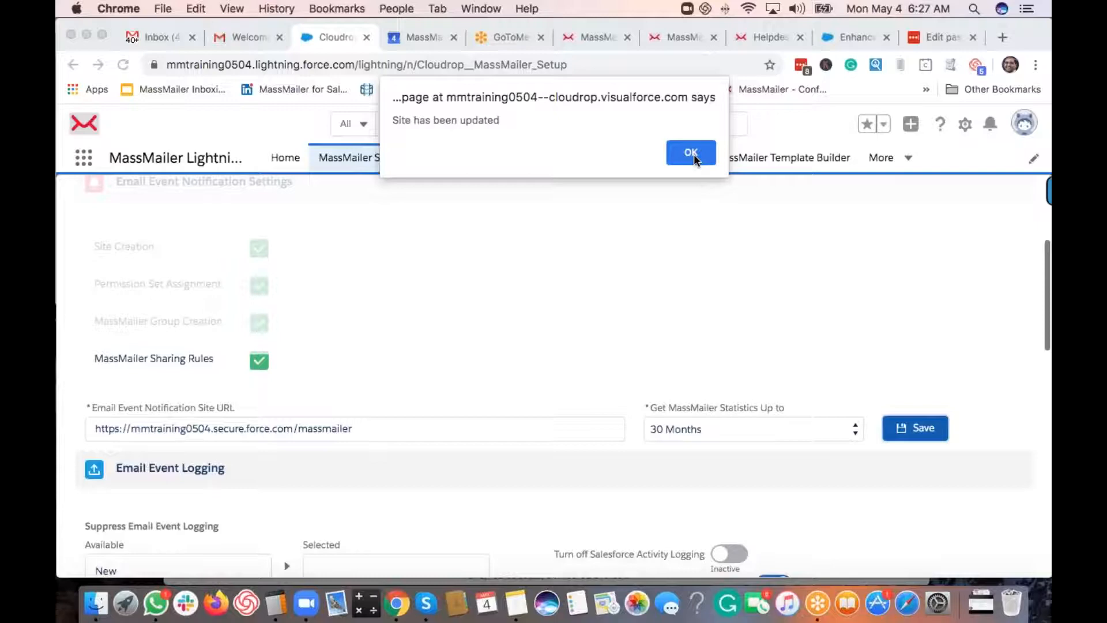
pyautogui.click(694, 154)
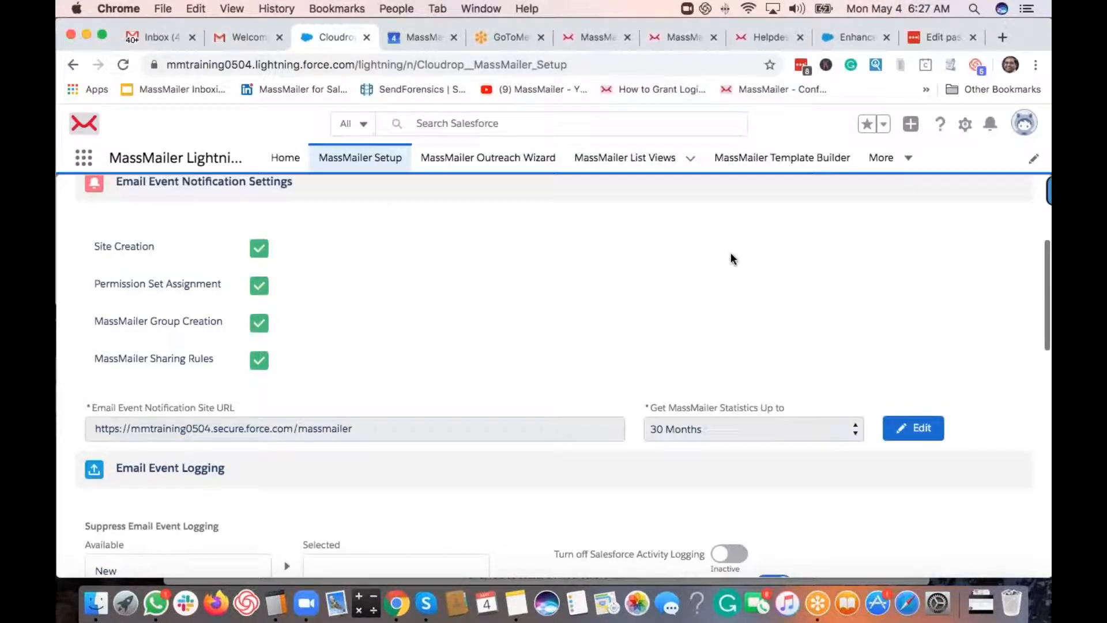
pyautogui.scroll(5, 732, 258)
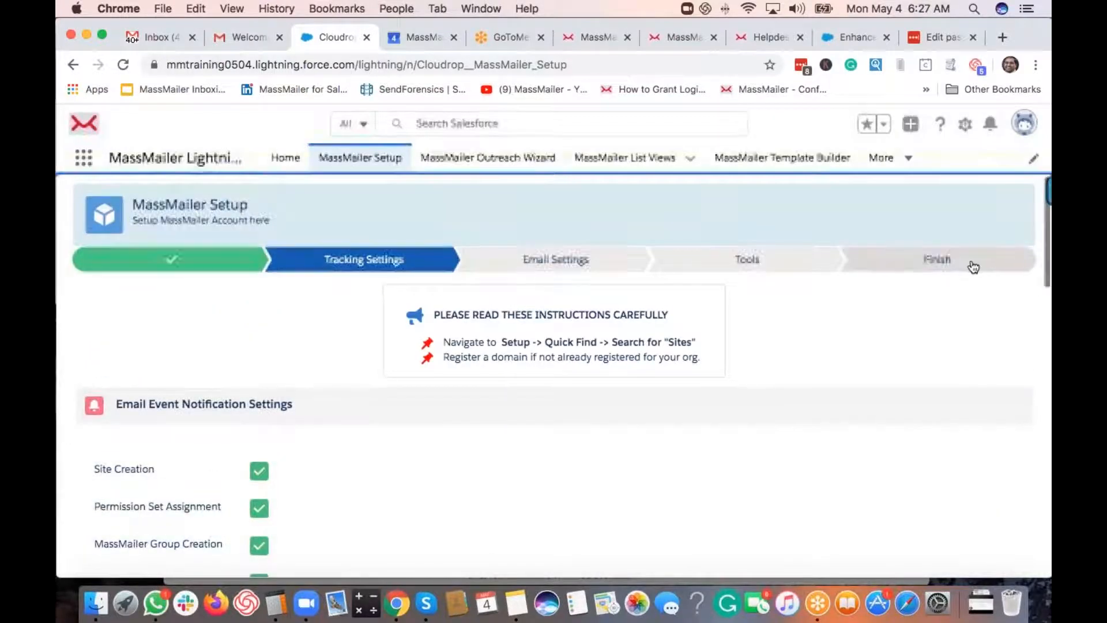
pyautogui.click(971, 264)
# - Finish the MassMailer setup again and dismiss the success alert
pyautogui.click(999, 402)
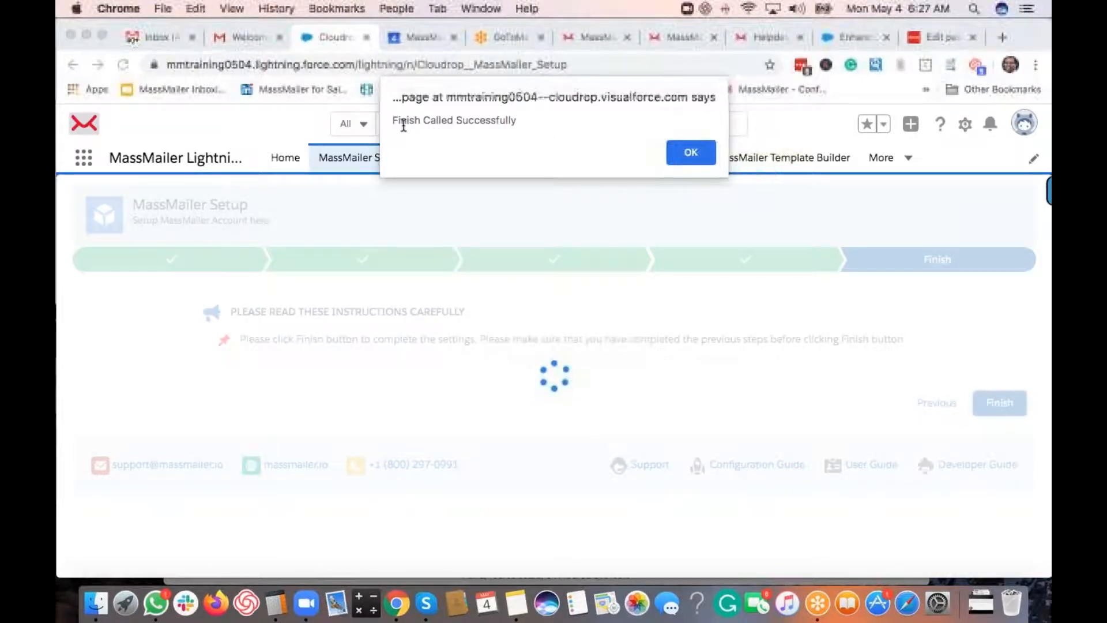
pyautogui.click(701, 155)
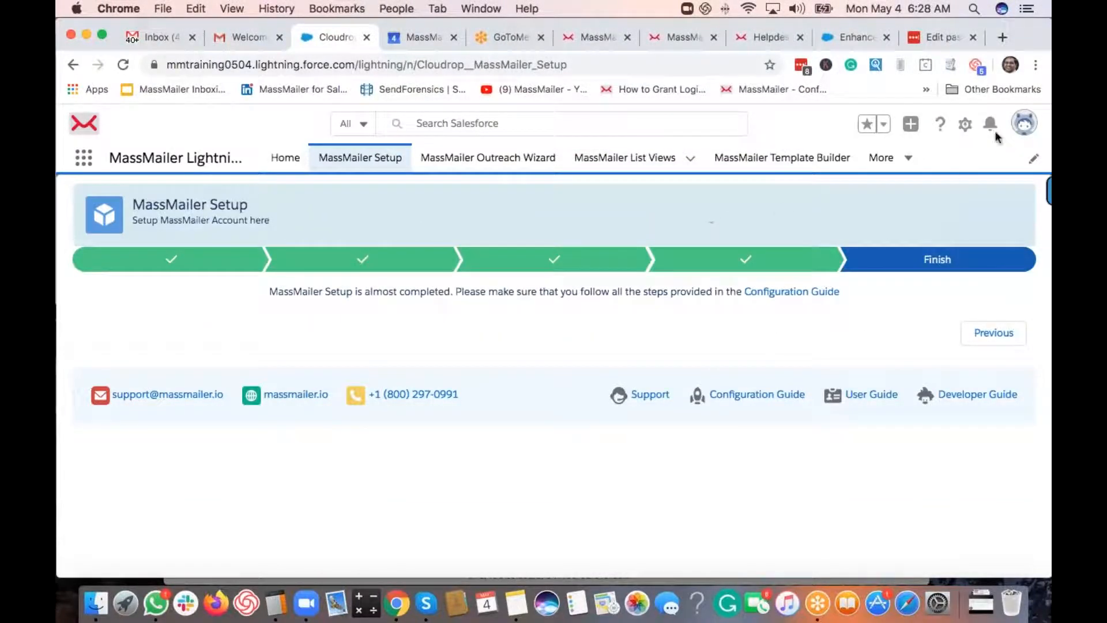
pyautogui.click(965, 128)
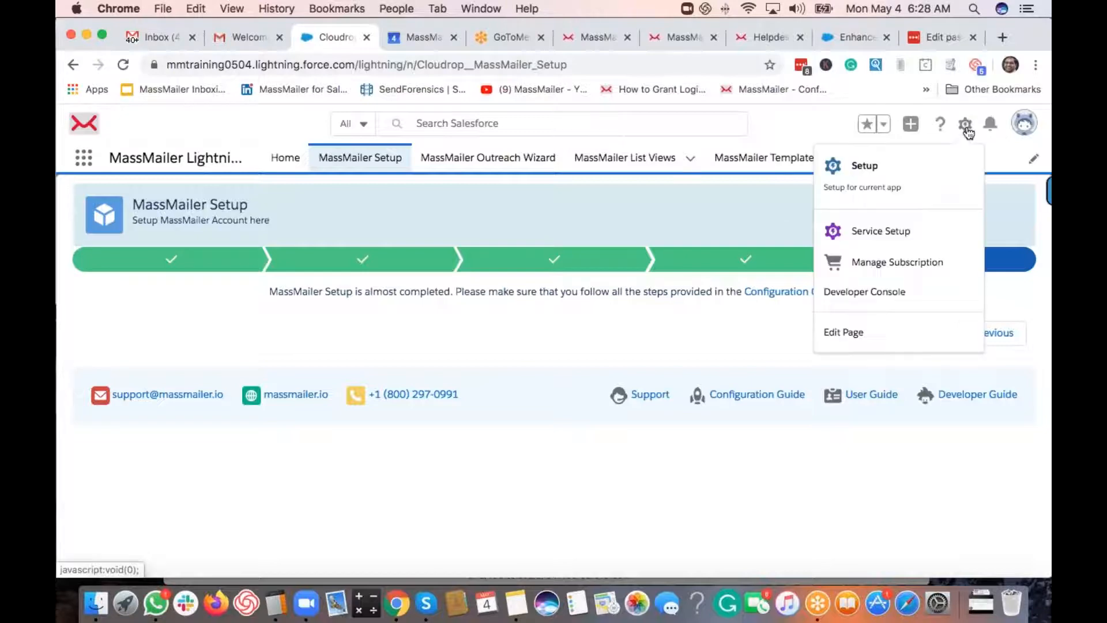
# - In Setup's Object Manager, search 'lead' and show the Lead object's Page Layouts
pyautogui.click(865, 166)
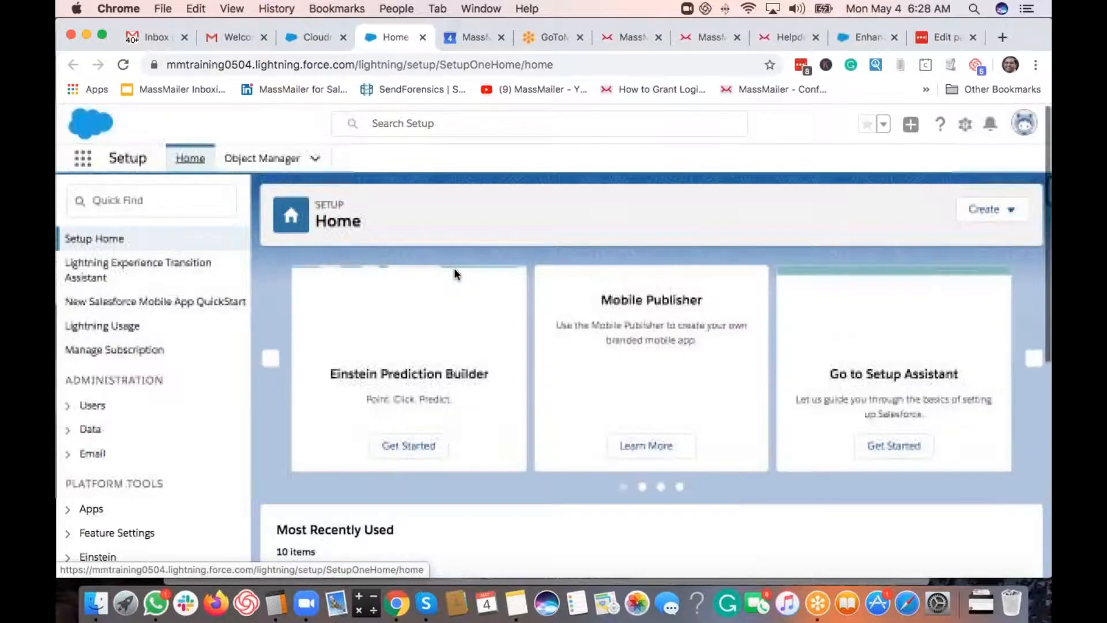
pyautogui.click(254, 157)
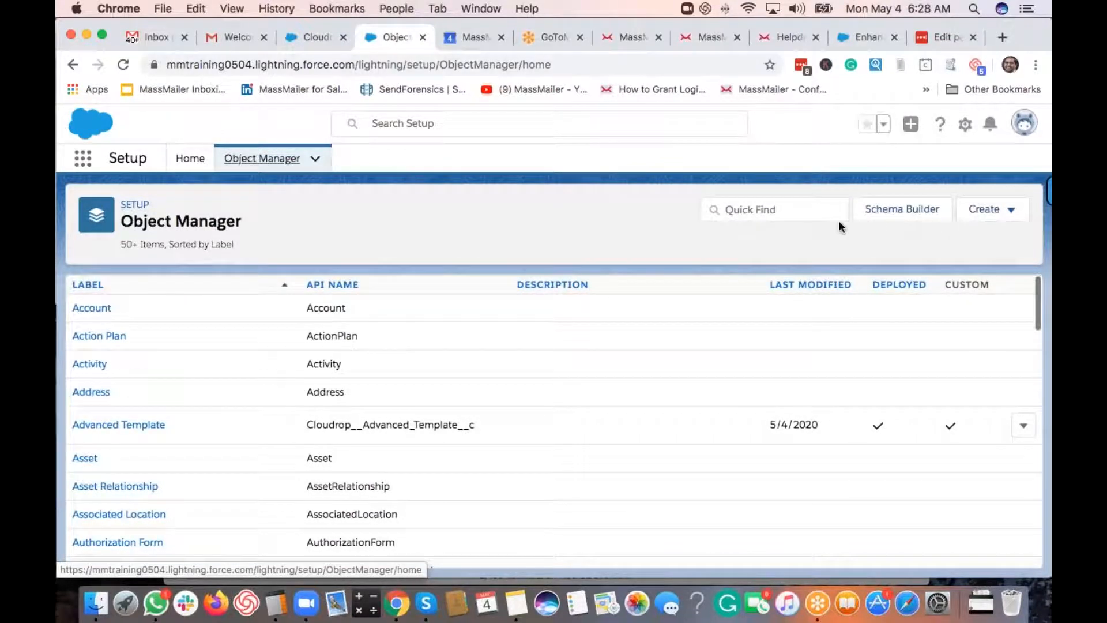
pyautogui.click(788, 210)
pyautogui.write('lead')
pyautogui.click(86, 308)
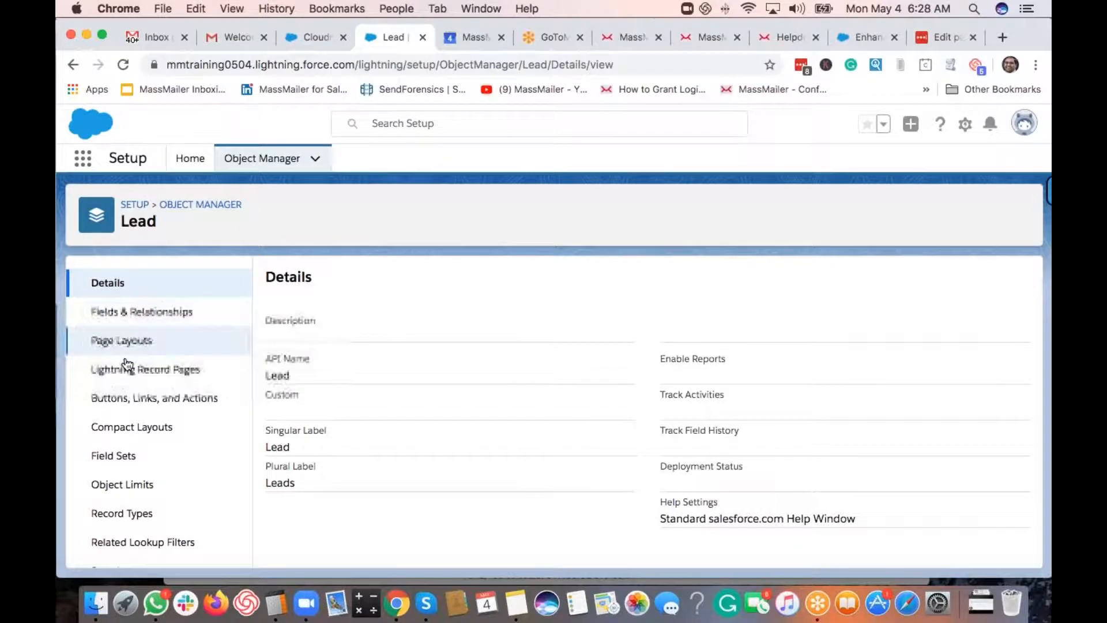
pyautogui.click(173, 358)
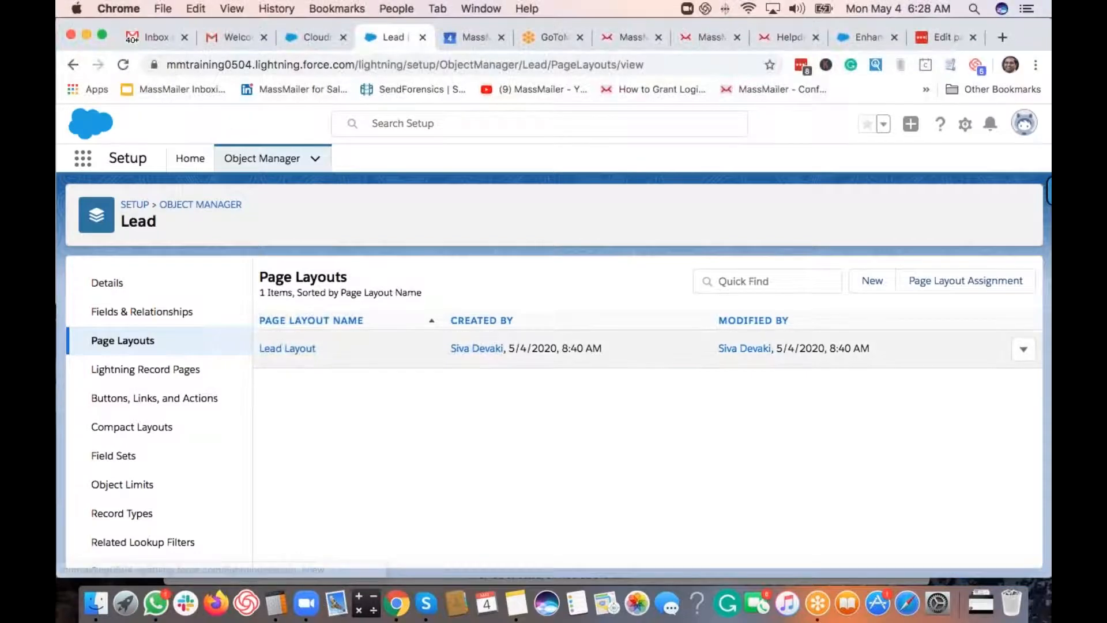
# - Edit the Lead Layout and add Send Via MassMailer to its Custom Buttons
pyautogui.click(298, 350)
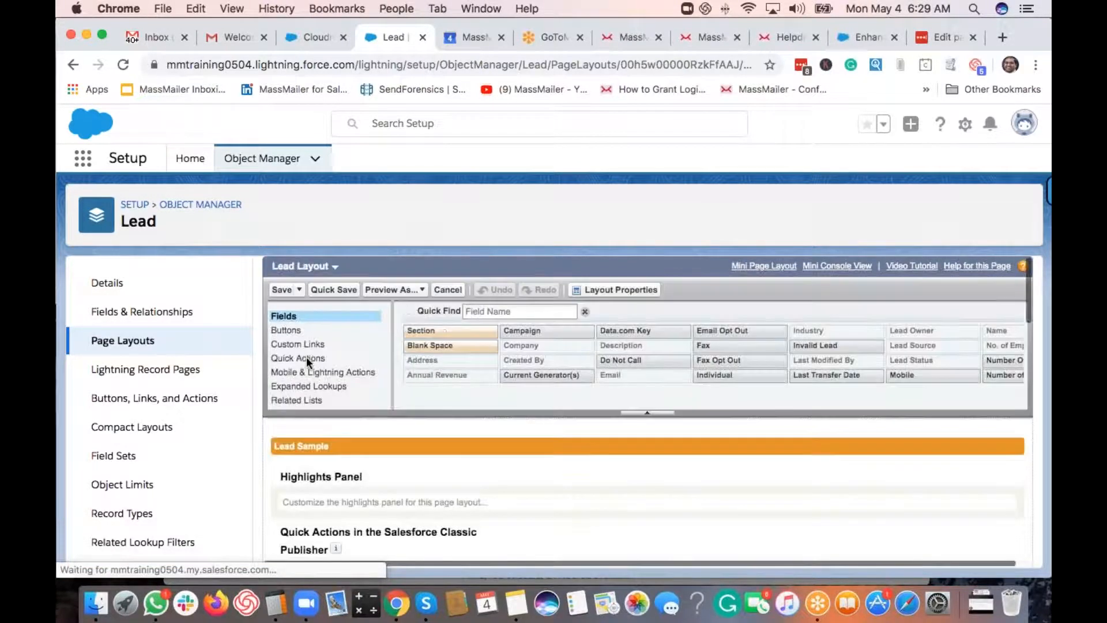
pyautogui.click(291, 330)
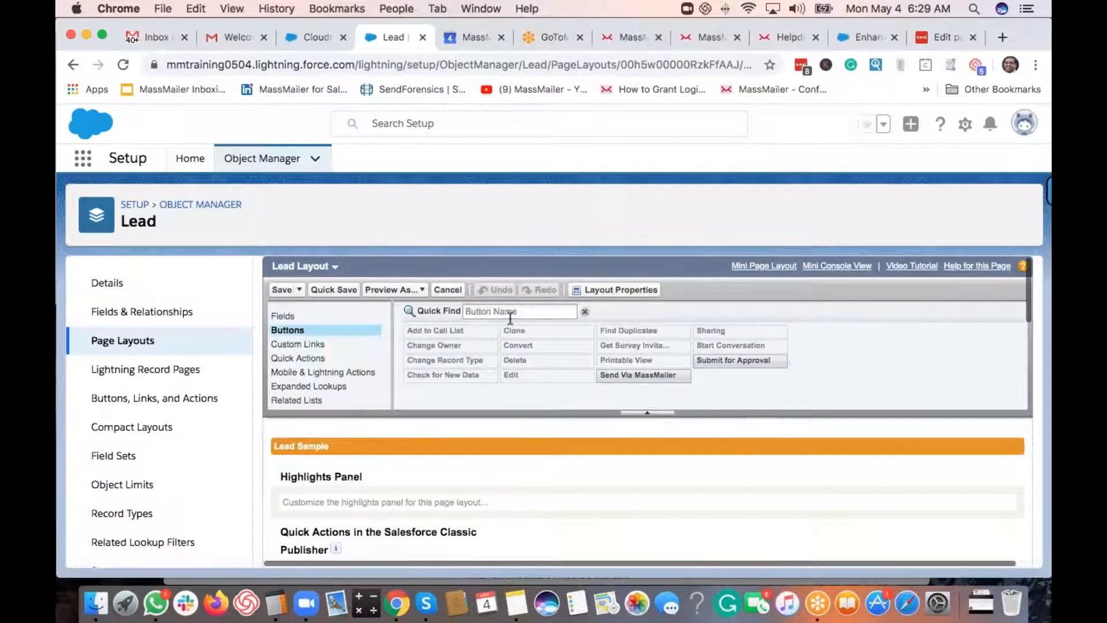
pyautogui.scroll(-5, 654, 453)
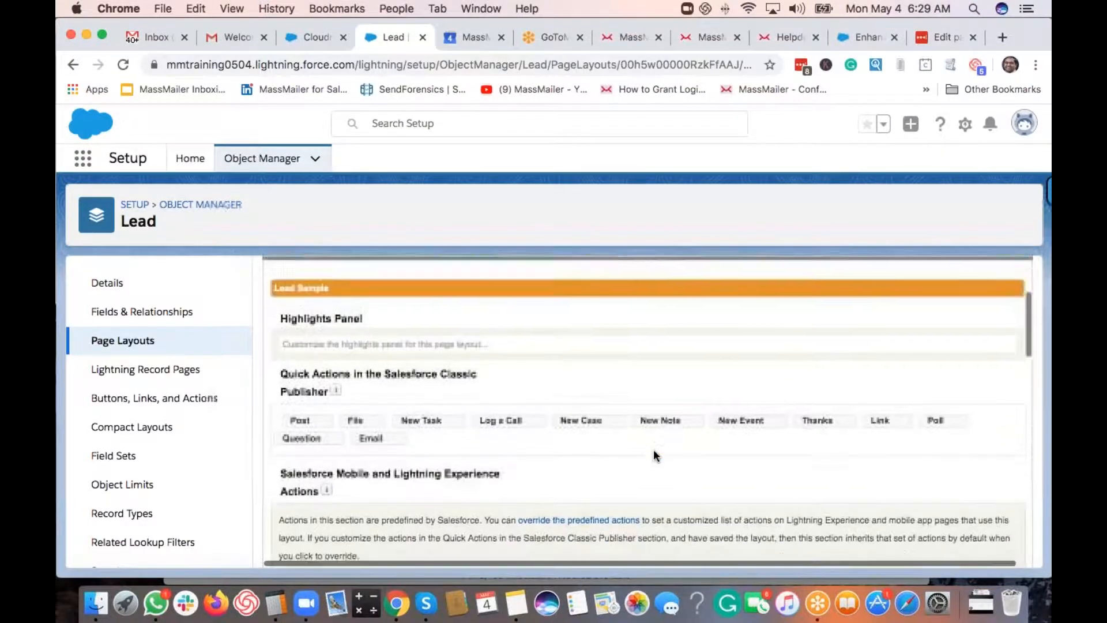
pyautogui.scroll(-3, 653, 449)
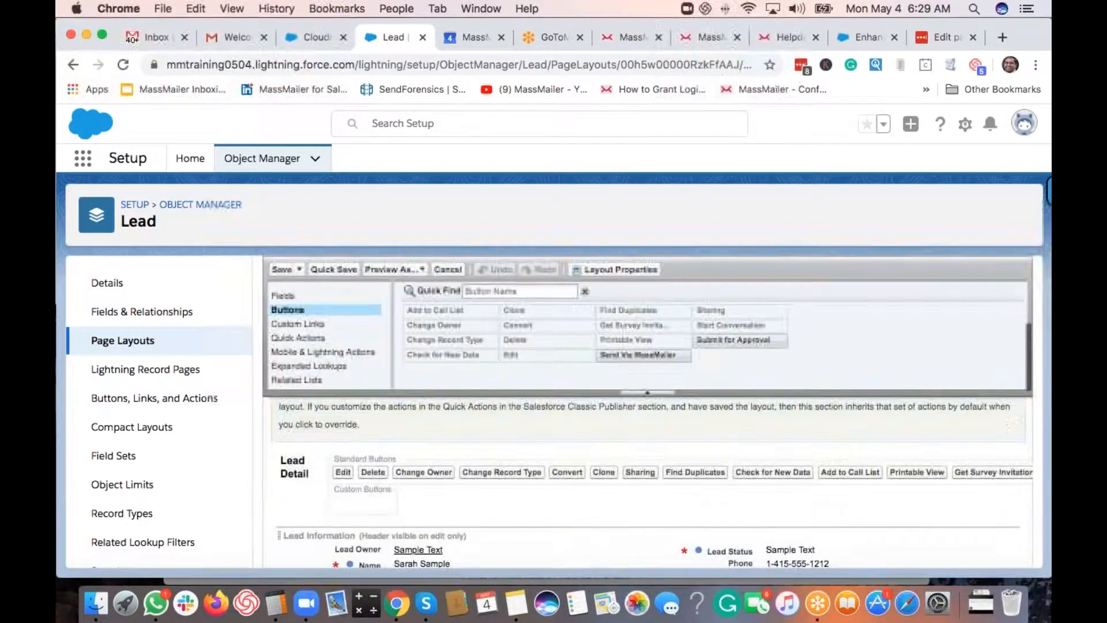
pyautogui.moveTo(644, 355); pyautogui.dragTo(404, 501)
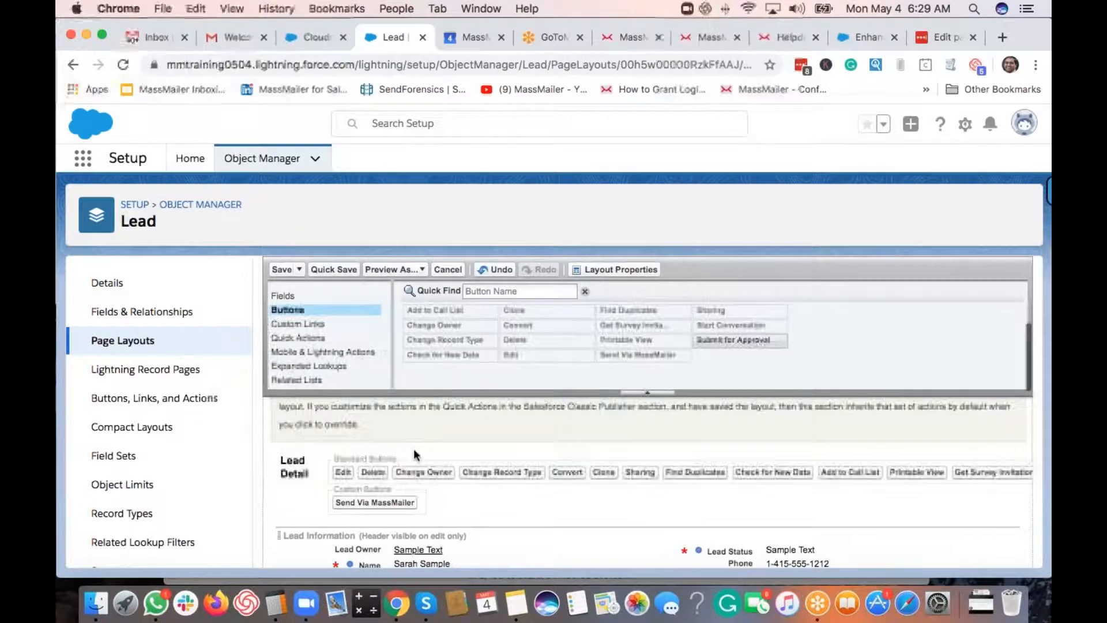
pyautogui.scroll(2, 458, 462)
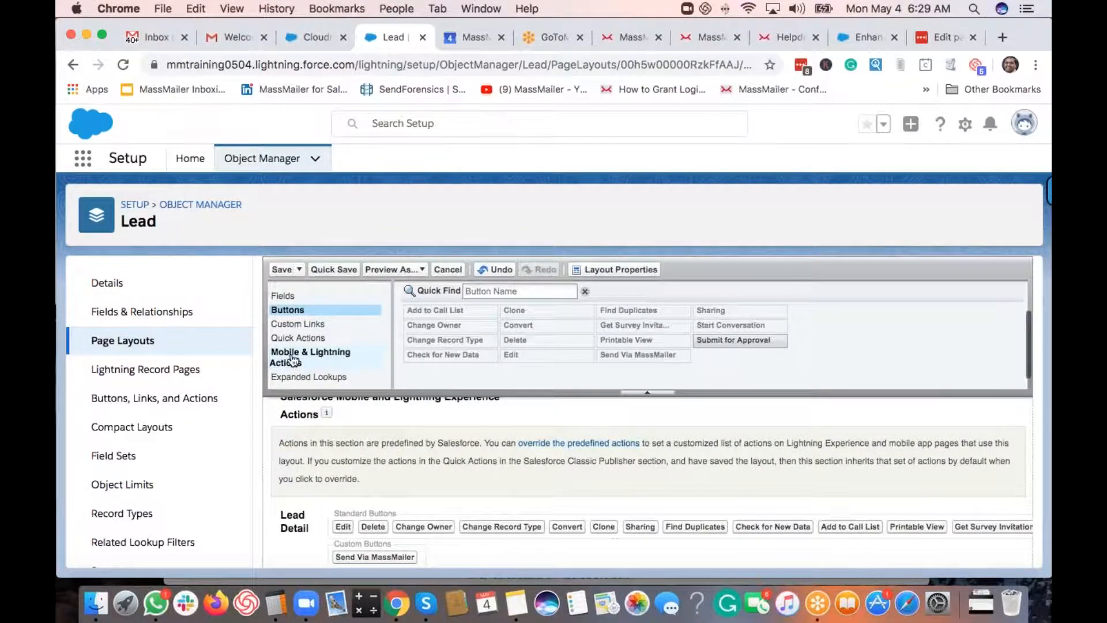
# - Override predefined actions and add Send Via MassMailer to the Mobile & Lightning Actions
pyautogui.click(293, 360)
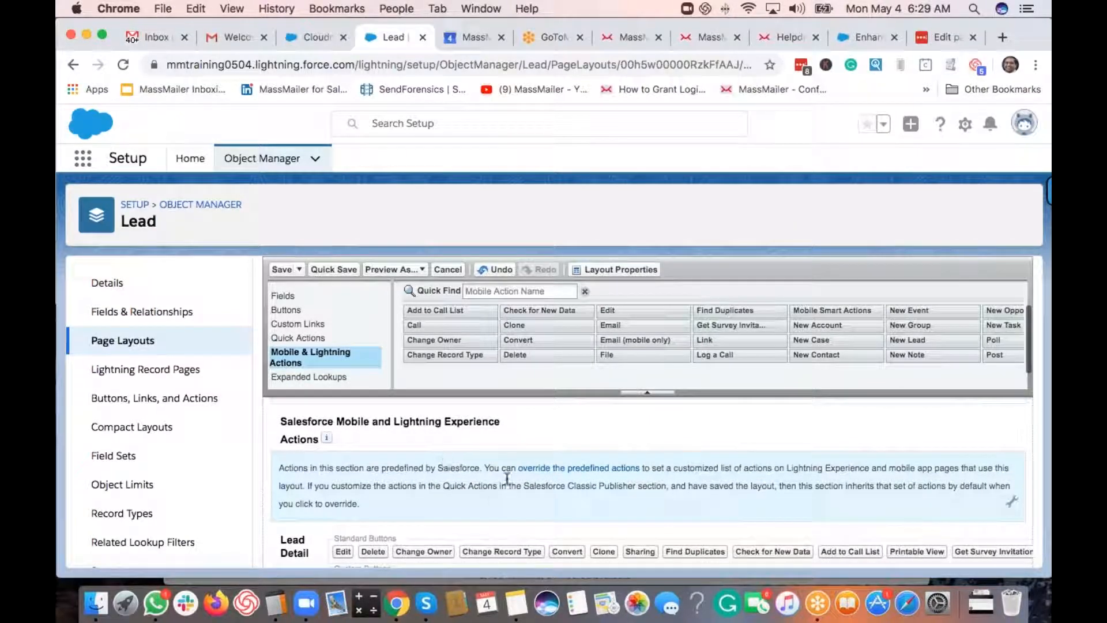
pyautogui.click(577, 468)
pyautogui.click(525, 291)
pyautogui.write('send')
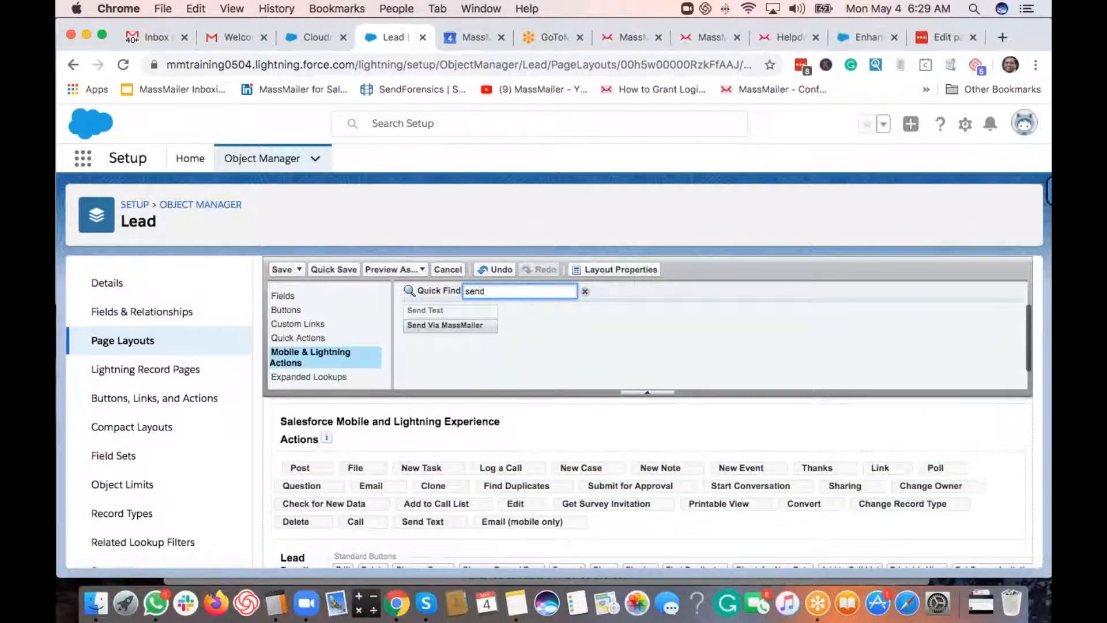
pyautogui.moveTo(482, 325); pyautogui.dragTo(627, 515)
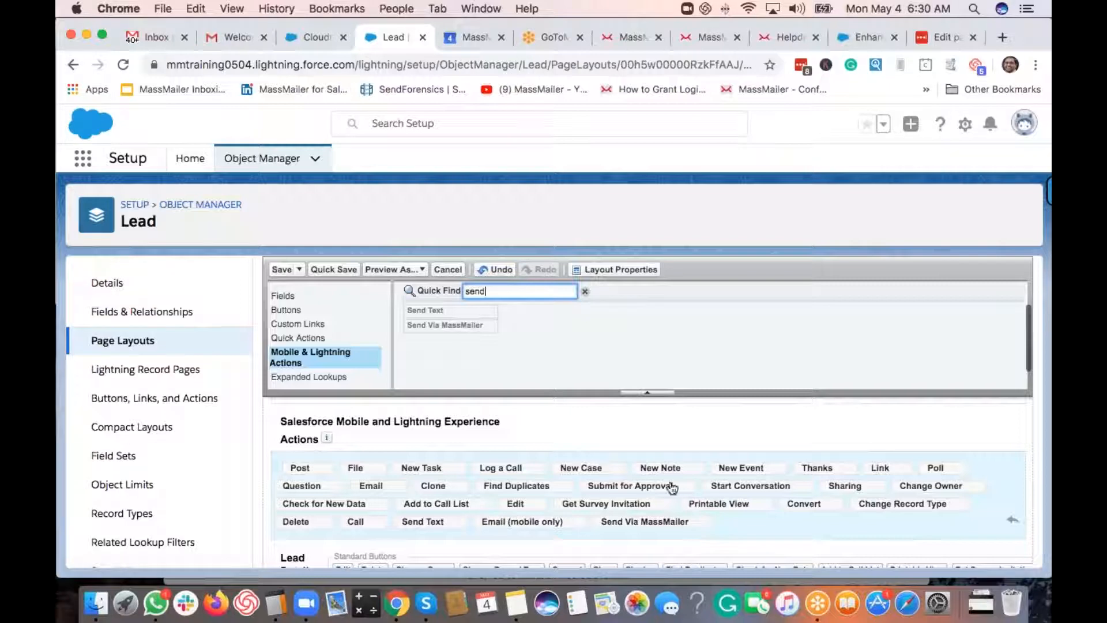
pyautogui.scroll(-2, 669, 487)
pyautogui.scroll(-2, 343, 370)
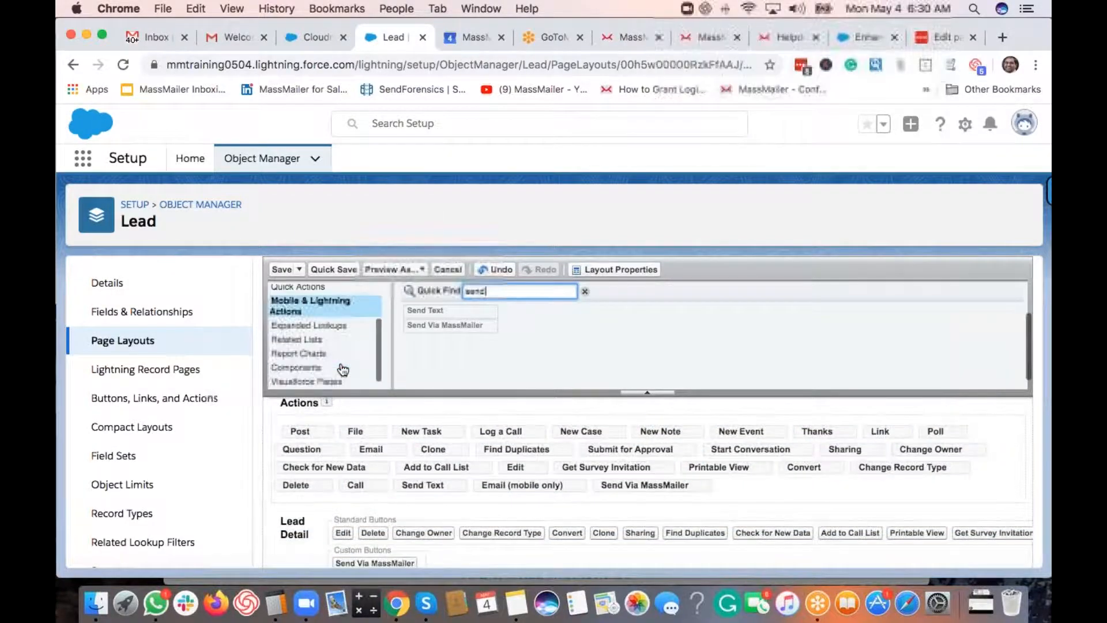
# - Filter related lists by 'mass' and drag MassMailer Email Status and Suppression List into the Lead layout
pyautogui.click(317, 339)
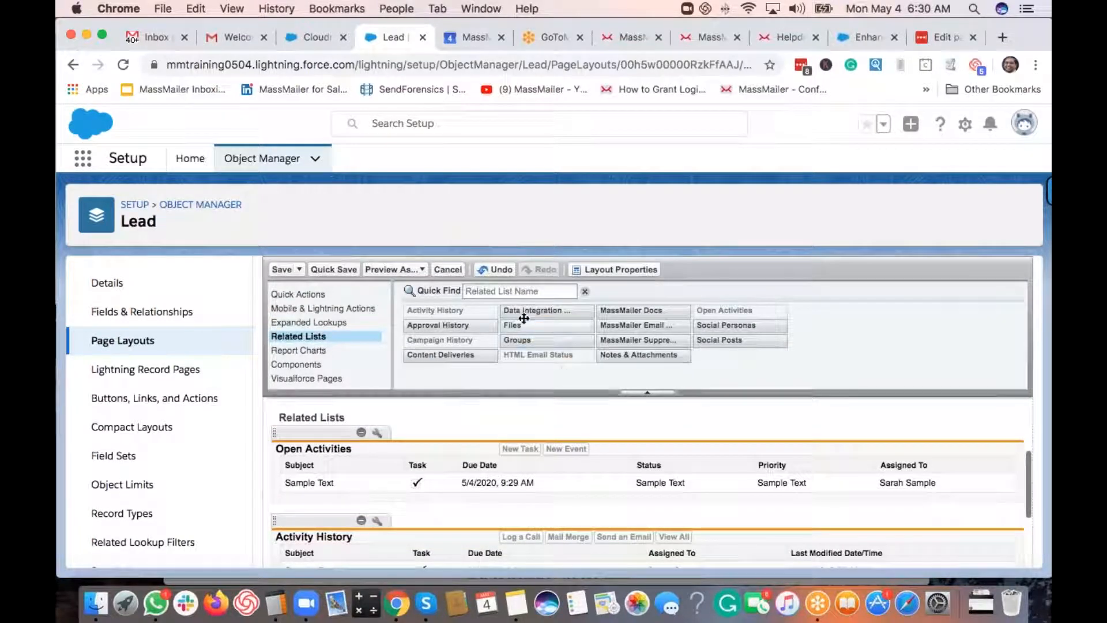
pyautogui.click(518, 291)
pyautogui.write('m')
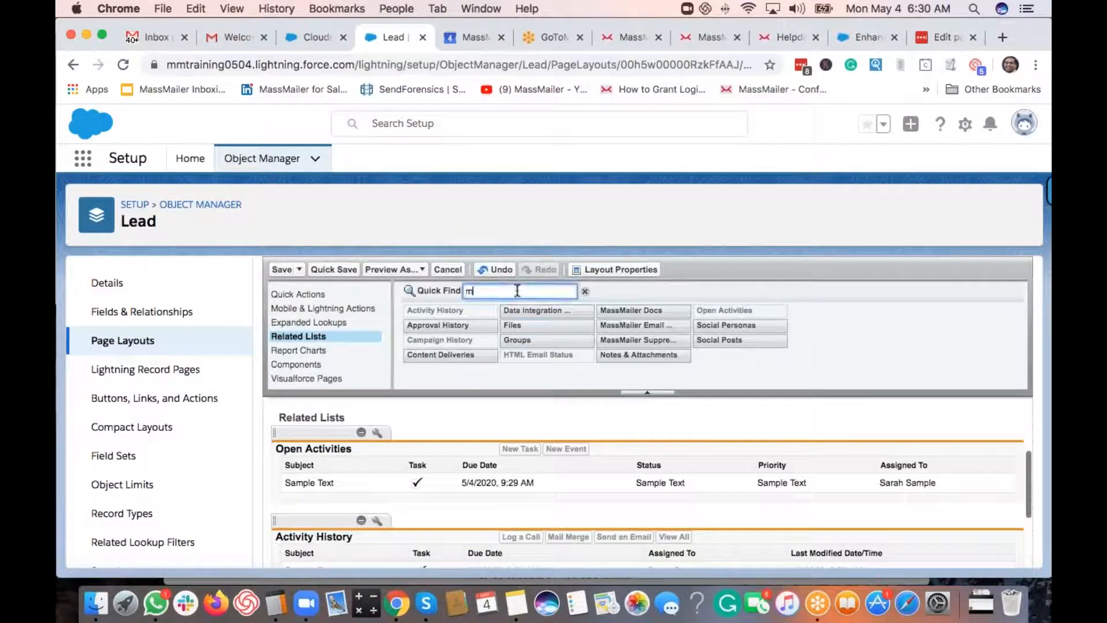
pyautogui.write('ass')
pyautogui.moveTo(459, 328); pyautogui.dragTo(389, 432)
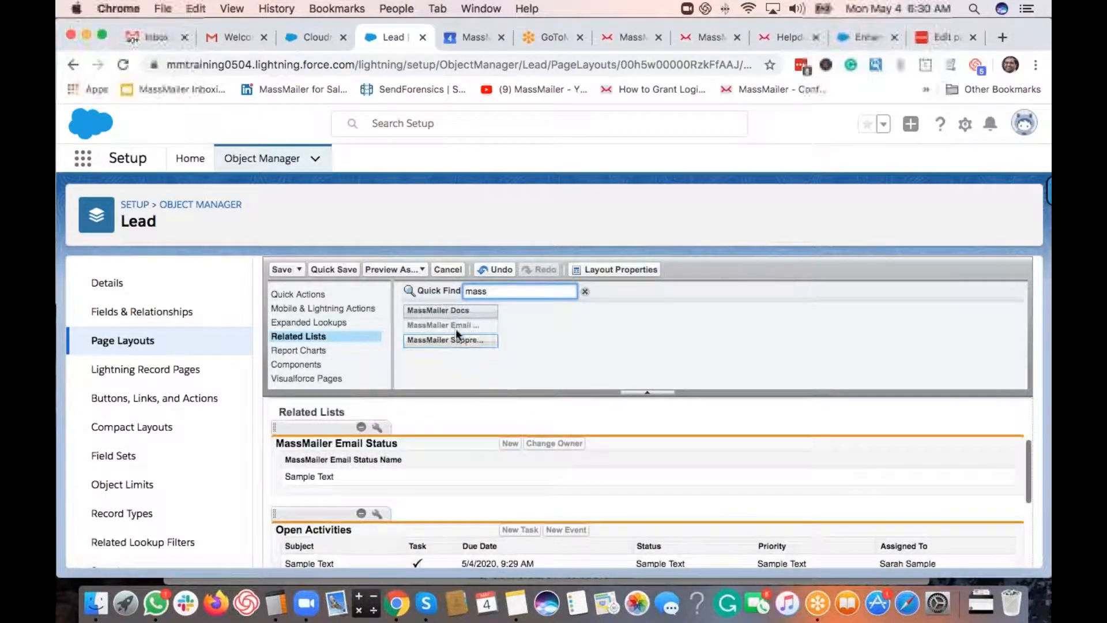
pyautogui.moveTo(448, 375); pyautogui.dragTo(402, 490)
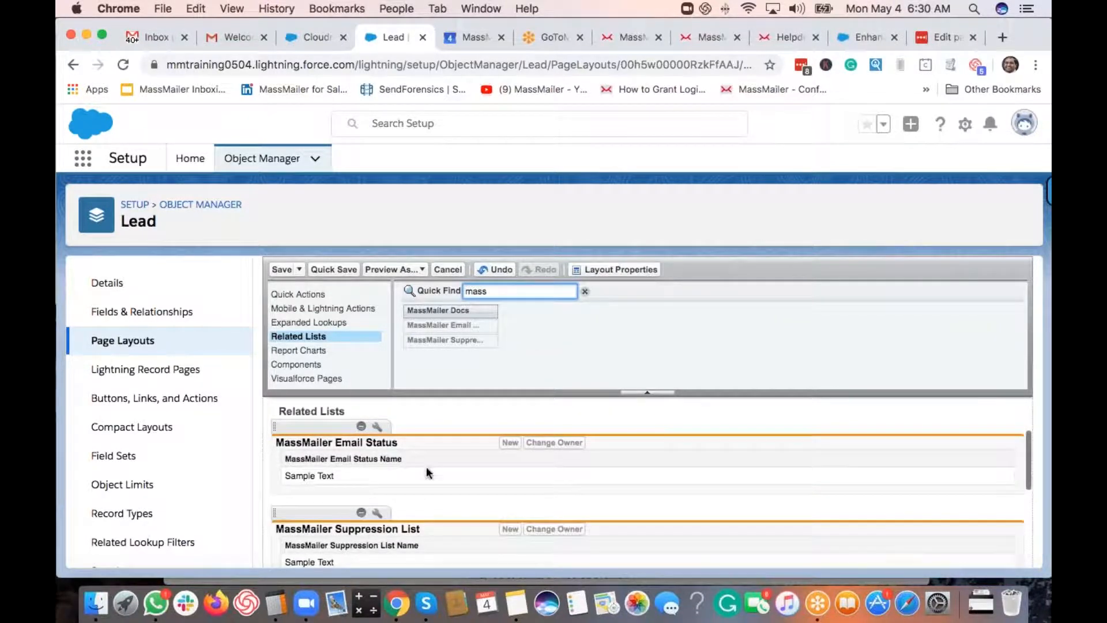
pyautogui.scroll(-1, 427, 469)
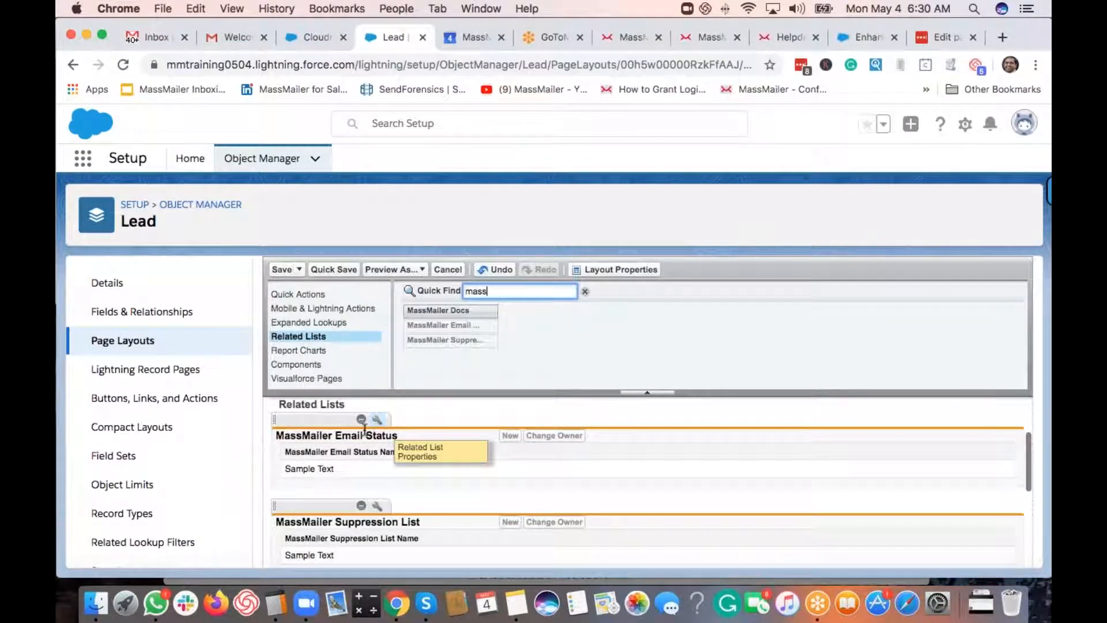
pyautogui.click(378, 420)
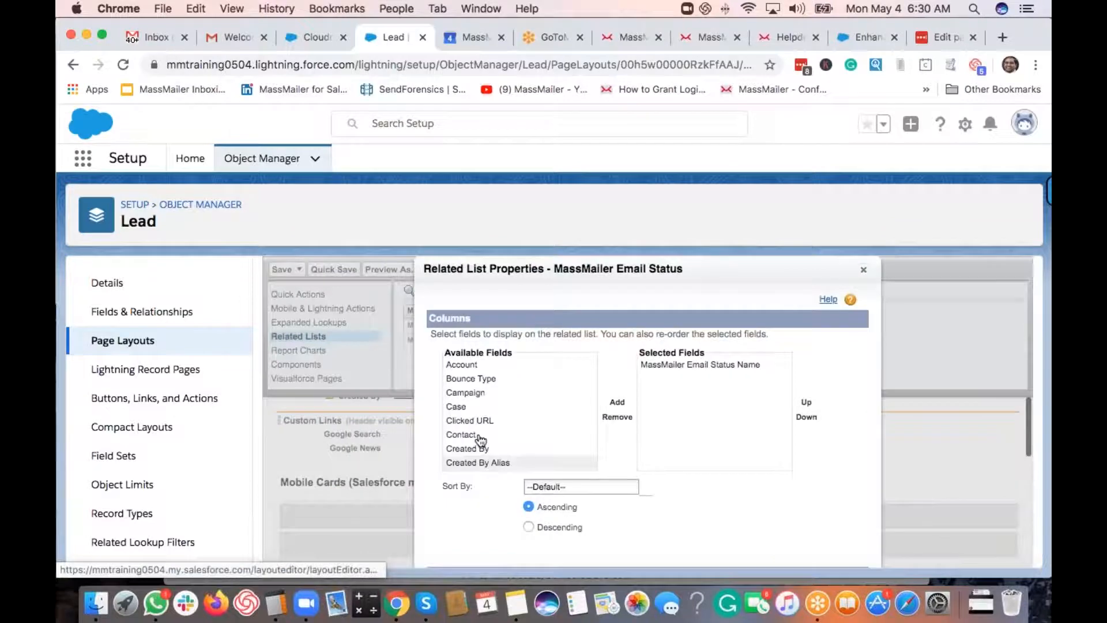
# - Add Bounce Type, Clicked URL and Email through Event columns to the Email Status related list
pyautogui.click(471, 379)
pyautogui.click(617, 400)
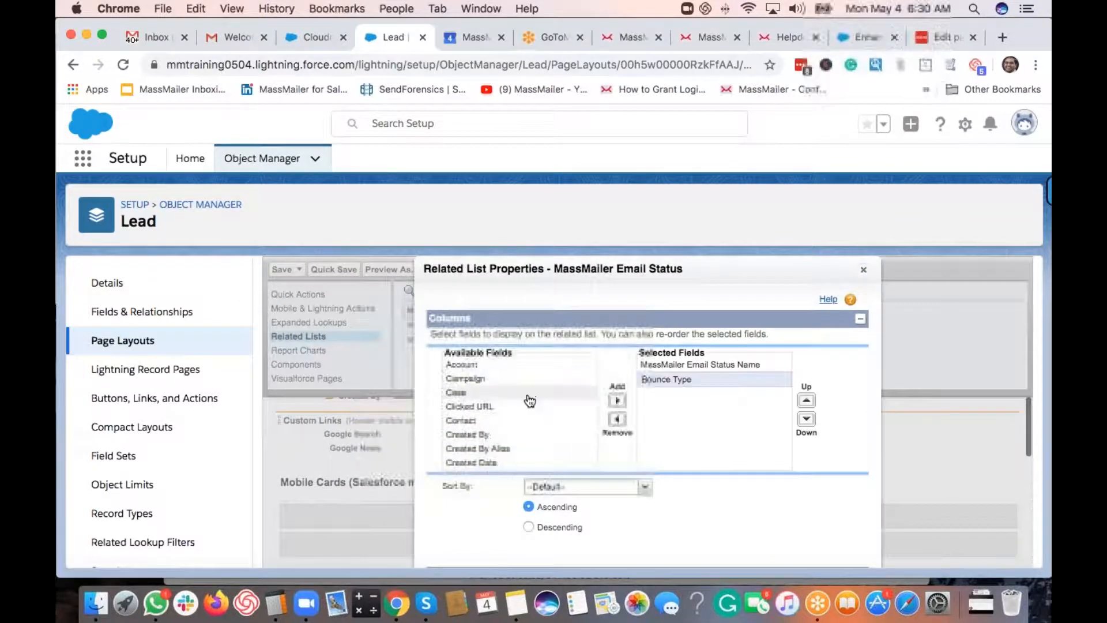
pyautogui.click(525, 406)
pyautogui.doubleClick(522, 405)
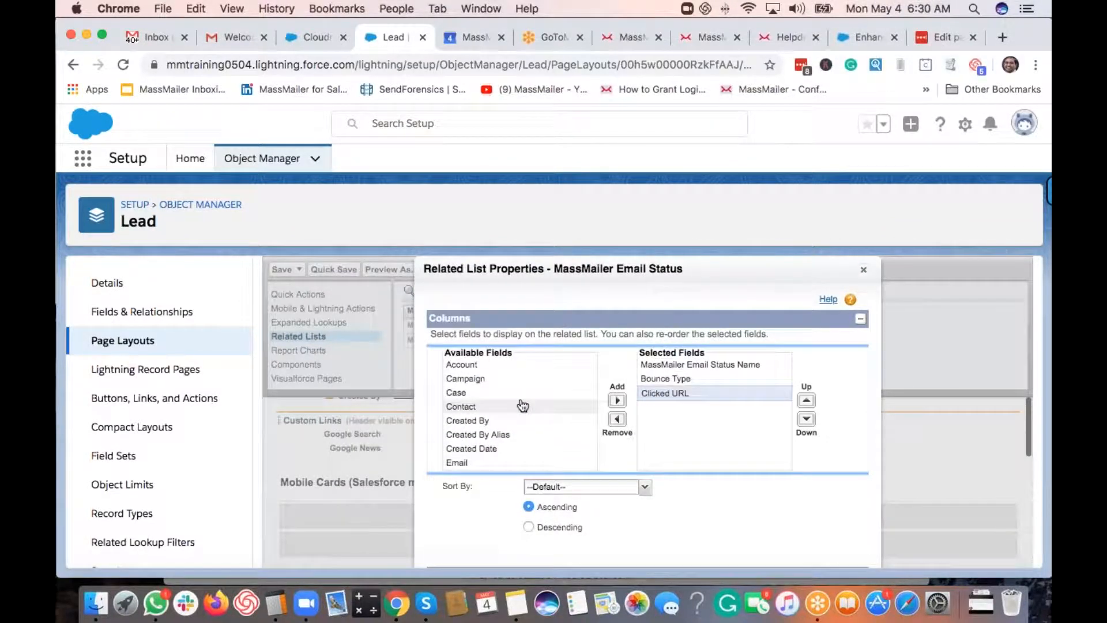
pyautogui.scroll(-2, 519, 409)
pyautogui.click(510, 416)
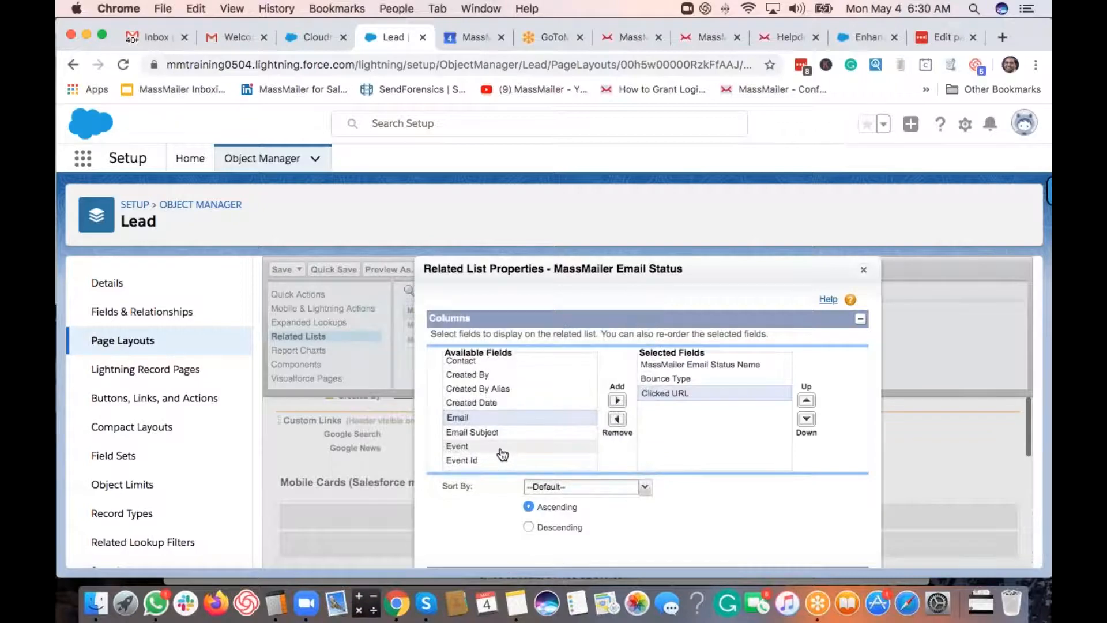
pyautogui.keyDown('shift'); pyautogui.click(502, 447); pyautogui.keyUp('shift')
pyautogui.click(617, 400)
# - Add the Event Time, Reason and Type columns to the Email Status related list
pyautogui.scroll(-2, 530, 409)
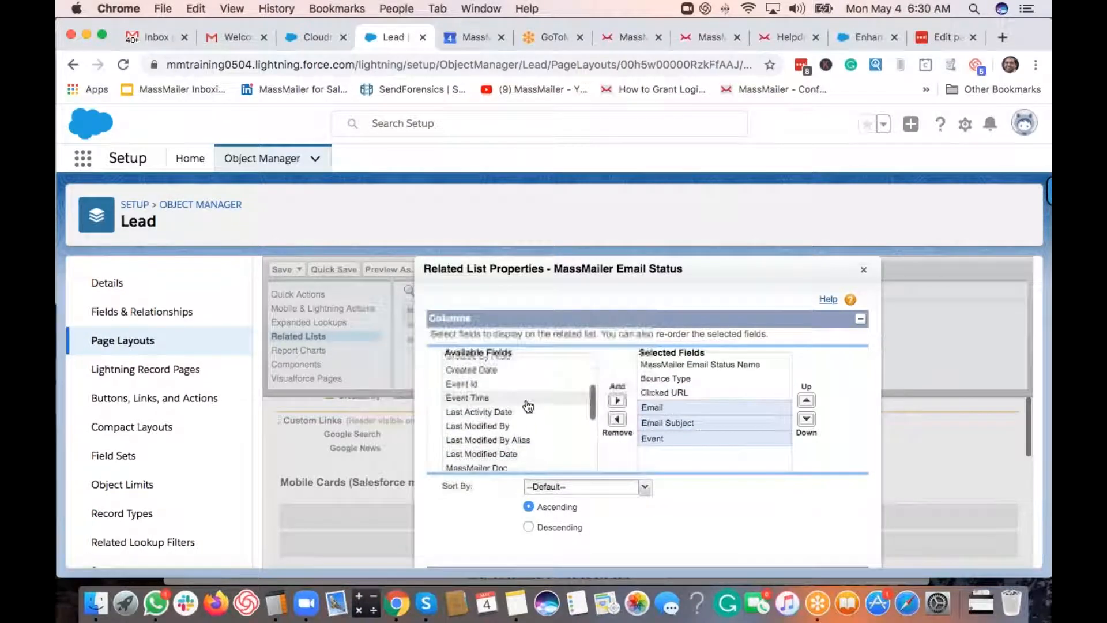
pyautogui.click(617, 400)
pyautogui.scroll(-2, 554, 412)
pyautogui.scroll(-2, 568, 416)
pyautogui.click(518, 425)
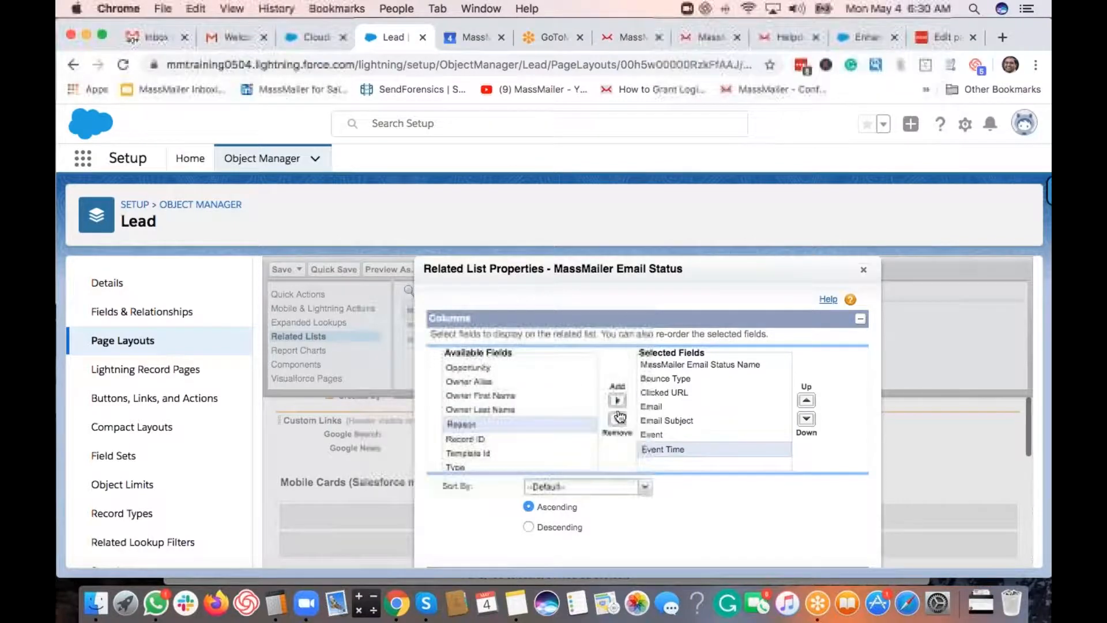
pyautogui.click(617, 400)
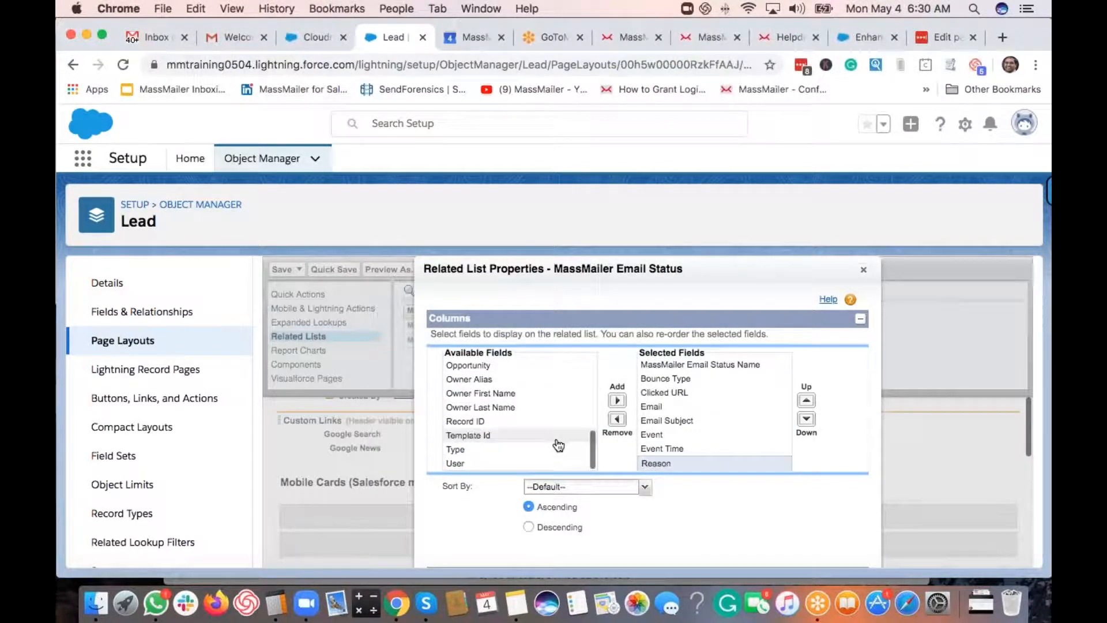
pyautogui.click(519, 449)
pyautogui.click(617, 400)
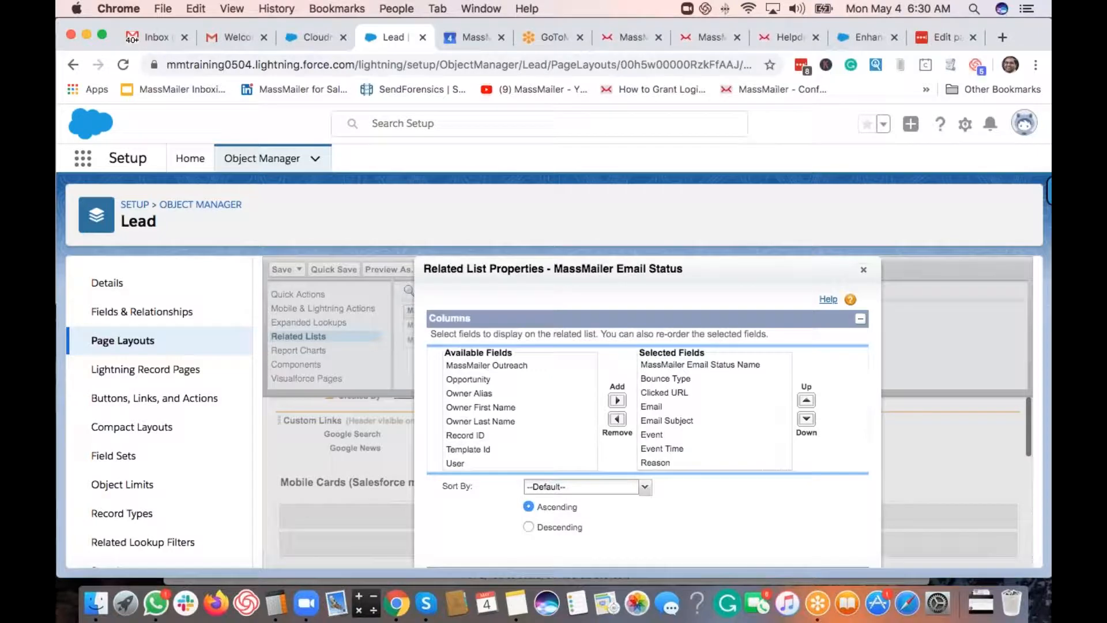
# - Remove the New and Change Owner buttons from the related list and apply the settings
pyautogui.press('super+minus')
pyautogui.press('super+minus')
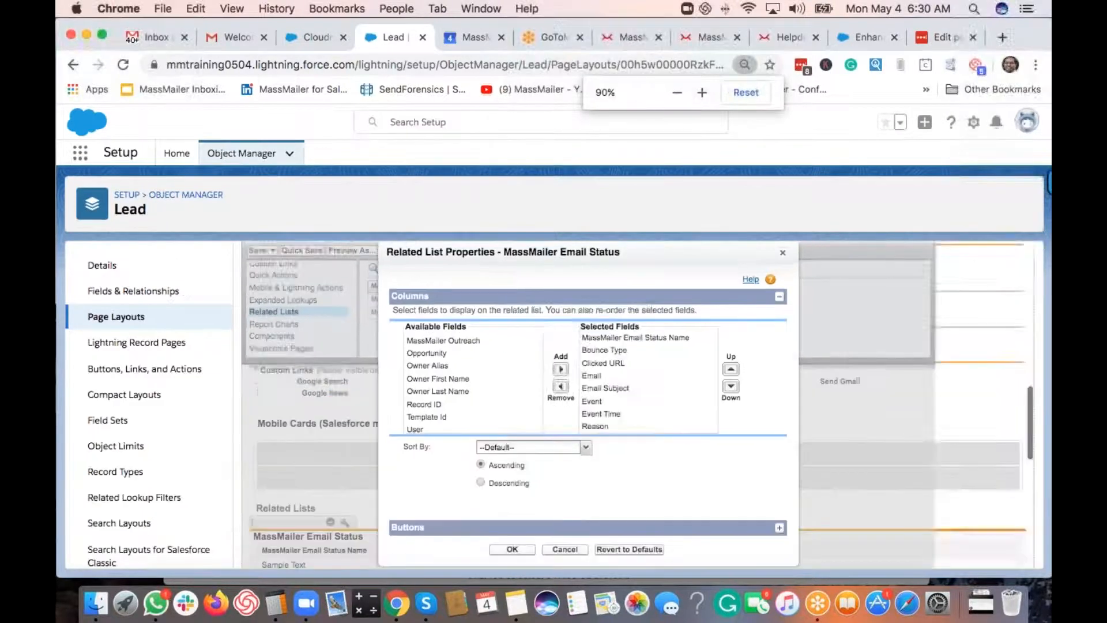
pyautogui.click(605, 528)
pyautogui.click(407, 387)
pyautogui.click(408, 368)
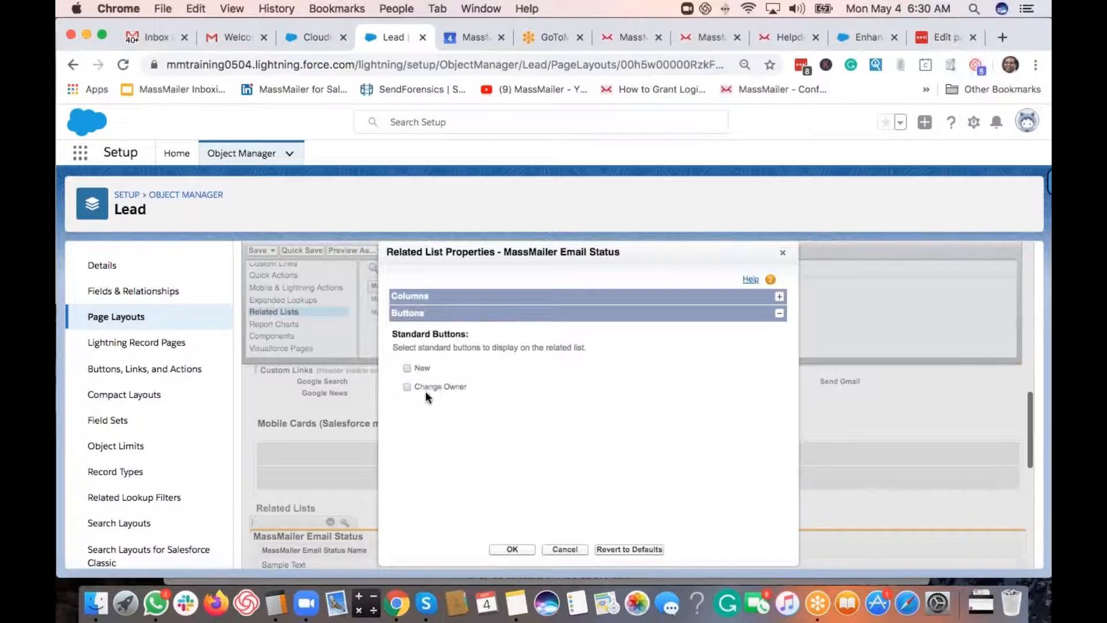
pyautogui.click(521, 553)
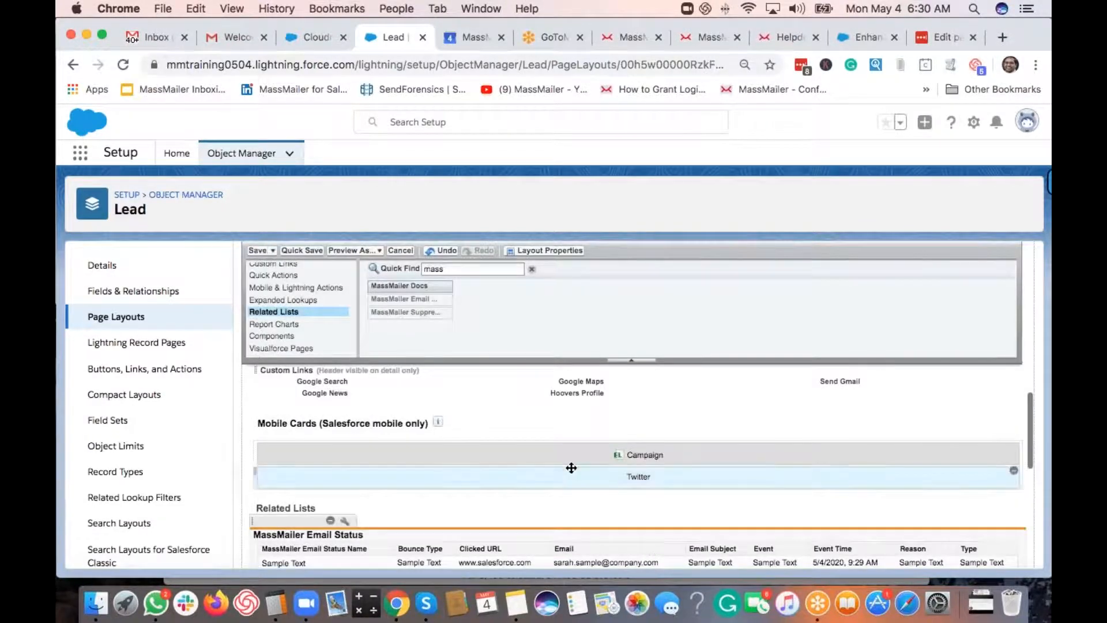
# - In Suppression List properties, add Email, Event Time, Reason, Suppression Type, Type and Unsubscribe Group columns
pyautogui.scroll(-5, 569, 455)
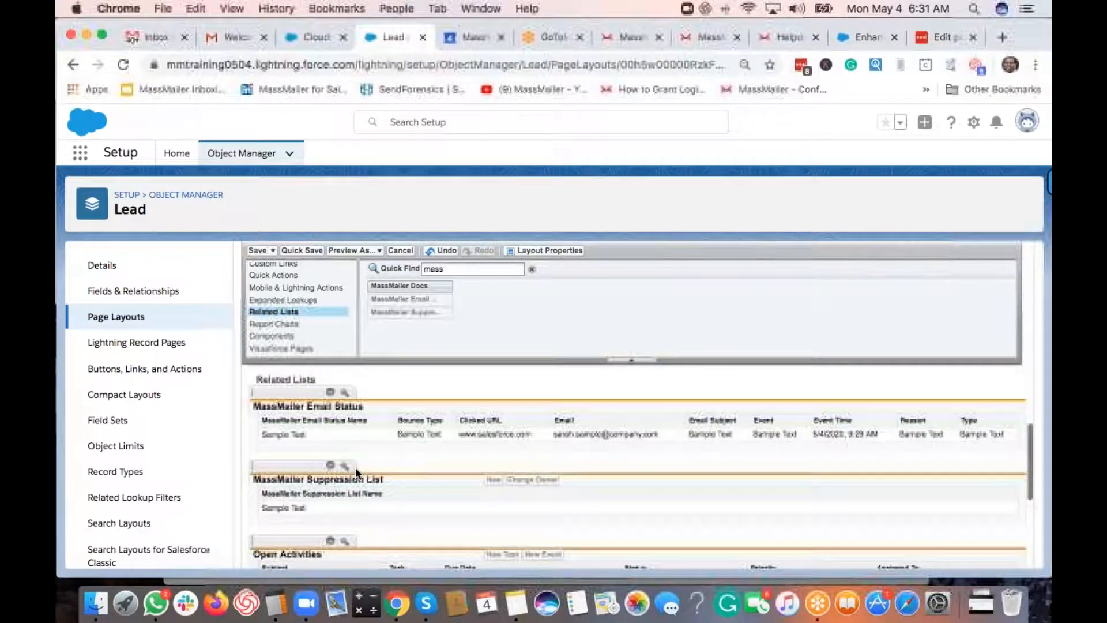
pyautogui.click(345, 466)
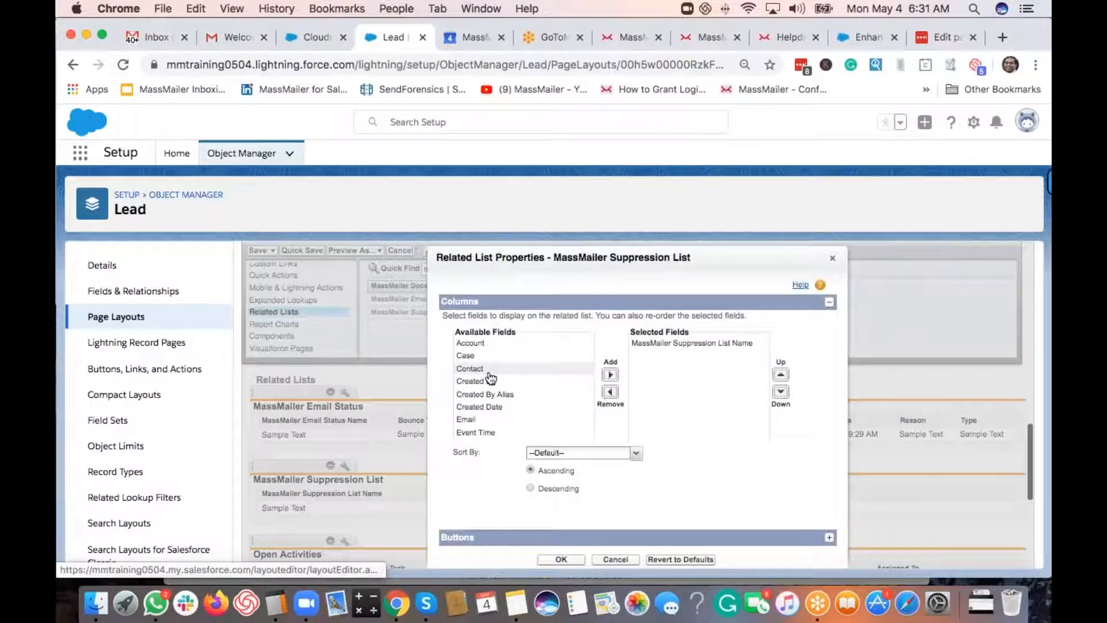
pyautogui.scroll(-3, 502, 397)
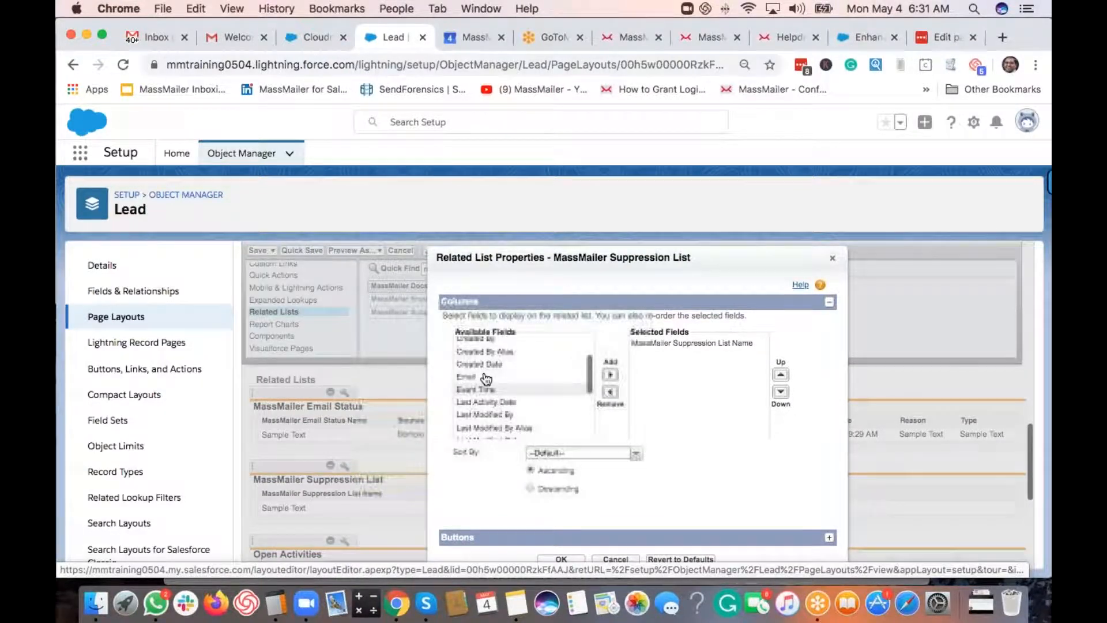
pyautogui.moveTo(485, 376); pyautogui.dragTo(486, 388)
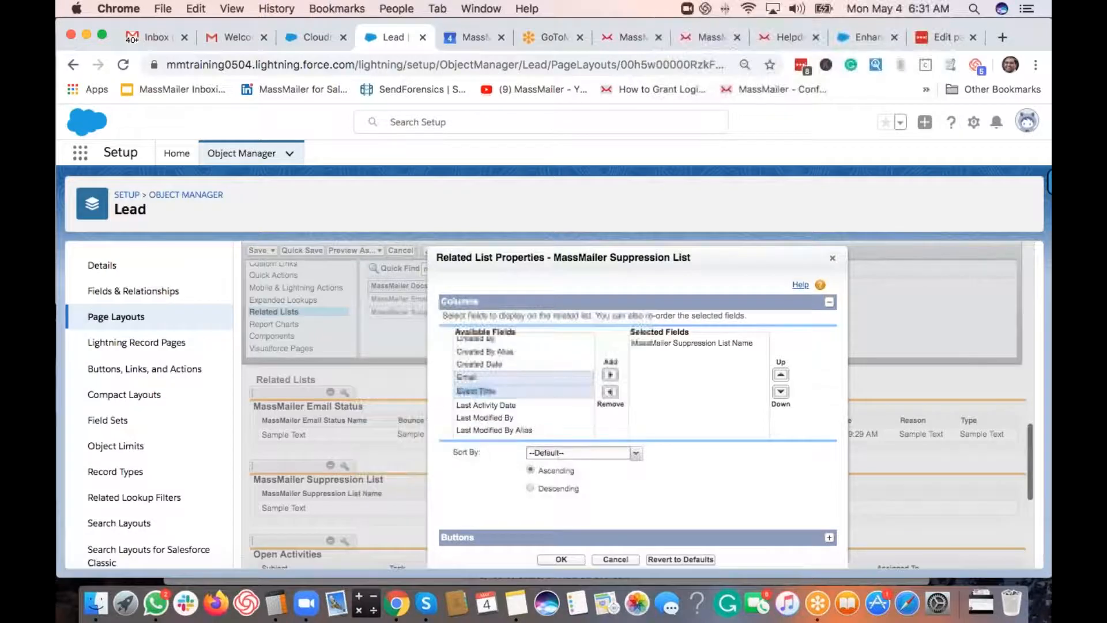
pyautogui.click(610, 375)
pyautogui.scroll(-5, 529, 398)
pyautogui.click(529, 396)
pyautogui.click(610, 375)
pyautogui.moveTo(529, 408); pyautogui.dragTo(529, 433)
pyautogui.click(610, 375)
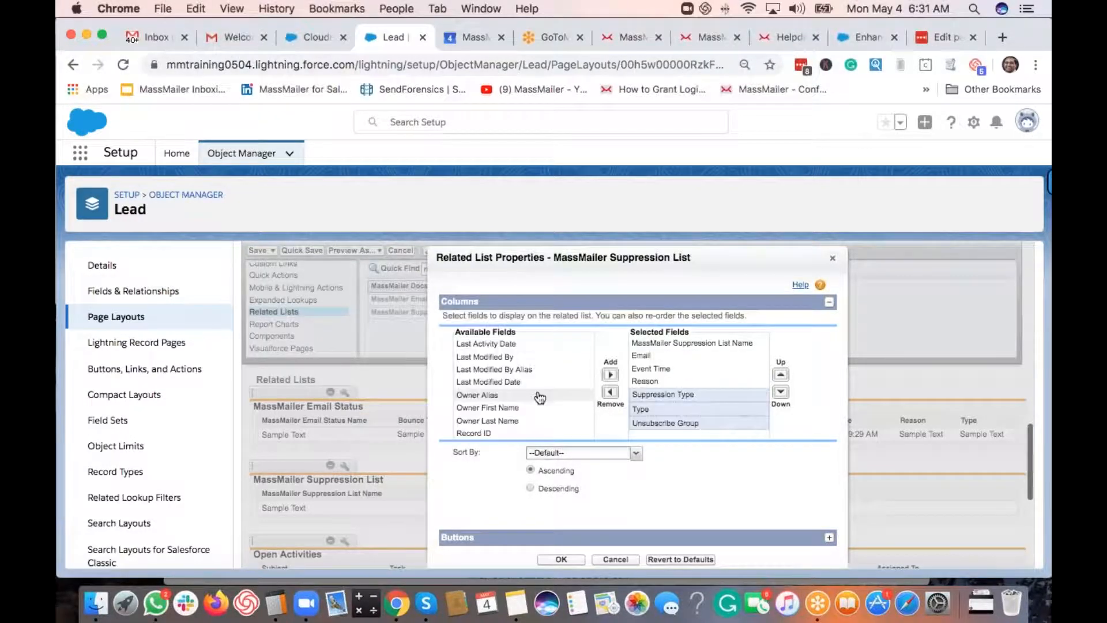
# - Keep the New button checked under Buttons and apply the Suppression List settings
pyautogui.scroll(-2, 644, 534)
pyautogui.click(644, 533)
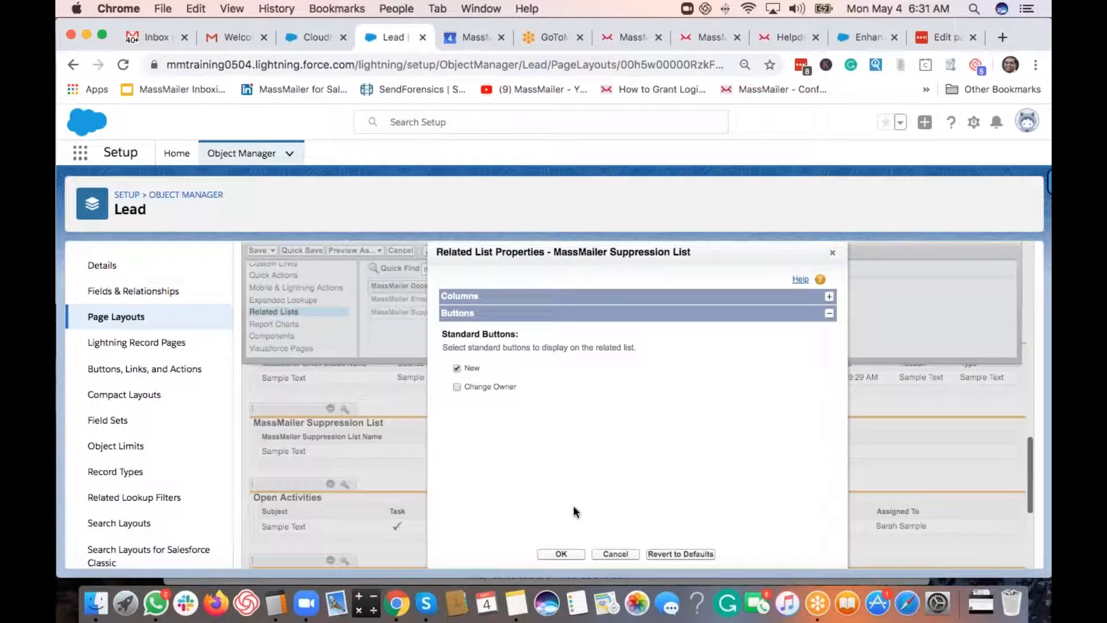
pyautogui.click(563, 555)
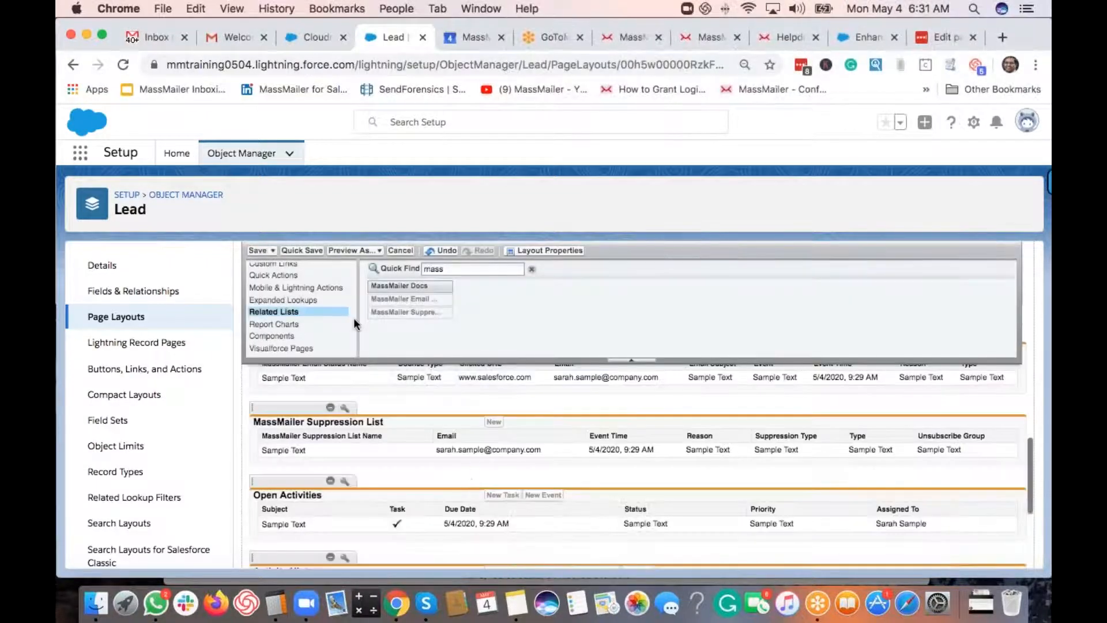
# - Save the Lead layout and confirm overwriting users' related list customizations
pyautogui.click(253, 251)
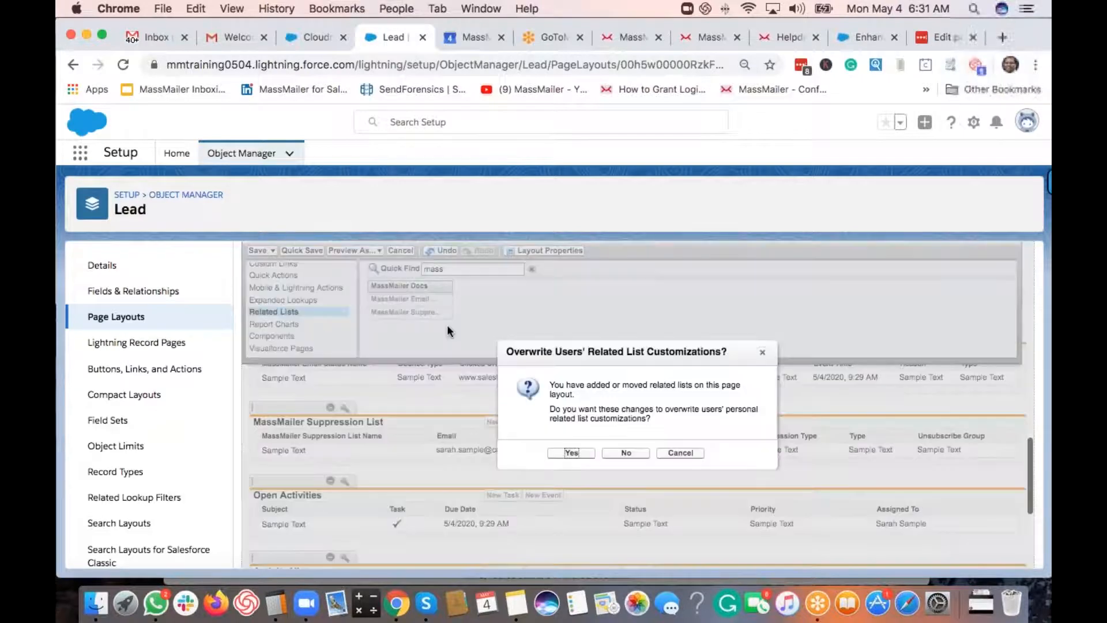
pyautogui.press('Return')
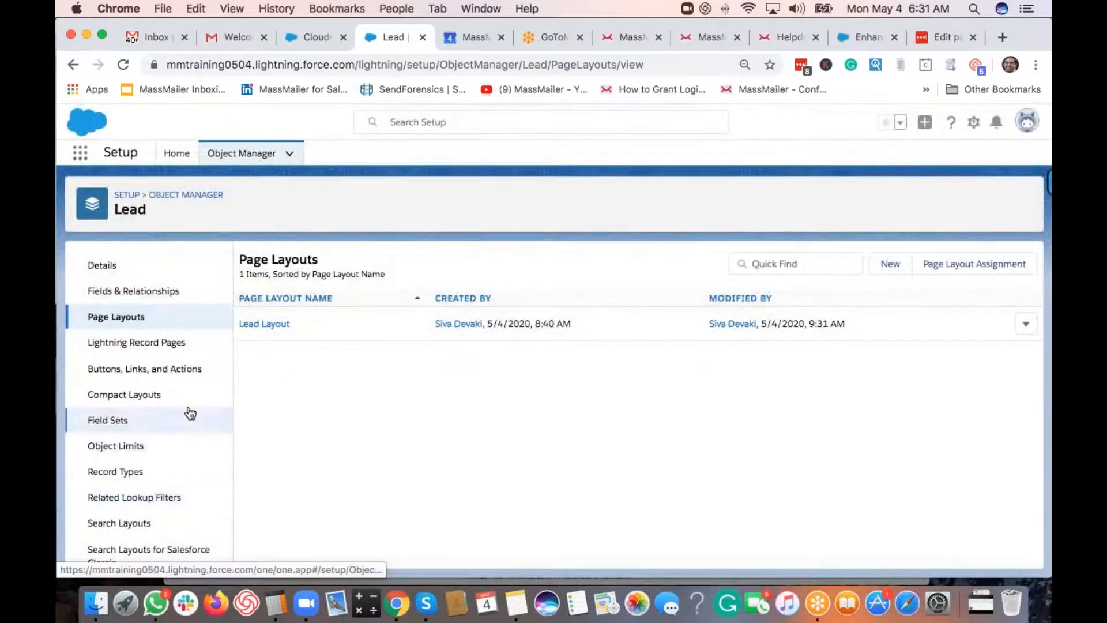
# - Move Send Via MassMailer into the Lead Default Layout search results' selected buttons and save
pyautogui.click(144, 525)
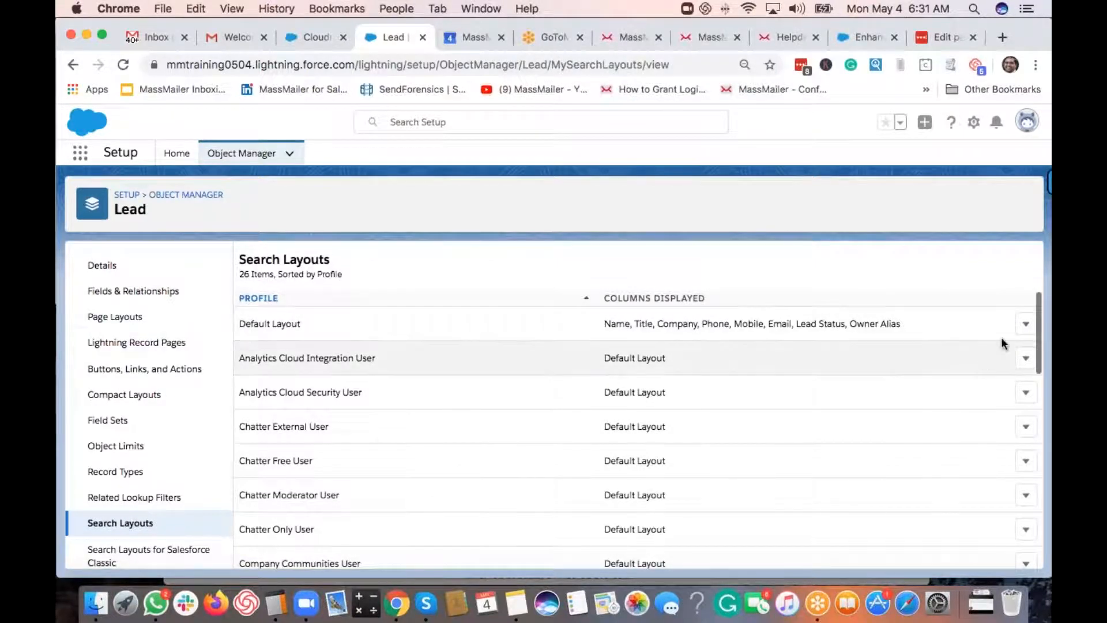
pyautogui.click(1026, 323)
pyautogui.click(987, 358)
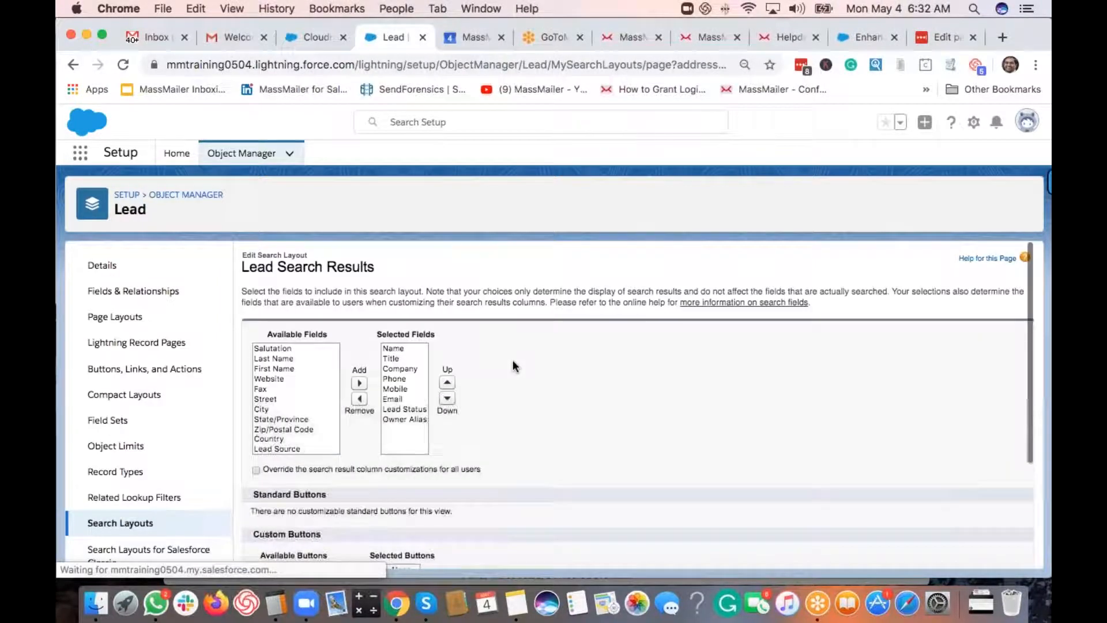
pyautogui.scroll(-3, 513, 360)
pyautogui.click(299, 419)
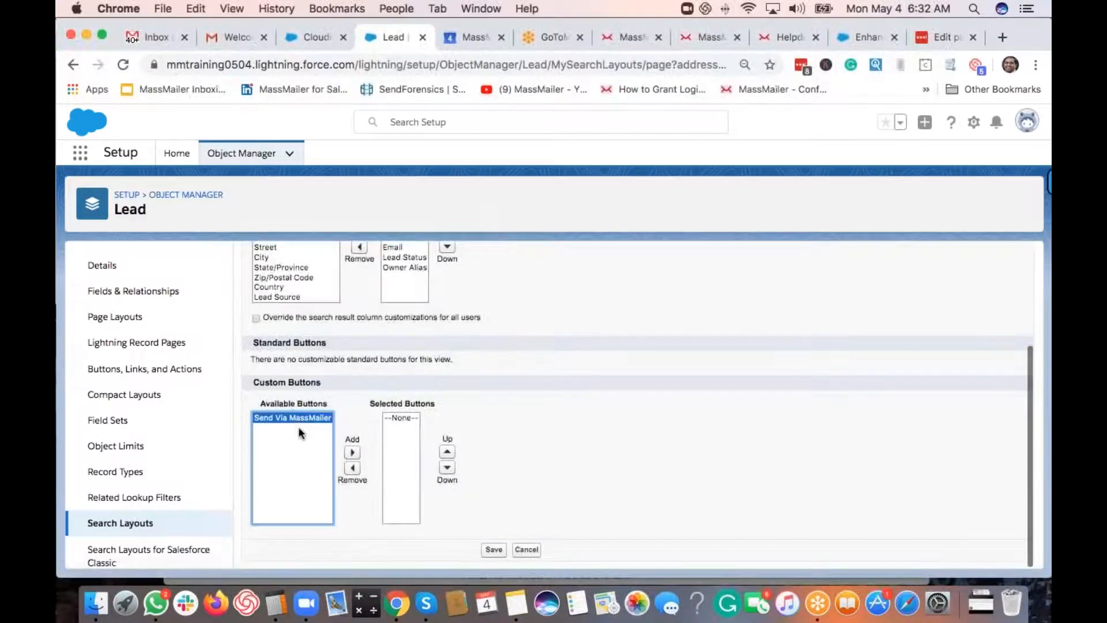
pyautogui.click(351, 453)
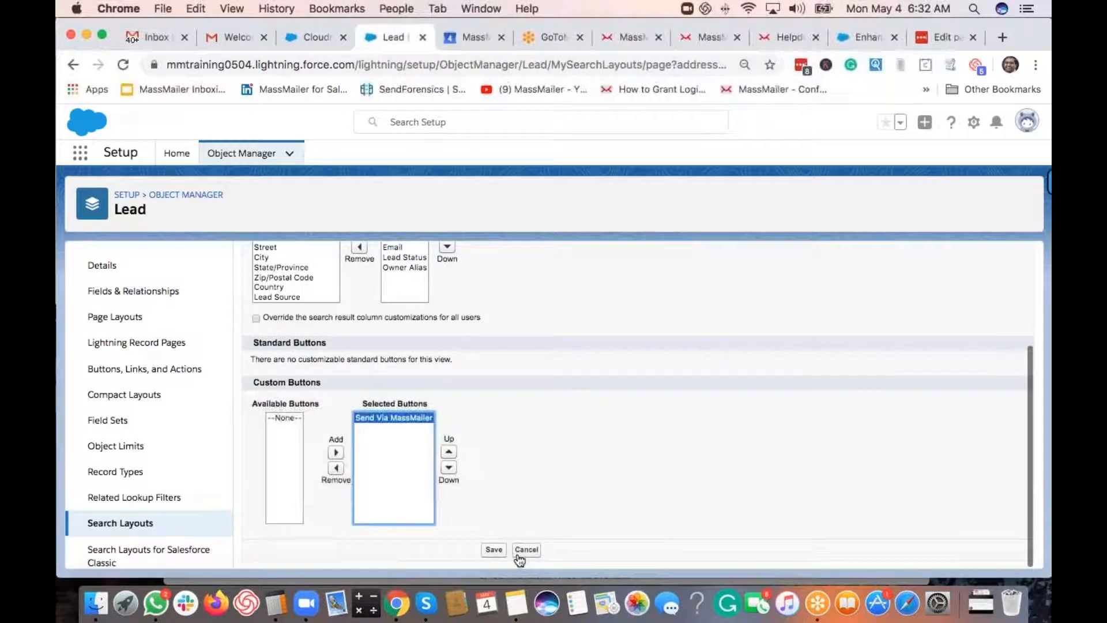
pyautogui.click(494, 549)
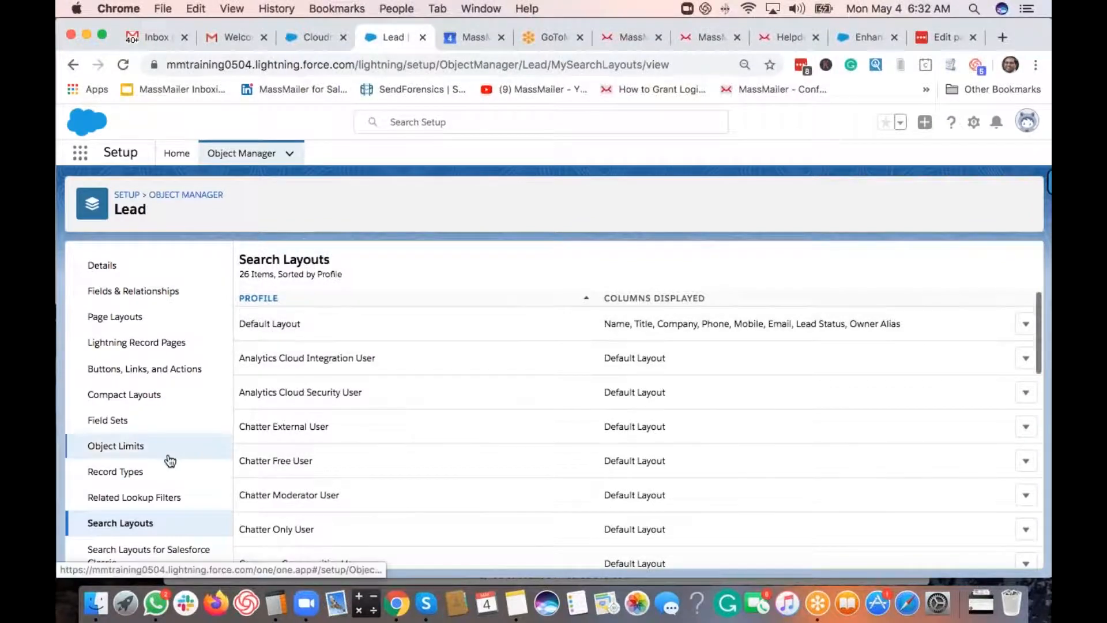
pyautogui.scroll(-2, 169, 460)
# - Move Send Via MassMailer into the Classic Leads List View selected buttons and save
pyautogui.click(164, 491)
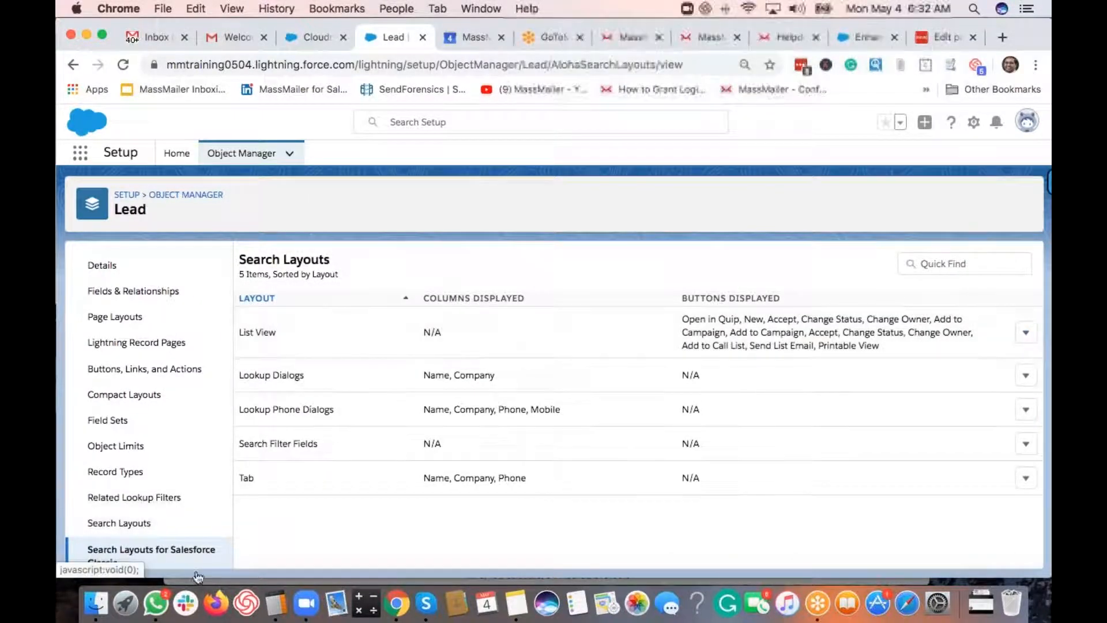
pyautogui.scroll(-2, 168, 542)
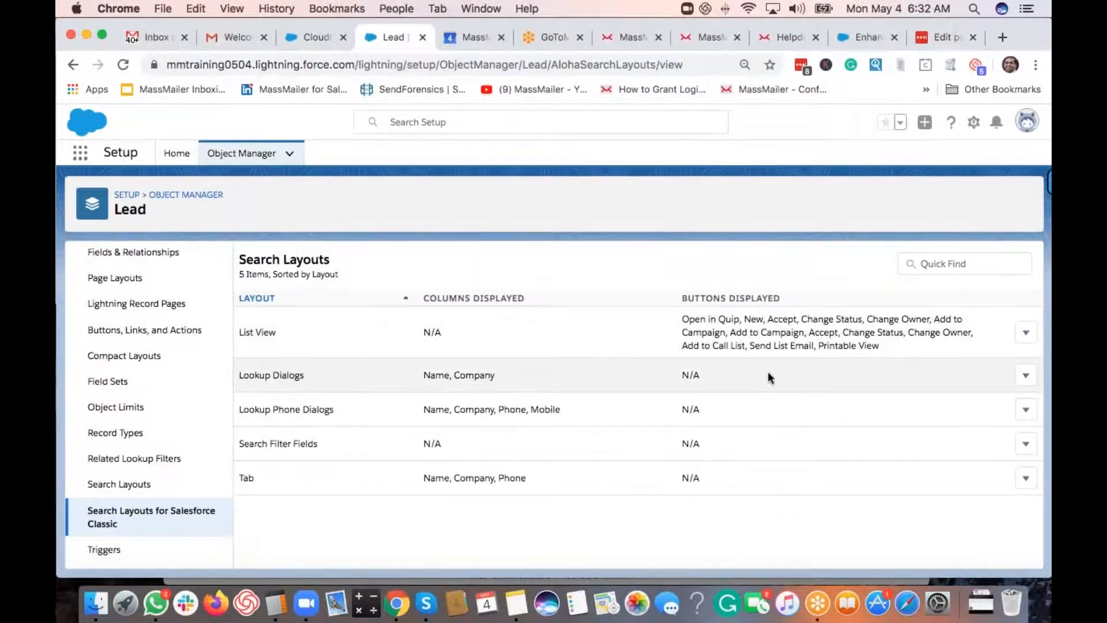
pyautogui.click(1027, 334)
pyautogui.click(996, 370)
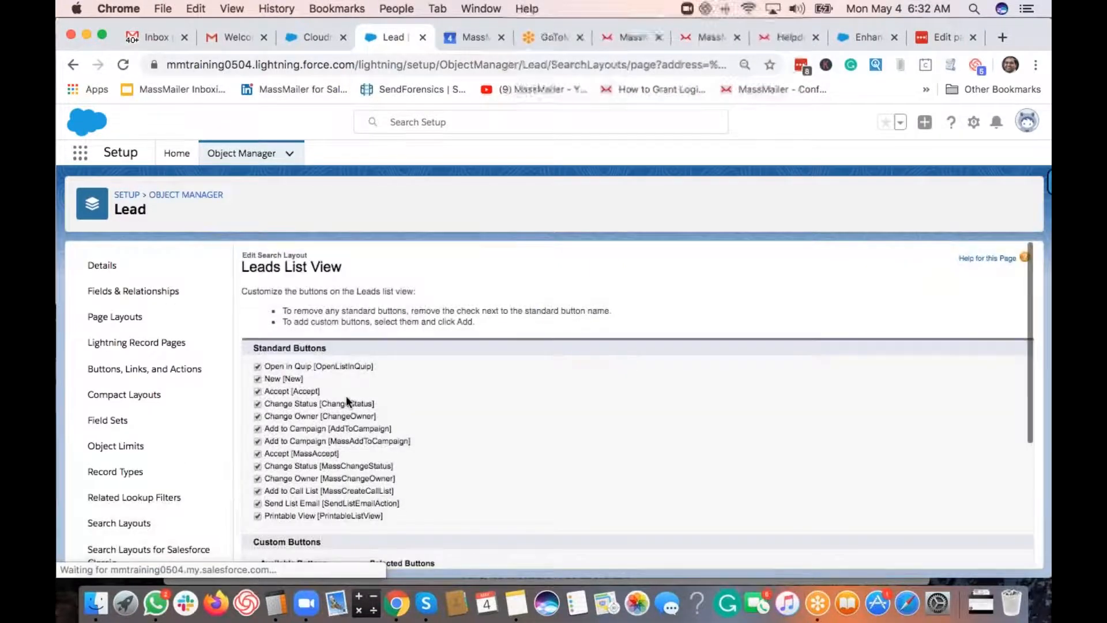
pyautogui.scroll(-5, 474, 399)
pyautogui.click(302, 408)
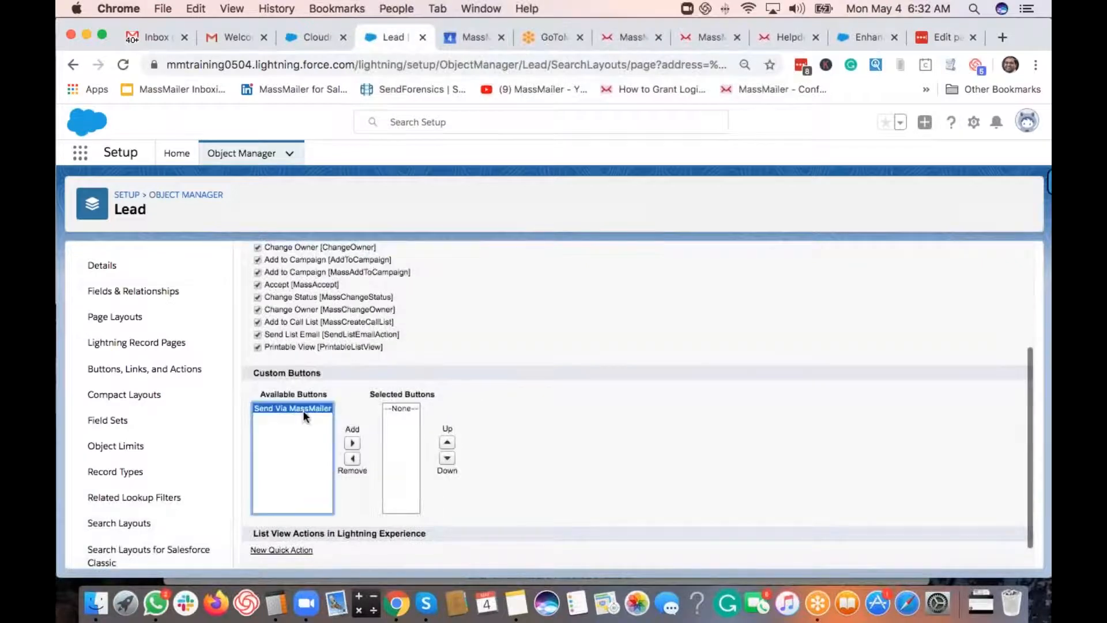
pyautogui.click(352, 443)
pyautogui.scroll(-2, 586, 453)
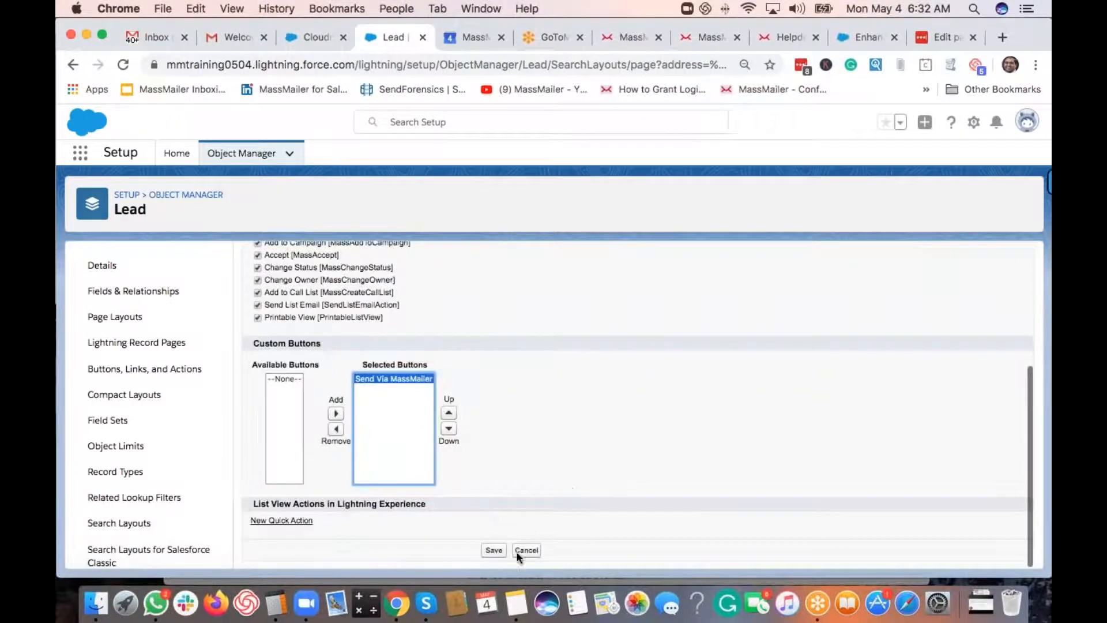
pyautogui.click(492, 552)
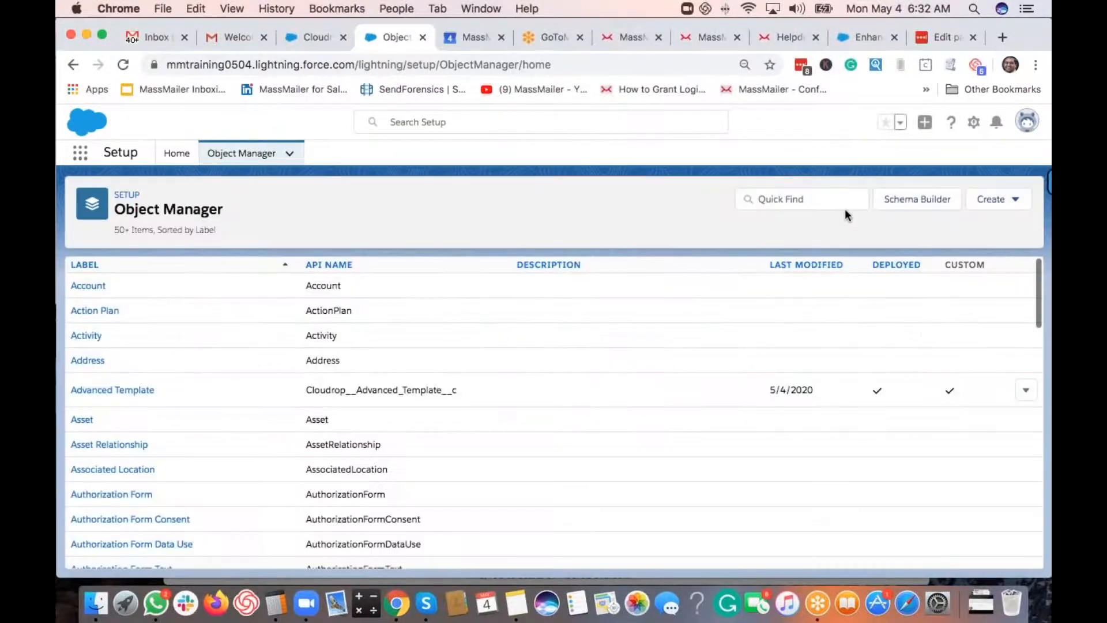
# - Search Object Manager for 'contact' and open Contact Layout from Contact's Page Layouts
pyautogui.click(799, 196)
pyautogui.write('contact')
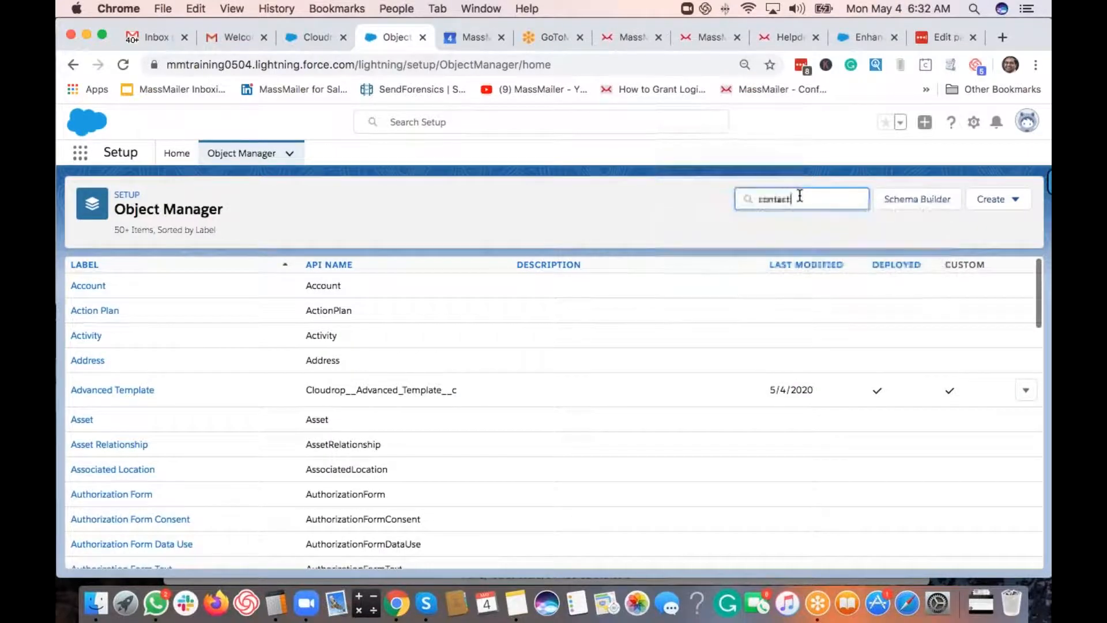
pyautogui.click(97, 289)
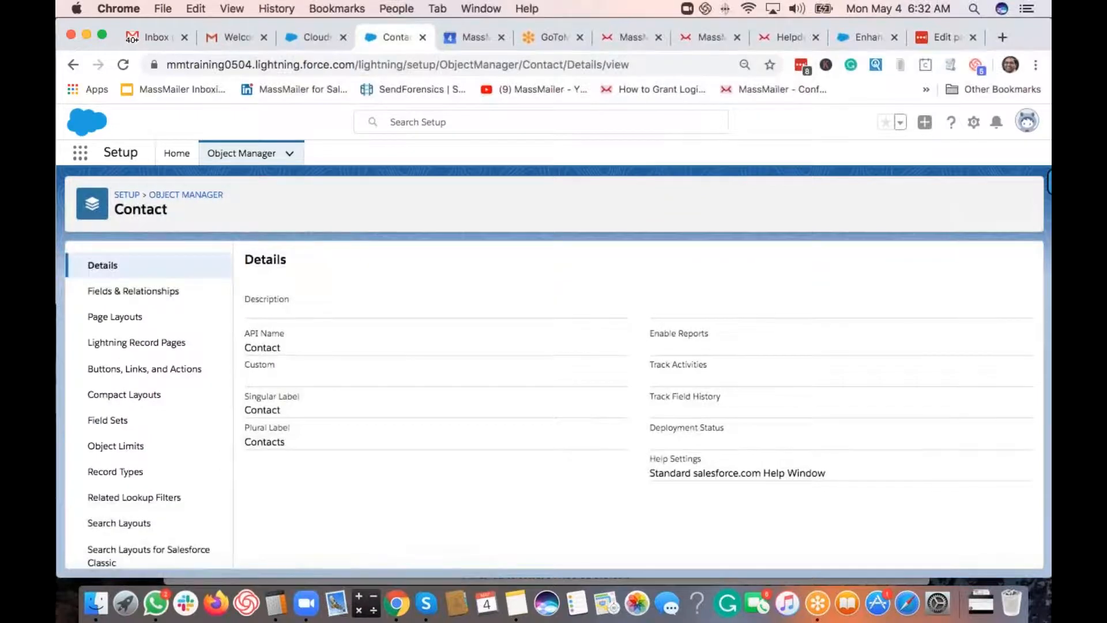
pyautogui.click(136, 317)
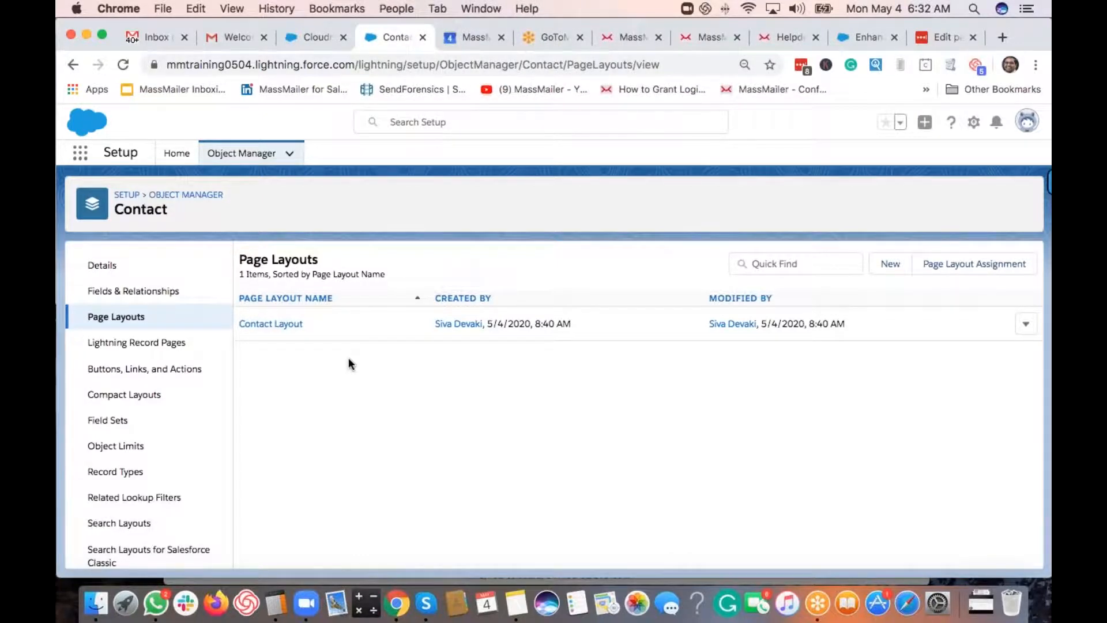
pyautogui.click(289, 327)
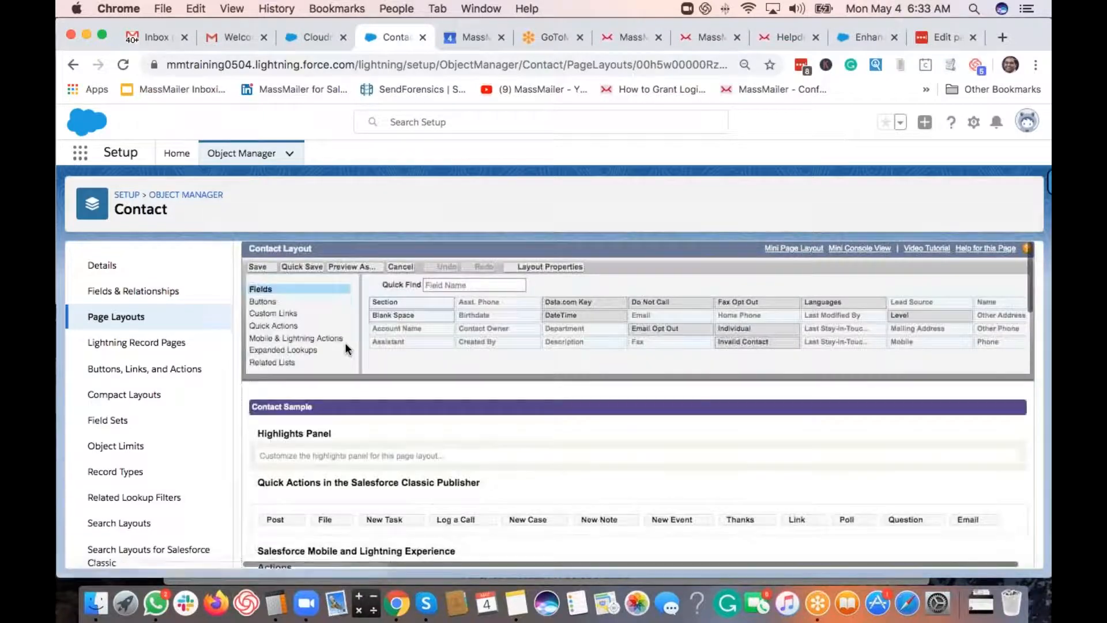
# - Drag Send Via MassMailer from the Buttons palette into the Contact Detail custom buttons
pyautogui.click(465, 283)
pyautogui.write('se')
pyautogui.scroll(-5, 601, 439)
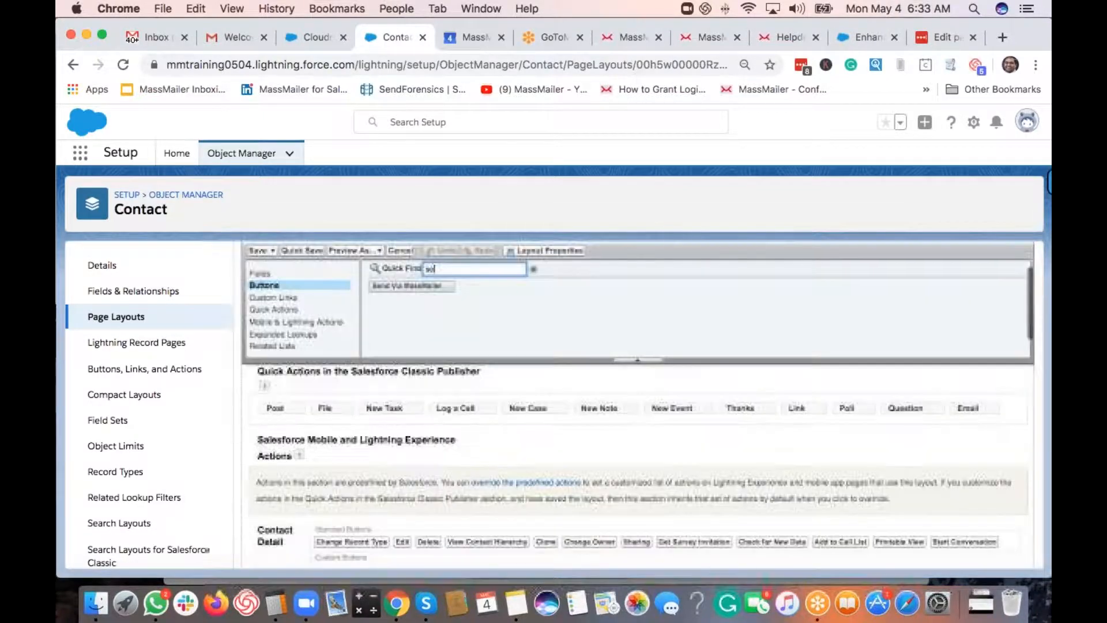
pyautogui.moveTo(433, 288); pyautogui.dragTo(396, 522)
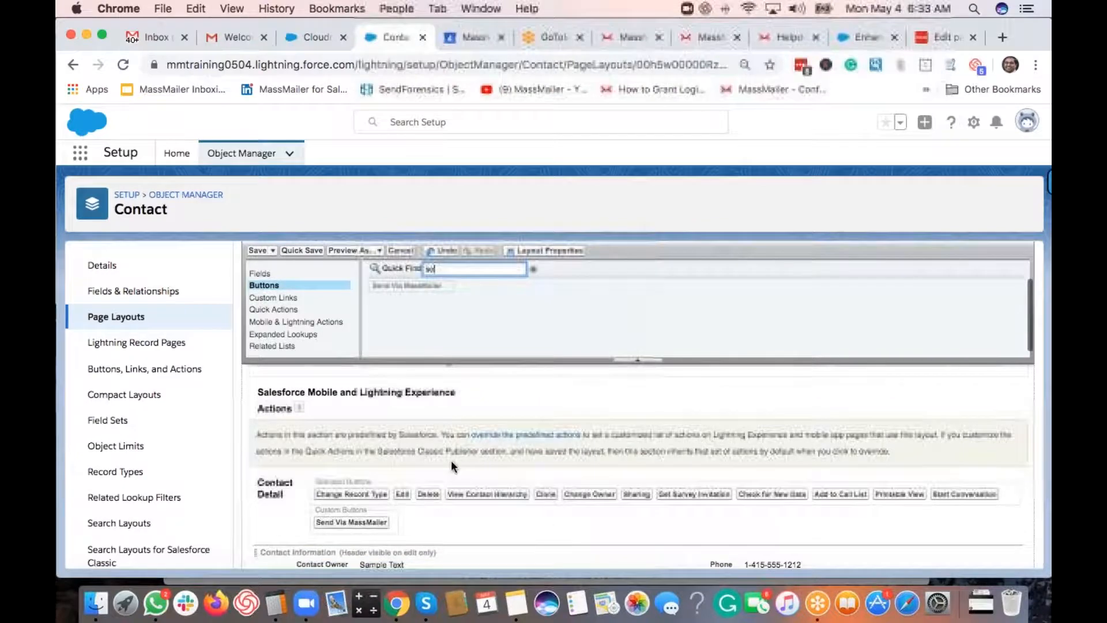
# - Override the predefined actions and add Send Via MassMailer to the Mobile and Lightning actions
pyautogui.click(535, 439)
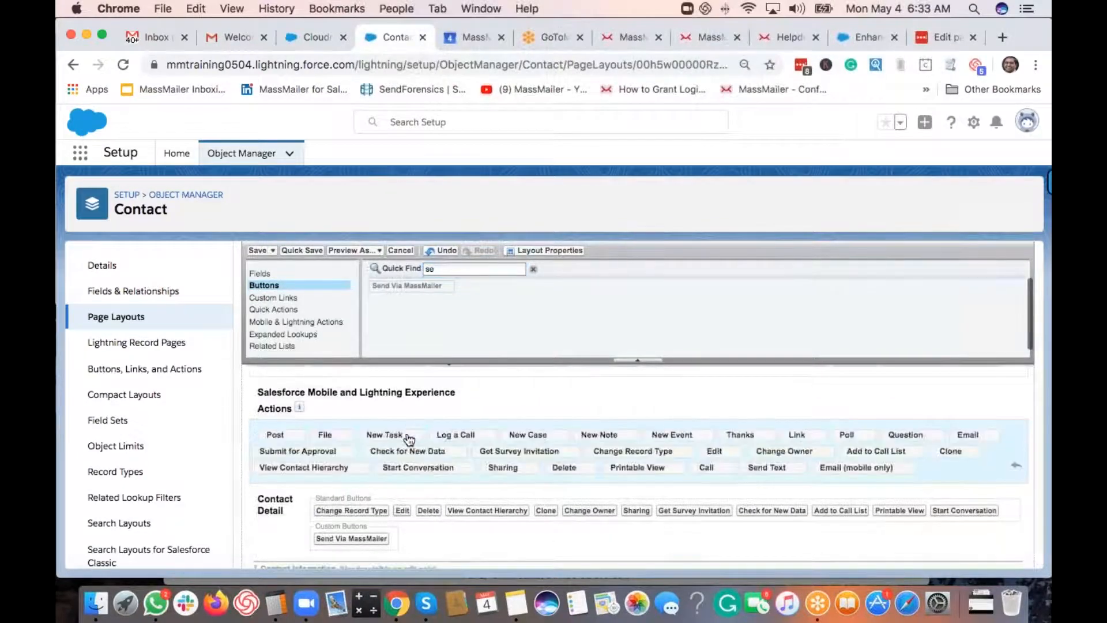
pyautogui.click(287, 324)
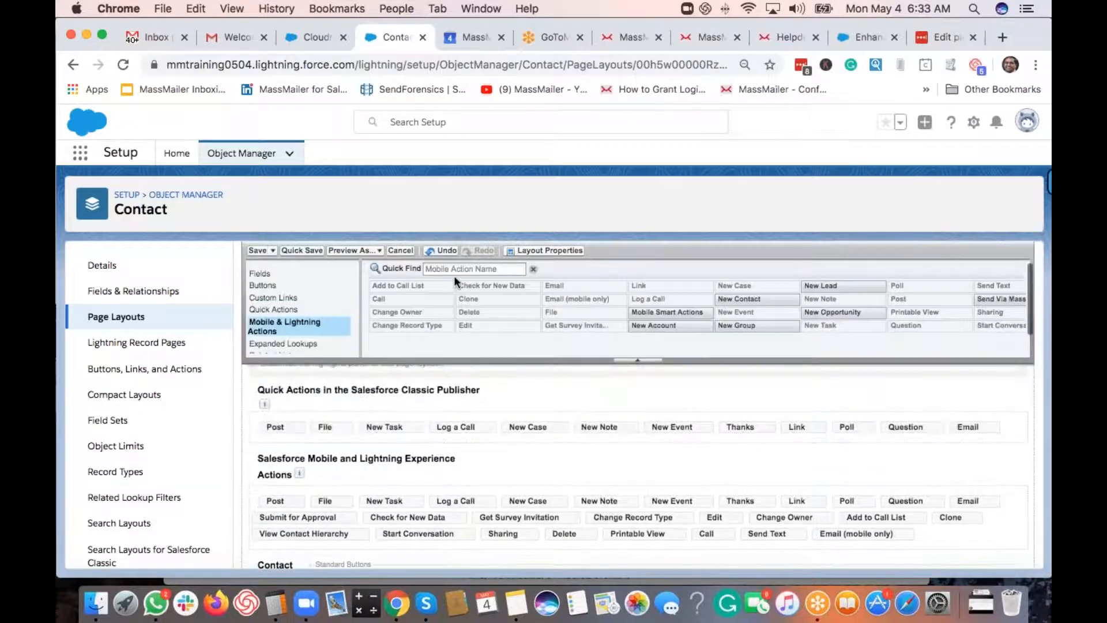
pyautogui.click(454, 273)
pyautogui.write('send')
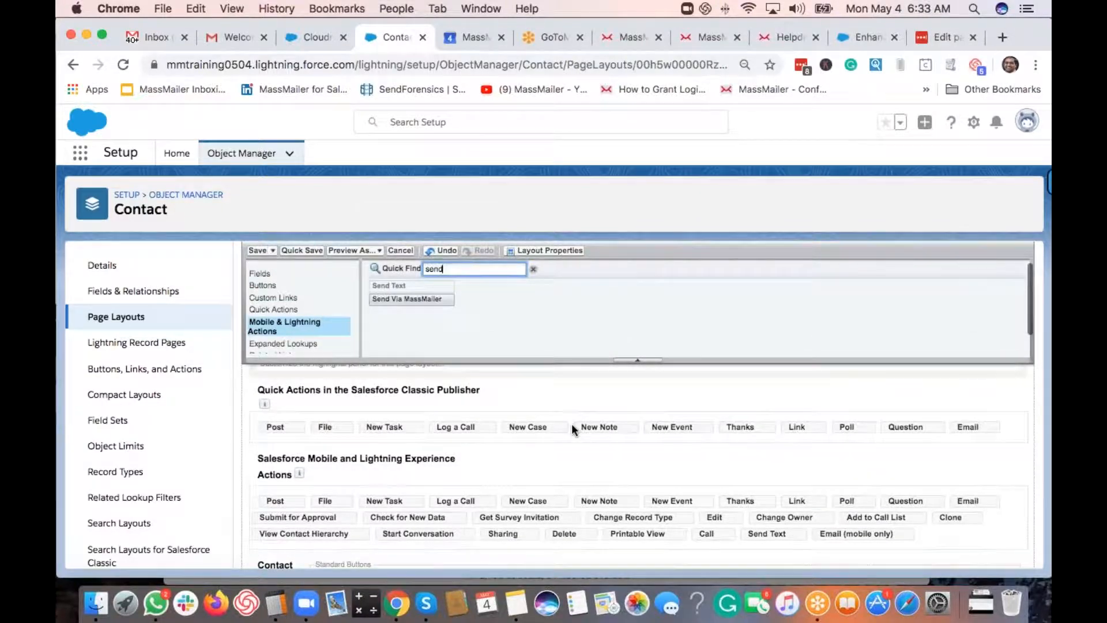
pyautogui.scroll(-3, 573, 427)
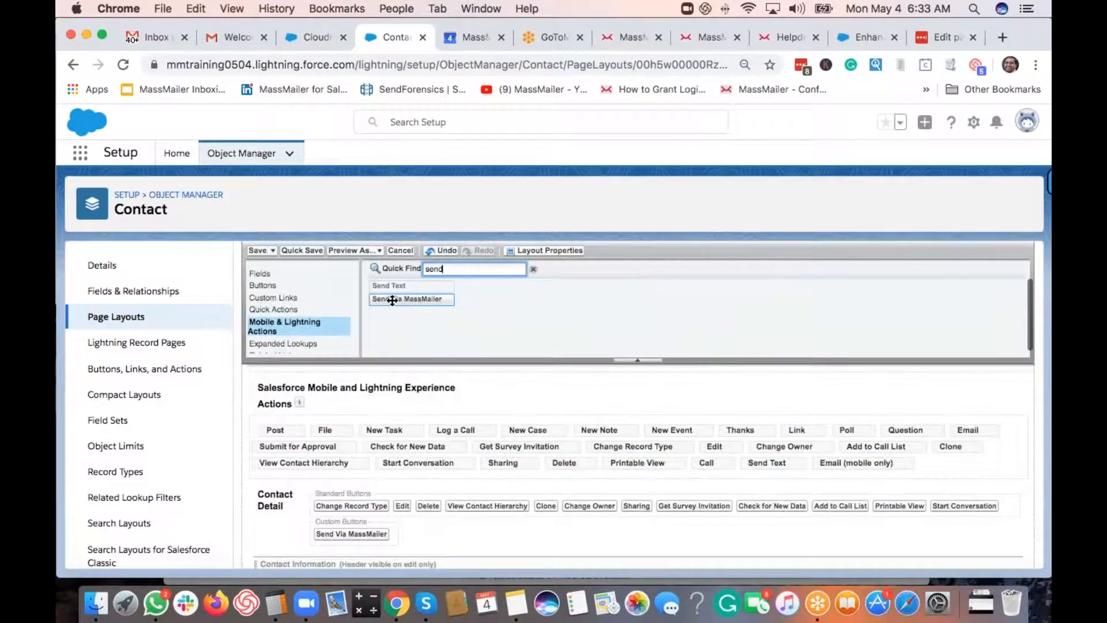
pyautogui.moveTo(398, 302); pyautogui.dragTo(950, 475)
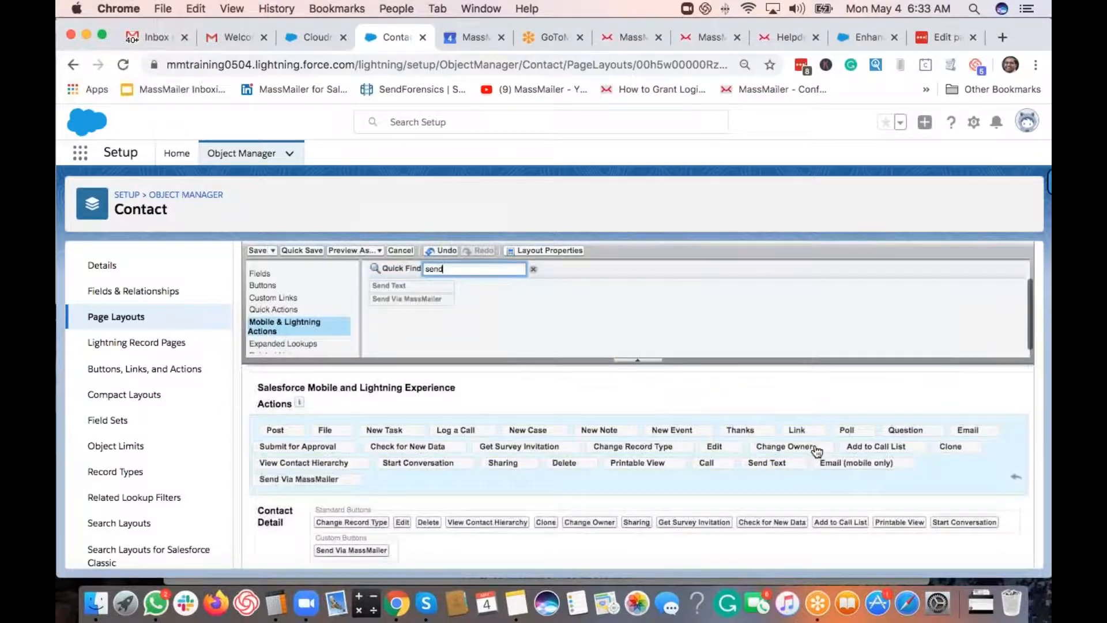
pyautogui.scroll(-2, 295, 318)
pyautogui.click(288, 312)
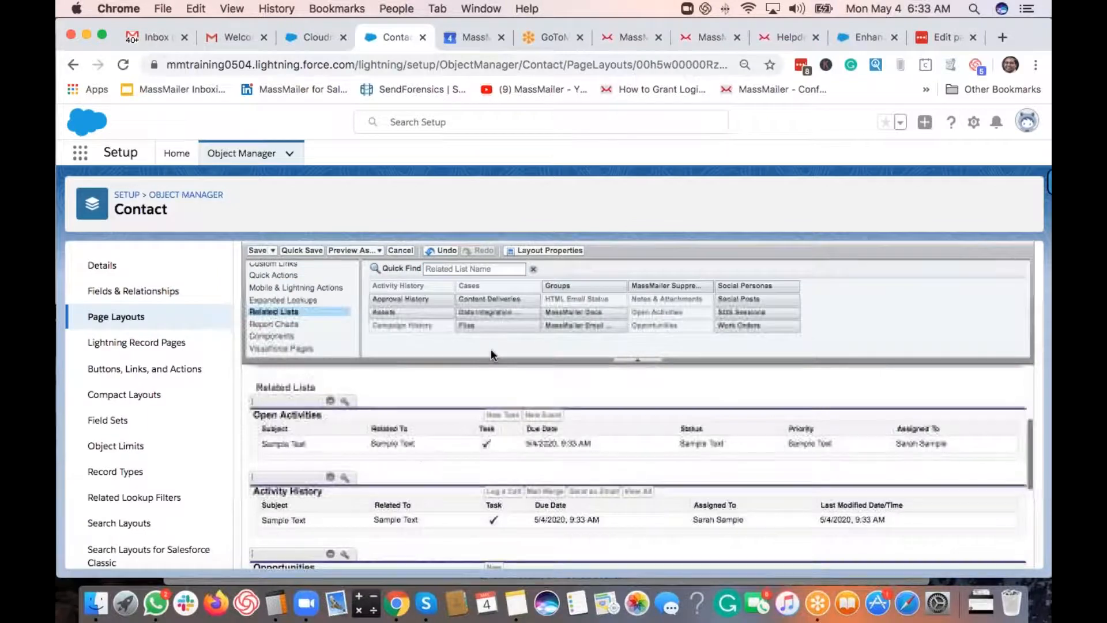
# - Add the MassMailer Email Status and Suppression List related lists to the Contact layout
pyautogui.click(478, 269)
pyautogui.write('mas')
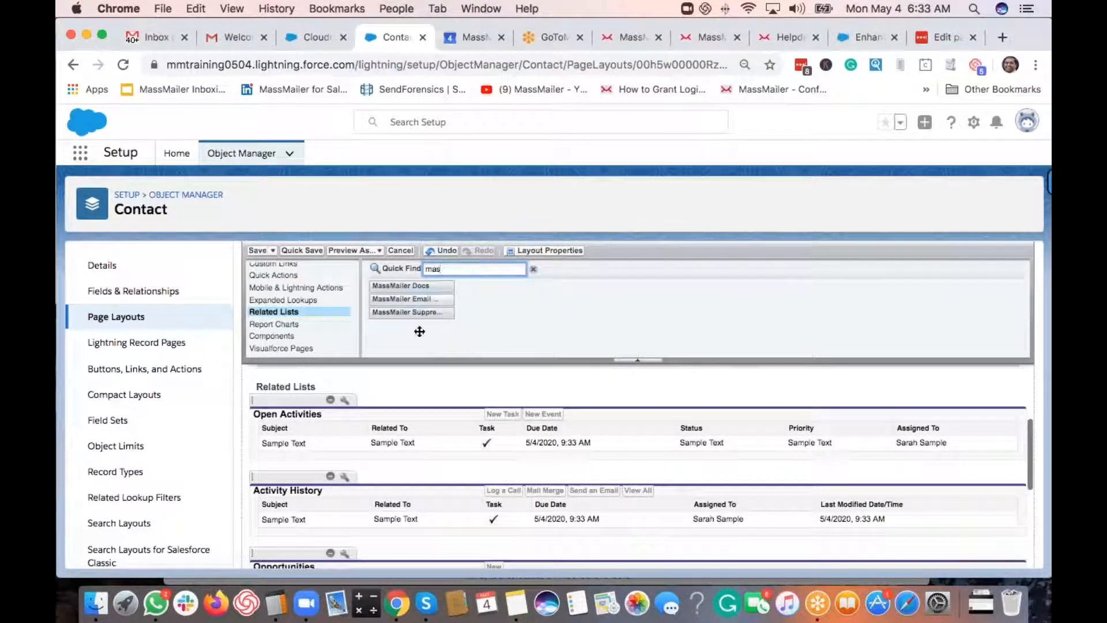
pyautogui.moveTo(419, 332); pyautogui.dragTo(367, 404)
pyautogui.moveTo(404, 312); pyautogui.dragTo(383, 445)
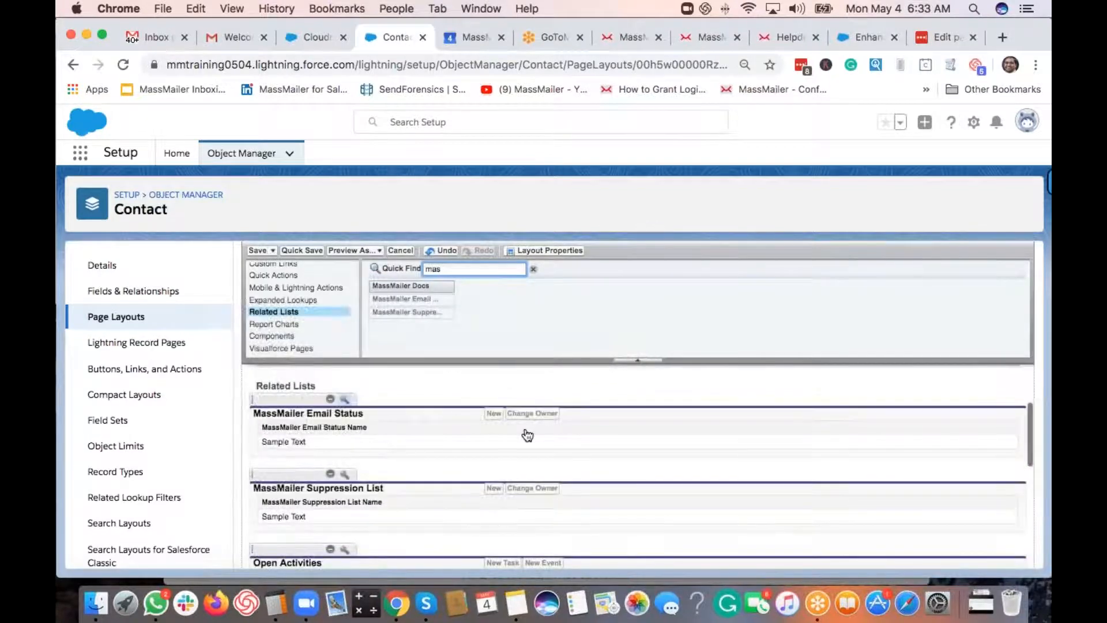
pyautogui.click(345, 399)
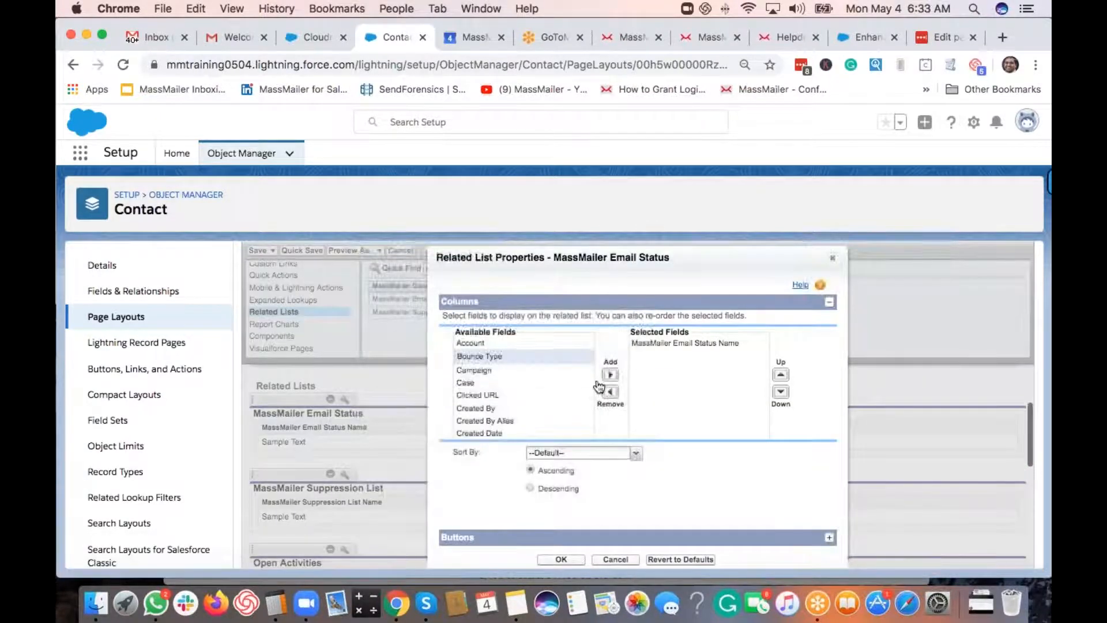
# - Add Bounce Type, Clicked URL, Email, Email Subject, Event and Event Time columns to Email Status
pyautogui.click(610, 375)
pyautogui.click(610, 376)
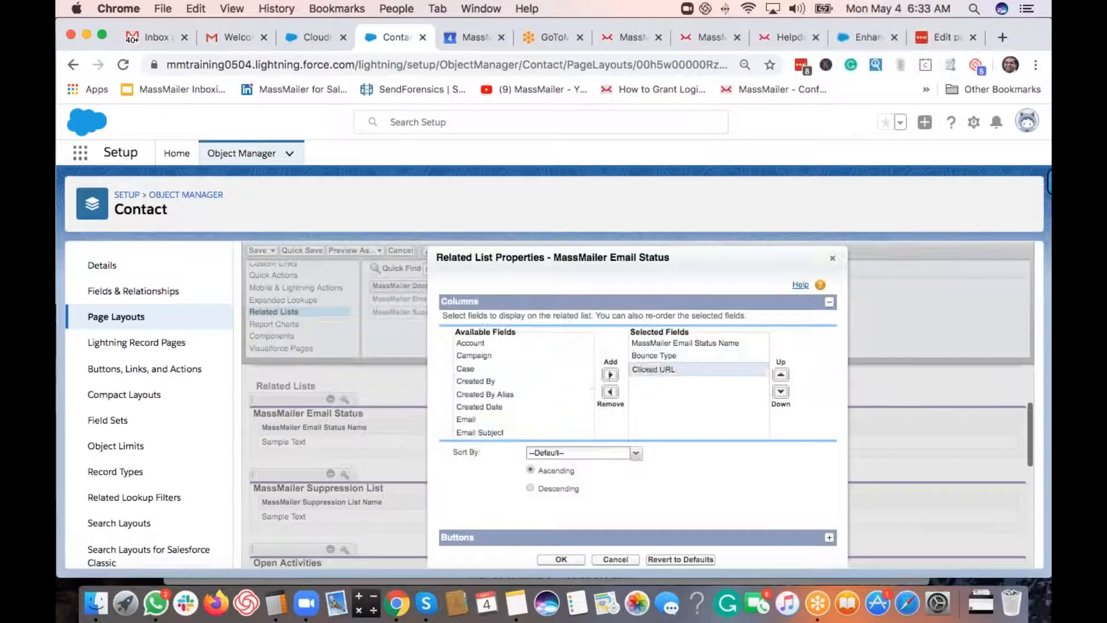
pyautogui.scroll(-2, 507, 374)
pyautogui.click(506, 370)
pyautogui.keyDown('shift'); pyautogui.click(501, 395); pyautogui.keyUp('shift')
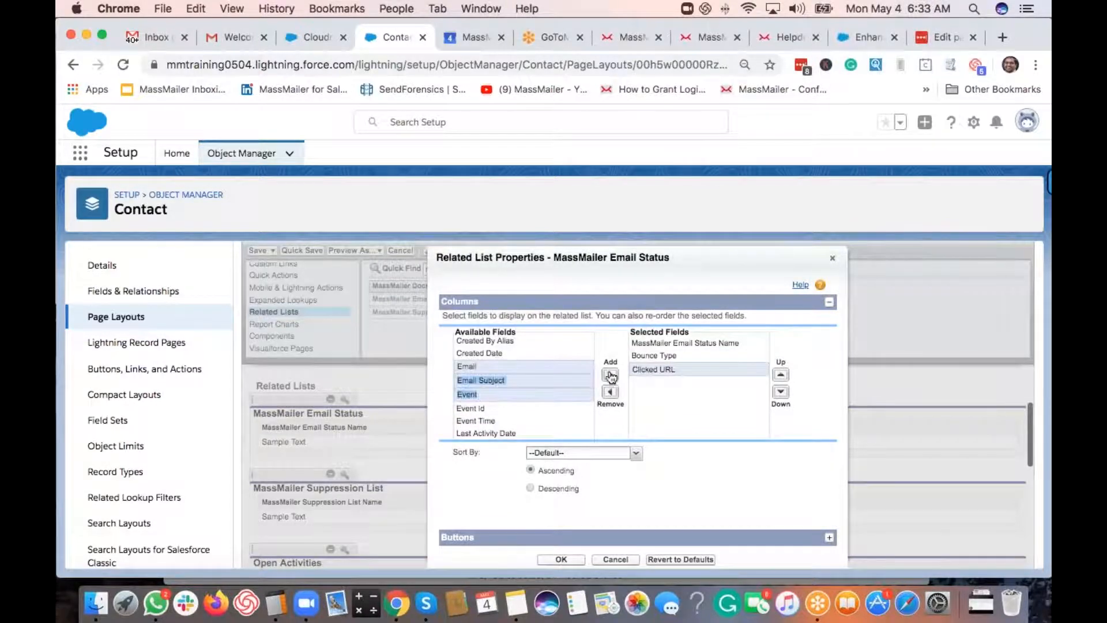
pyautogui.click(611, 374)
pyautogui.click(568, 380)
pyautogui.click(610, 376)
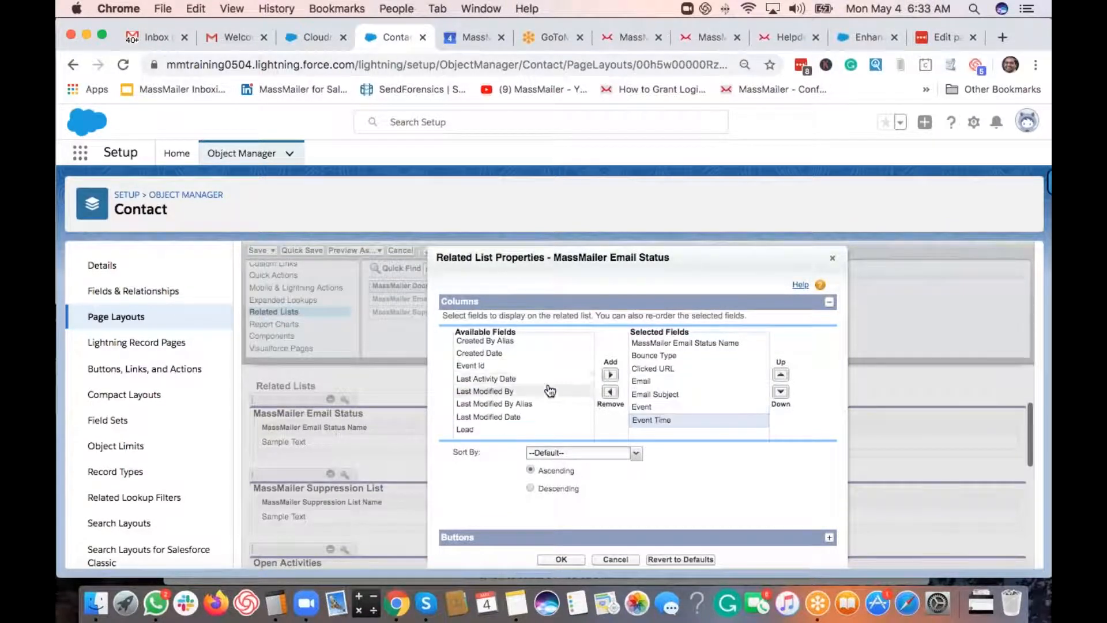
# - Add the Reason and Type columns and confirm the Email Status related list properties
pyautogui.scroll(-3, 549, 389)
pyautogui.scroll(-2, 542, 390)
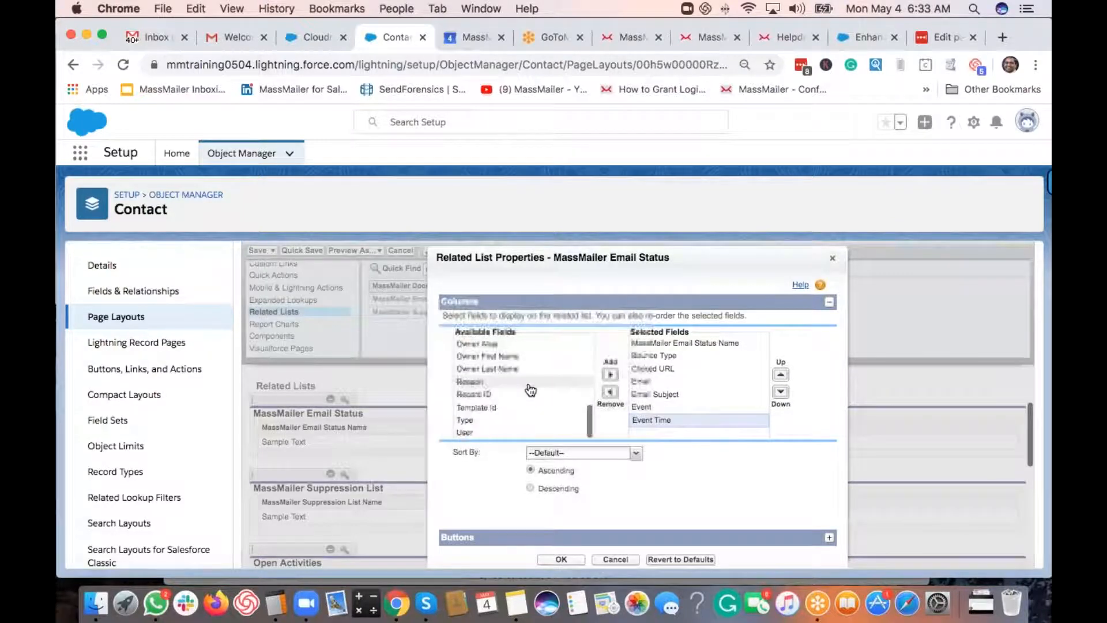
pyautogui.doubleClick(530, 383)
pyautogui.doubleClick(548, 417)
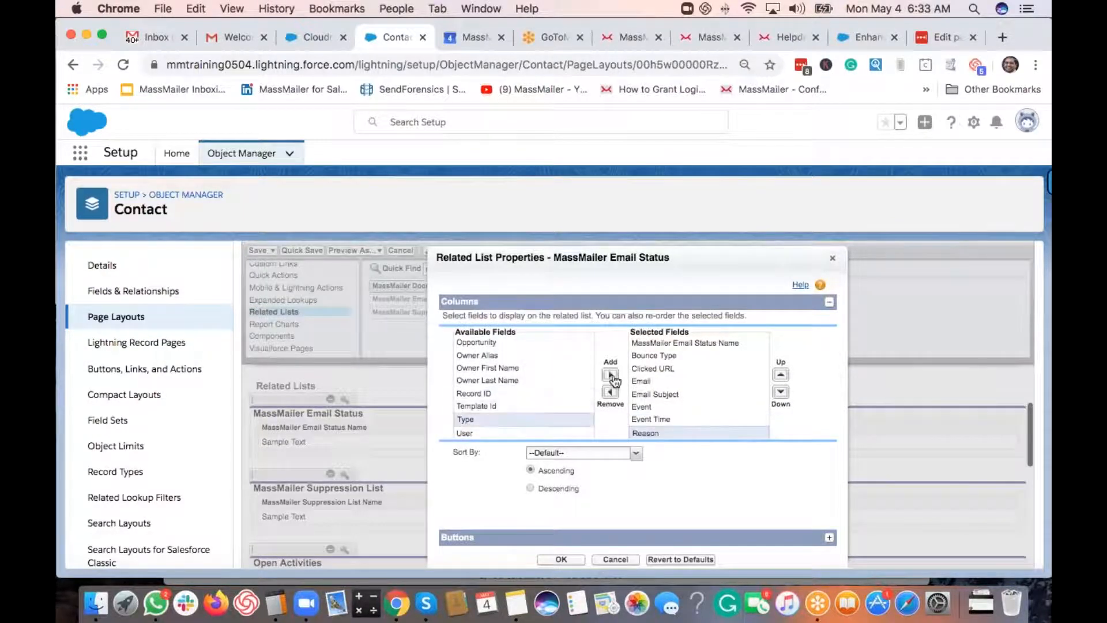
pyautogui.click(662, 536)
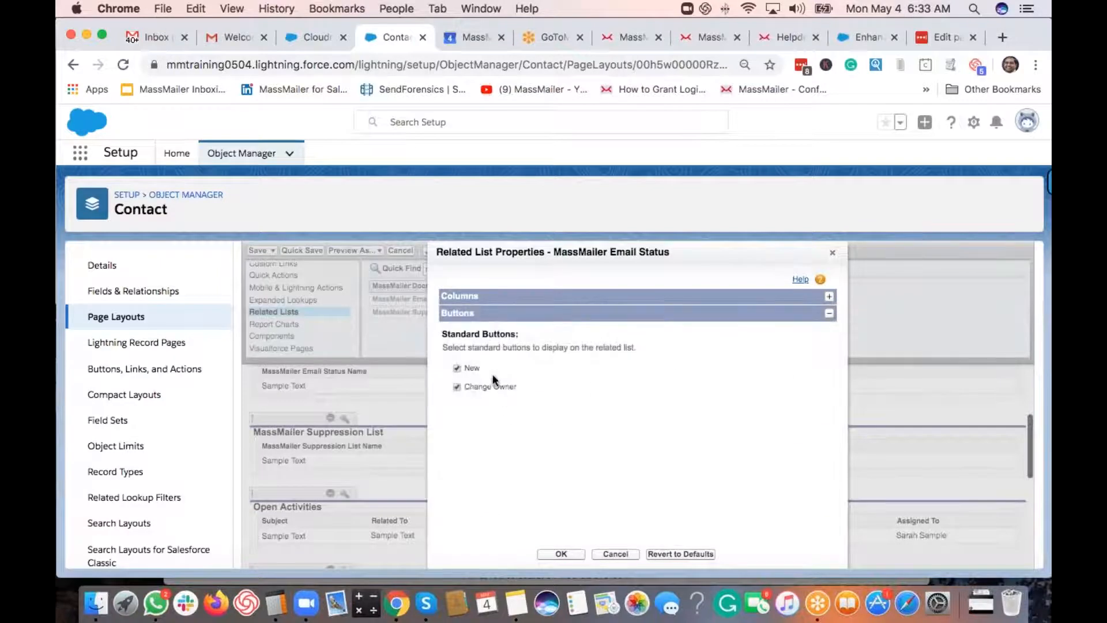
pyautogui.click(552, 554)
# - Add Email, Event Time, Reason, Suppression Type, Type and Unsubscribe Group columns to Suppression List
pyautogui.click(345, 416)
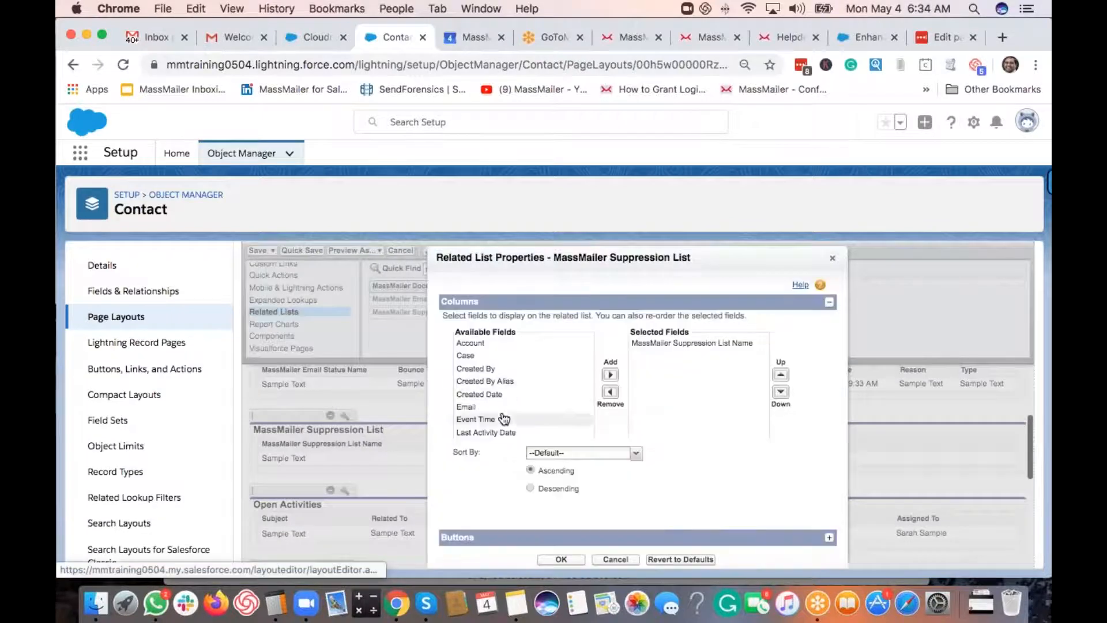
pyautogui.click(501, 408)
pyautogui.keyDown('shift'); pyautogui.click(501, 420); pyautogui.keyUp('shift')
pyautogui.click(610, 375)
pyautogui.scroll(-3, 528, 388)
pyautogui.scroll(-2, 521, 384)
pyautogui.click(495, 382)
pyautogui.click(610, 375)
pyautogui.keyDown('shift'); pyautogui.click(501, 433); pyautogui.keyUp('shift')
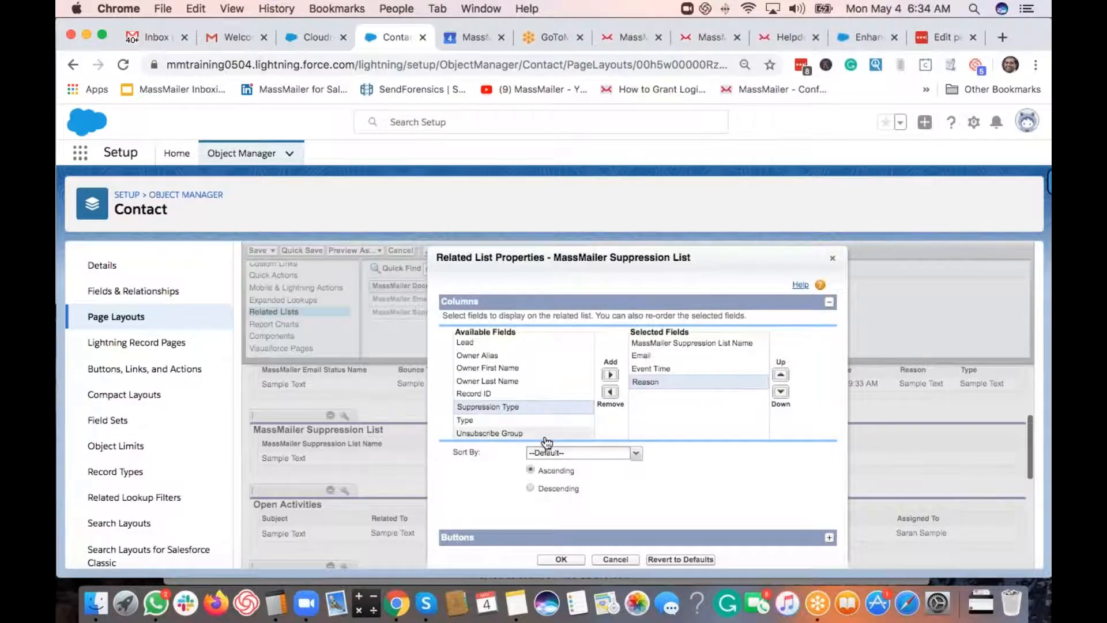
pyautogui.click(610, 375)
# - Confirm the Suppression List properties, save the Contact layout and overwrite users' customizations
pyautogui.scroll(-1, 577, 410)
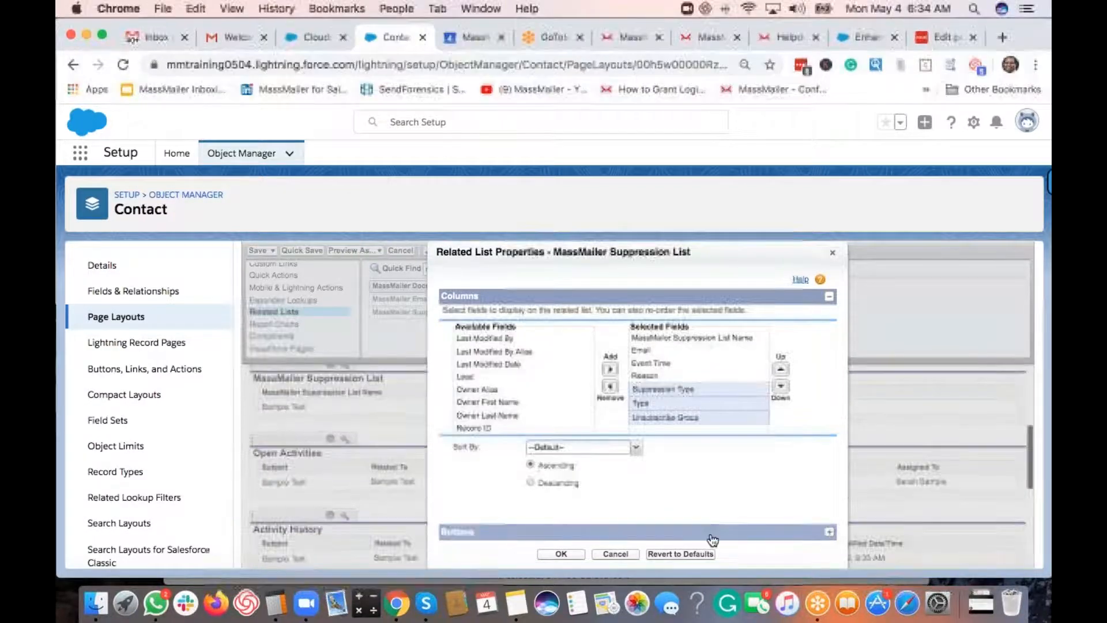
pyautogui.click(645, 531)
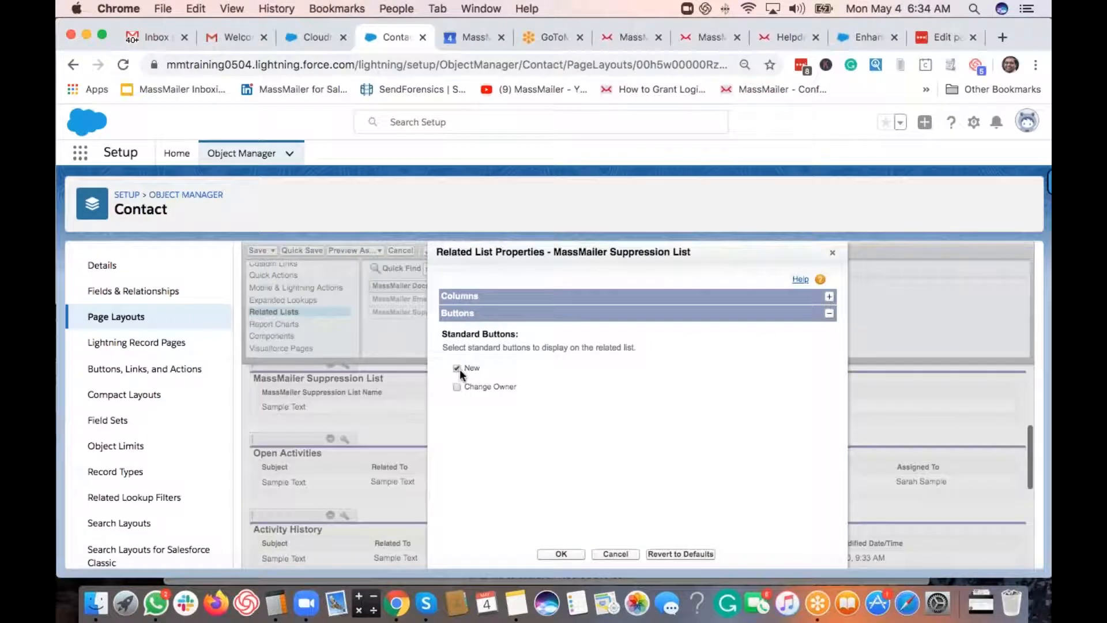
pyautogui.click(561, 554)
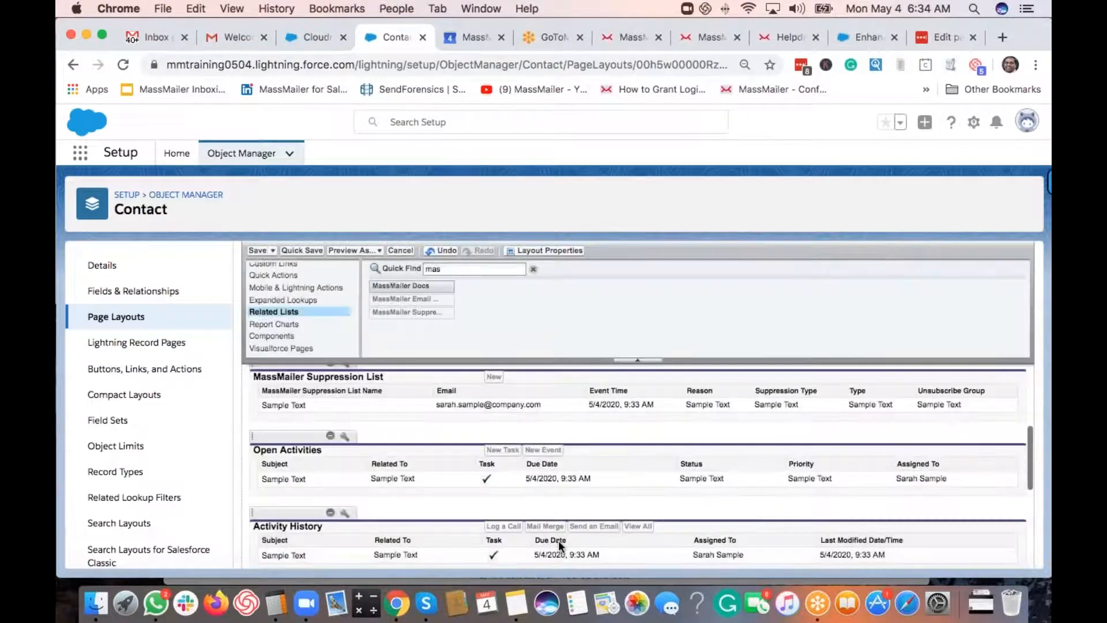
pyautogui.click(258, 250)
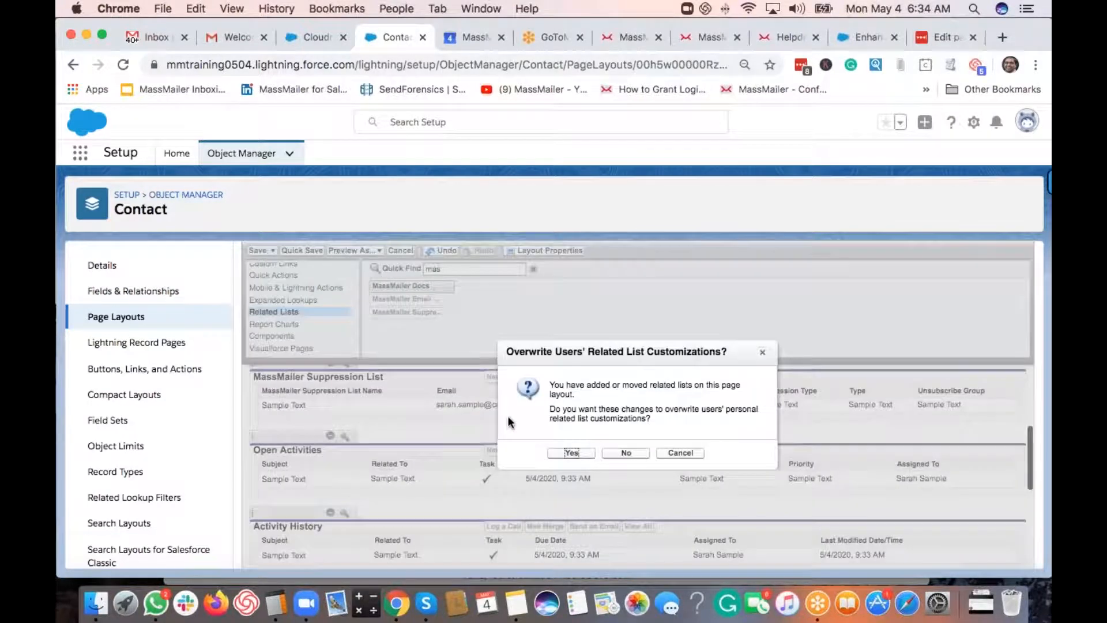
pyautogui.click(580, 454)
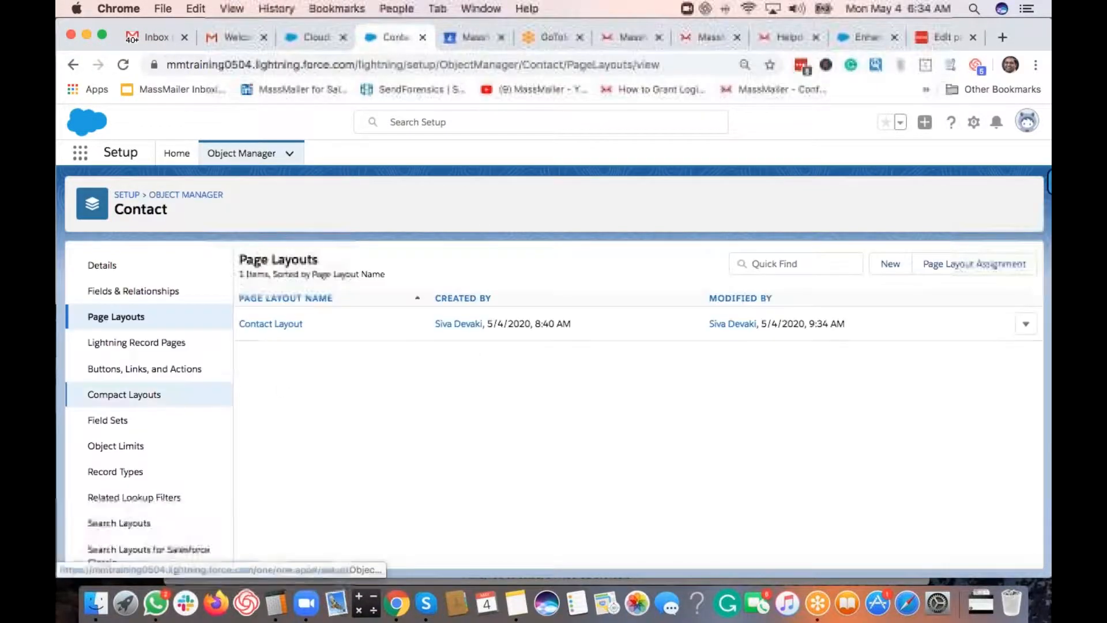
# - Add Send Via MassMailer to the Contact Default Layout search results buttons and save
pyautogui.scroll(-2, 187, 437)
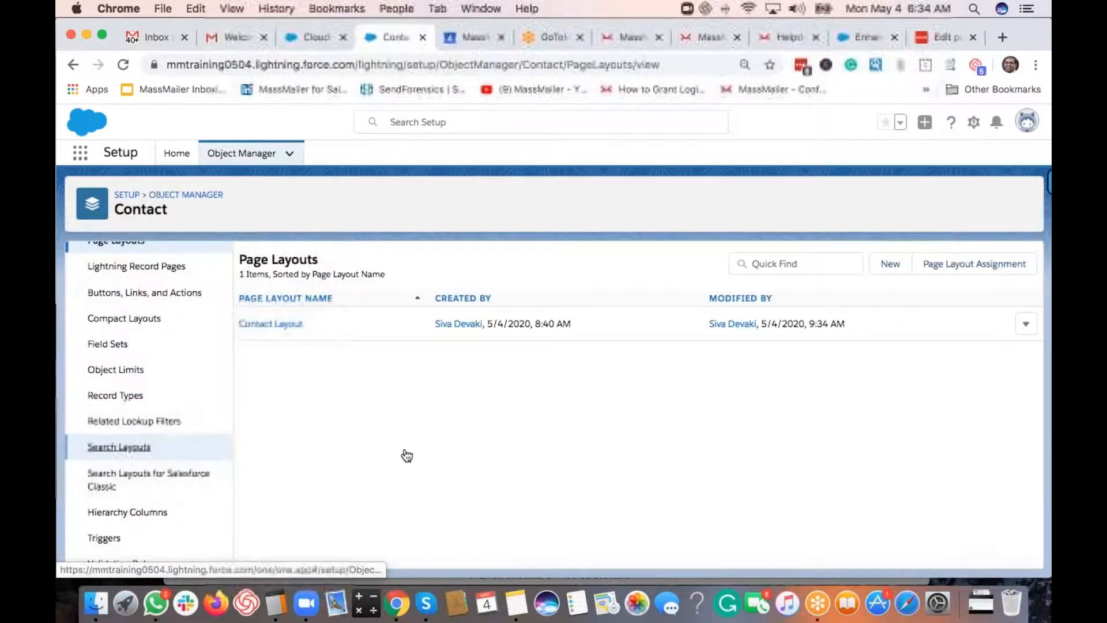
pyautogui.click(119, 447)
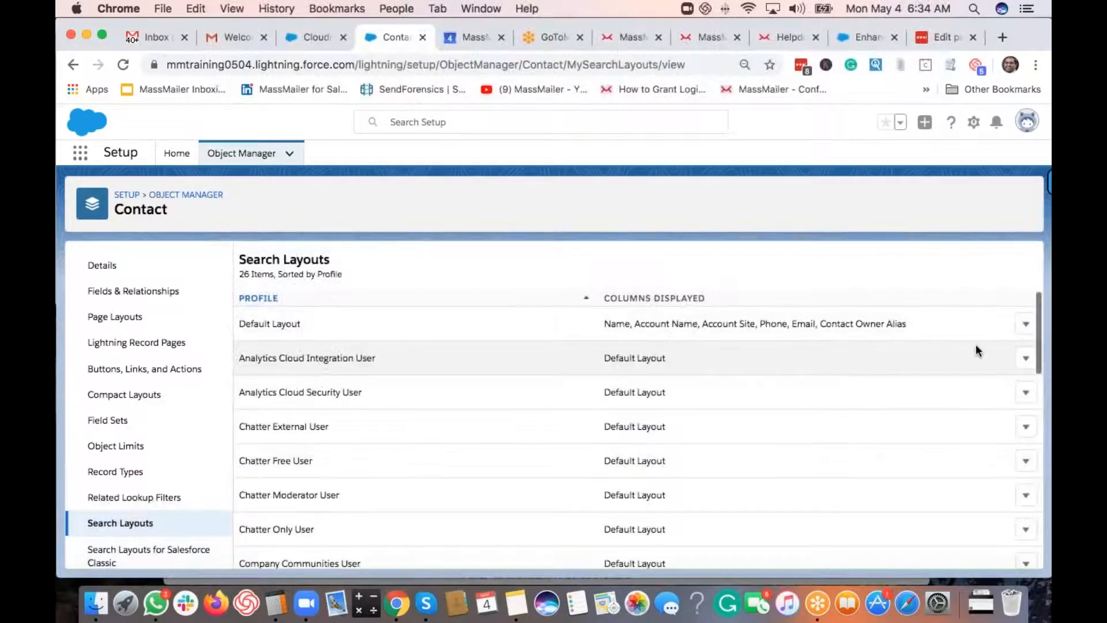
pyautogui.click(1025, 325)
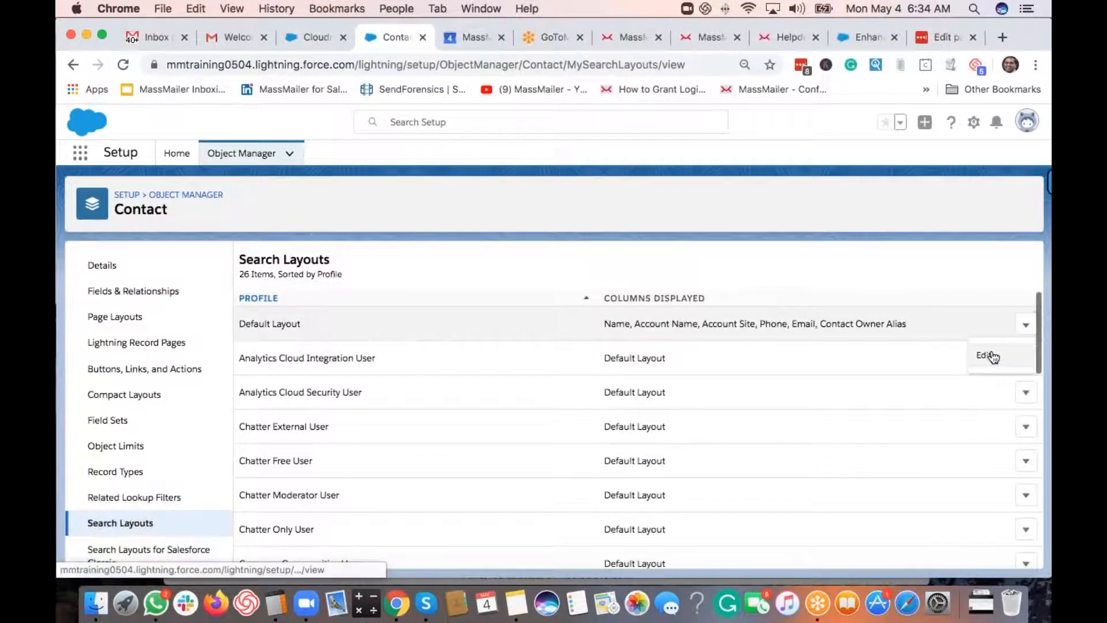
pyautogui.click(322, 363)
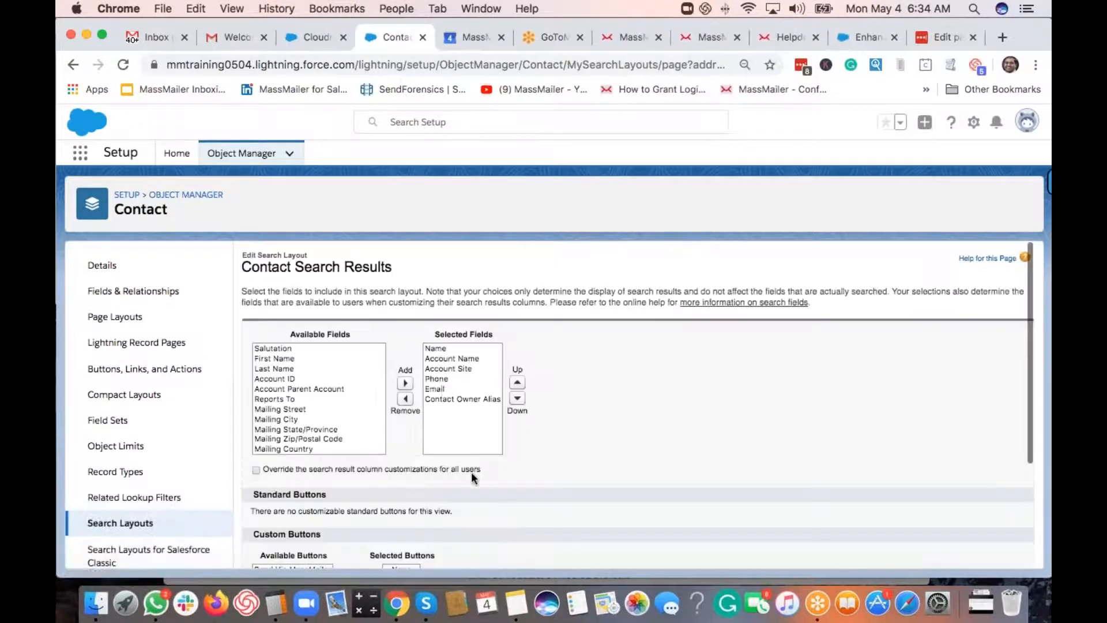
pyautogui.scroll(-3, 490, 473)
pyautogui.scroll(-1, 510, 477)
pyautogui.click(288, 417)
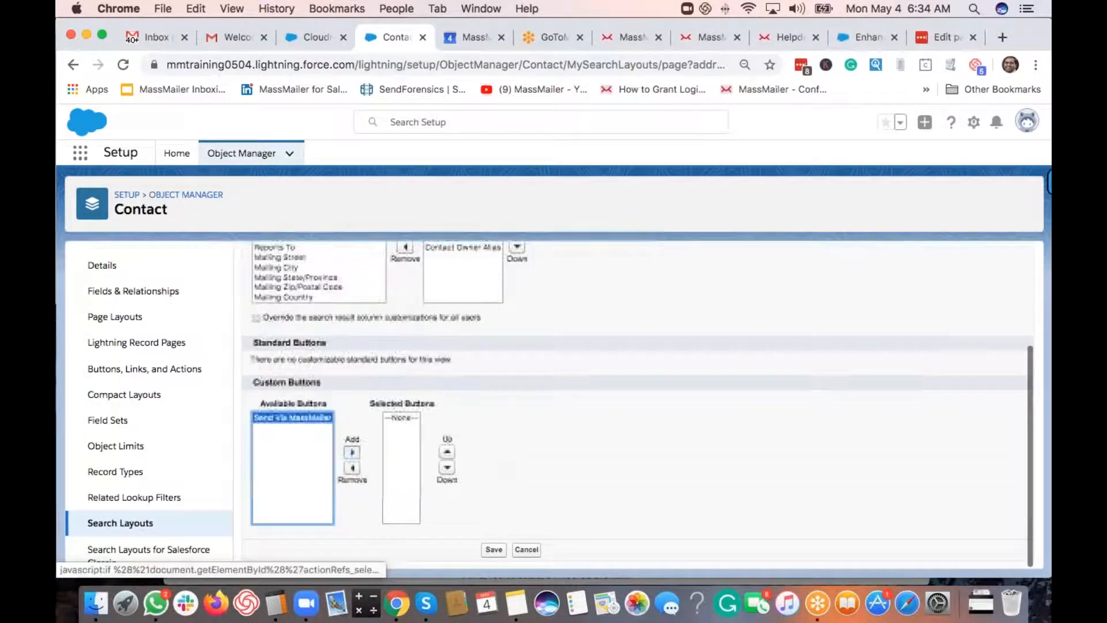
pyautogui.click(335, 452)
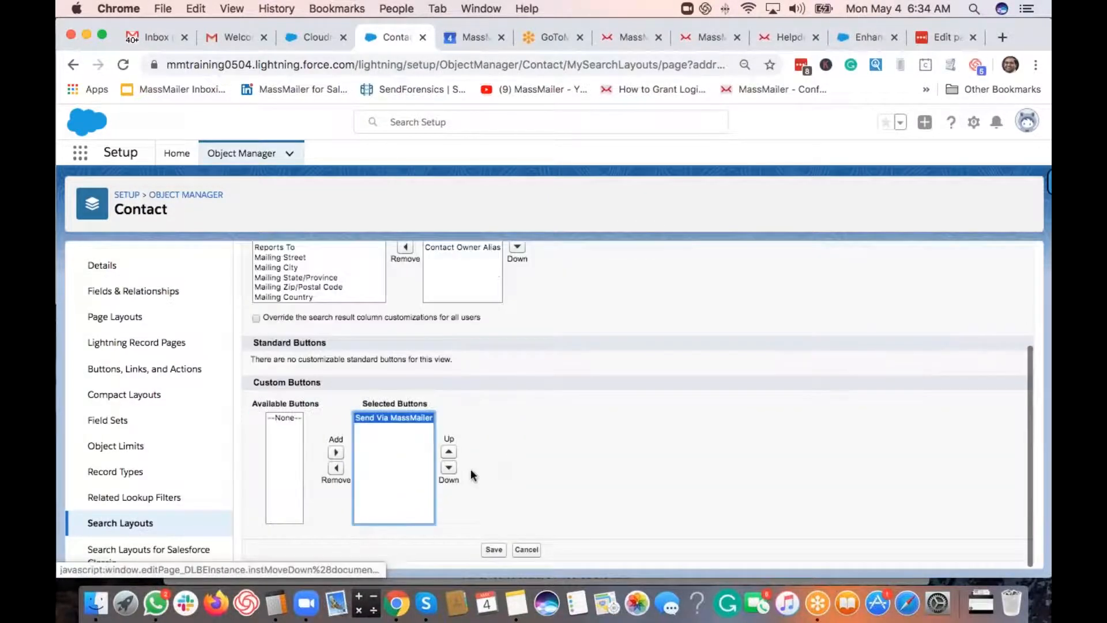
pyautogui.click(494, 550)
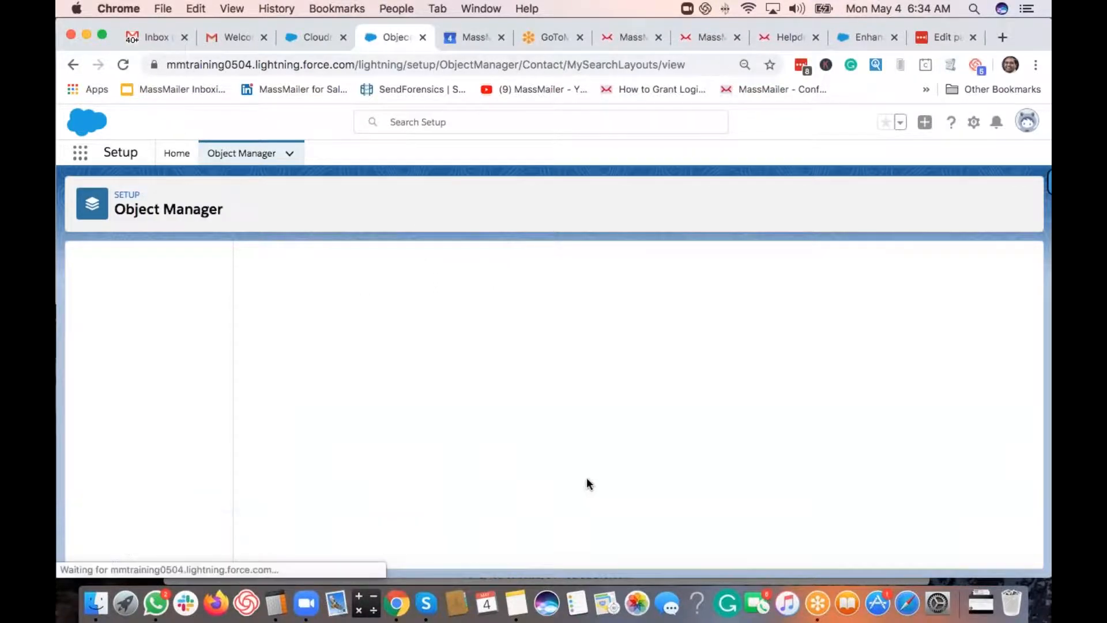
# - Add Send Via MassMailer to the Contact Classic List View buttons, save, and return to Object Manager
pyautogui.scroll(-2, 181, 445)
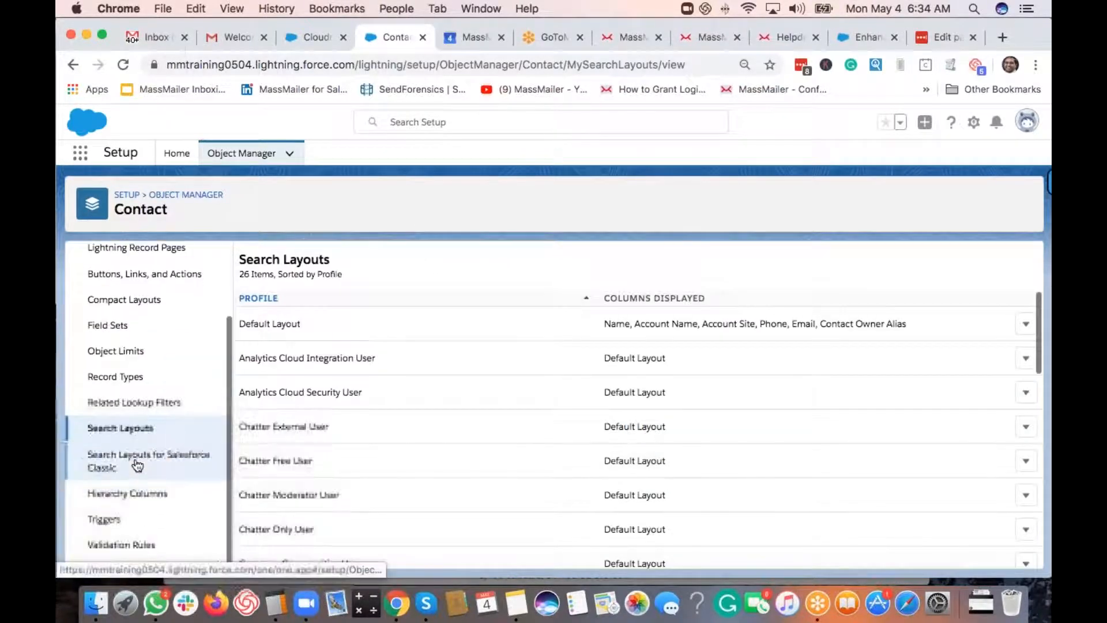
pyautogui.click(237, 466)
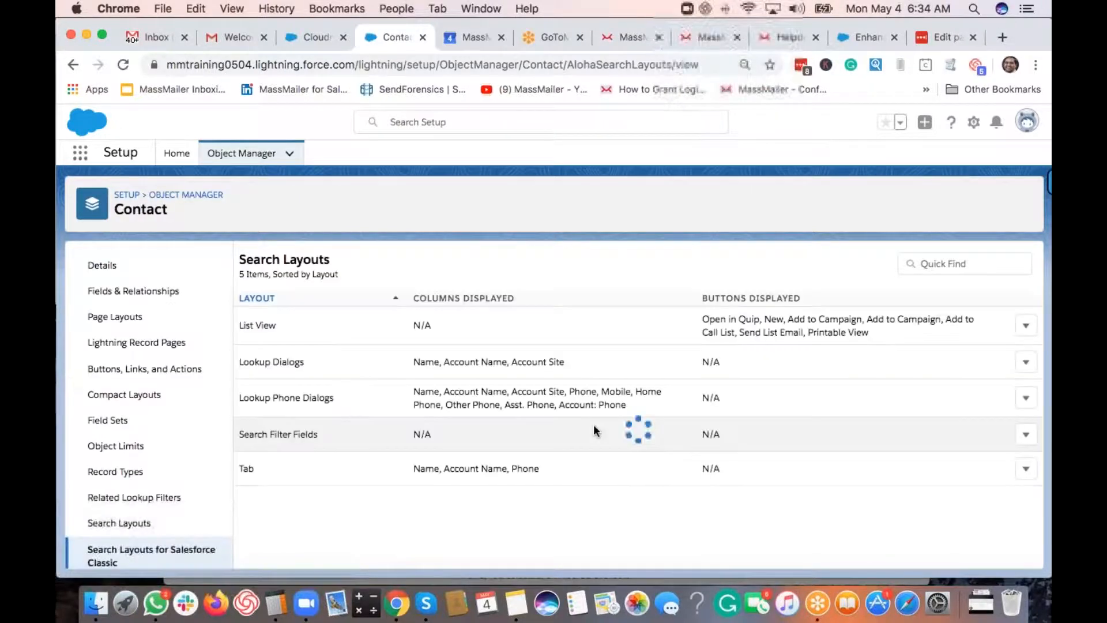
pyautogui.click(1026, 326)
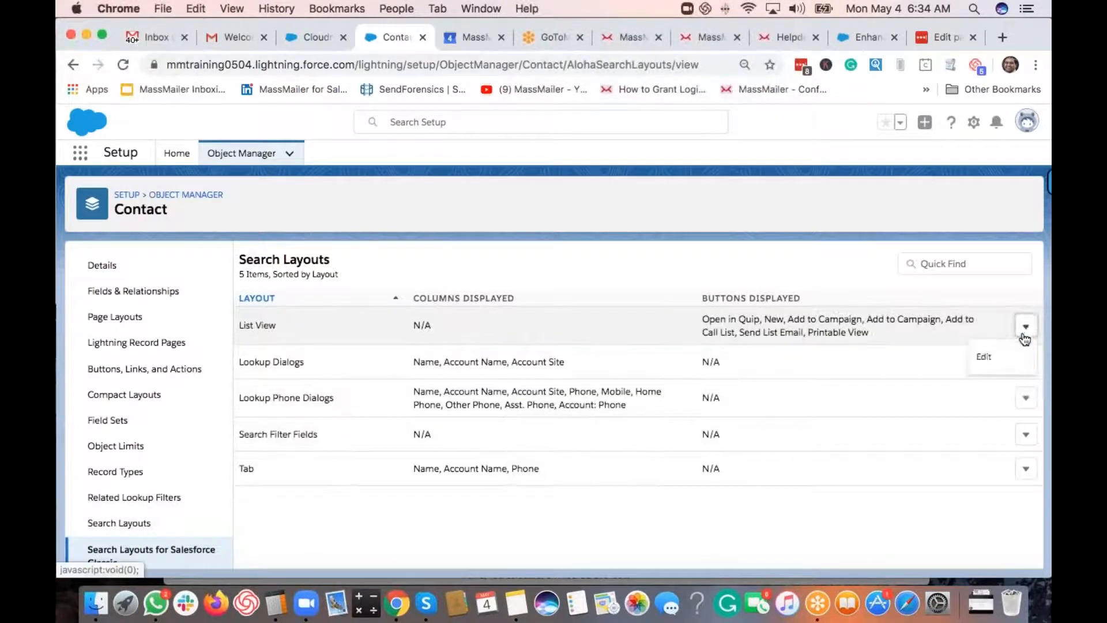
pyautogui.click(979, 359)
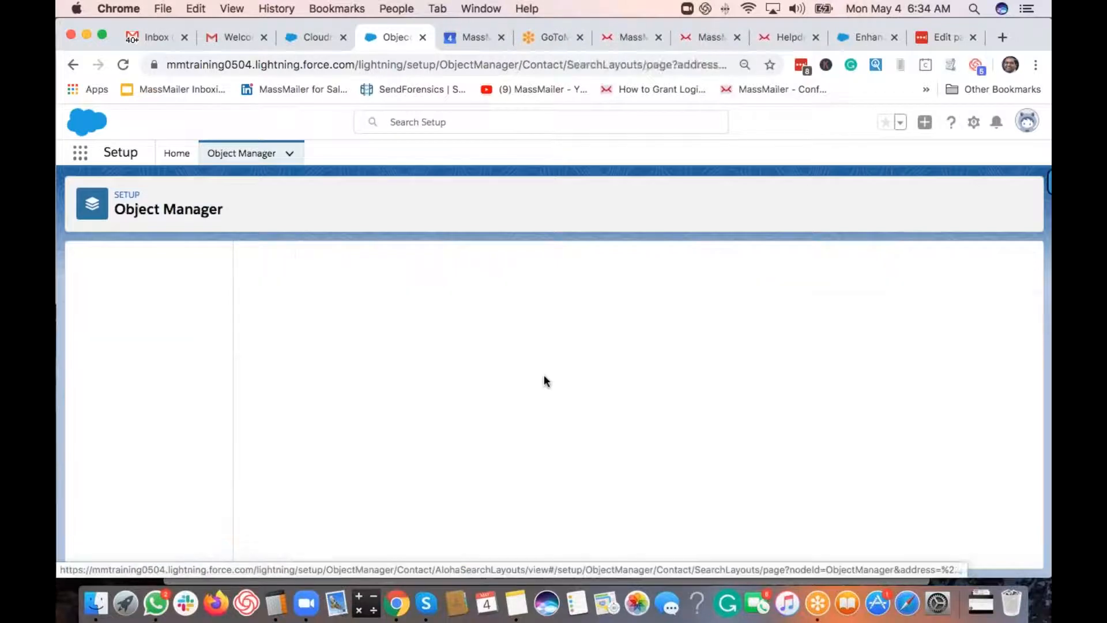
pyautogui.scroll(-3, 415, 381)
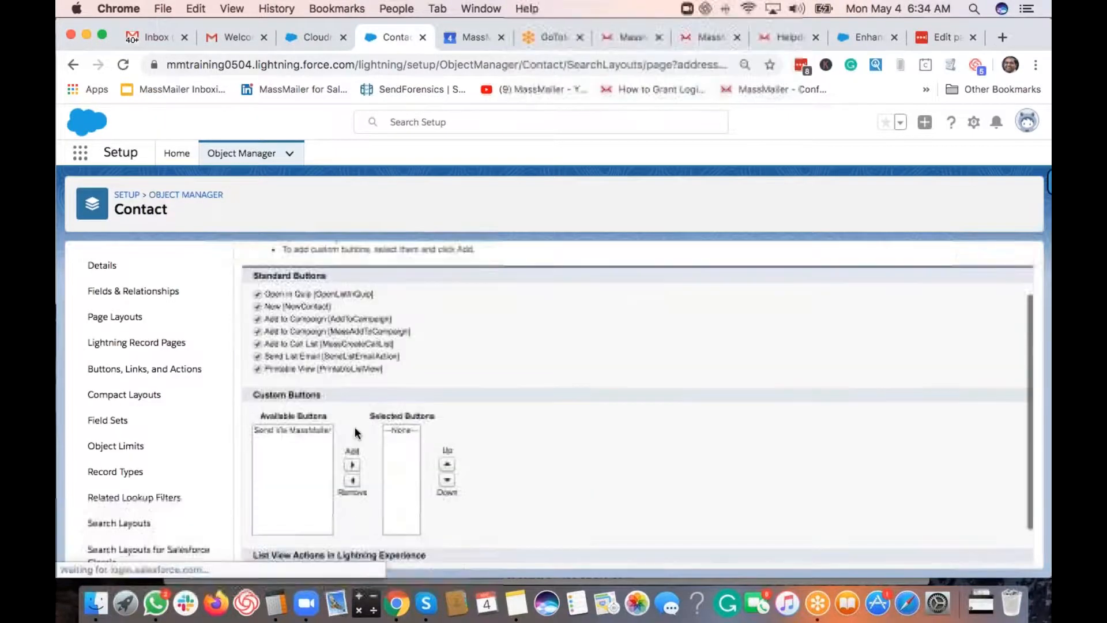
pyautogui.click(298, 412)
pyautogui.click(351, 448)
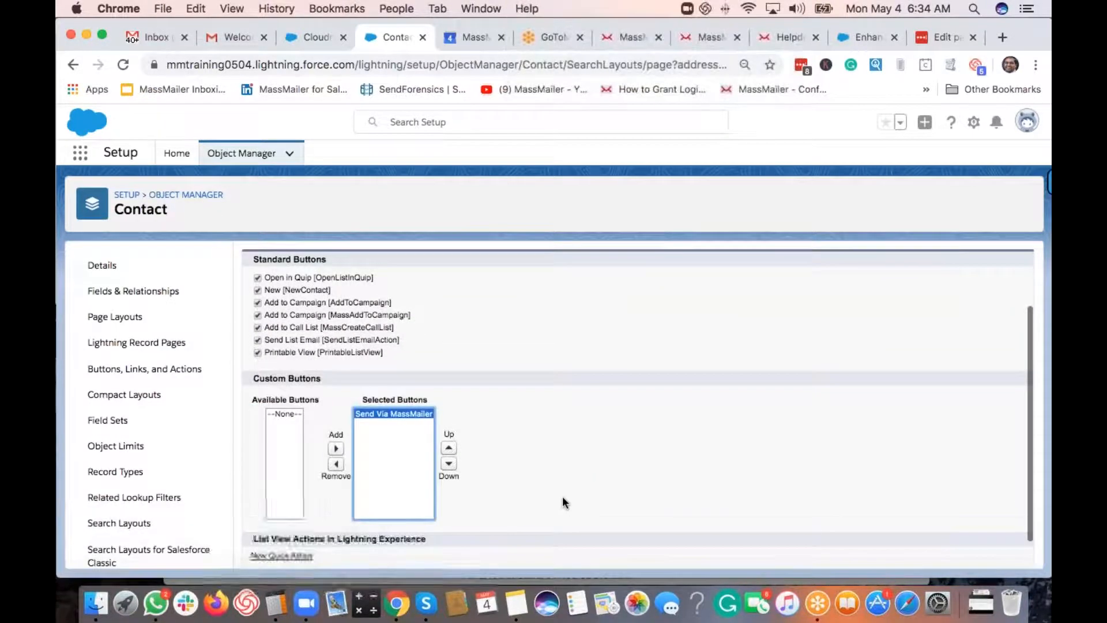
pyautogui.scroll(-2, 562, 496)
pyautogui.click(493, 550)
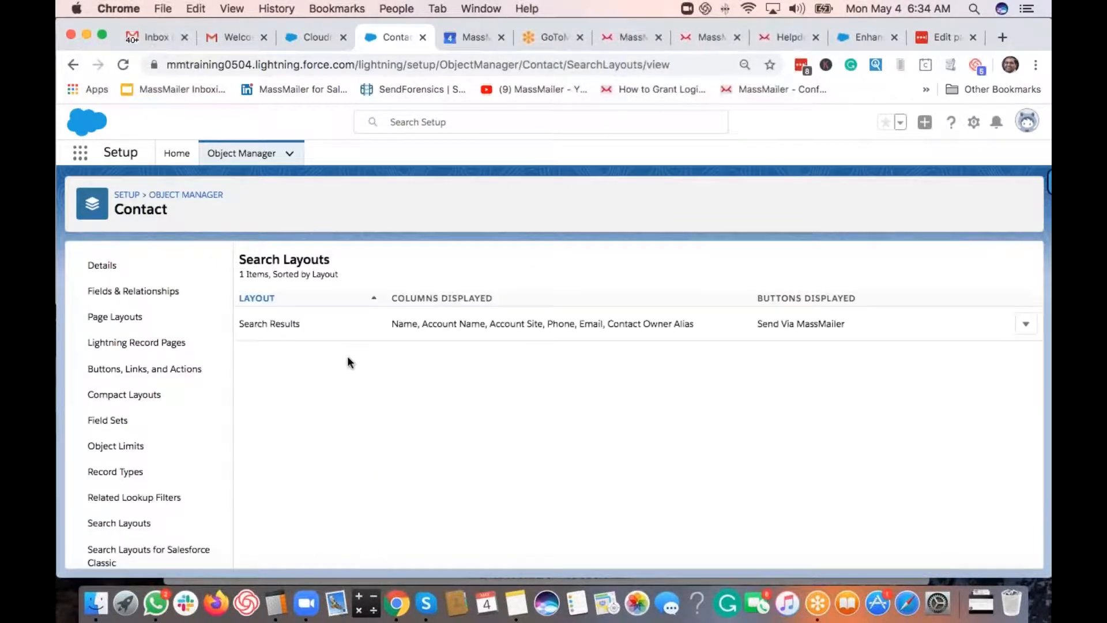
pyautogui.click(181, 195)
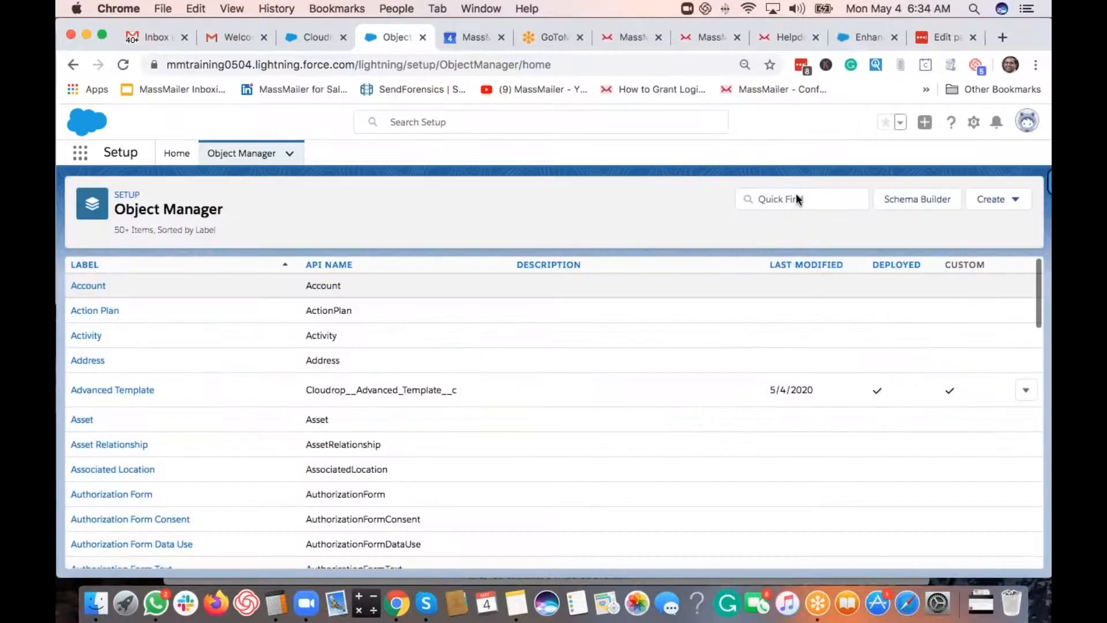
# - Find Campaign in Object Manager and open its Campaign Layout from the Page Layouts list
pyautogui.click(797, 198)
pyautogui.write('campaign')
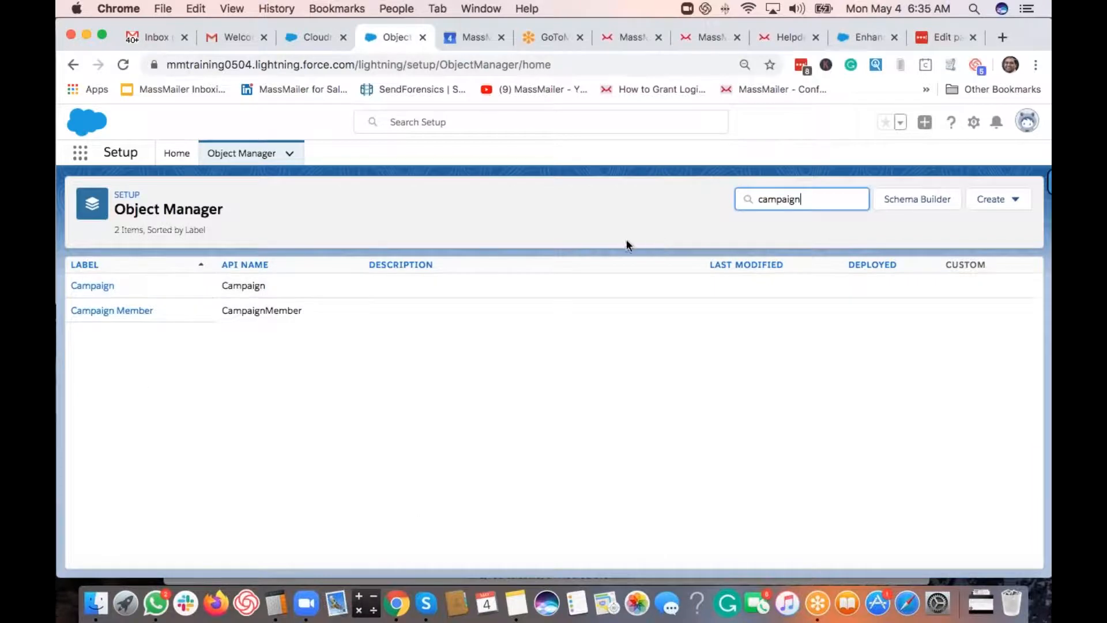
pyautogui.click(94, 289)
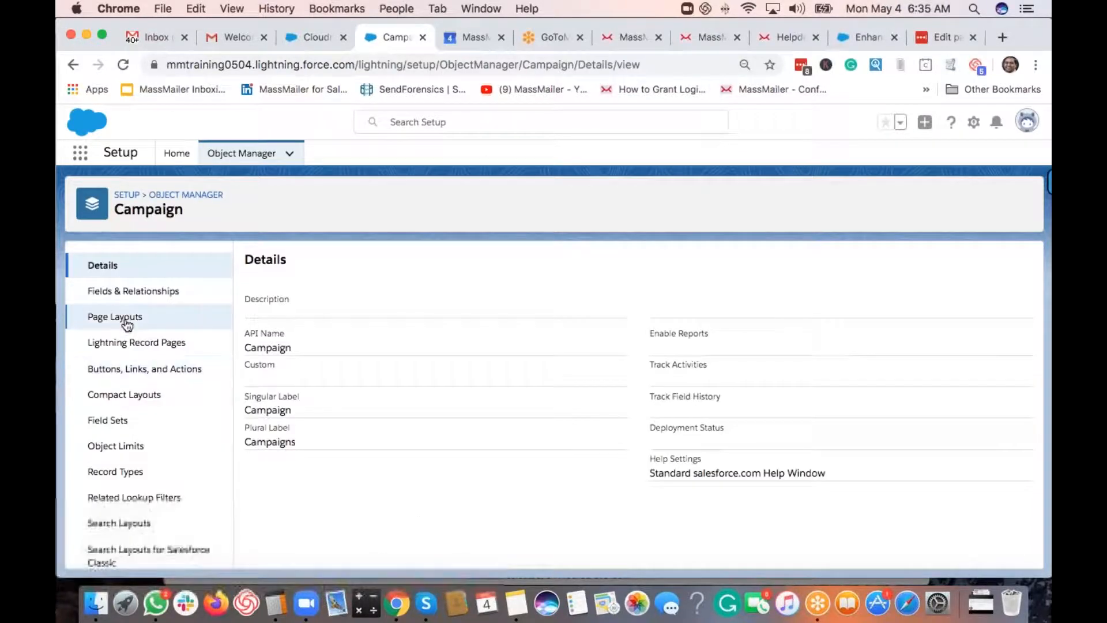
pyautogui.click(125, 320)
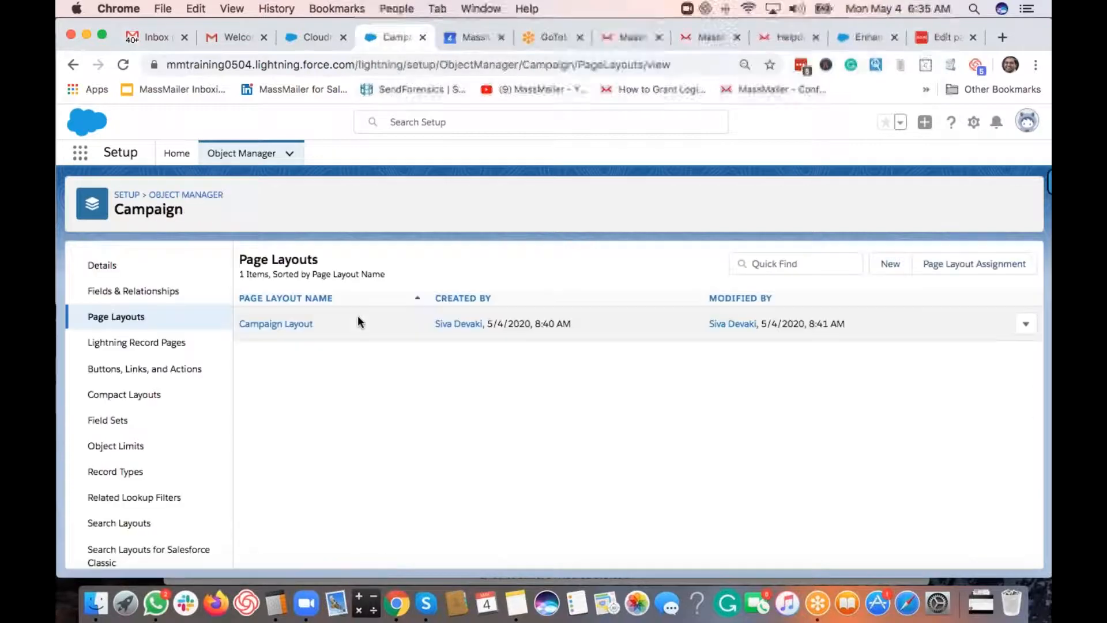
pyautogui.click(266, 328)
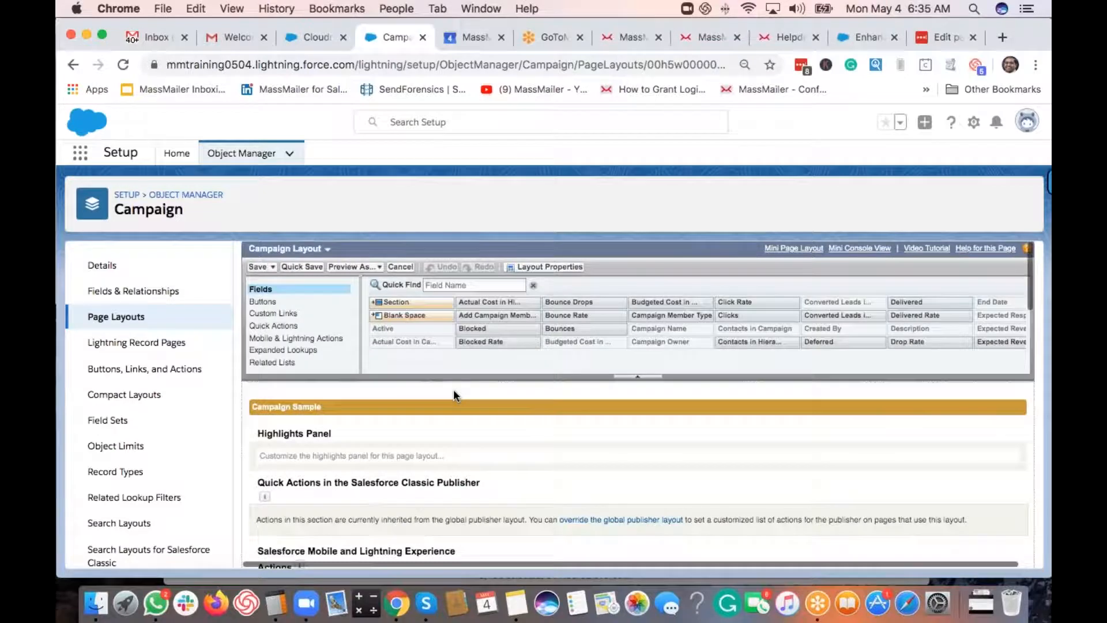
# - Drag seven custom buttons into Campaign Detail, from Add Campaign Members and MassMailer Clone through Unschedule Job
pyautogui.click(272, 304)
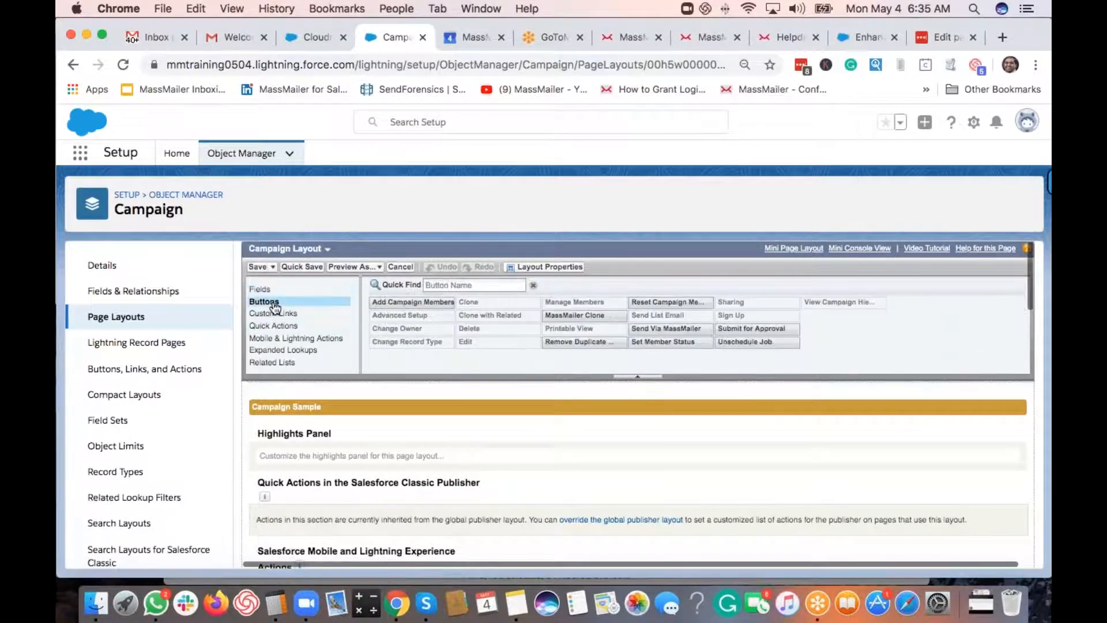
pyautogui.scroll(-5, 600, 475)
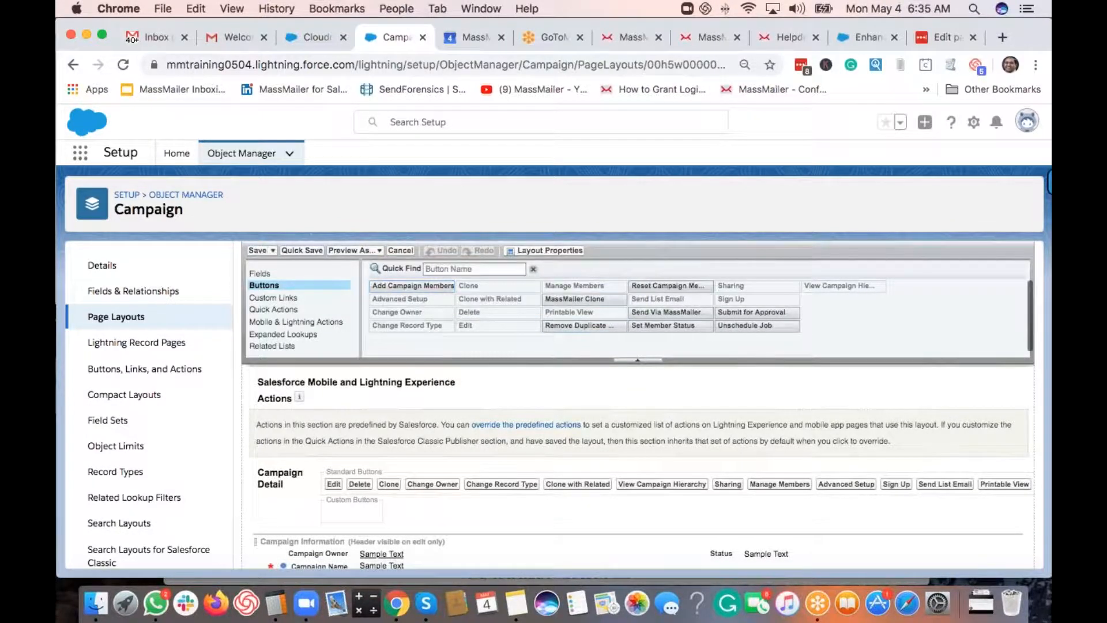
pyautogui.moveTo(395, 285); pyautogui.dragTo(369, 512)
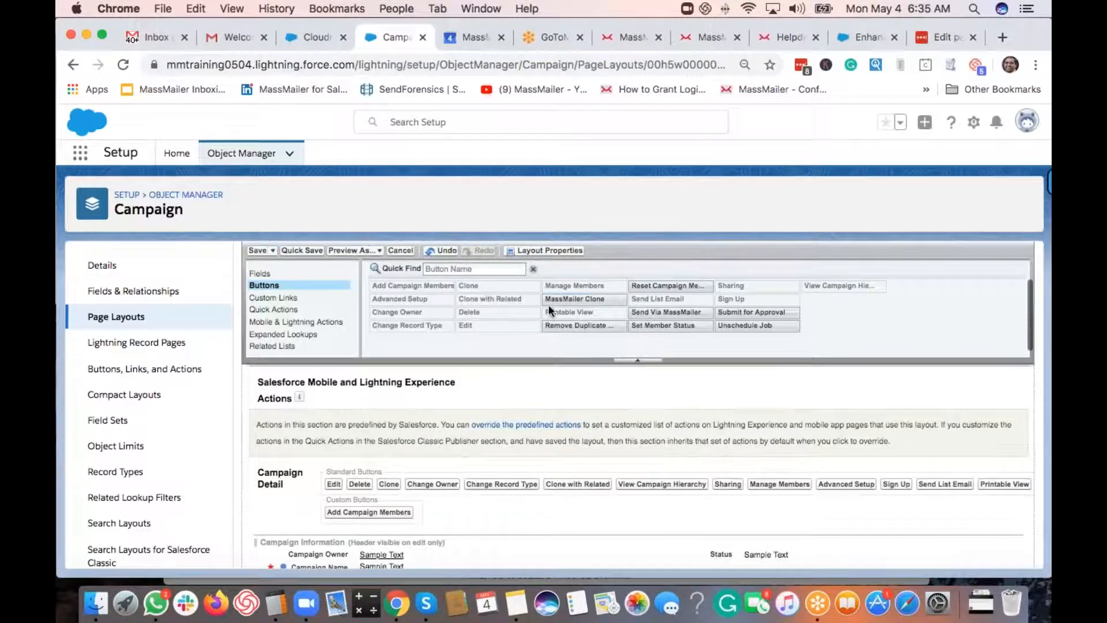
pyautogui.moveTo(553, 300); pyautogui.dragTo(434, 516)
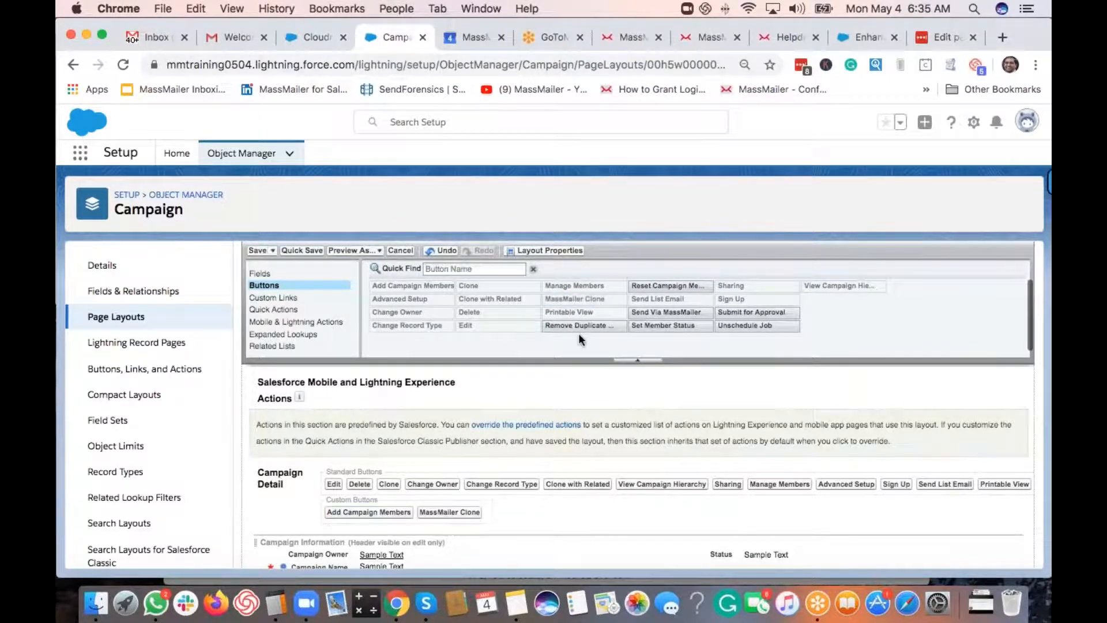
pyautogui.moveTo(579, 326); pyautogui.dragTo(548, 503)
pyautogui.moveTo(673, 286); pyautogui.dragTo(711, 503)
pyautogui.moveTo(666, 312); pyautogui.dragTo(756, 503)
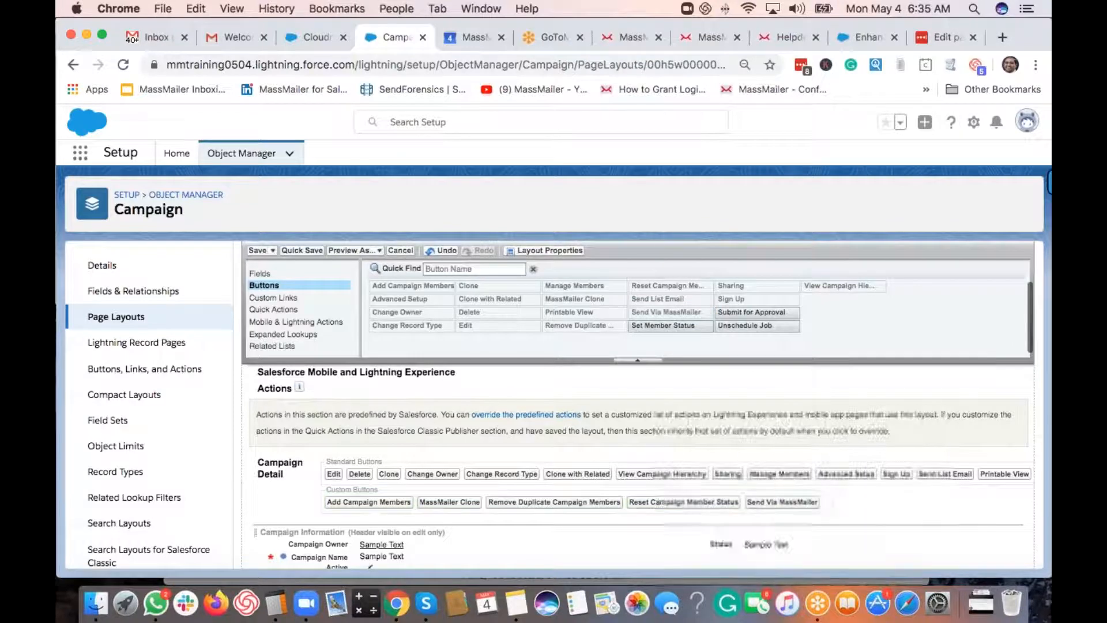
pyautogui.moveTo(680, 326); pyautogui.dragTo(826, 500)
pyautogui.moveTo(757, 325); pyautogui.dragTo(928, 510)
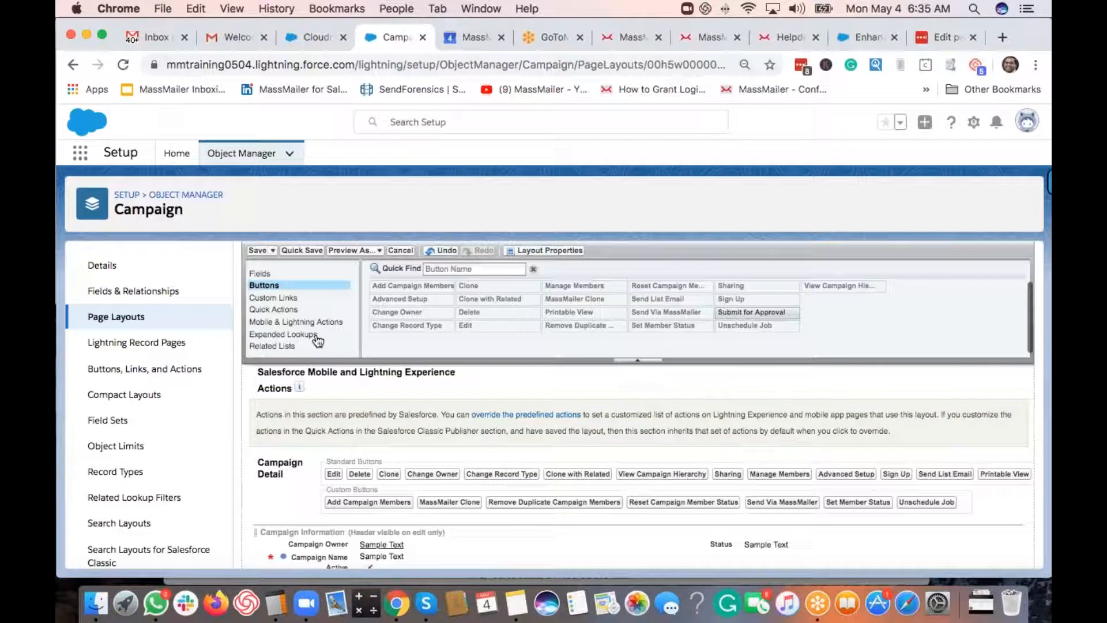
# - Override the predefined actions and add the Add Campaign Members and MassMailer Clone actions
pyautogui.click(529, 414)
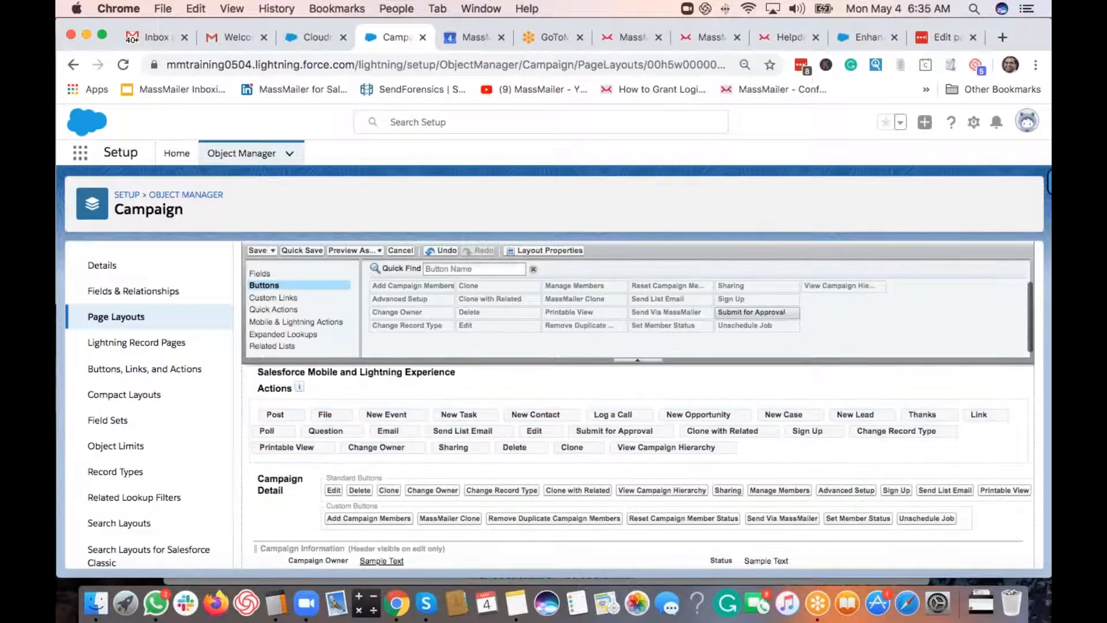
pyautogui.click(300, 332)
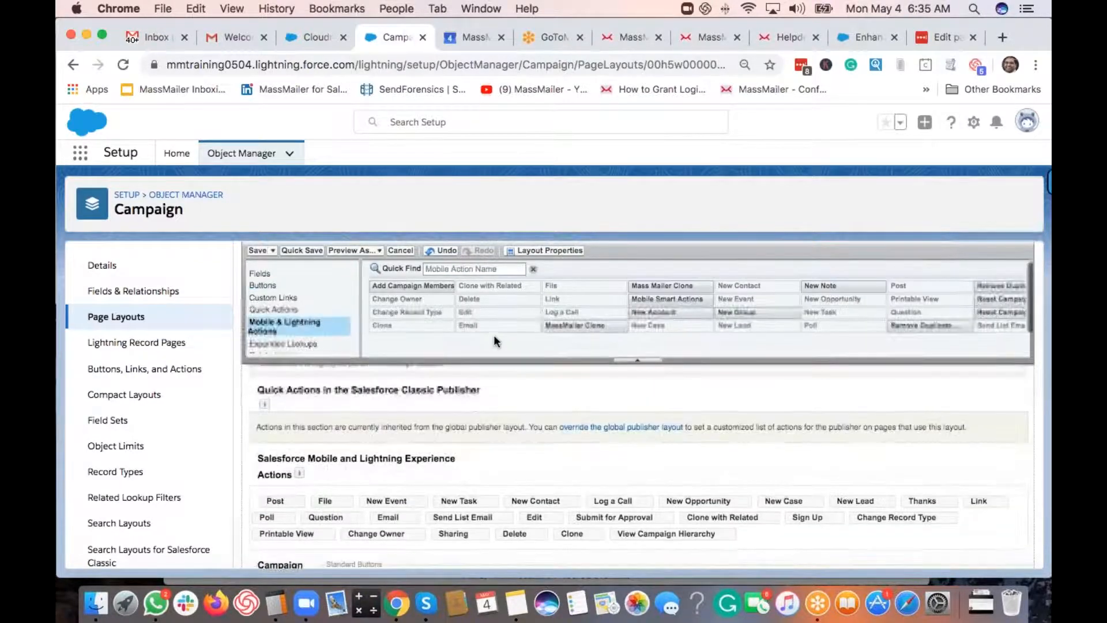
pyautogui.scroll(-2, 427, 287)
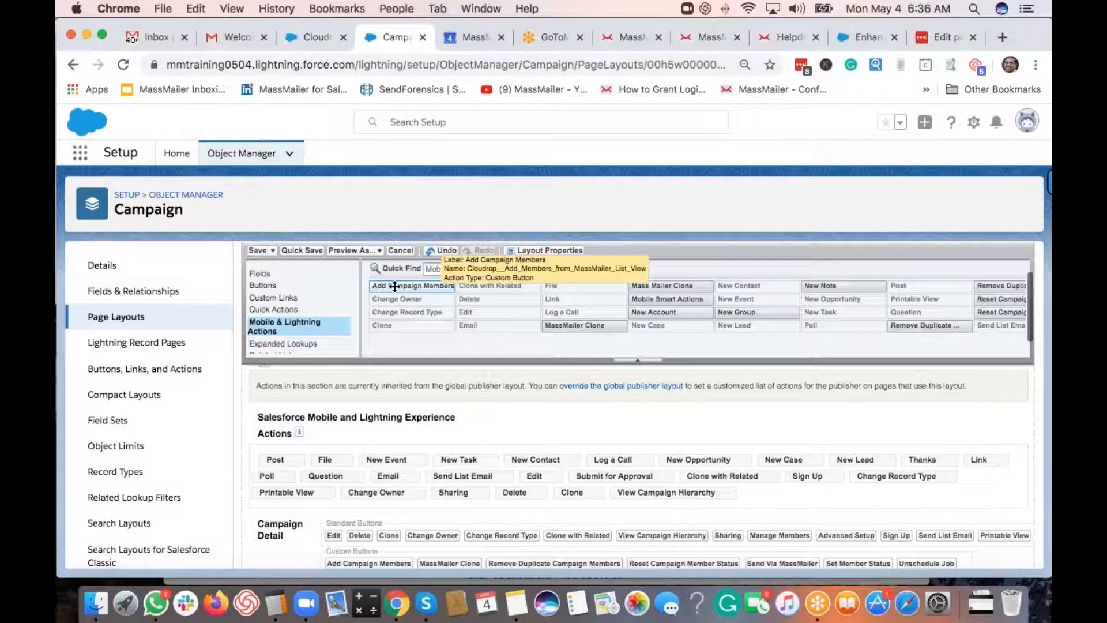
pyautogui.moveTo(395, 286); pyautogui.dragTo(776, 493)
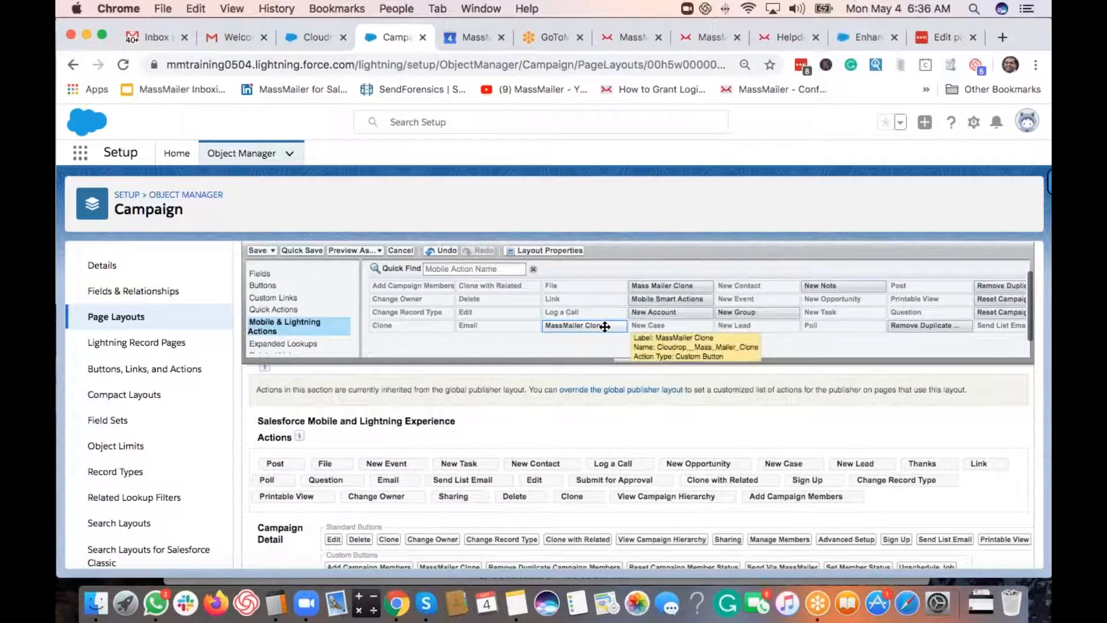
pyautogui.moveTo(604, 327); pyautogui.dragTo(880, 488)
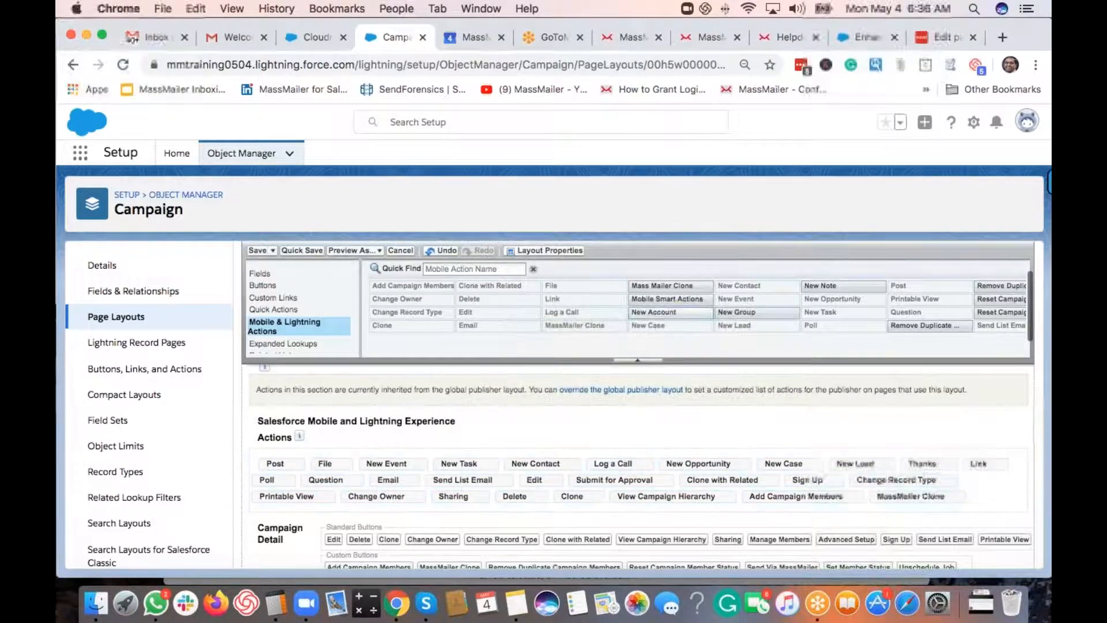
pyautogui.hscroll(2, 744, 315)
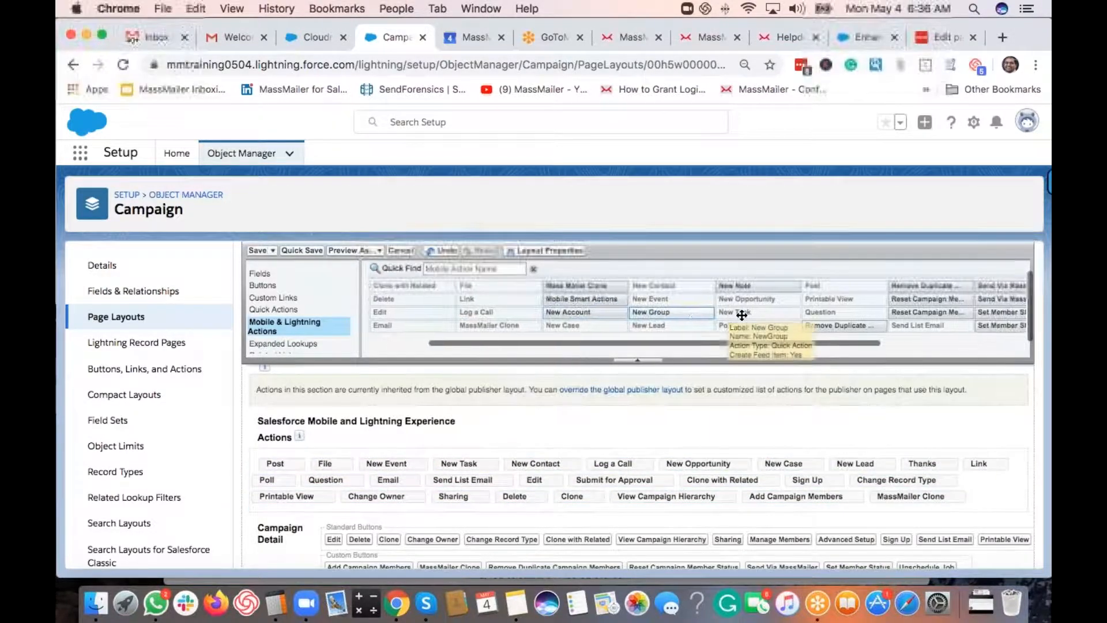
pyautogui.hscroll(1, 732, 313)
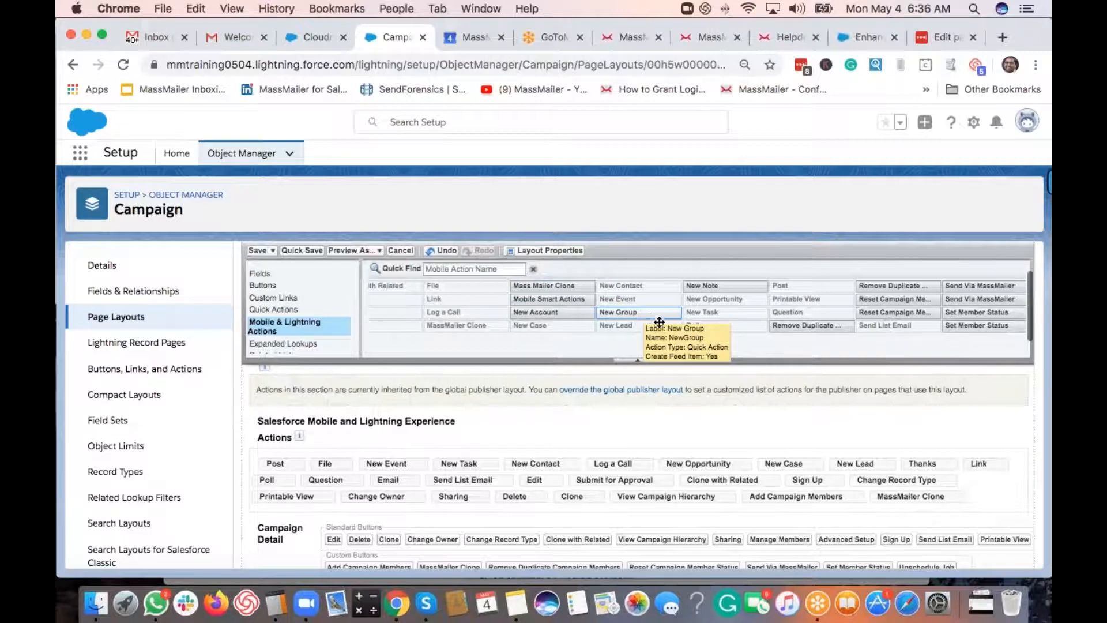
pyautogui.hscroll(1, 683, 332)
pyautogui.hscroll(3, 684, 327)
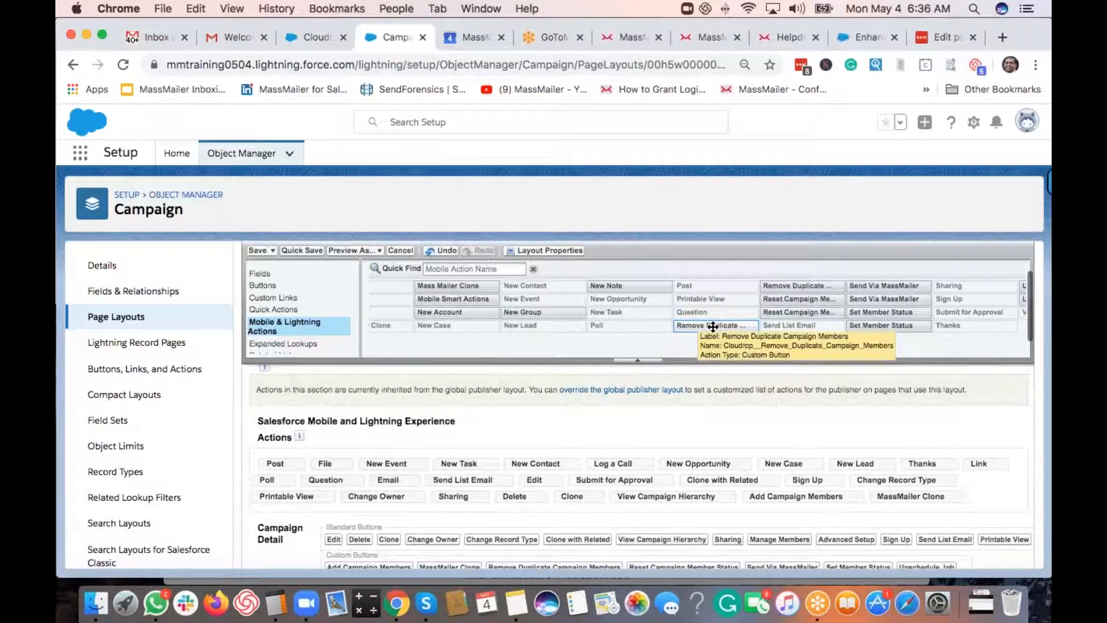
# - Add Remove Duplicate Campaign Members, Reset Campaign Member Status, Send Via MassMailer, Set Member Status and Unschedule Job actions
pyautogui.moveTo(713, 327)
pyautogui.mouseDown()
pyautogui.moveTo(978, 513)
pyautogui.moveTo(968, 506)
pyautogui.mouseUp()
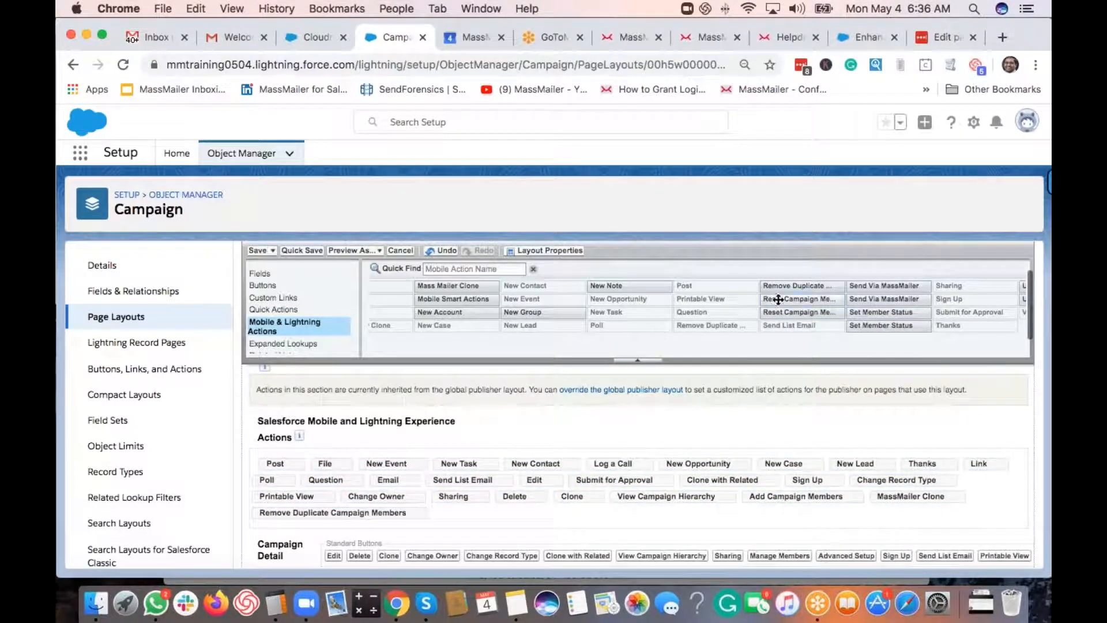
pyautogui.moveTo(778, 300); pyautogui.dragTo(567, 502)
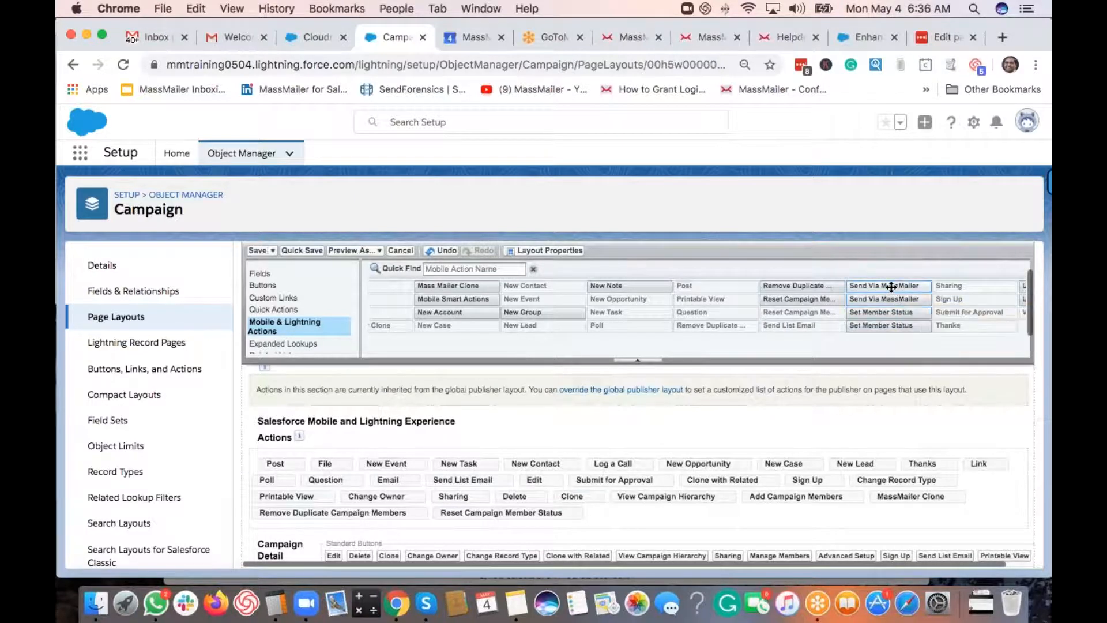
pyautogui.moveTo(893, 293); pyautogui.dragTo(660, 517)
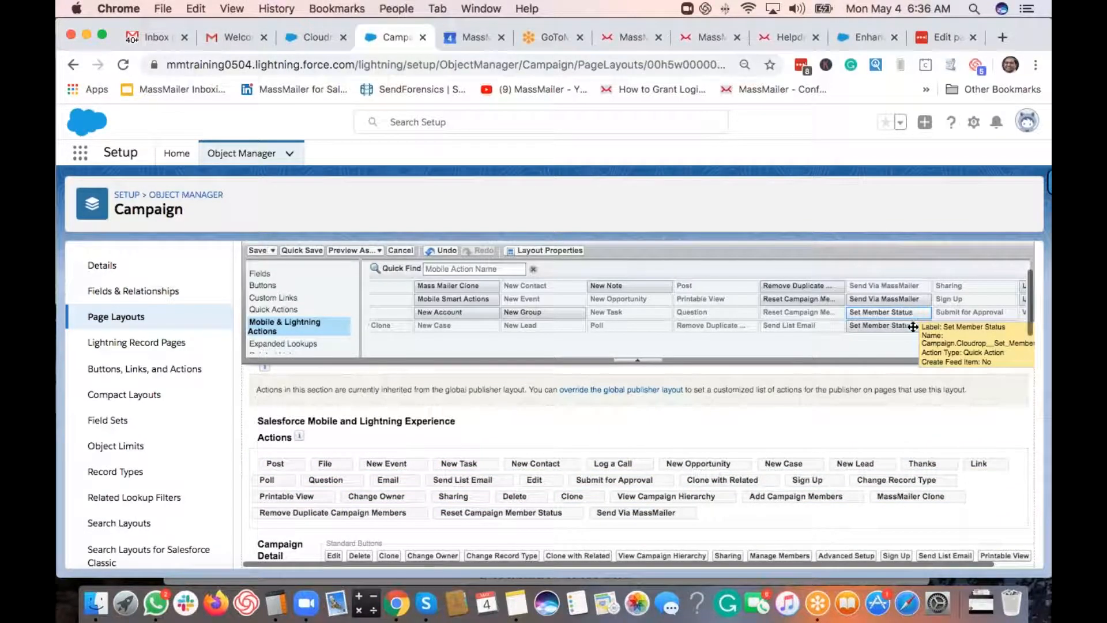
pyautogui.moveTo(913, 327); pyautogui.dragTo(744, 516)
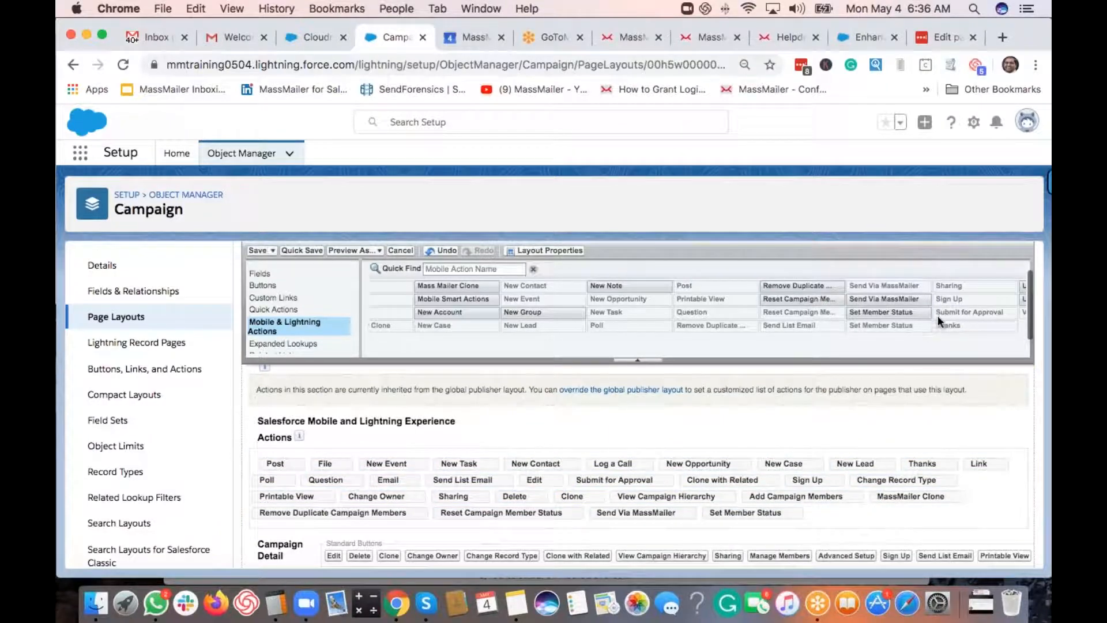
pyautogui.hscroll(3, 937, 315)
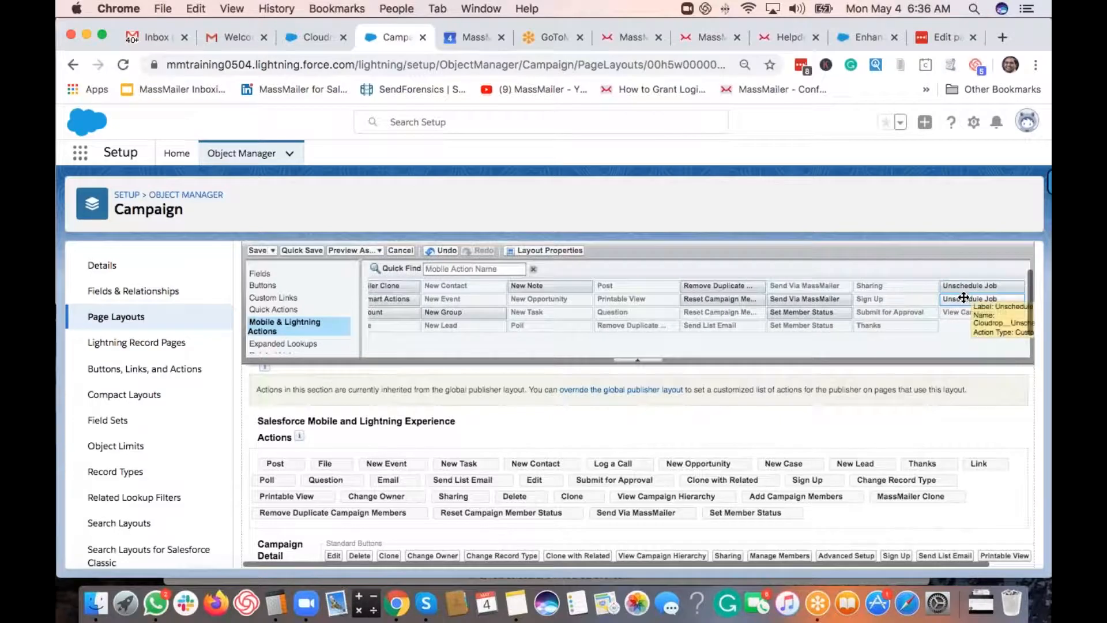
pyautogui.moveTo(964, 298); pyautogui.dragTo(830, 519)
pyautogui.scroll(-1, 292, 344)
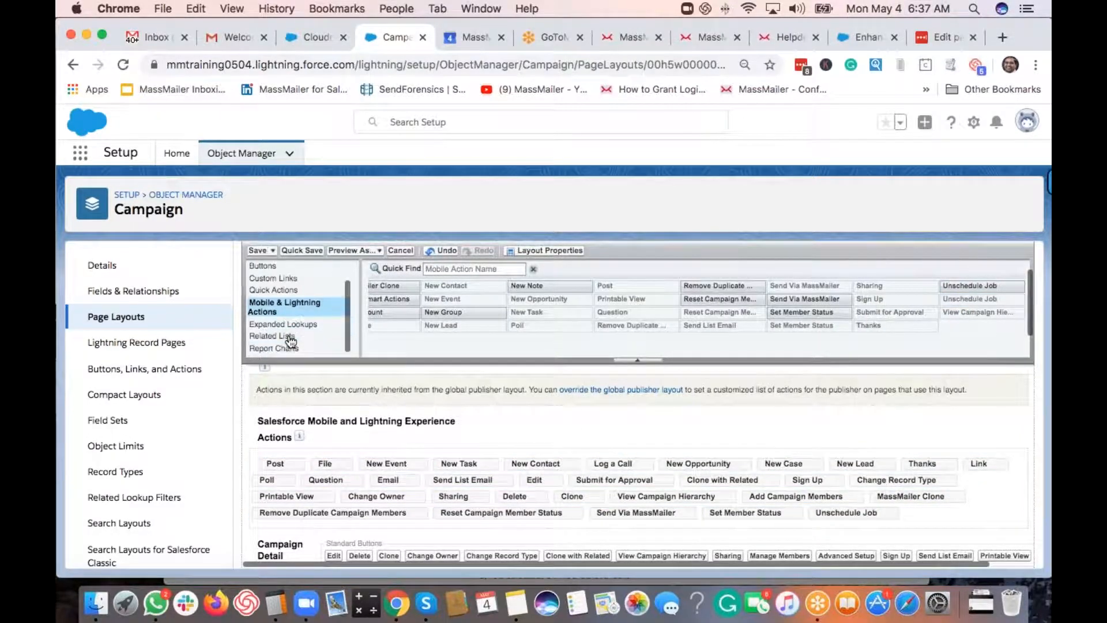
# - Filter related lists by 'ma' to add both MassMailer lists, then add Campaign Member Statuses above them
pyautogui.click(272, 336)
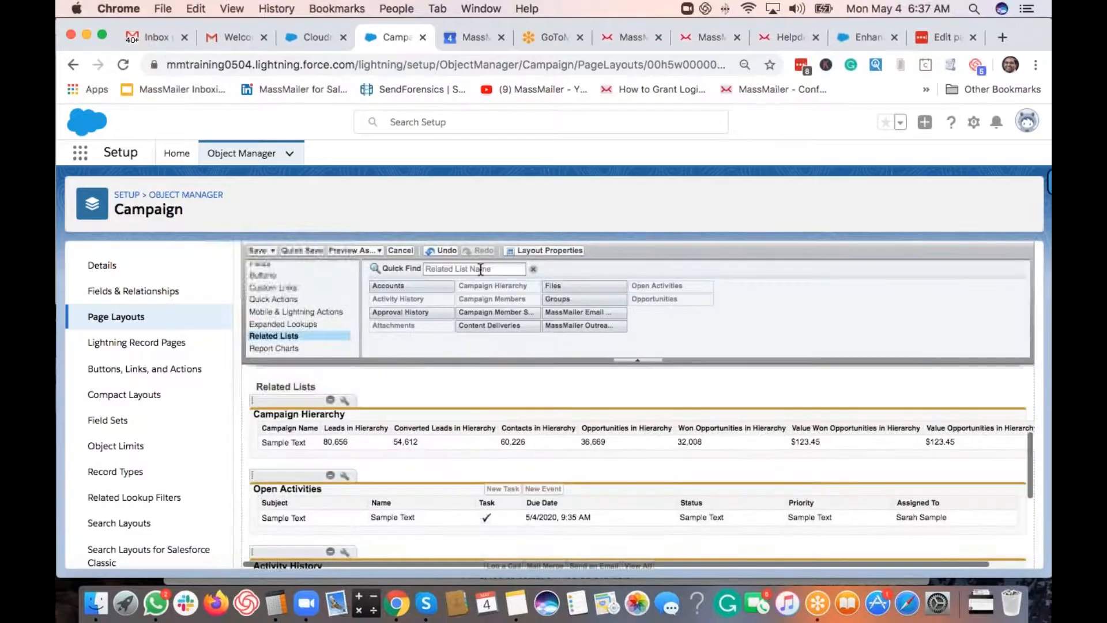
pyautogui.click(480, 268)
pyautogui.write('ma')
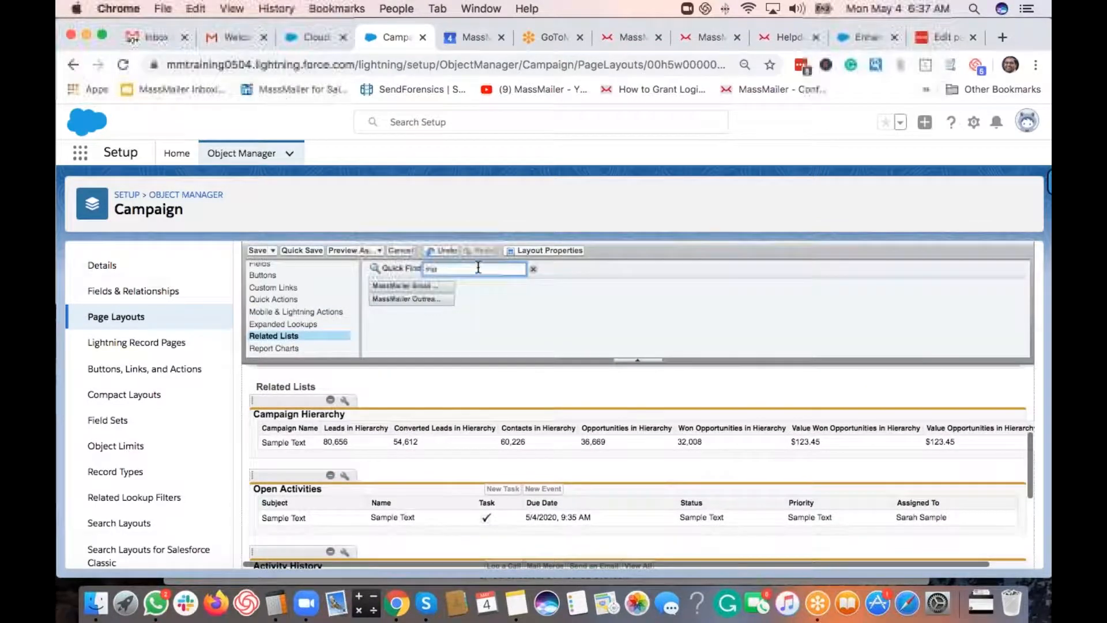
pyautogui.moveTo(440, 286); pyautogui.dragTo(372, 397)
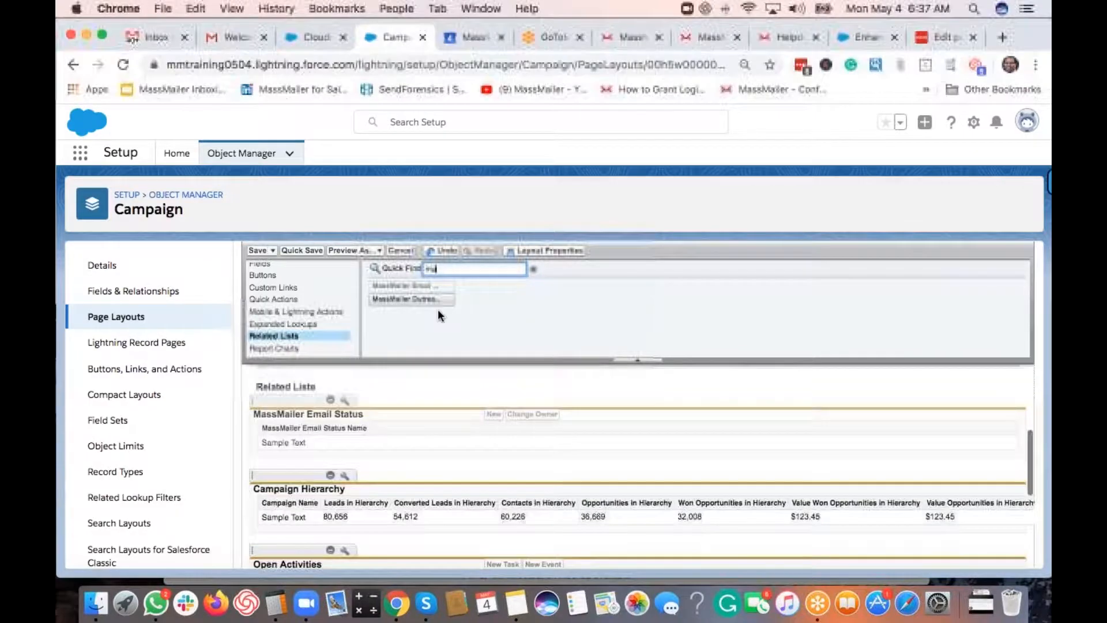
pyautogui.moveTo(430, 299); pyautogui.dragTo(399, 454)
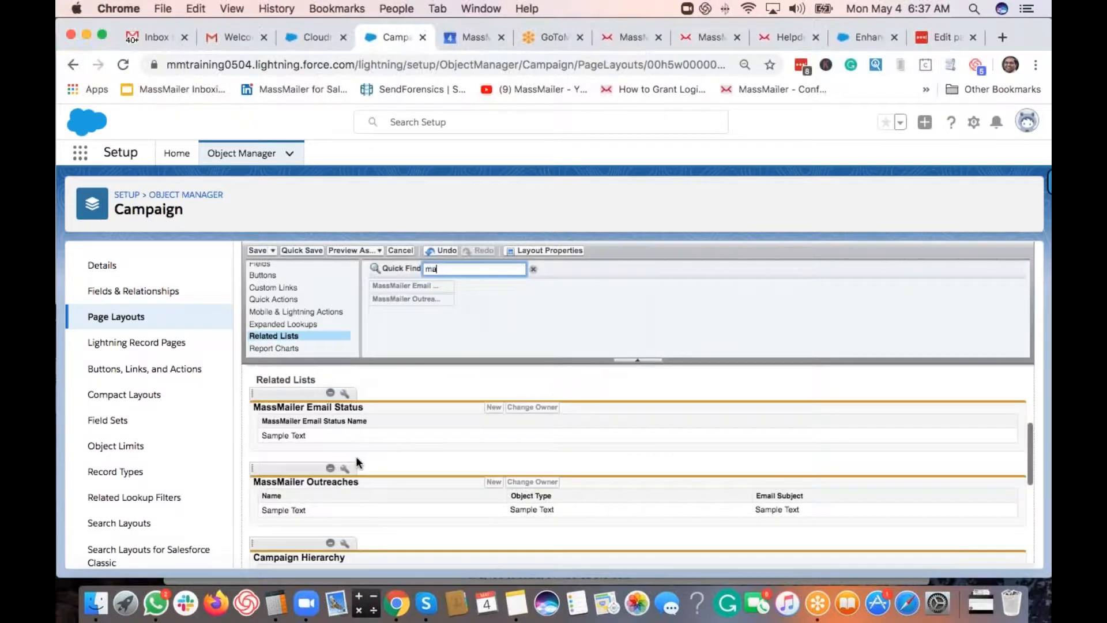
pyautogui.press('BackSpace')
pyautogui.press('BackSpace')
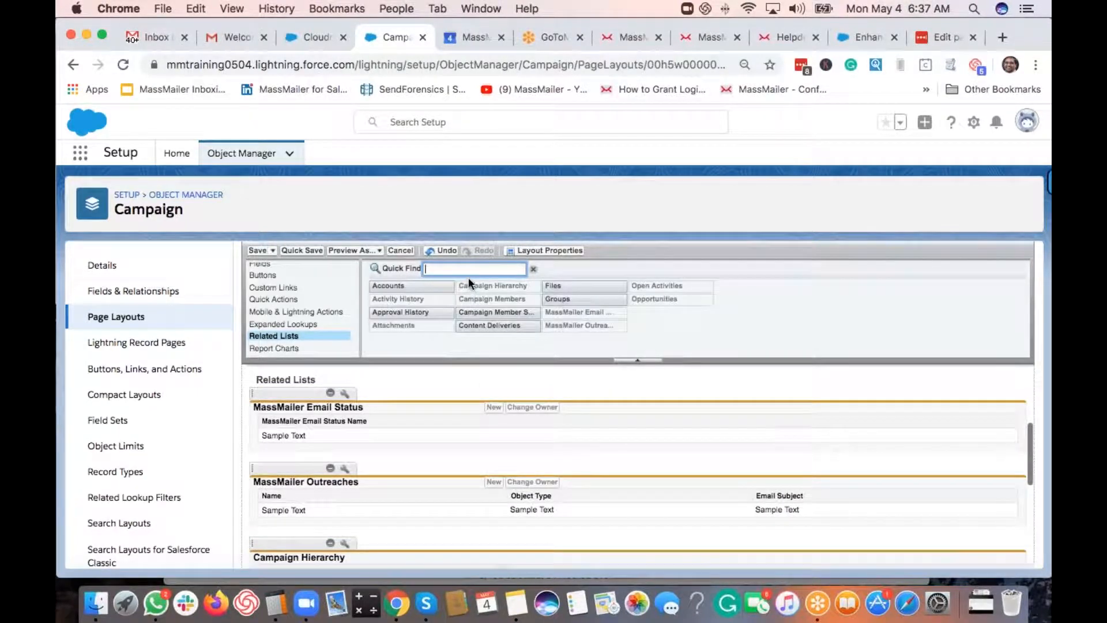
pyautogui.moveTo(495, 312); pyautogui.dragTo(374, 393)
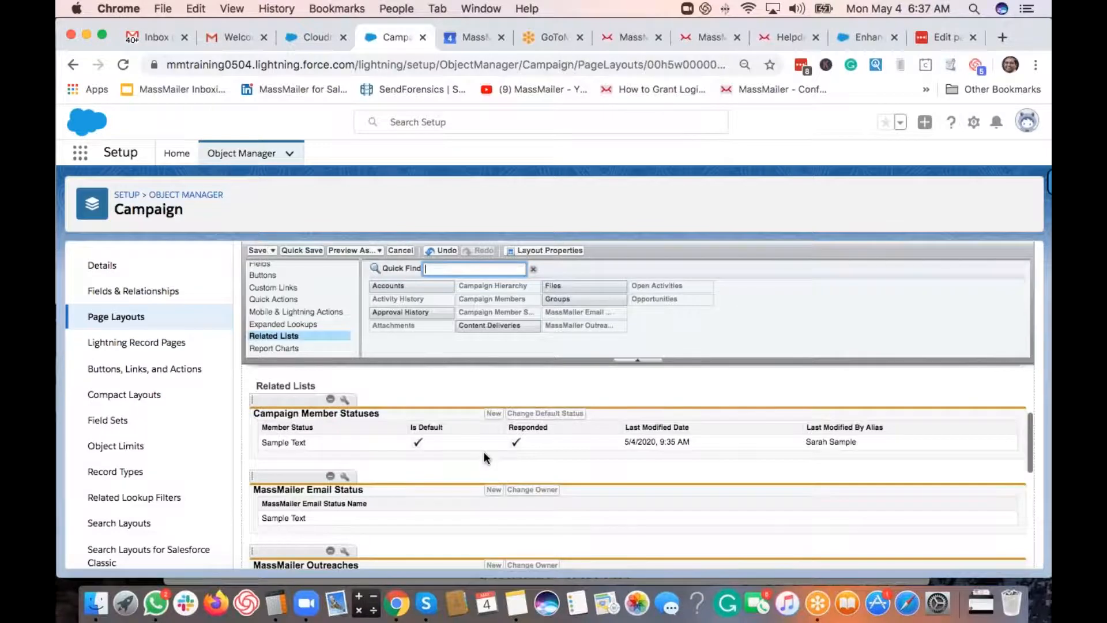
pyautogui.scroll(-1, 406, 434)
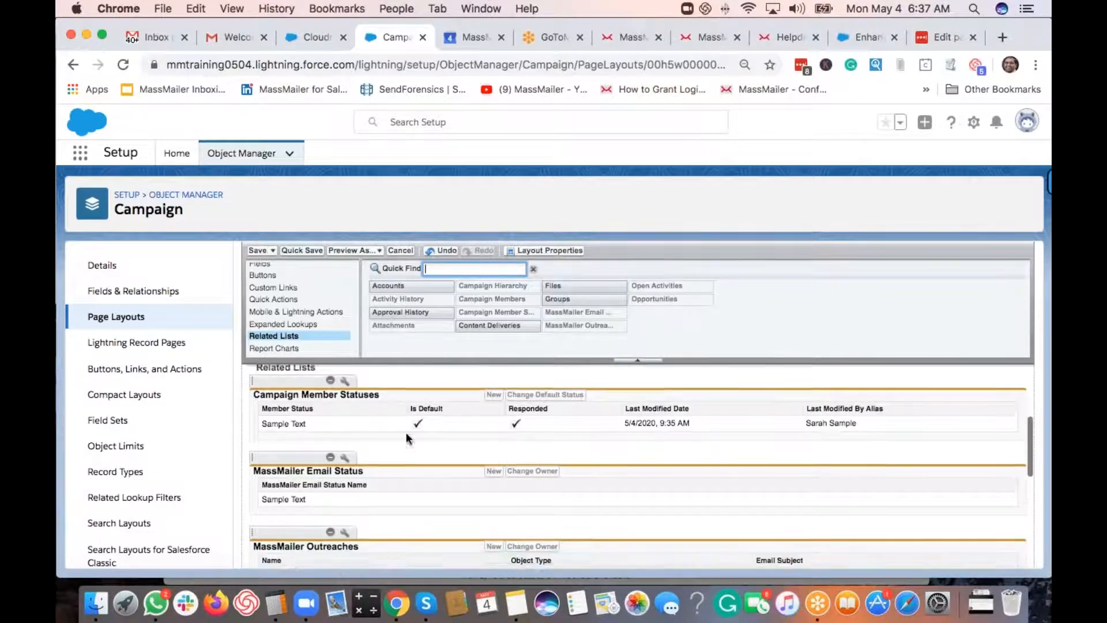
pyautogui.scroll(2, 376, 417)
pyautogui.scroll(-3, 346, 407)
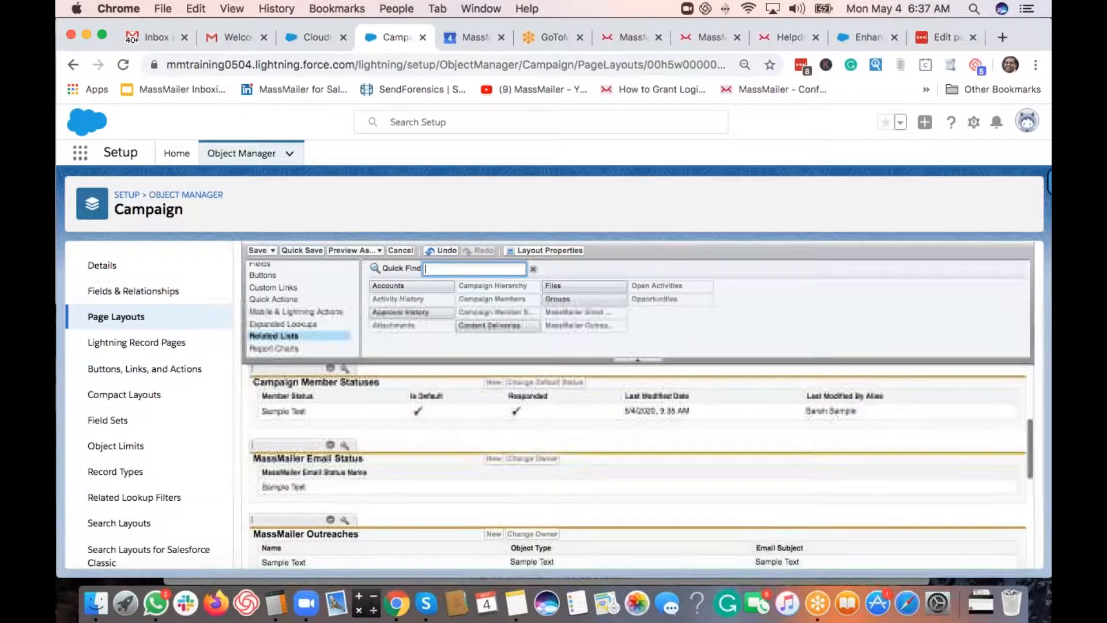
# - Add Bounce Type, Clicked URL, Email, Email Subject, Event, Event Time and Reason columns to MassMailer Email Status
pyautogui.click(345, 399)
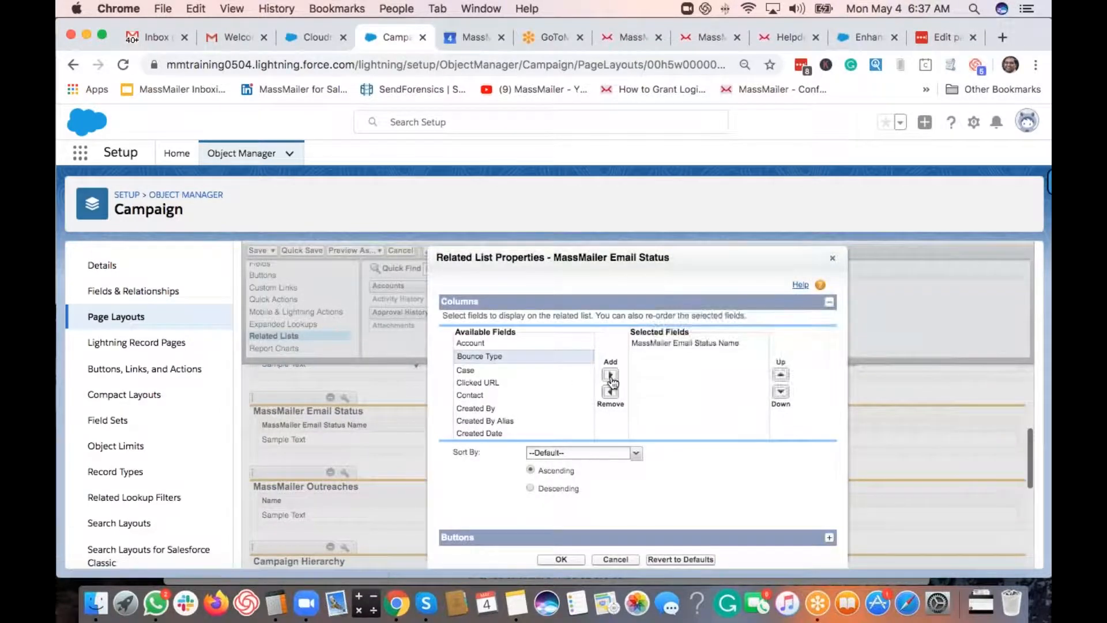
pyautogui.doubleClick(479, 355)
pyautogui.click(478, 369)
pyautogui.click(610, 376)
pyautogui.scroll(-1, 504, 383)
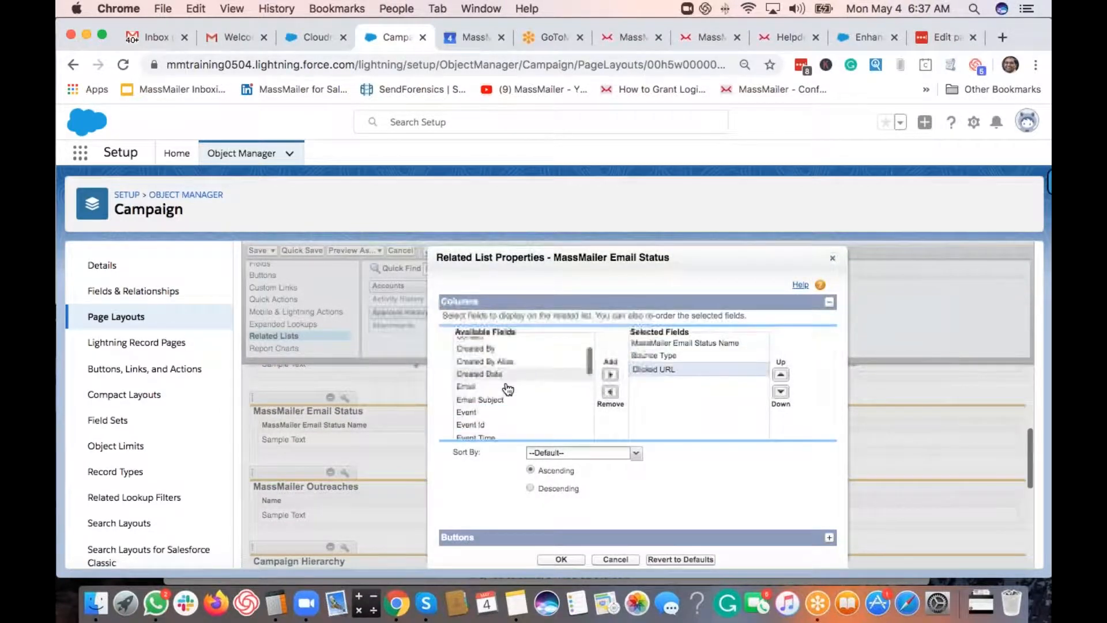
pyautogui.click(501, 387)
pyautogui.keyDown('shift'); pyautogui.click(492, 414); pyautogui.keyUp('shift')
pyautogui.click(611, 375)
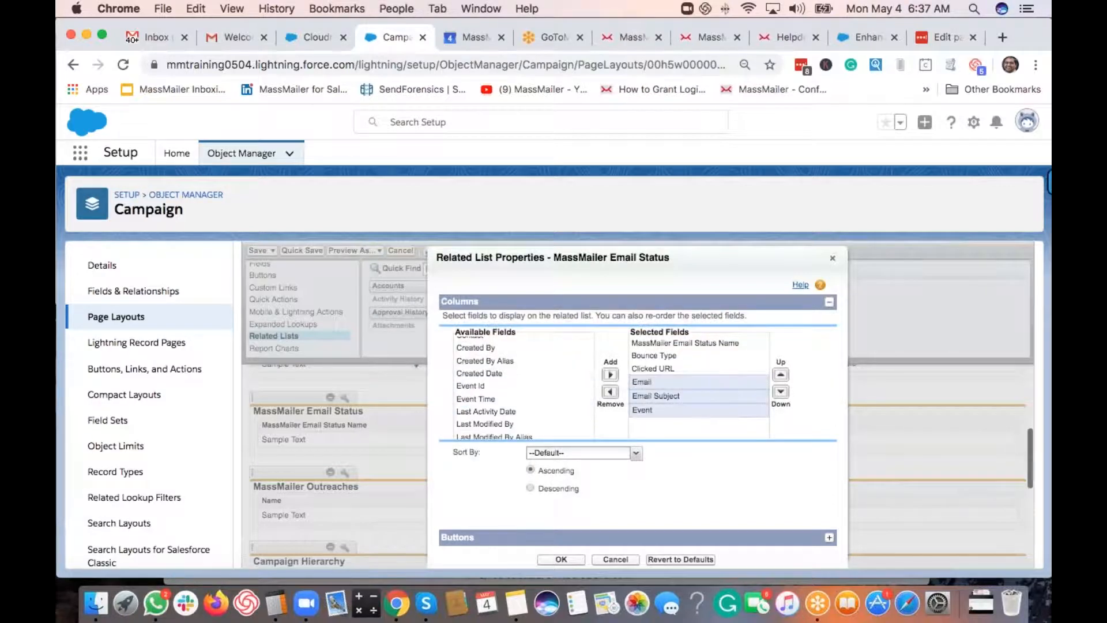
pyautogui.scroll(-1, 544, 383)
pyautogui.click(544, 381)
pyautogui.click(610, 376)
pyautogui.scroll(-5, 536, 382)
pyautogui.click(522, 382)
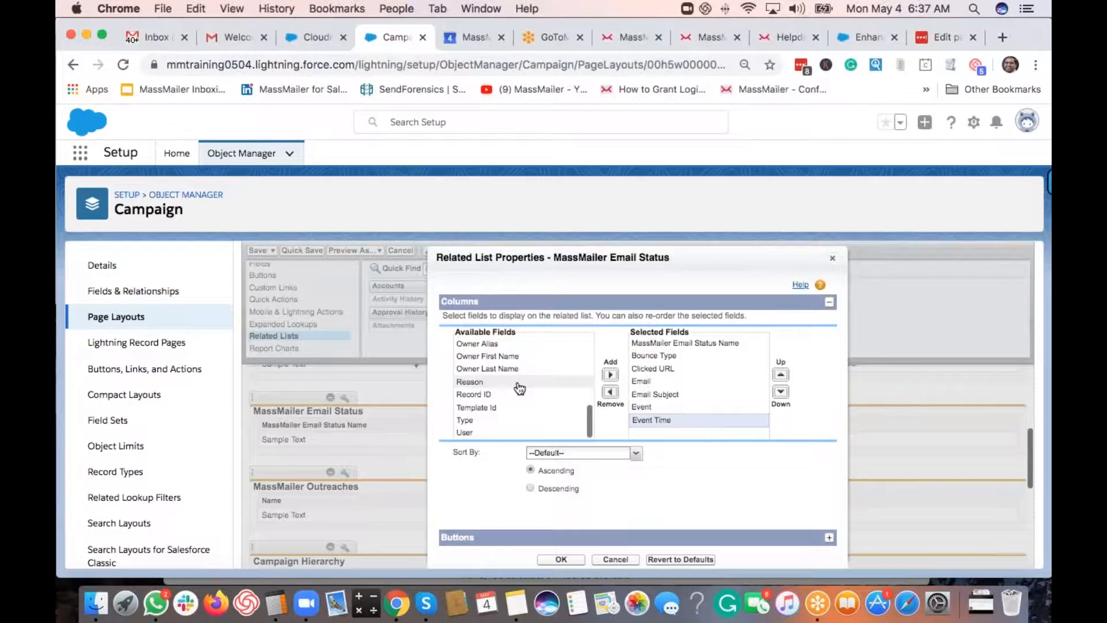
pyautogui.click(610, 375)
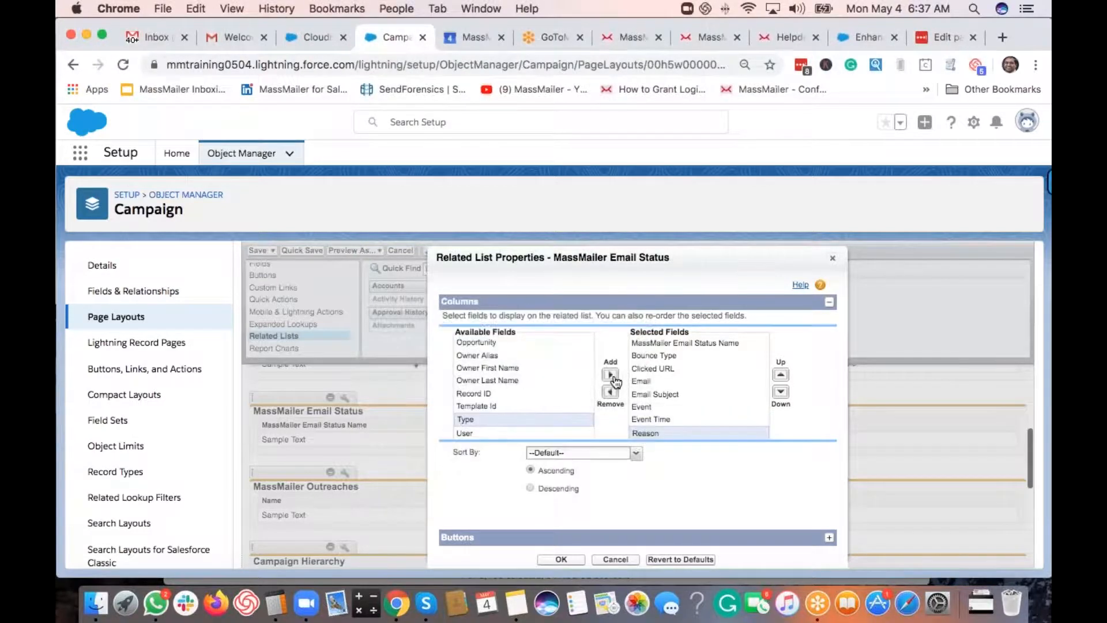
# - Hide the New and Change Owner standard buttons on MassMailer Email Status and apply the settings
pyautogui.click(716, 538)
pyautogui.click(471, 392)
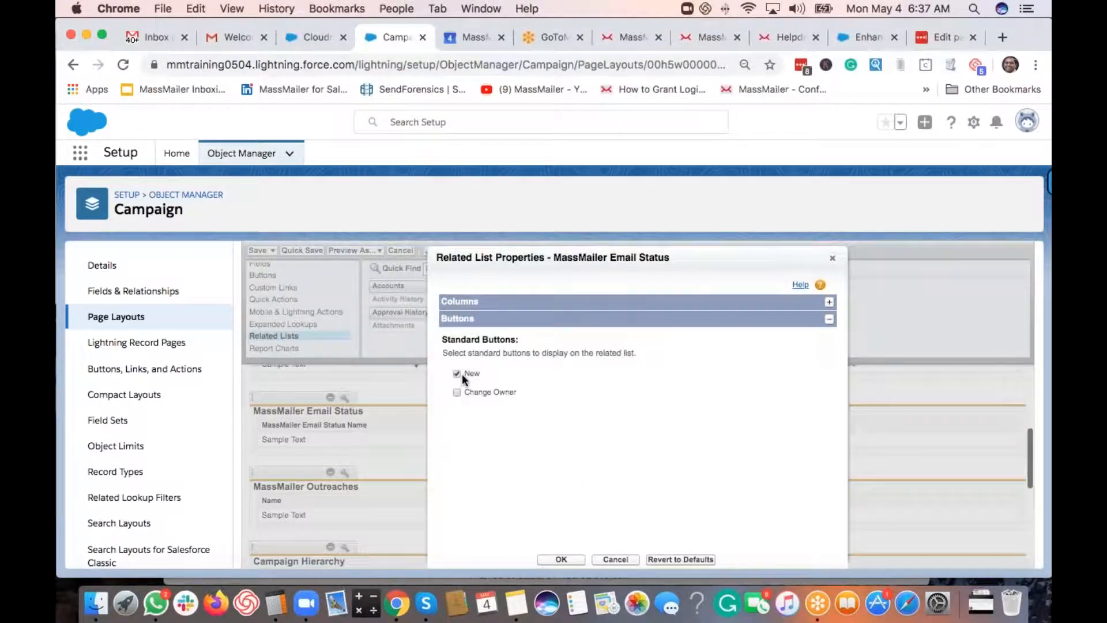
pyautogui.click(456, 374)
pyautogui.press('Return')
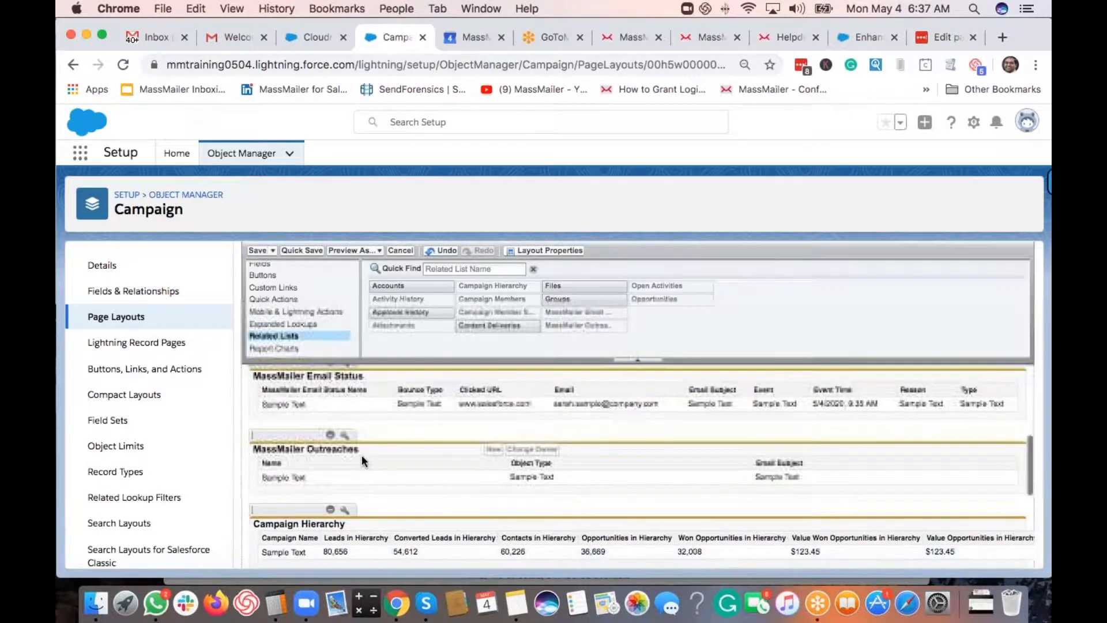
# - Hide the Change Owner standard button on the MassMailer Outreaches related list
pyautogui.click(345, 435)
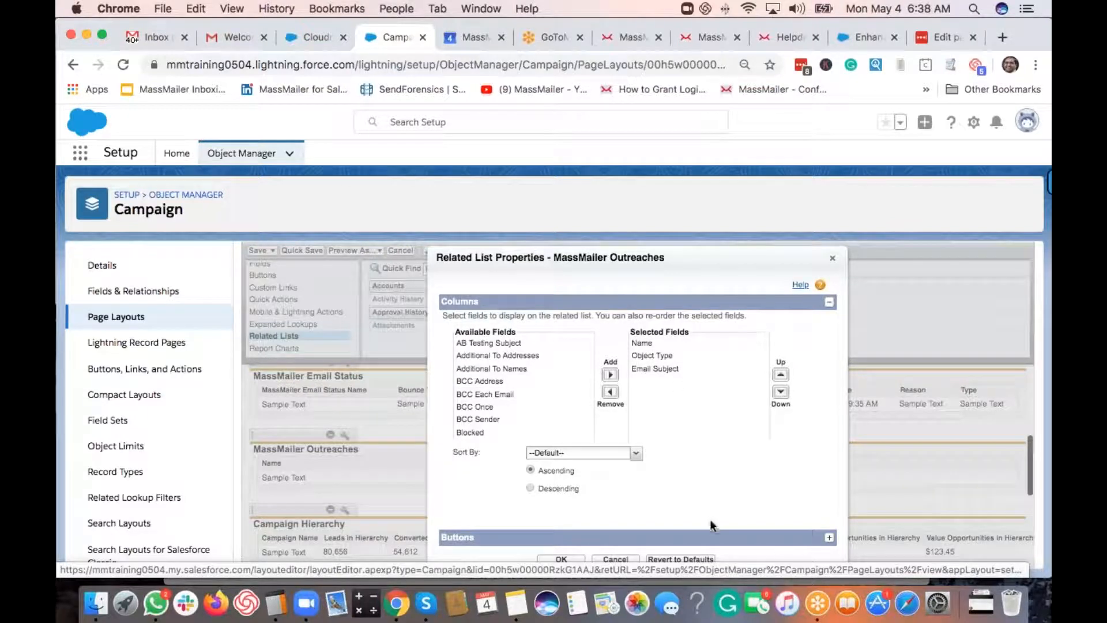
pyautogui.click(709, 537)
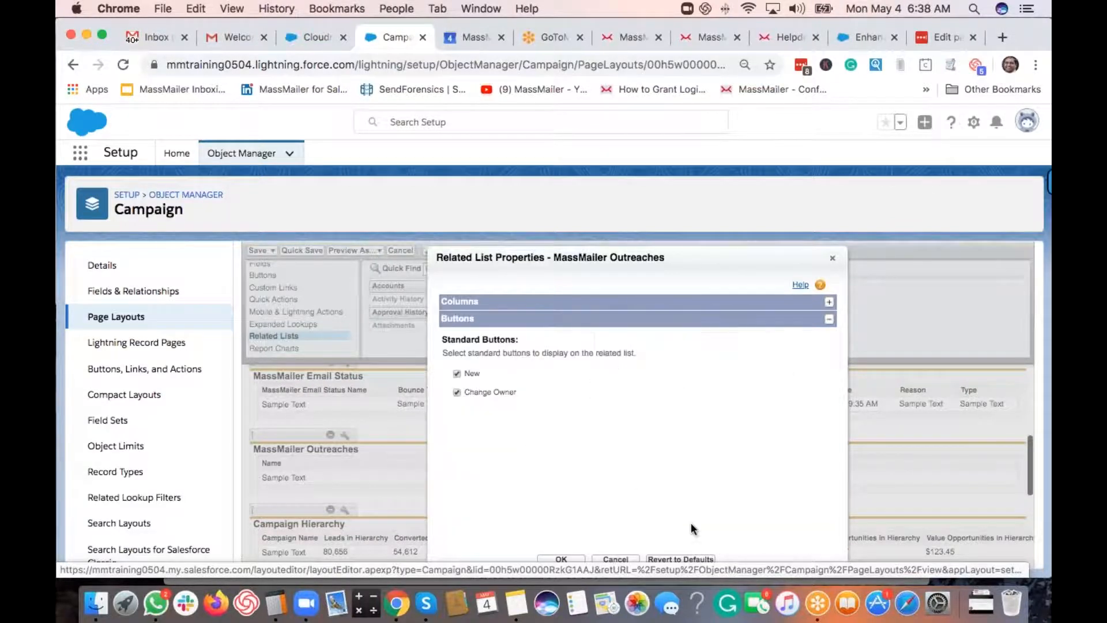
pyautogui.click(458, 394)
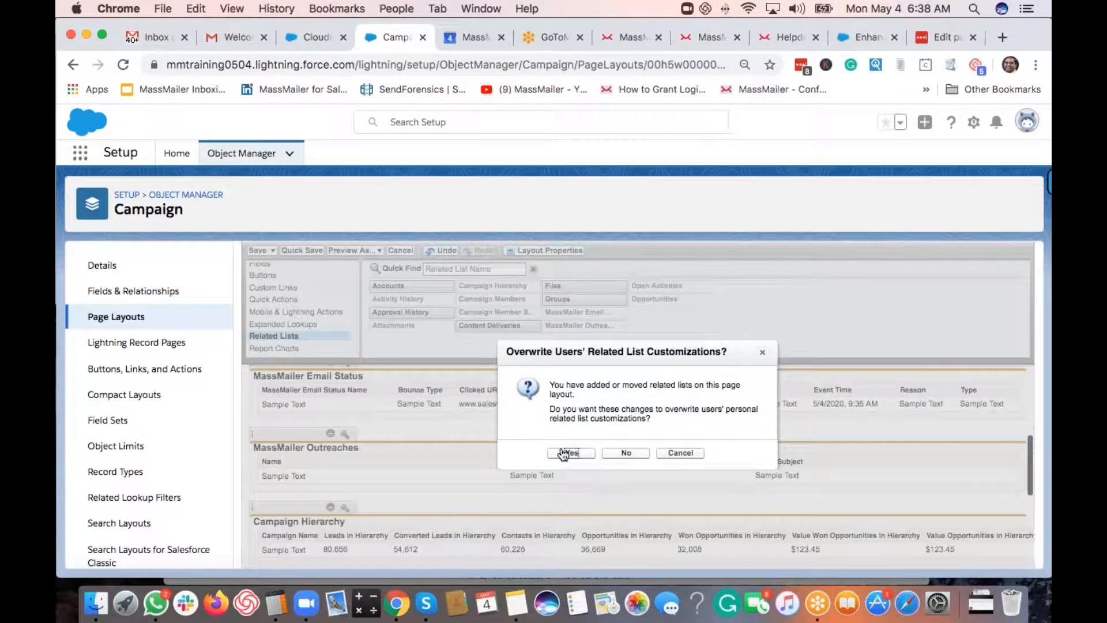
# - Save the Campaign Layout, then add New MassMailer Campaign to the default search results buttons
pyautogui.click(563, 453)
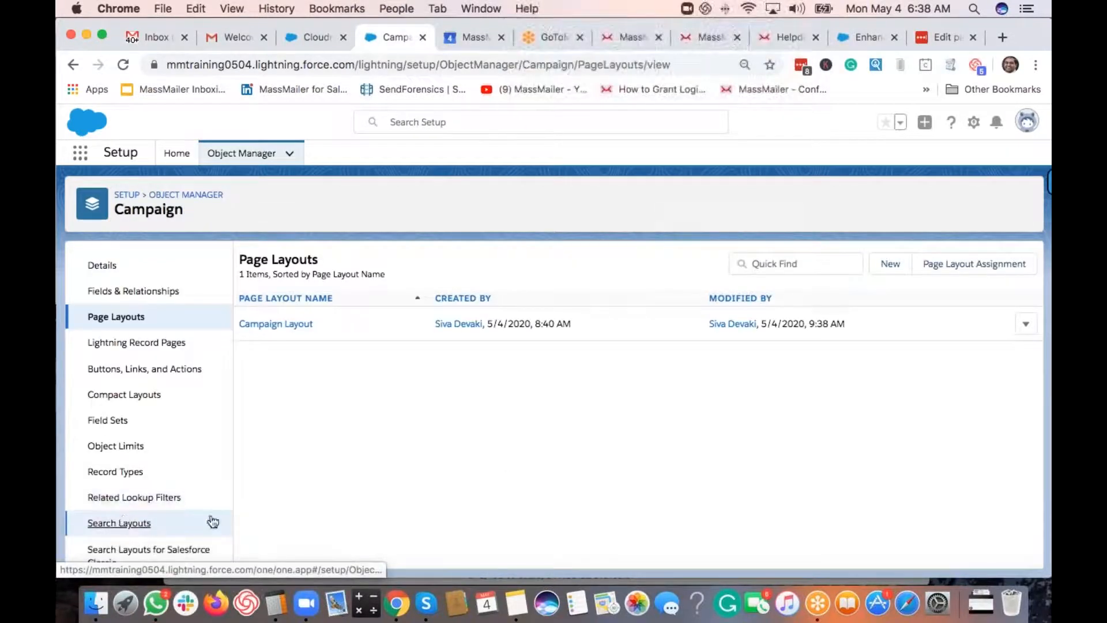
pyautogui.click(119, 523)
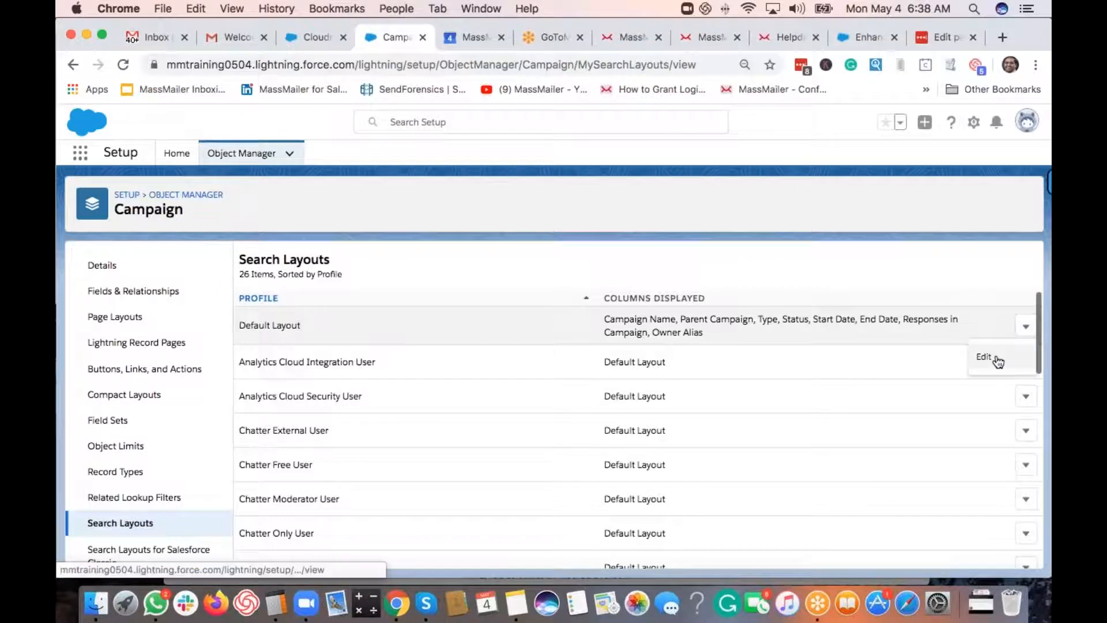
pyautogui.click(983, 357)
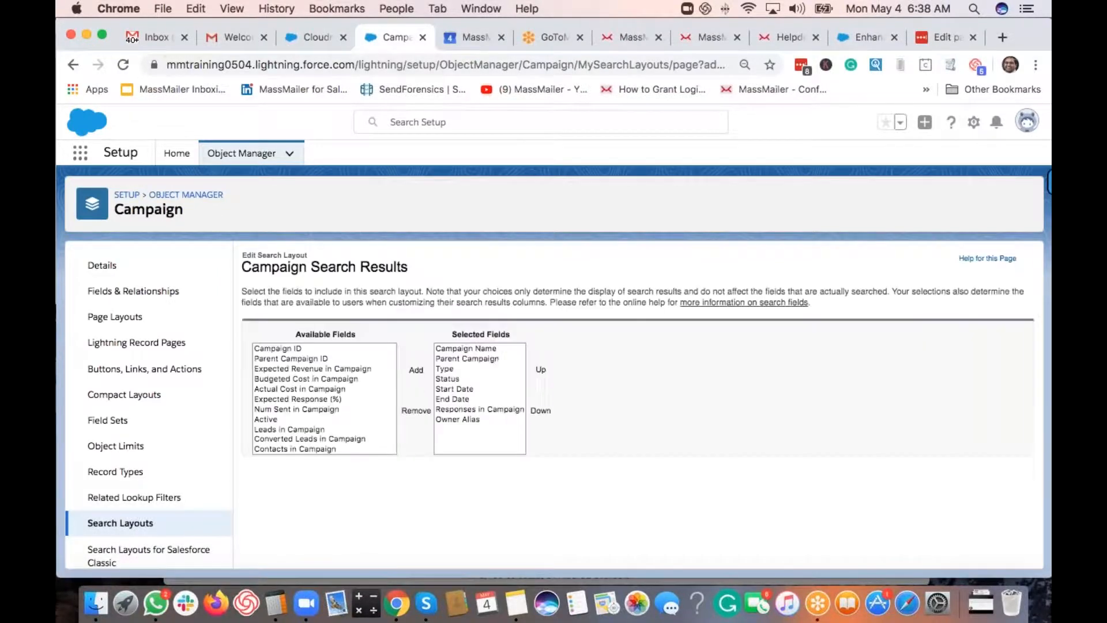
pyautogui.scroll(-5, 515, 408)
pyautogui.click(306, 418)
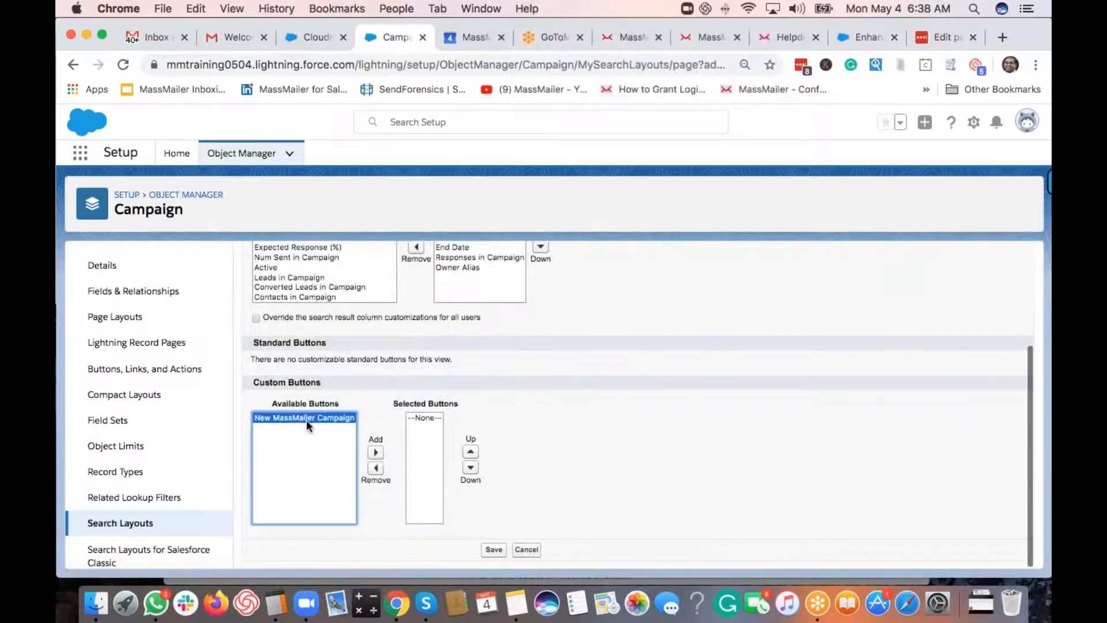
pyautogui.click(376, 455)
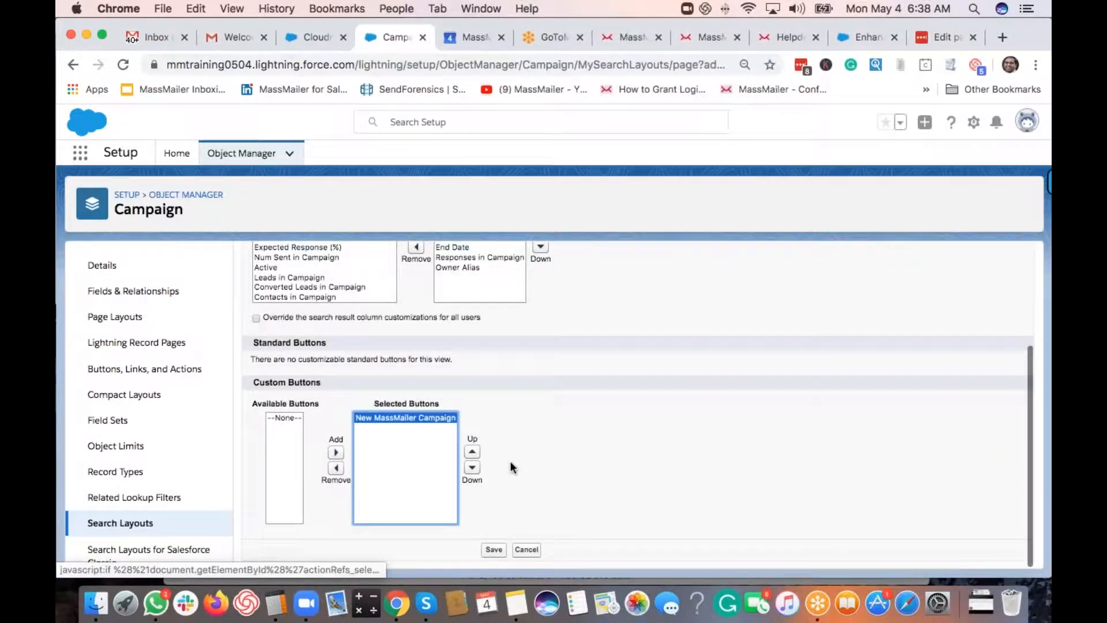
pyautogui.click(495, 549)
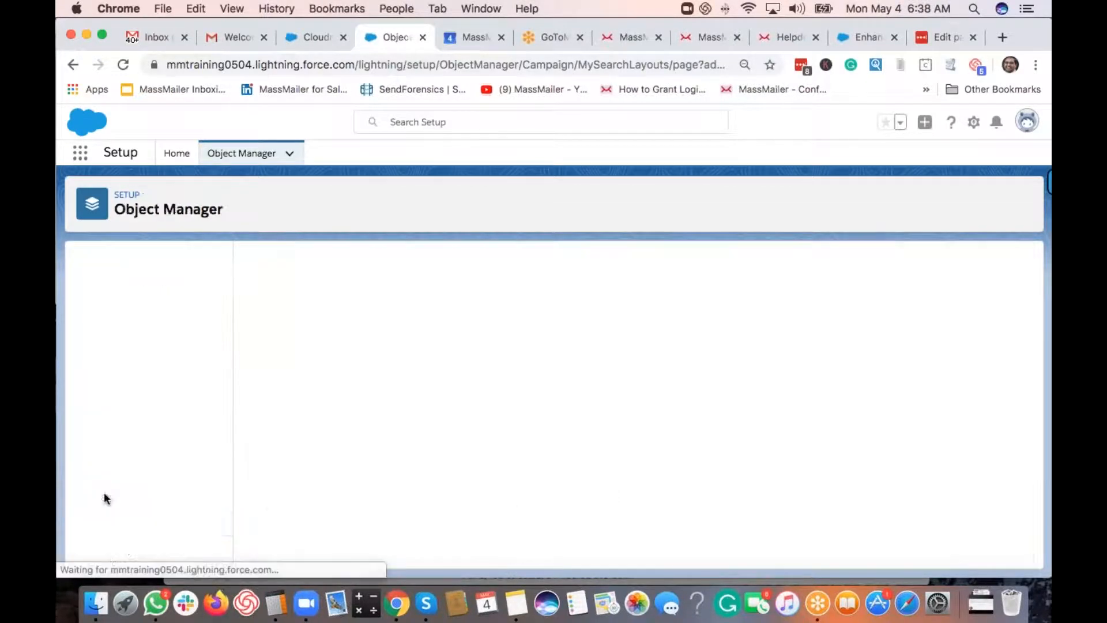
# - Add New MassMailer Campaign to the Salesforce Classic List View layout's selected buttons and save
pyautogui.click(328, 550)
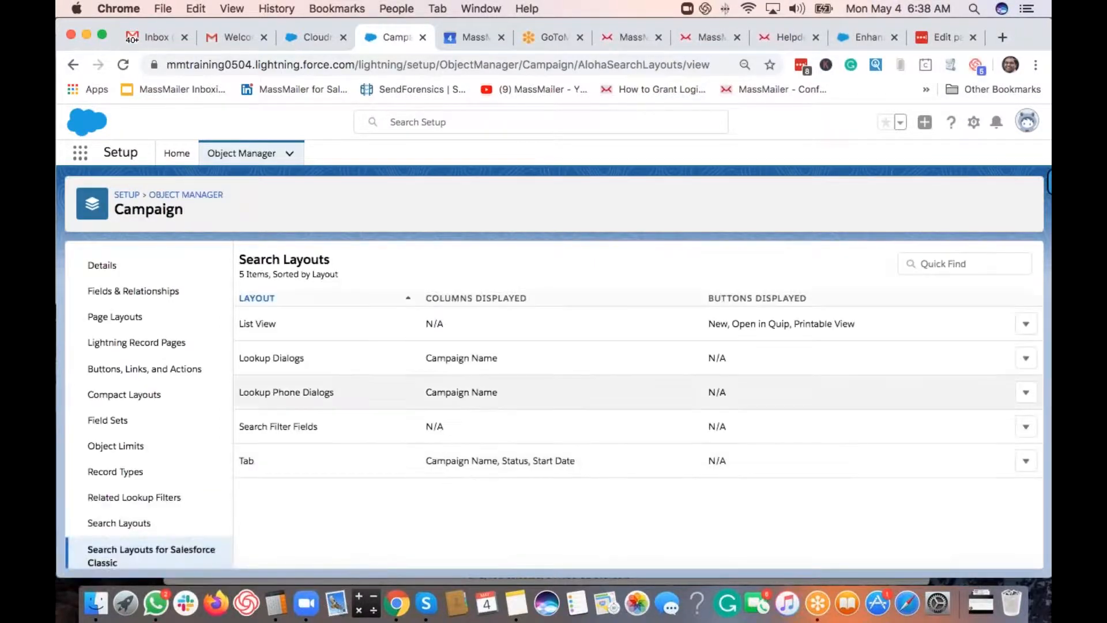
pyautogui.click(1026, 326)
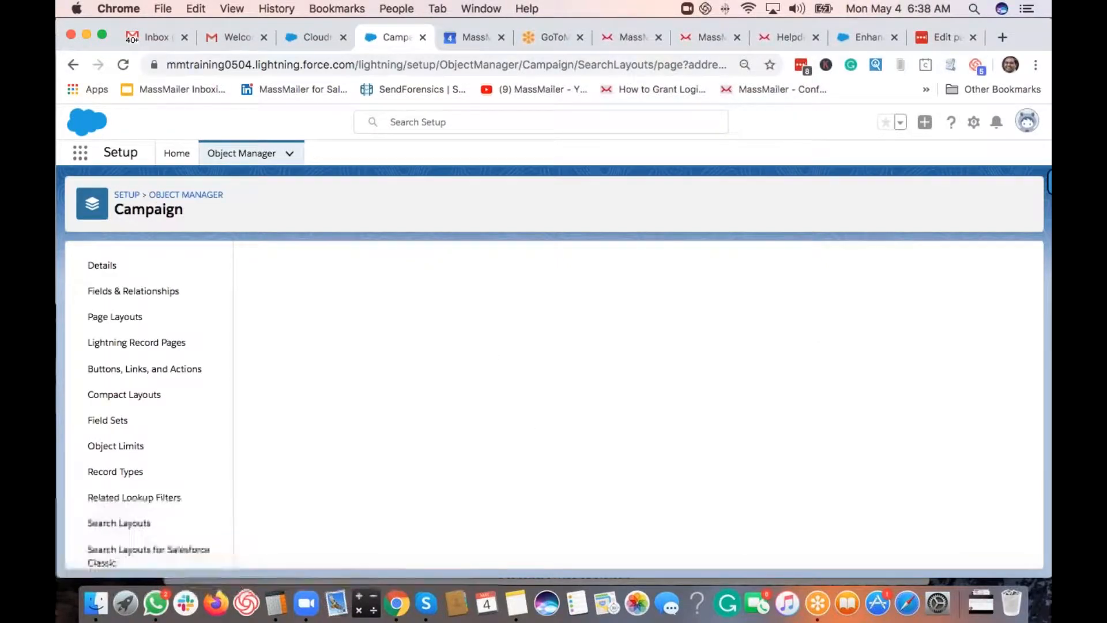
pyautogui.scroll(-2, 455, 410)
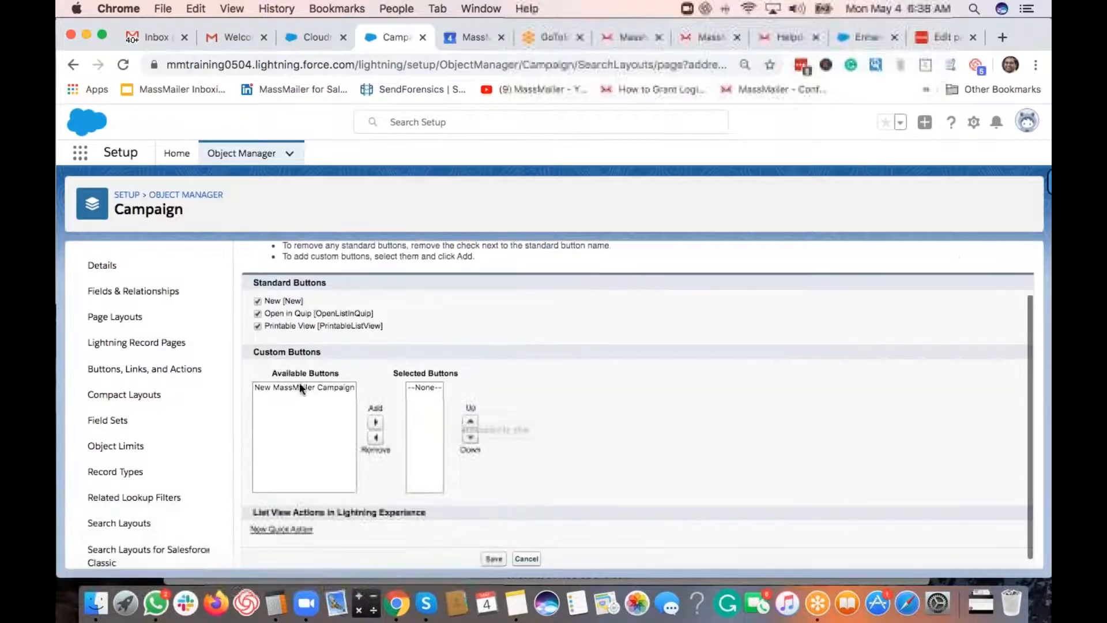
pyautogui.click(301, 388)
pyautogui.click(376, 422)
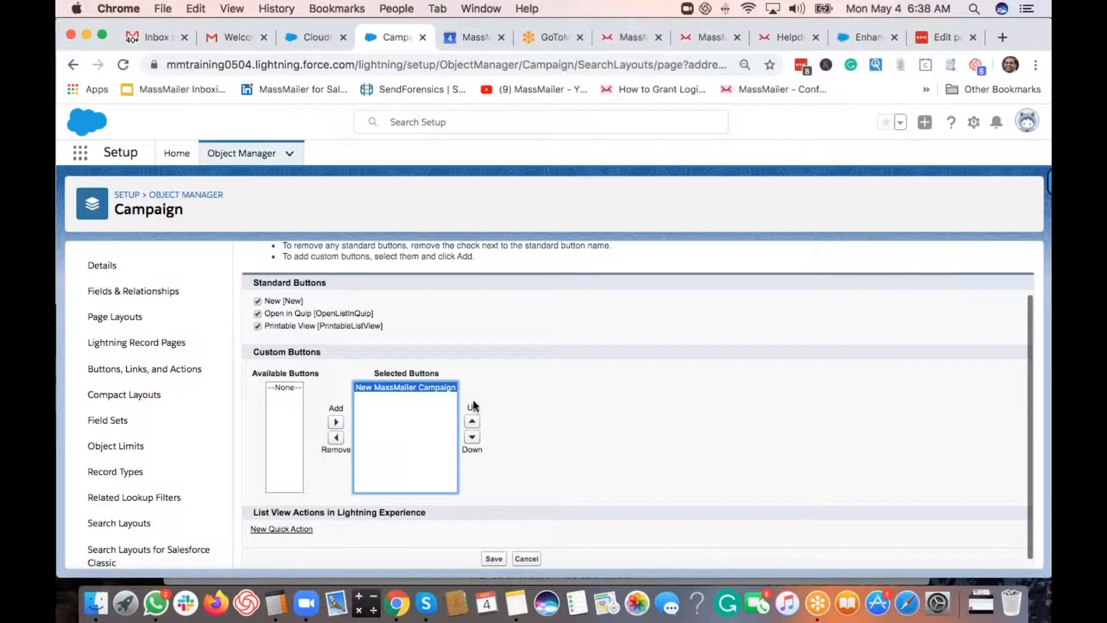
pyautogui.click(502, 559)
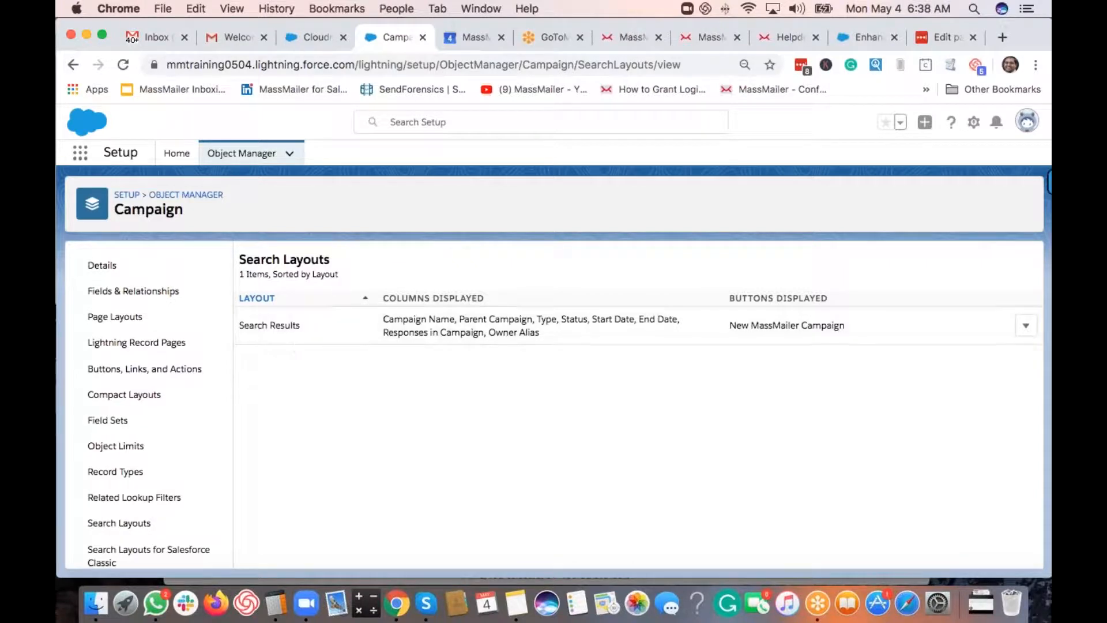
# - Return to the MassMailer setup page and open Leads through the App Launcher search
pyautogui.click(311, 39)
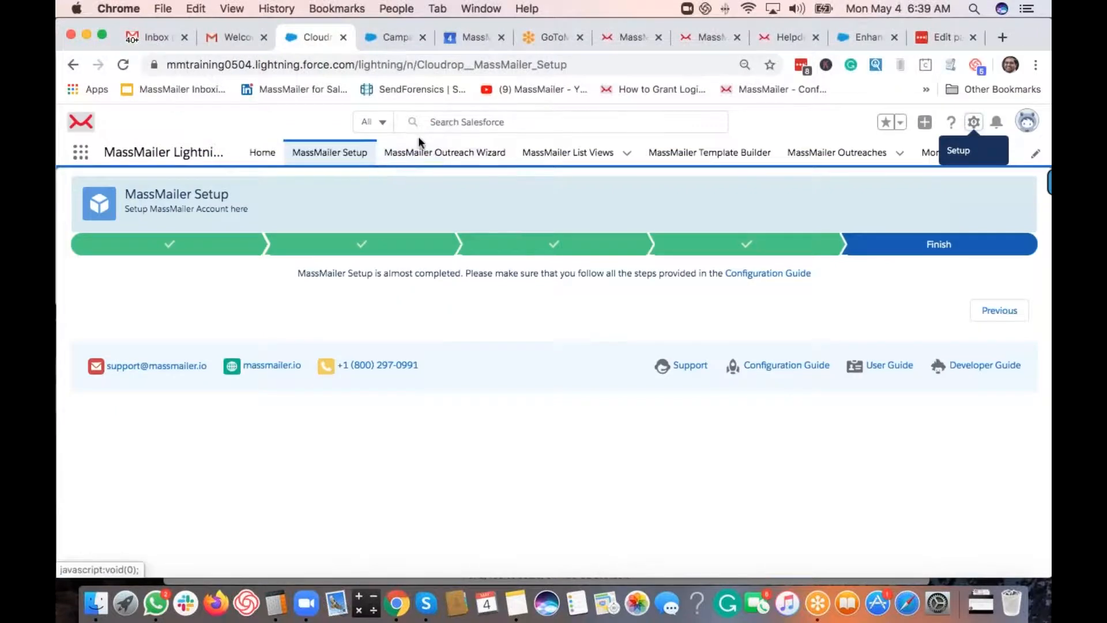
pyautogui.click(81, 151)
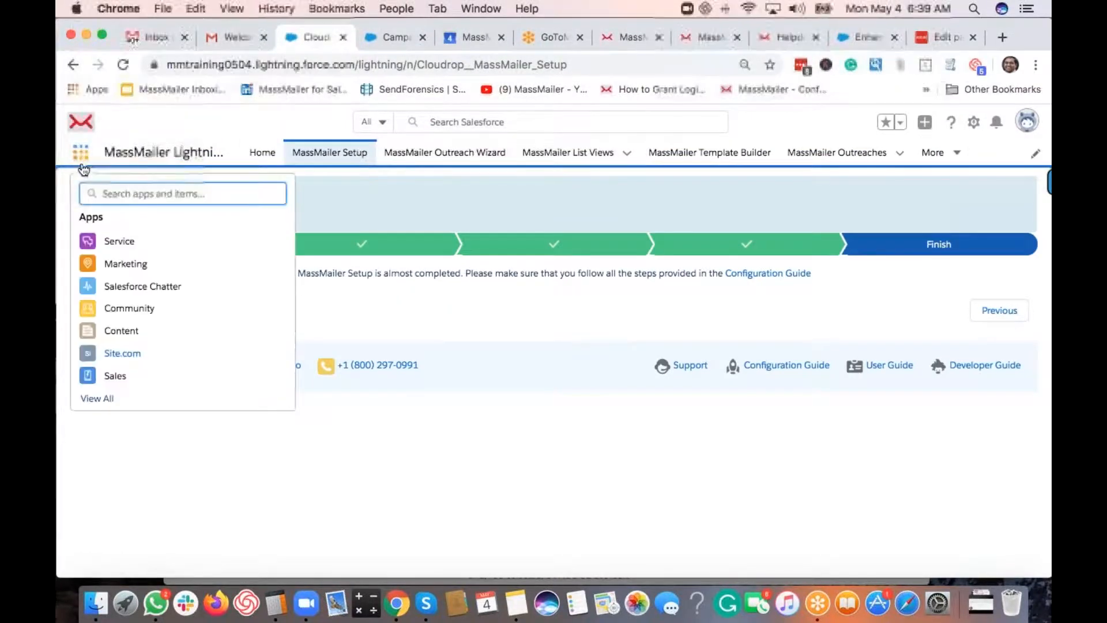
pyautogui.write('conta')
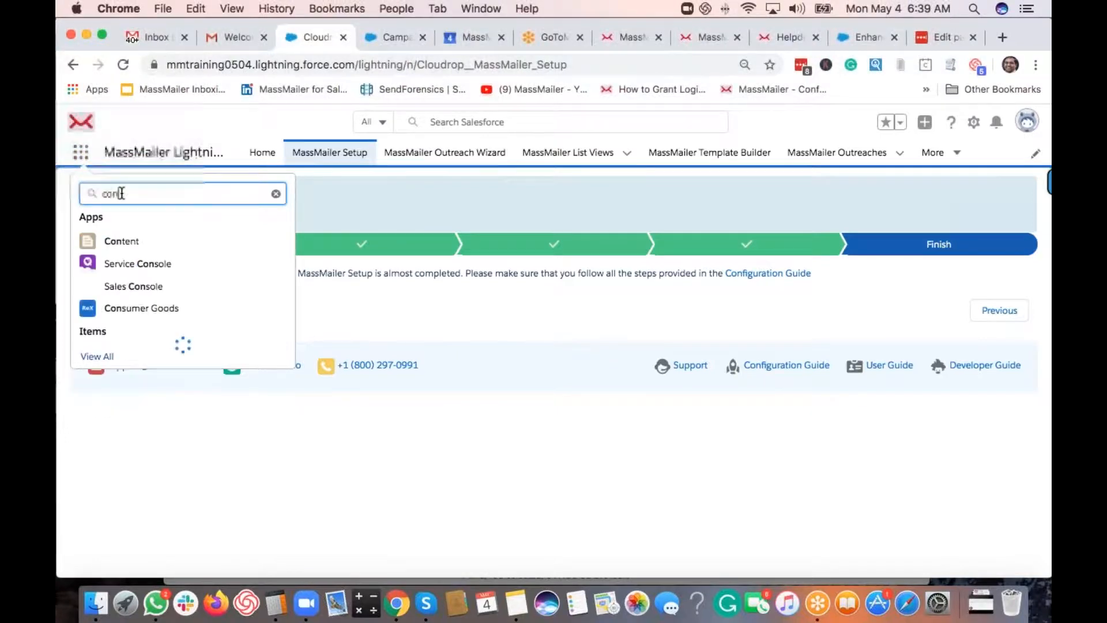
pyautogui.press('BackSpace')
pyautogui.press('BackSpace')
pyautogui.press('BackSpace')
pyautogui.press('BackSpace')
pyautogui.press('BackSpace')
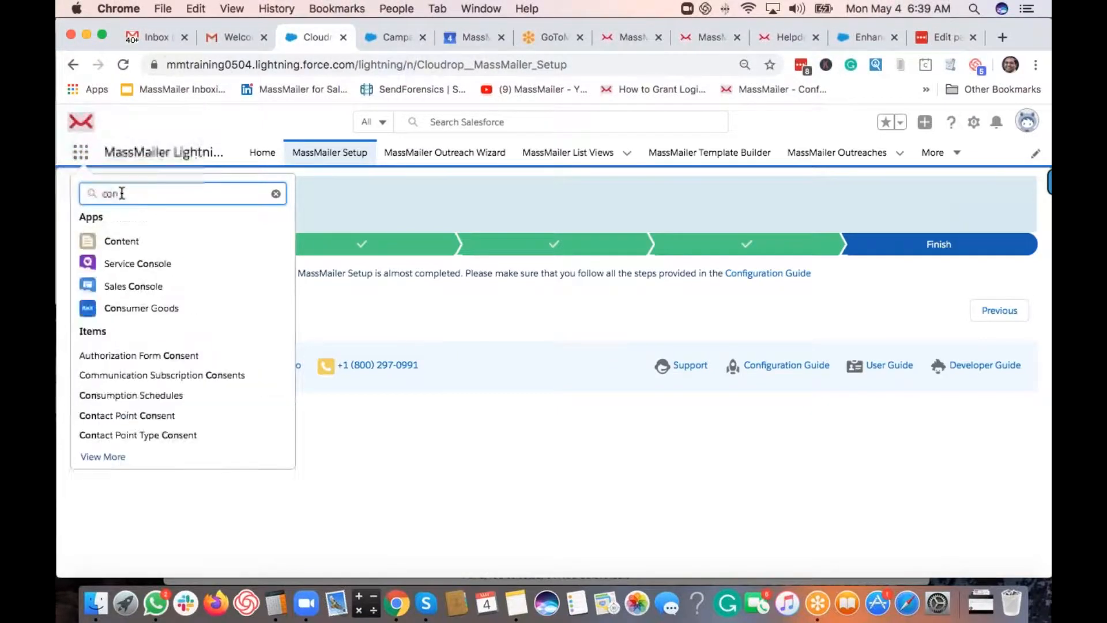
pyautogui.write('lead')
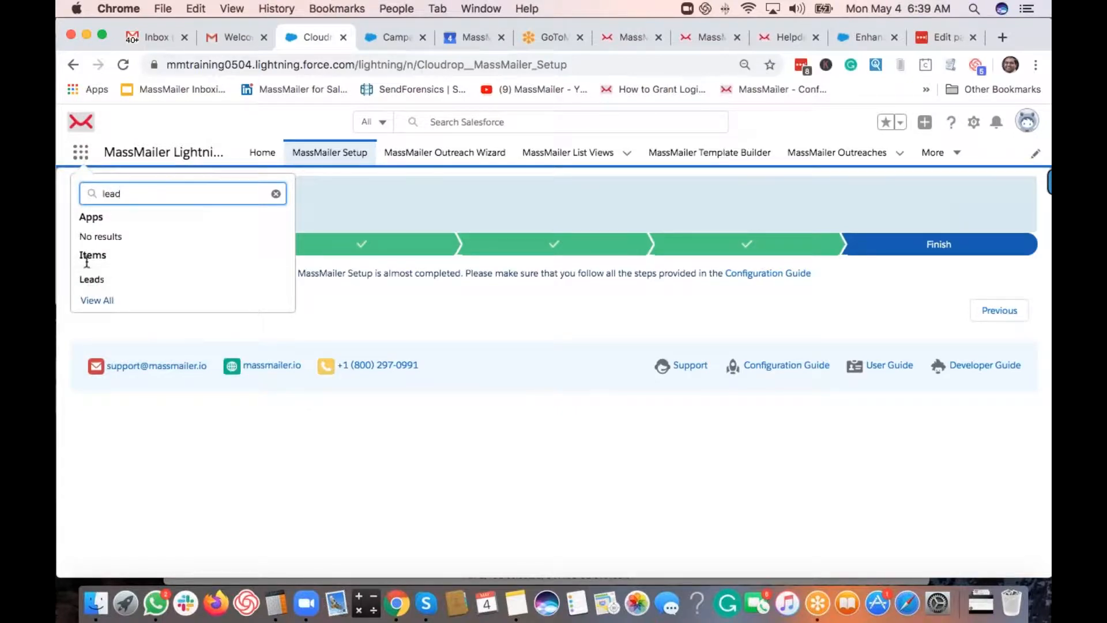
pyautogui.click(140, 283)
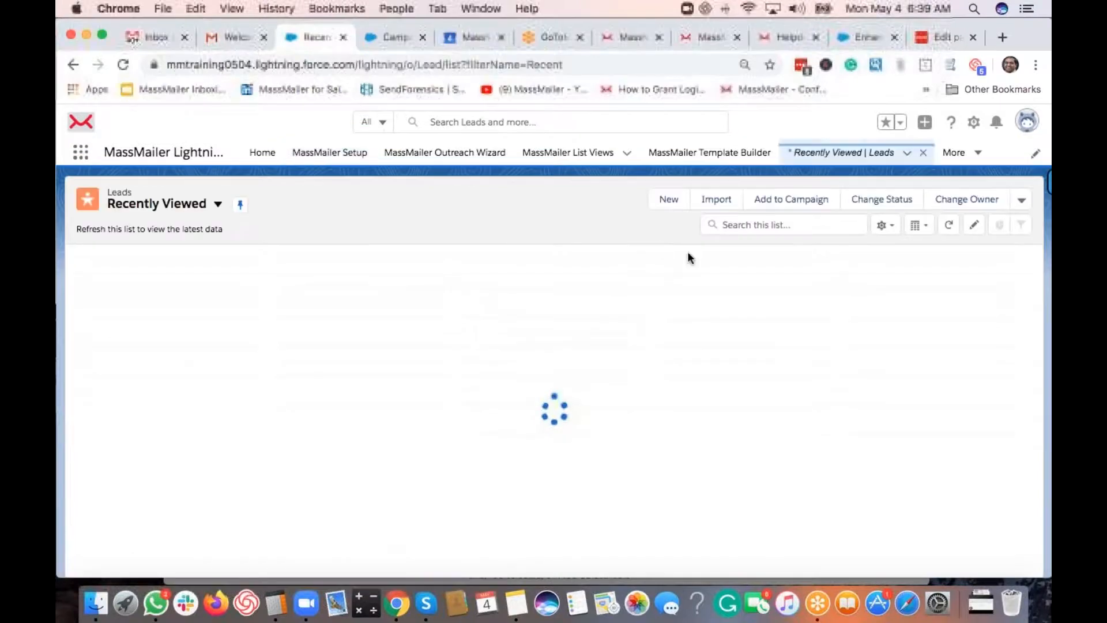
# - Start a new lead, enter the person's first and last name, and autofill the MassMailer, Inc details
pyautogui.click(669, 201)
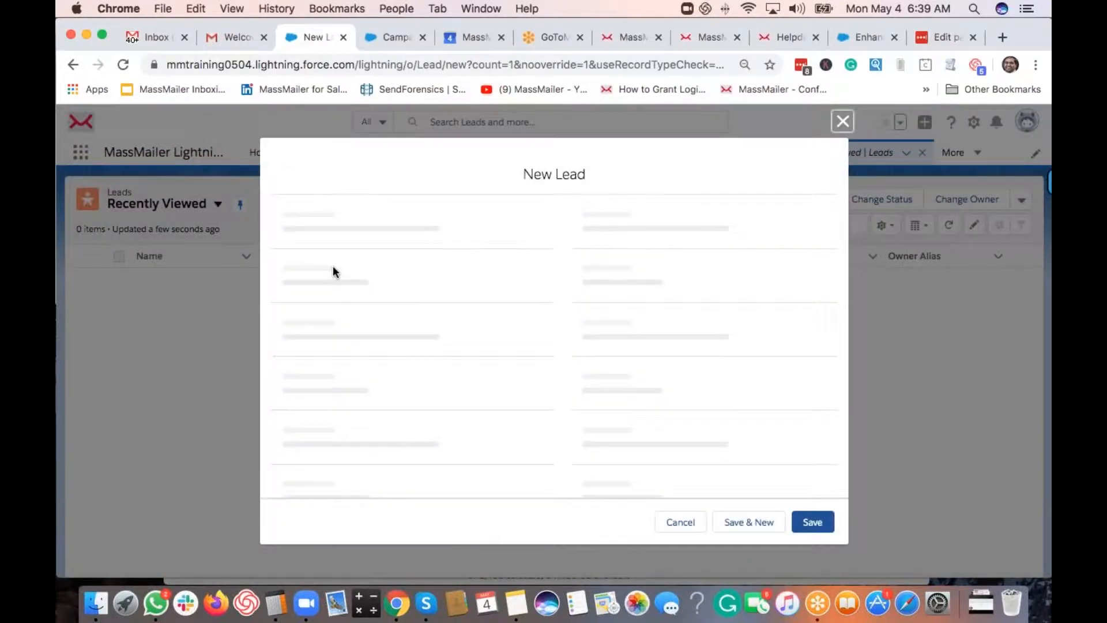
pyautogui.click(379, 357)
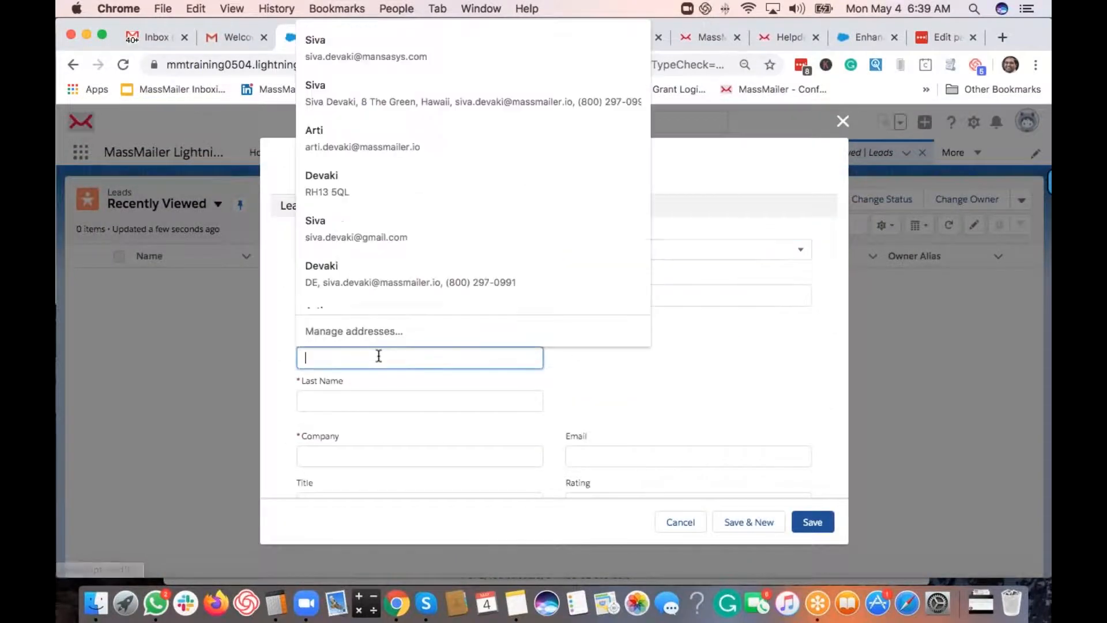
pyautogui.press('Tab')
pyautogui.press('Tab')
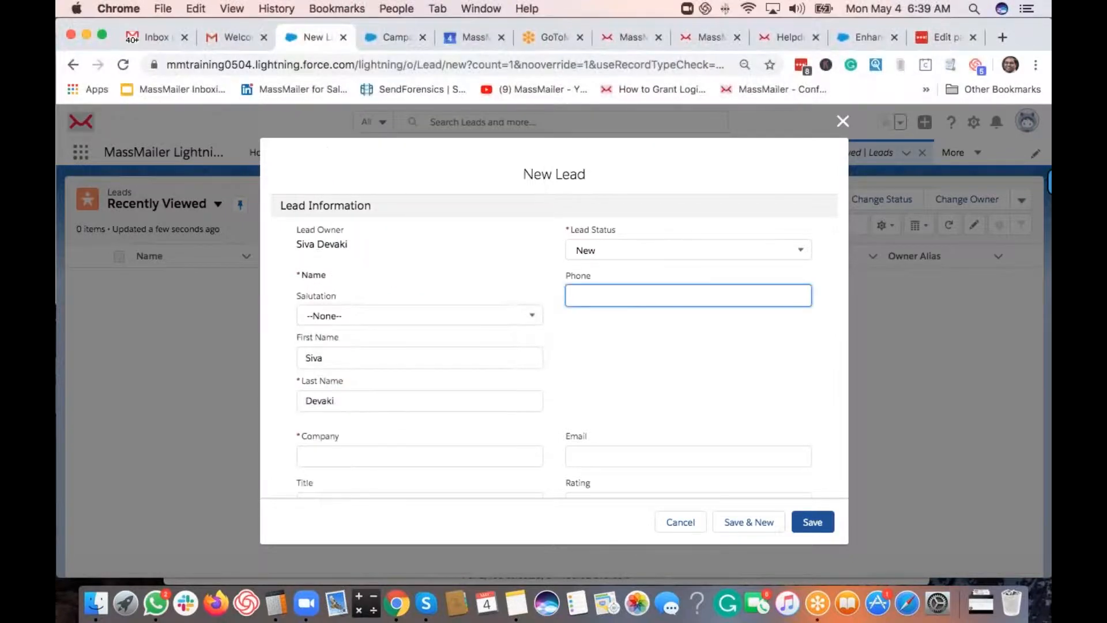
pyautogui.press('Tab')
pyautogui.write('a')
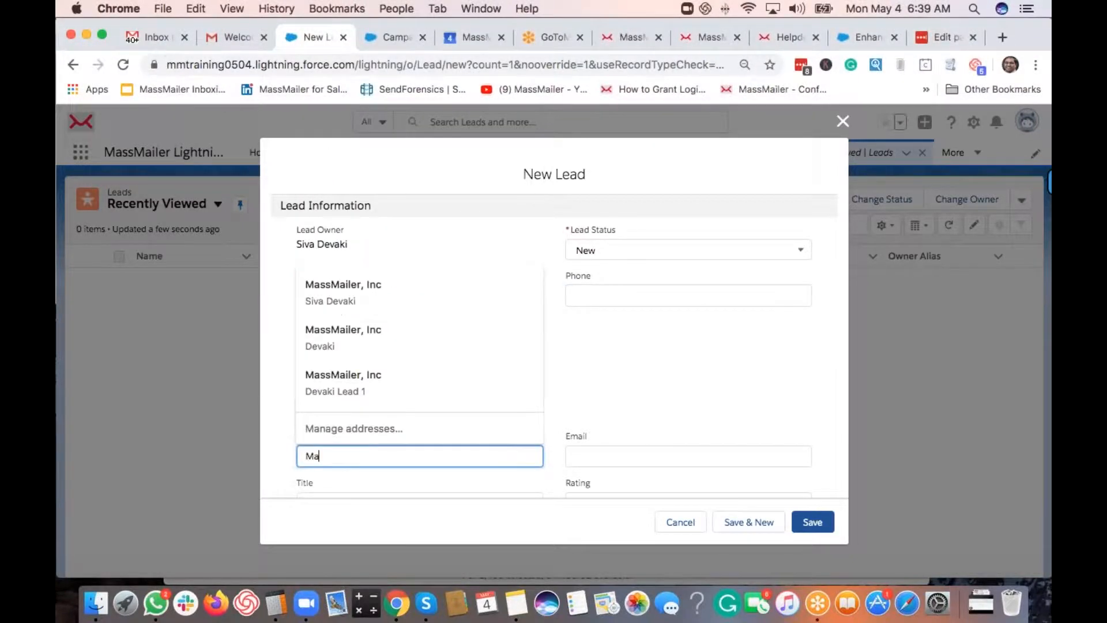
pyautogui.click(345, 301)
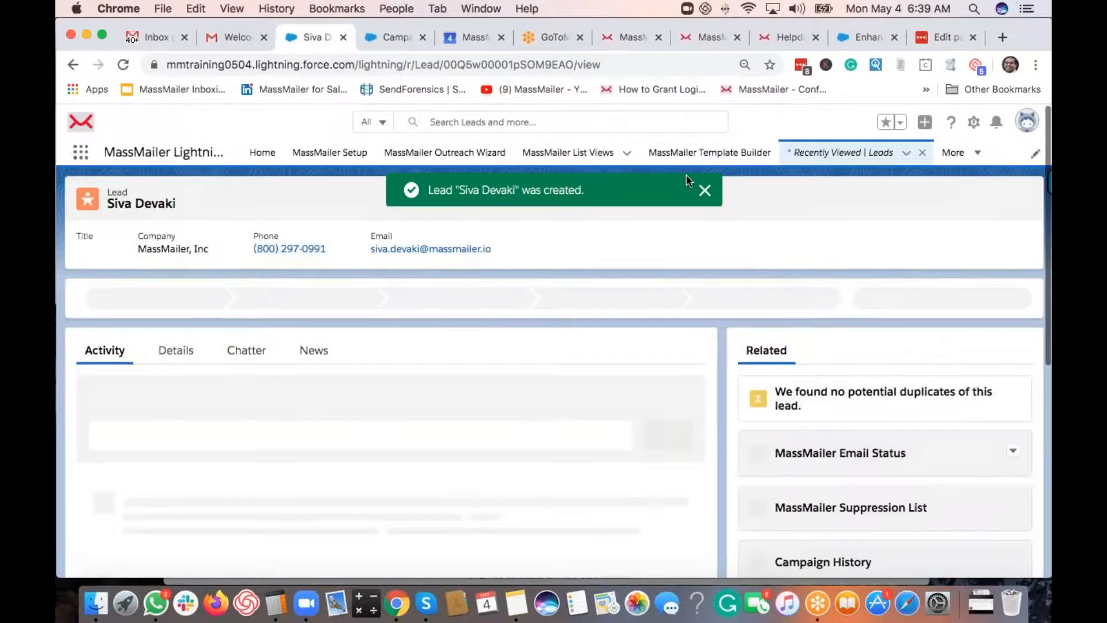
pyautogui.click(706, 192)
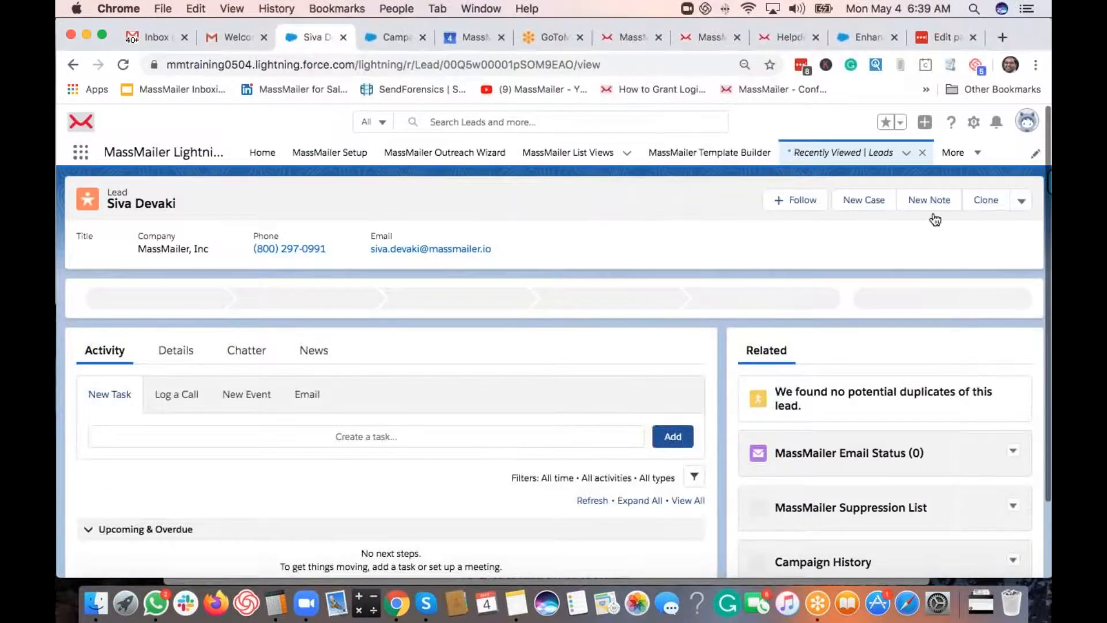
pyautogui.click(1021, 201)
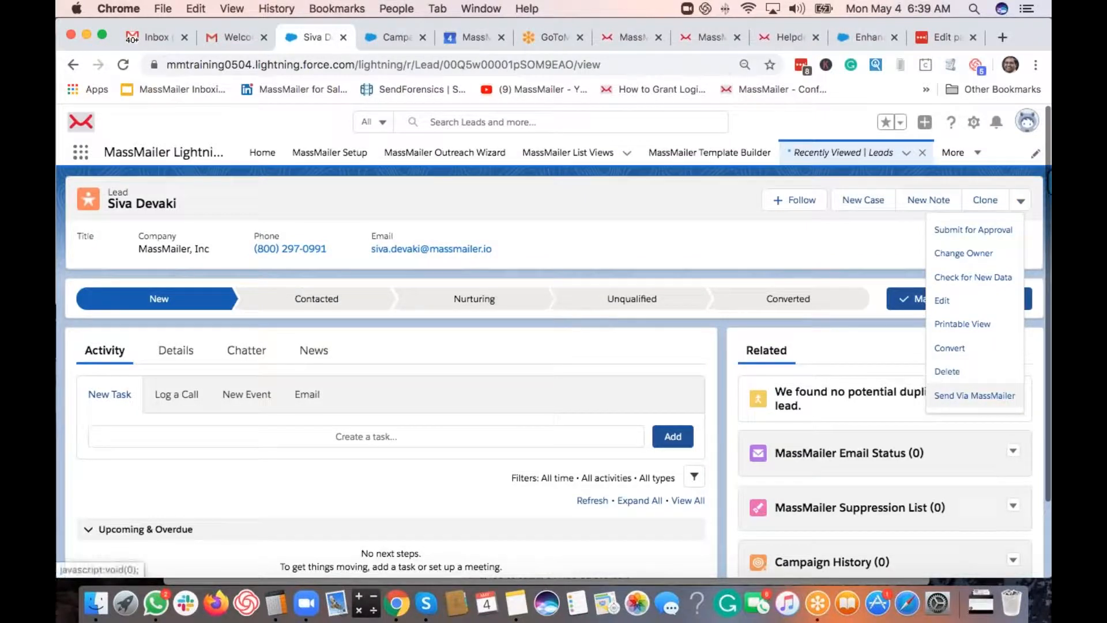
pyautogui.click(632, 241)
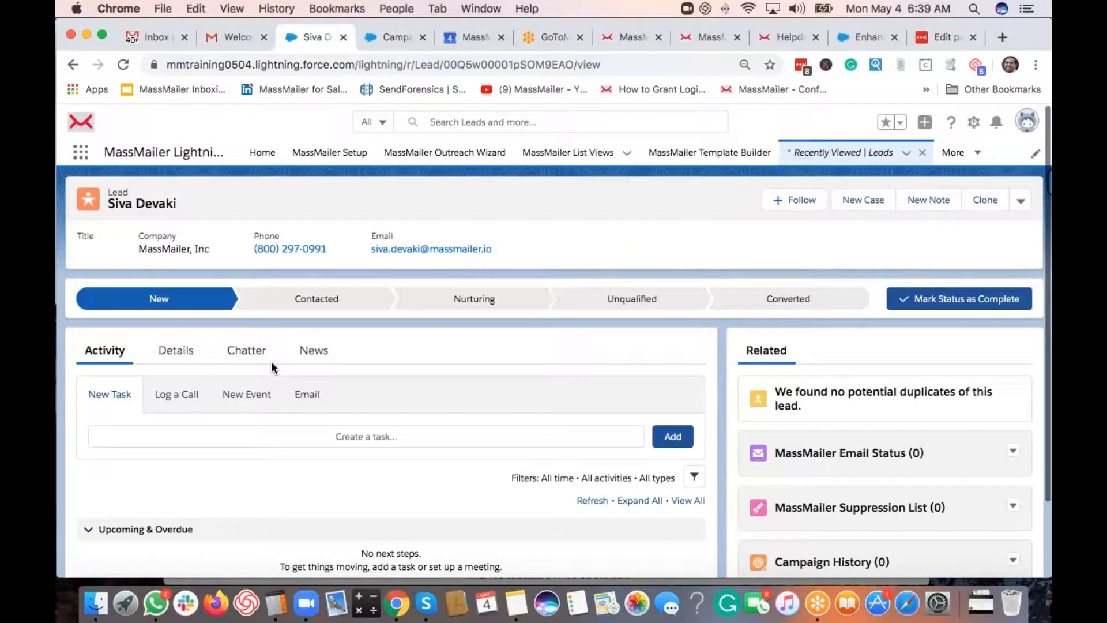
pyautogui.scroll(-3, 831, 425)
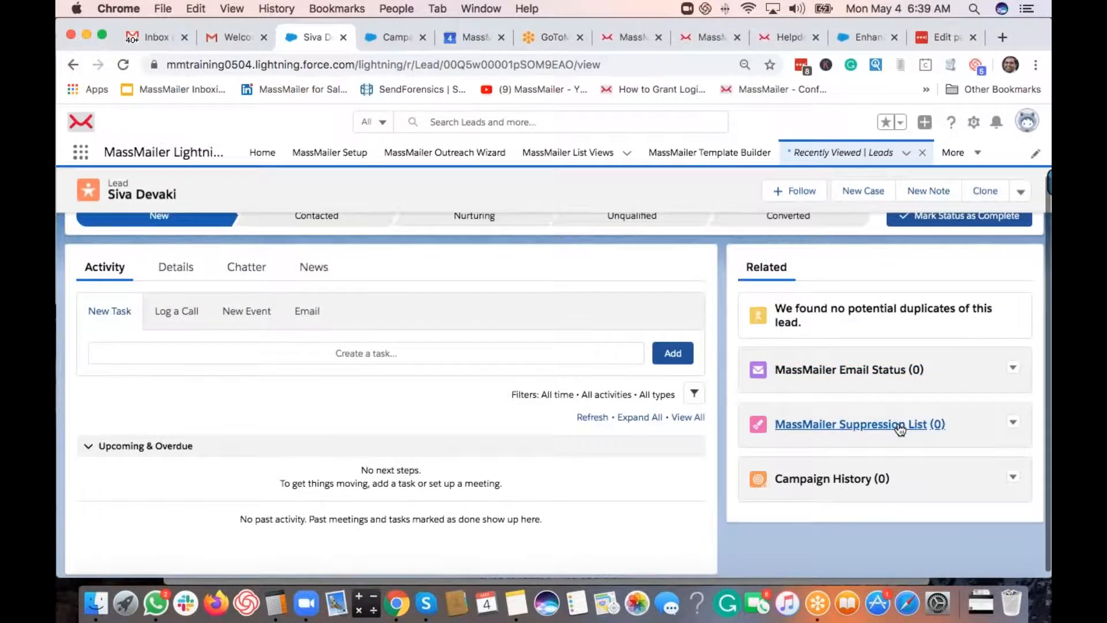
pyautogui.scroll(2, 900, 436)
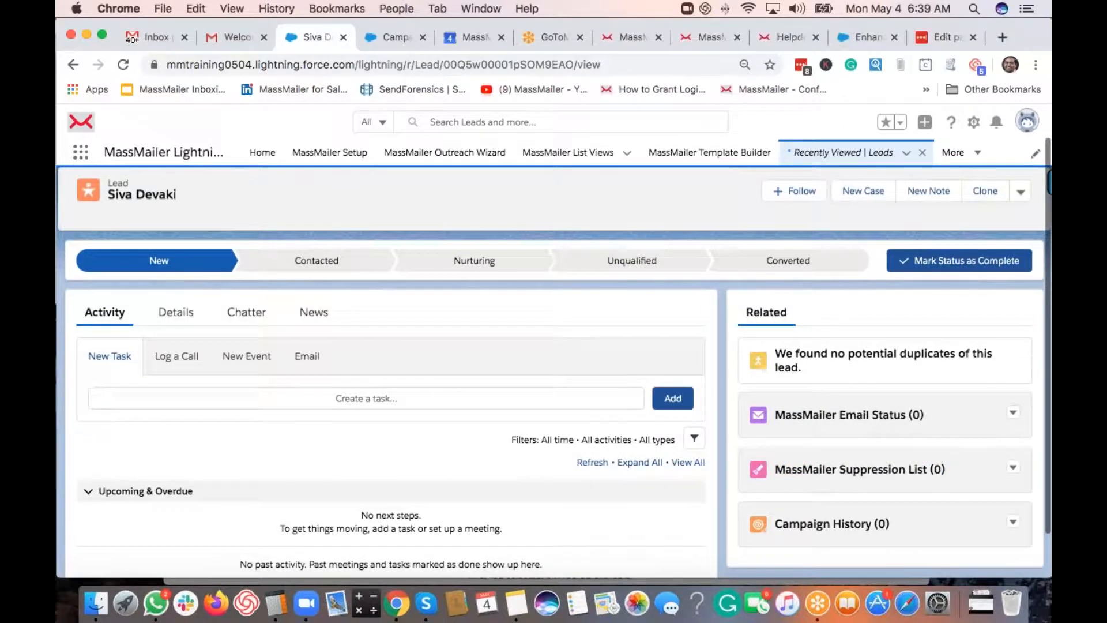
# - Open Leads through the App Launcher and switch to the All Open Leads list view
pyautogui.click(80, 152)
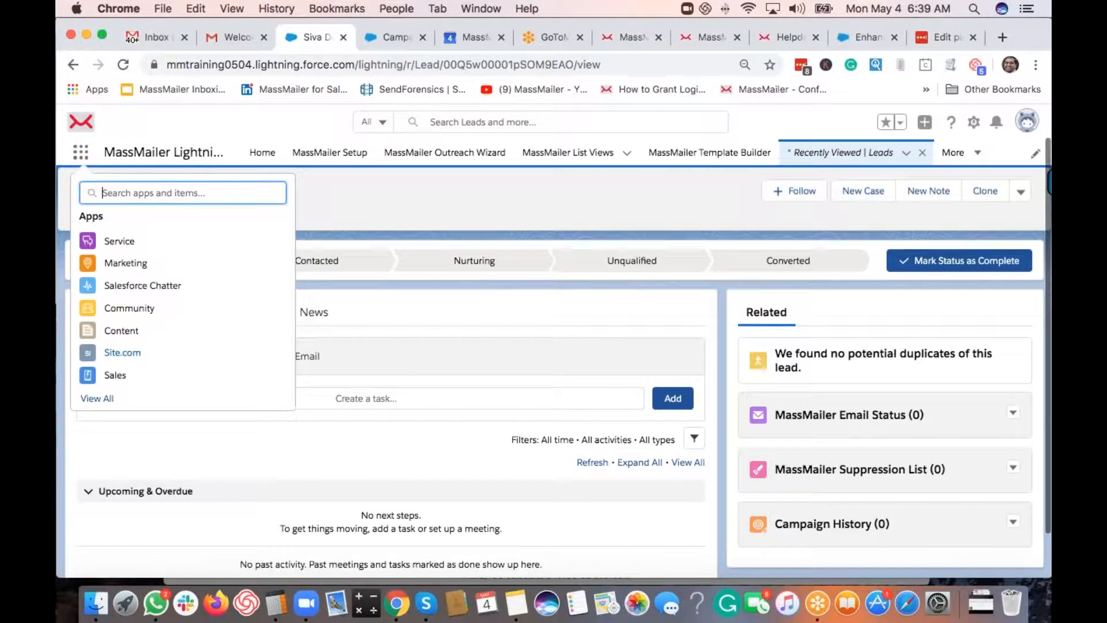
pyautogui.write('lead')
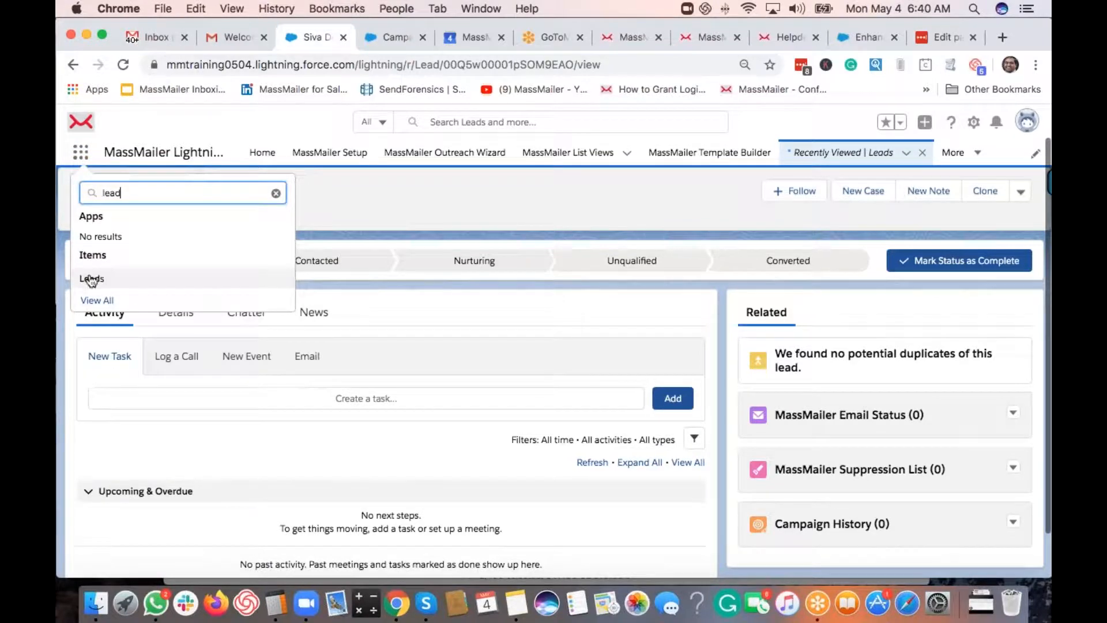
pyautogui.click(91, 280)
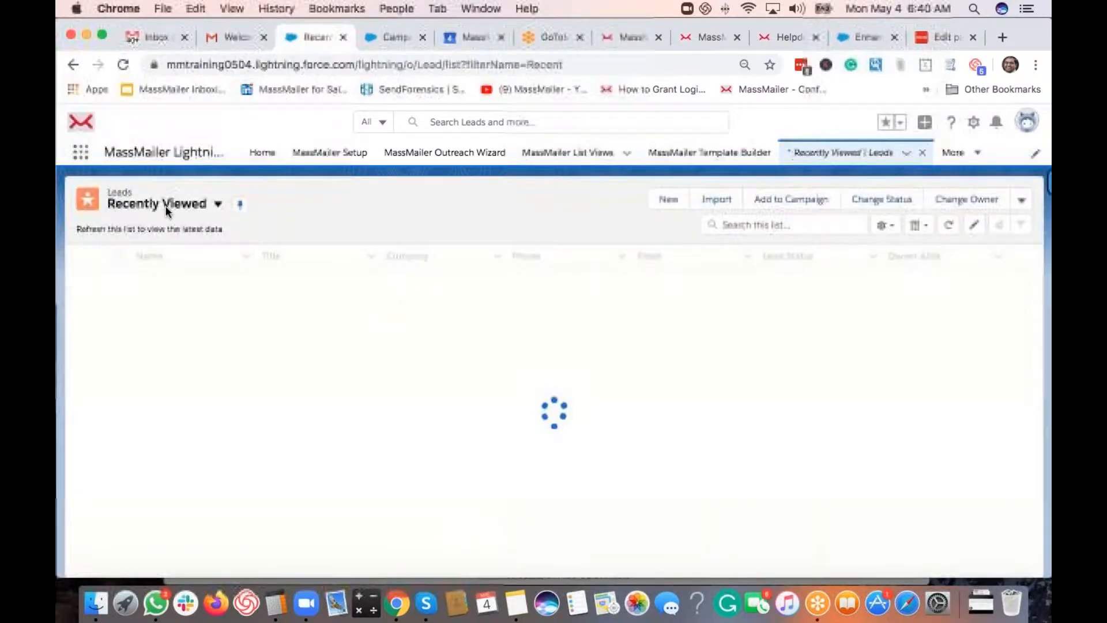
pyautogui.click(217, 213)
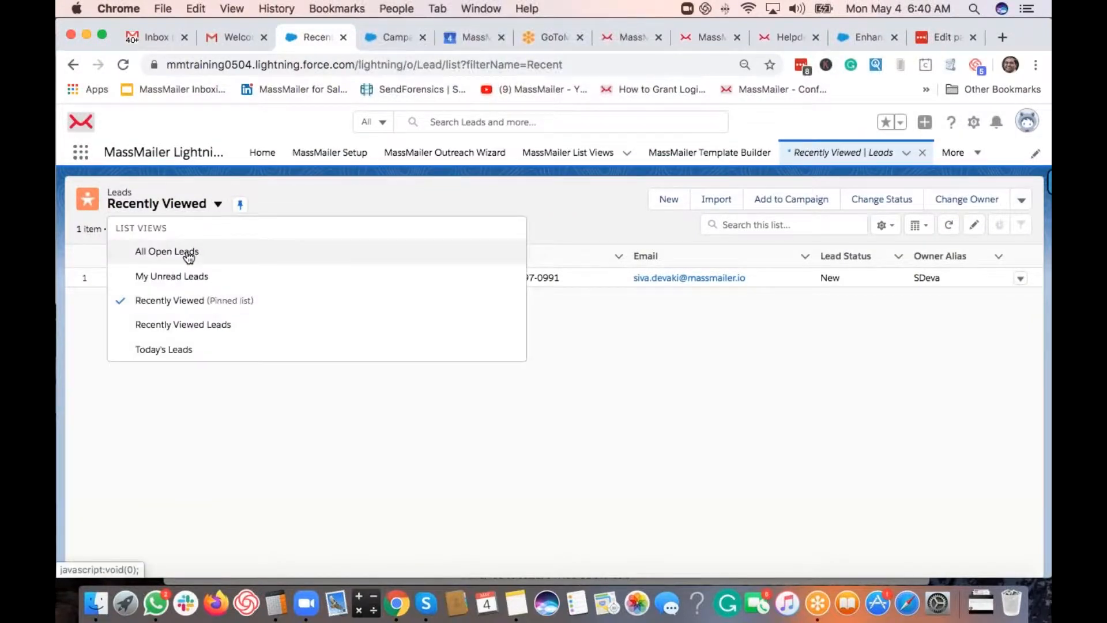
pyautogui.click(167, 251)
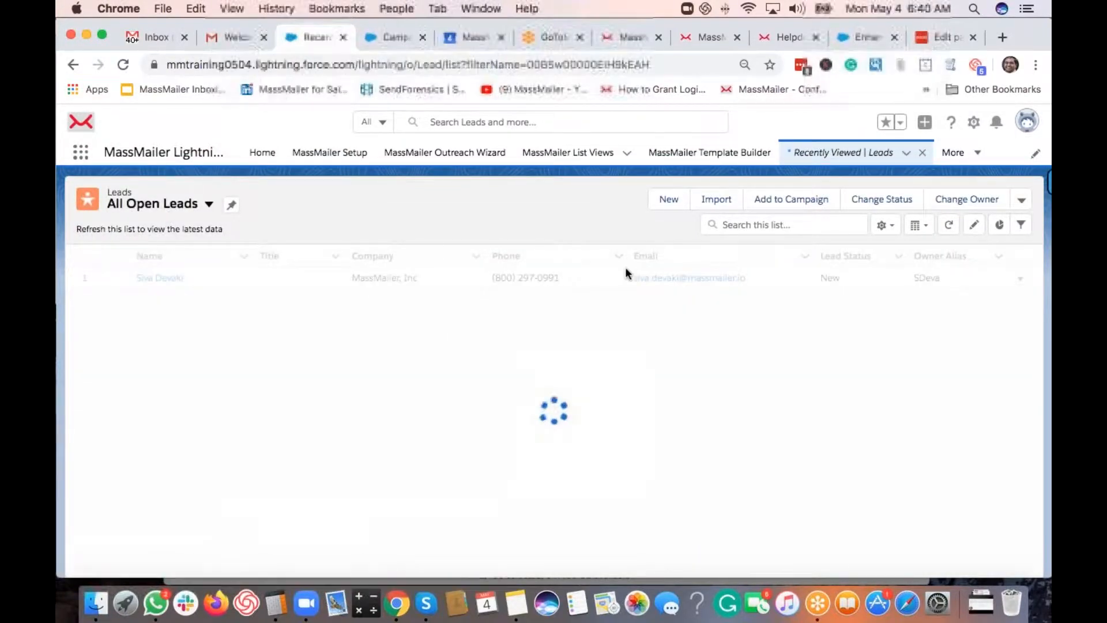
pyautogui.click(1021, 201)
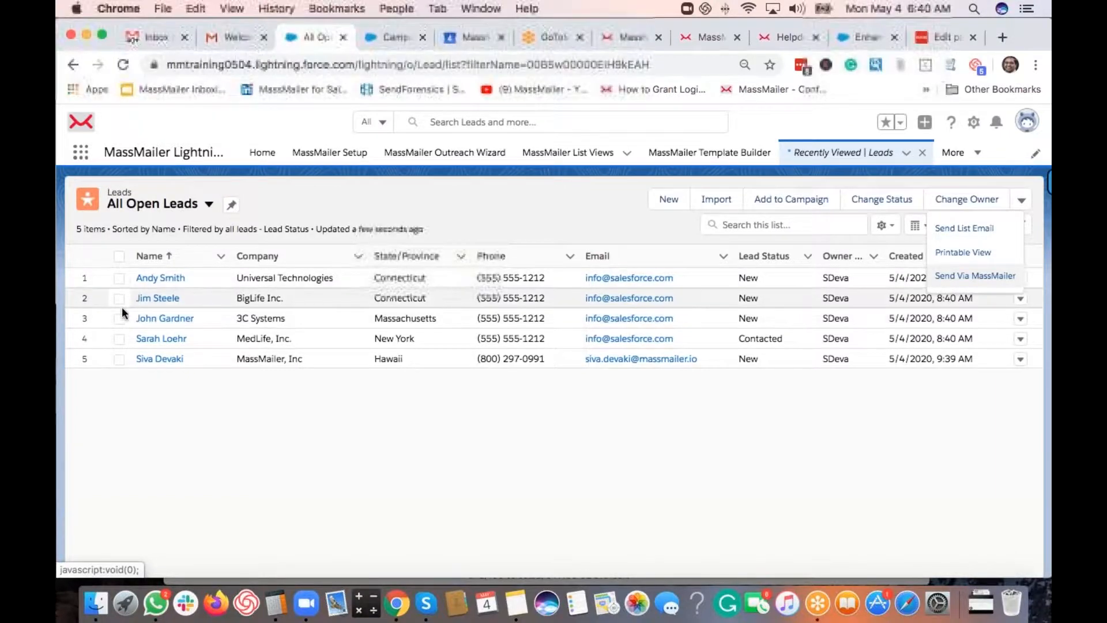
# - Select the first and third leads and check that Send Via MassMailer appears among bulk actions
pyautogui.click(119, 278)
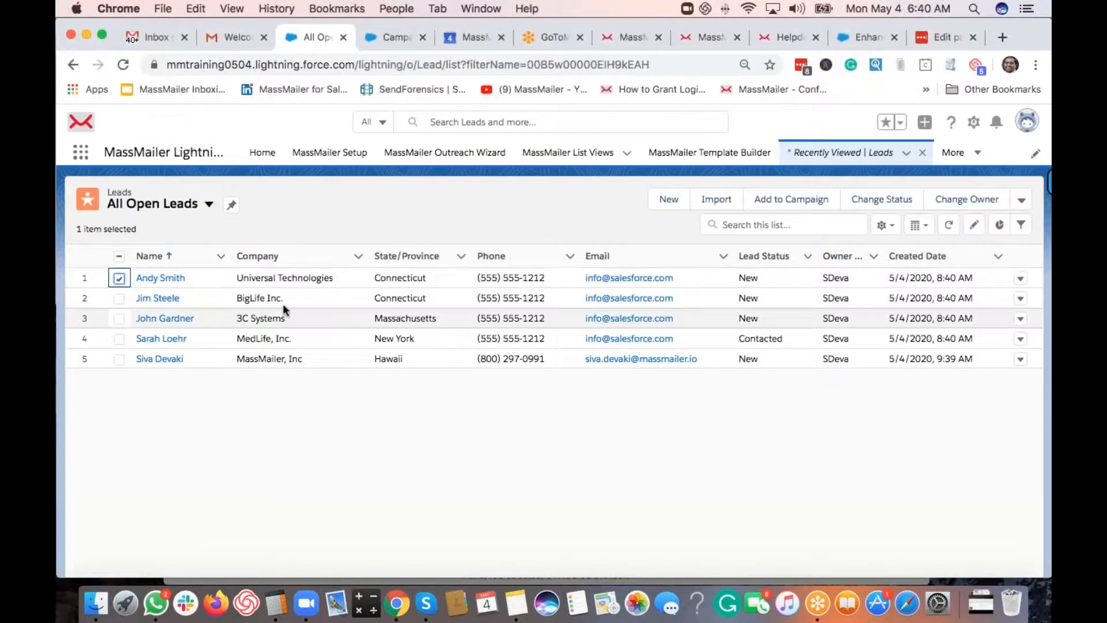
pyautogui.click(119, 318)
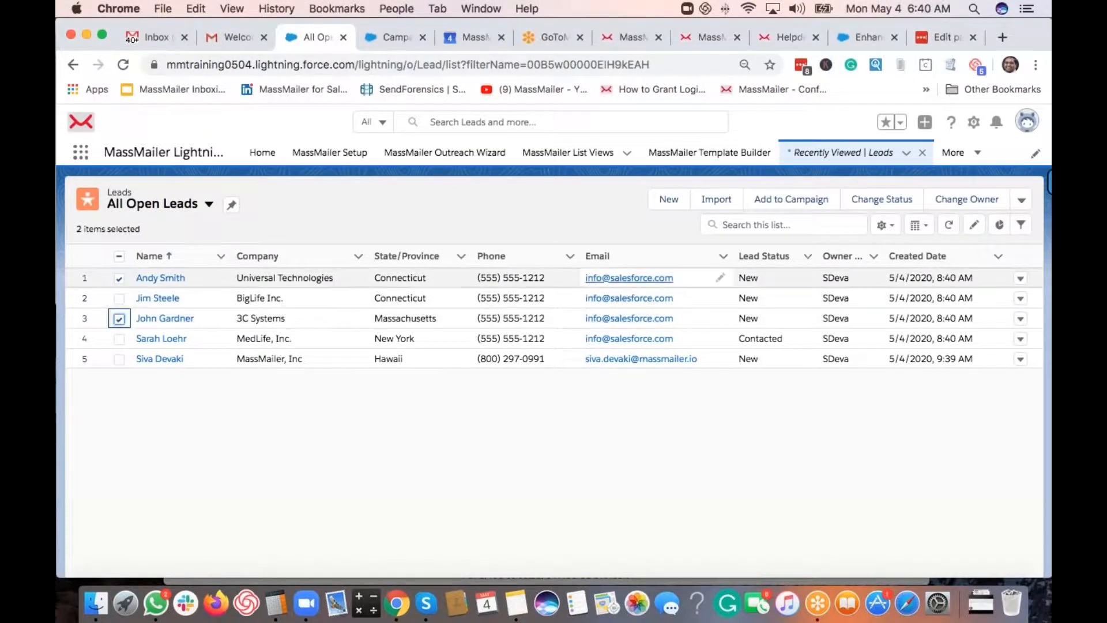
pyautogui.click(1021, 201)
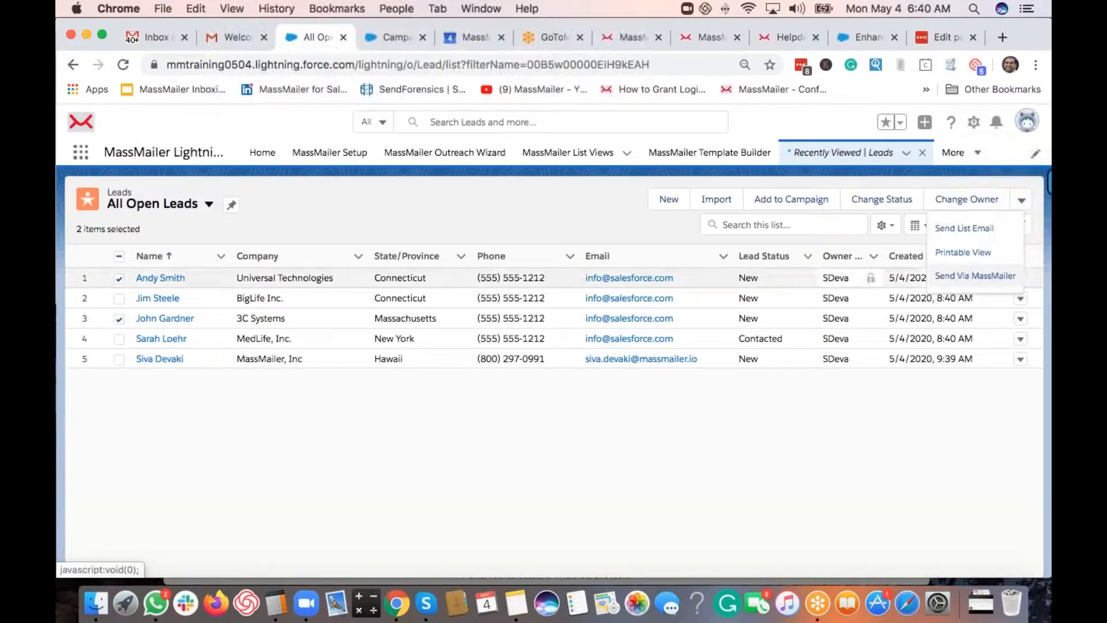
pyautogui.click(489, 203)
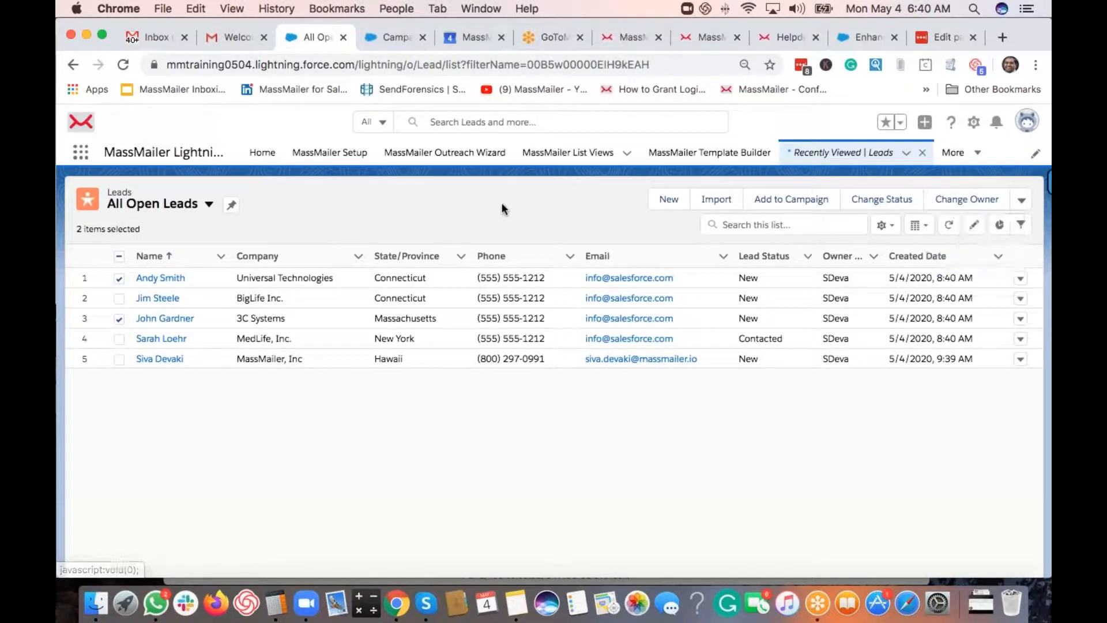
# - Open Campaigns via the App Launcher and switch to the All Active Campaigns view
pyautogui.click(84, 155)
pyautogui.write('campaign')
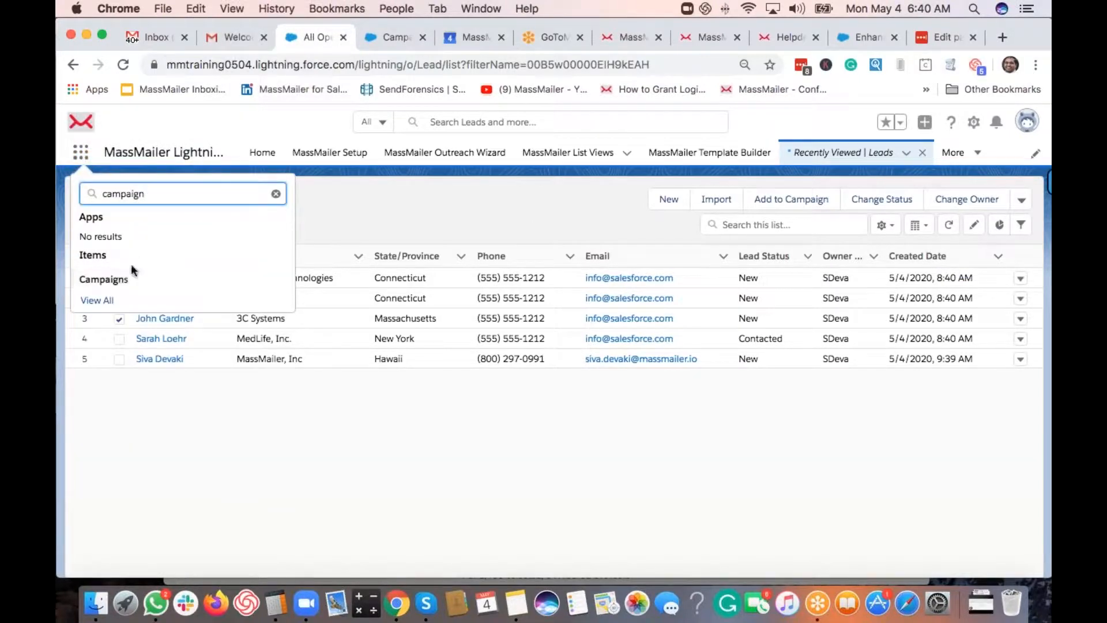
pyautogui.click(124, 281)
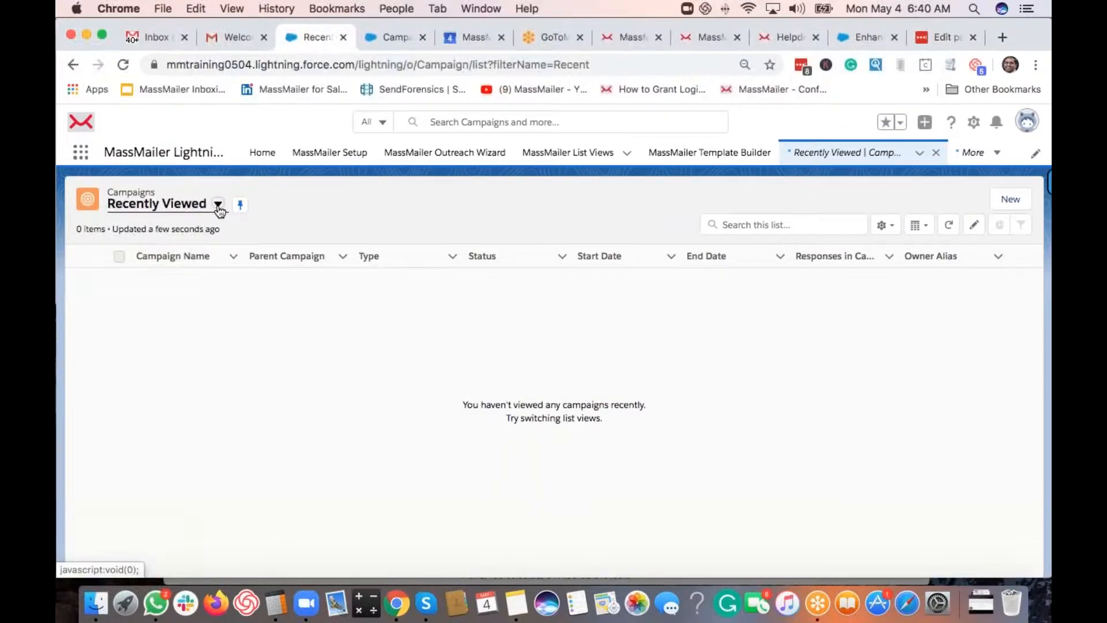
pyautogui.click(218, 206)
pyautogui.click(176, 249)
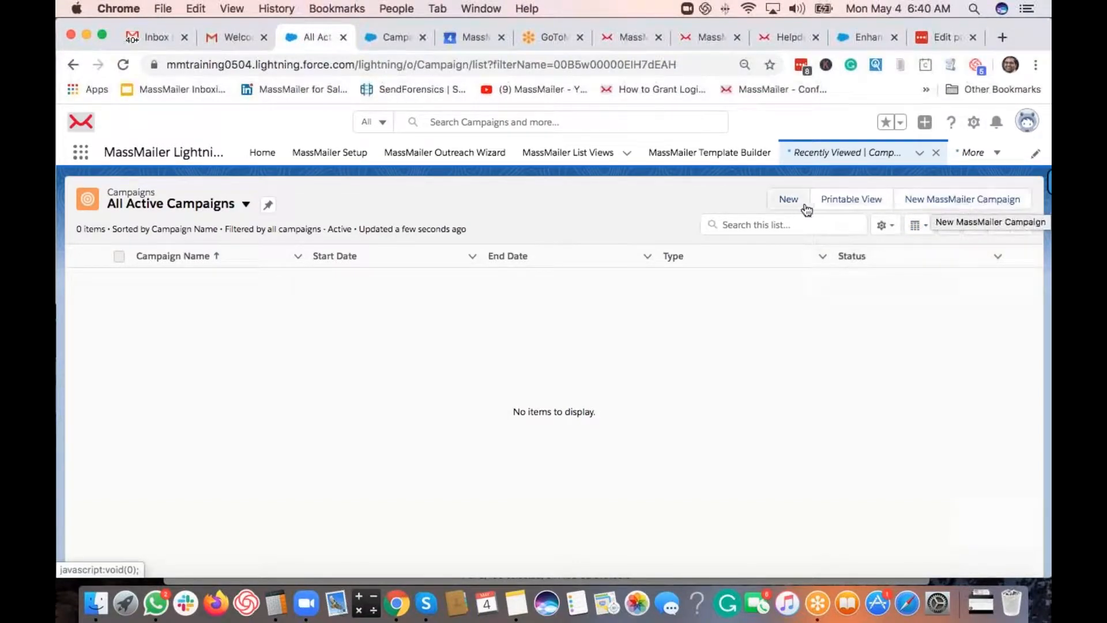
# - Create a new MassMailer campaign and close the wizard to view its record
pyautogui.click(924, 213)
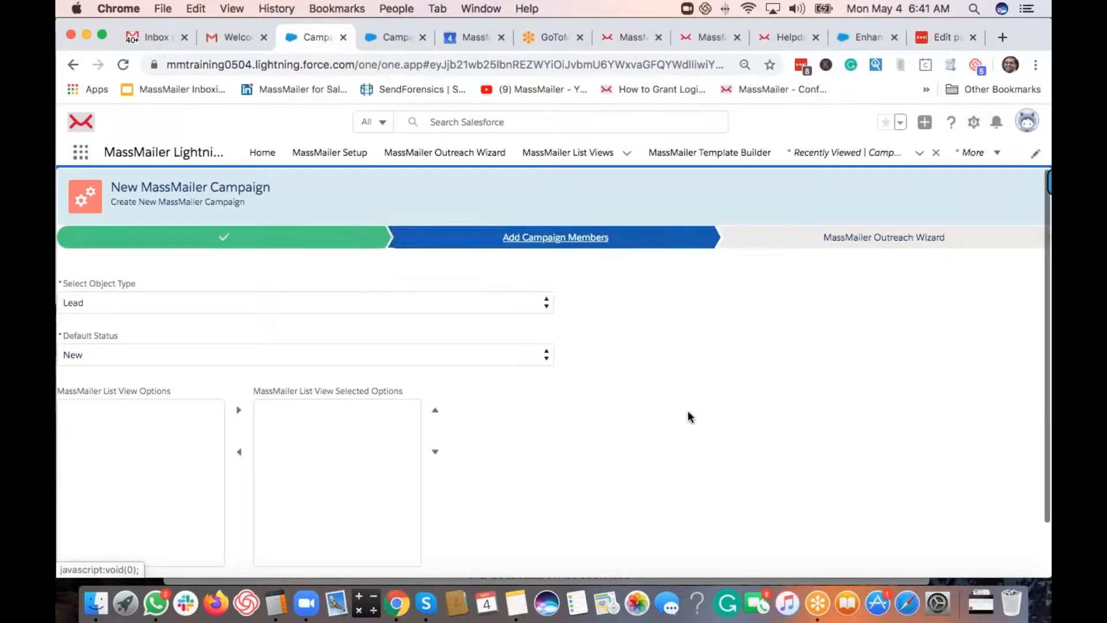
pyautogui.scroll(-2, 673, 406)
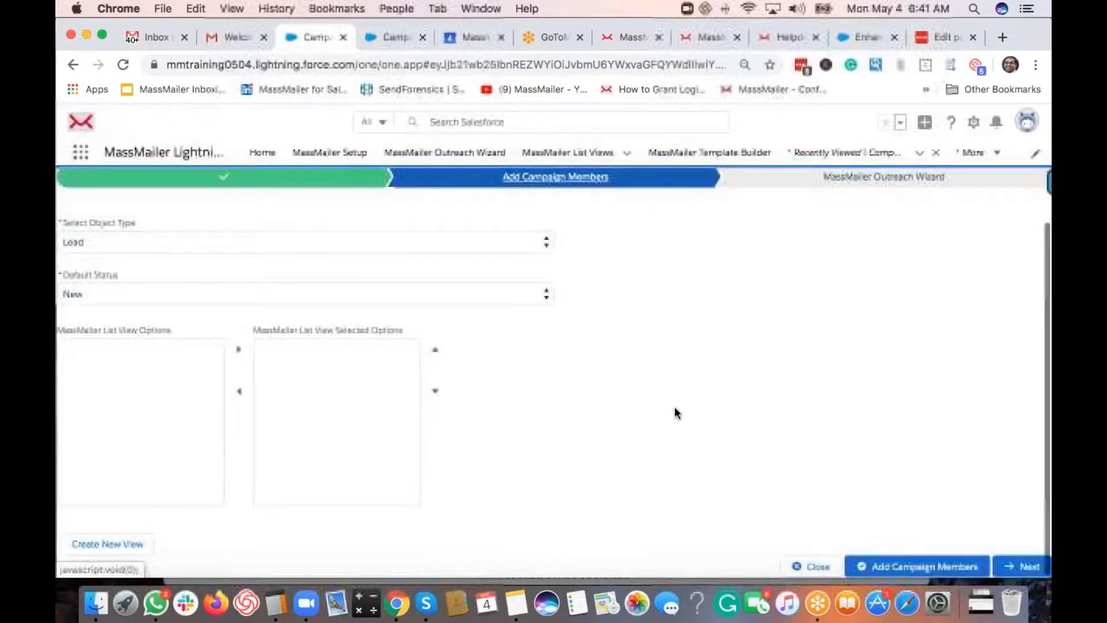
pyautogui.click(809, 563)
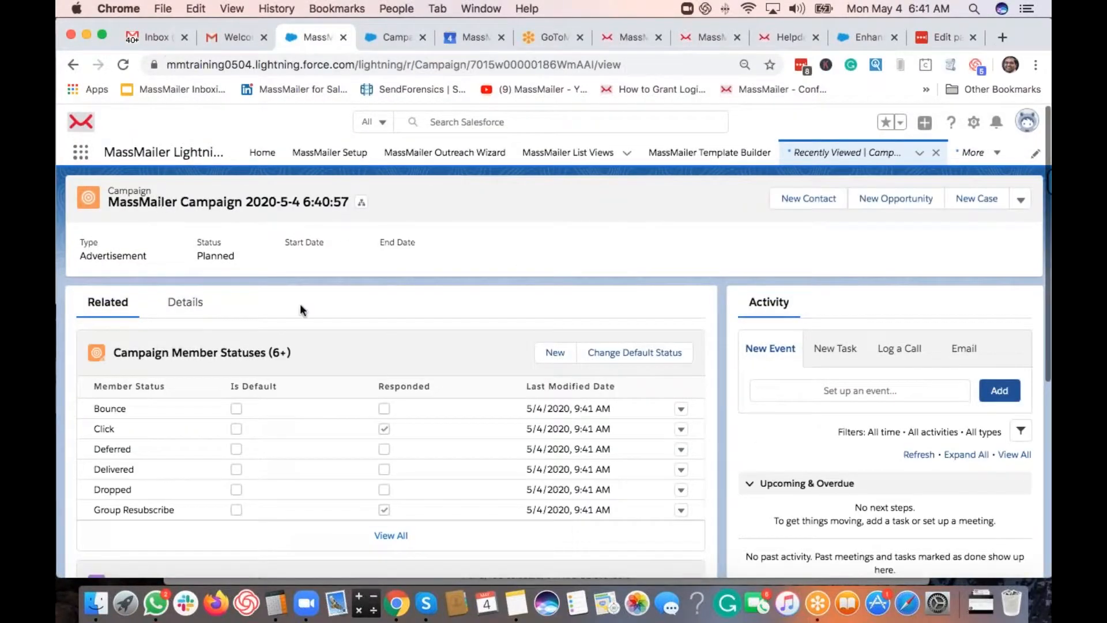
pyautogui.scroll(-3, 300, 304)
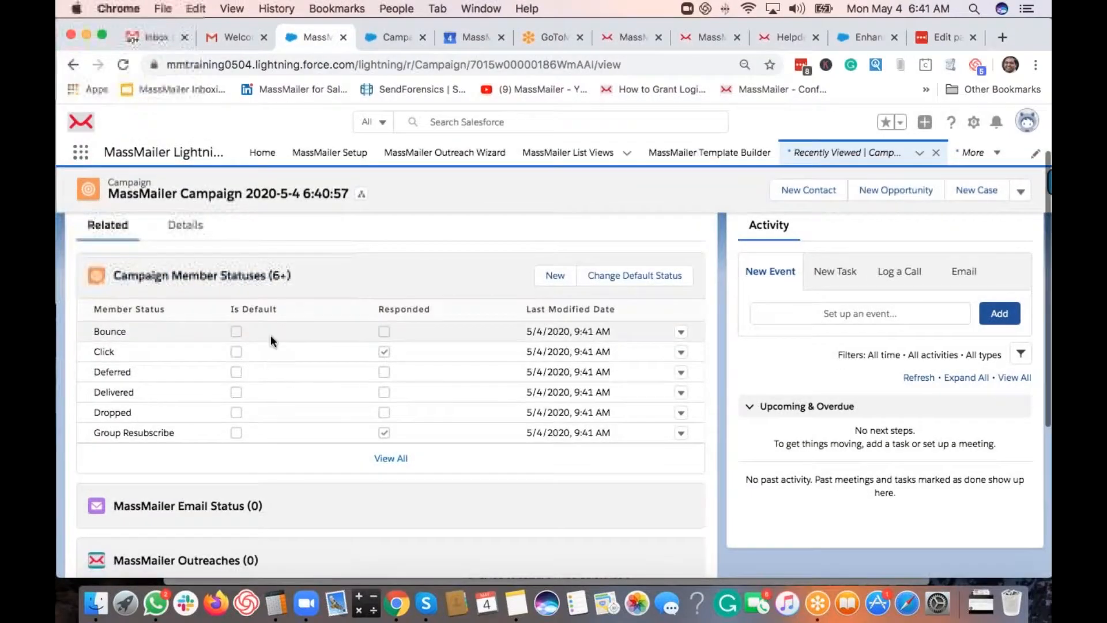
pyautogui.scroll(-3, 271, 334)
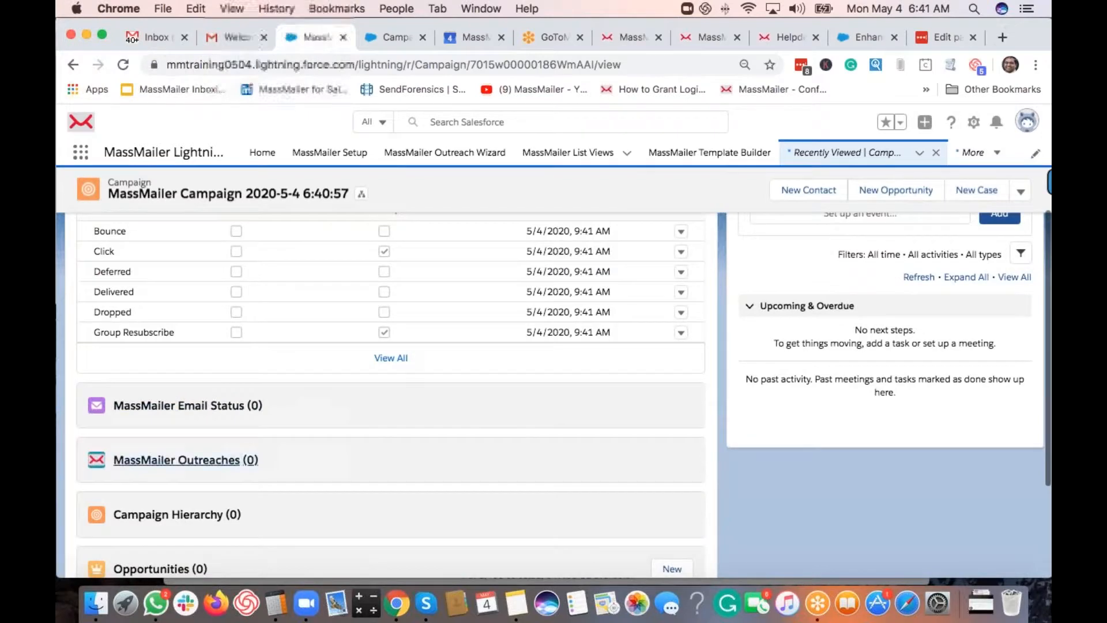
pyautogui.scroll(3, 504, 438)
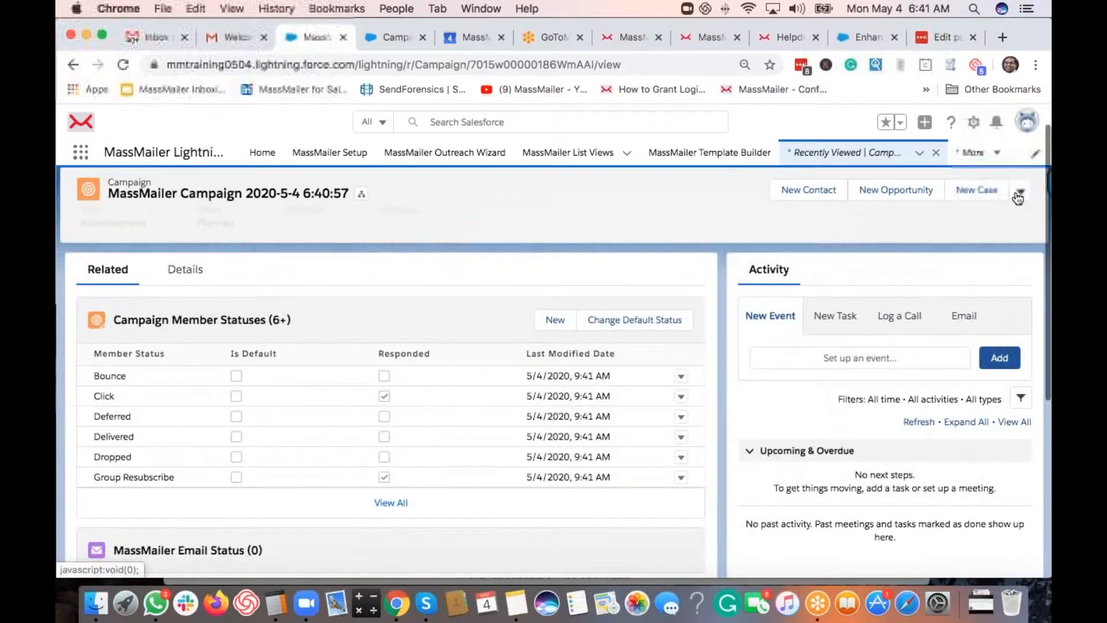
pyautogui.click(1020, 192)
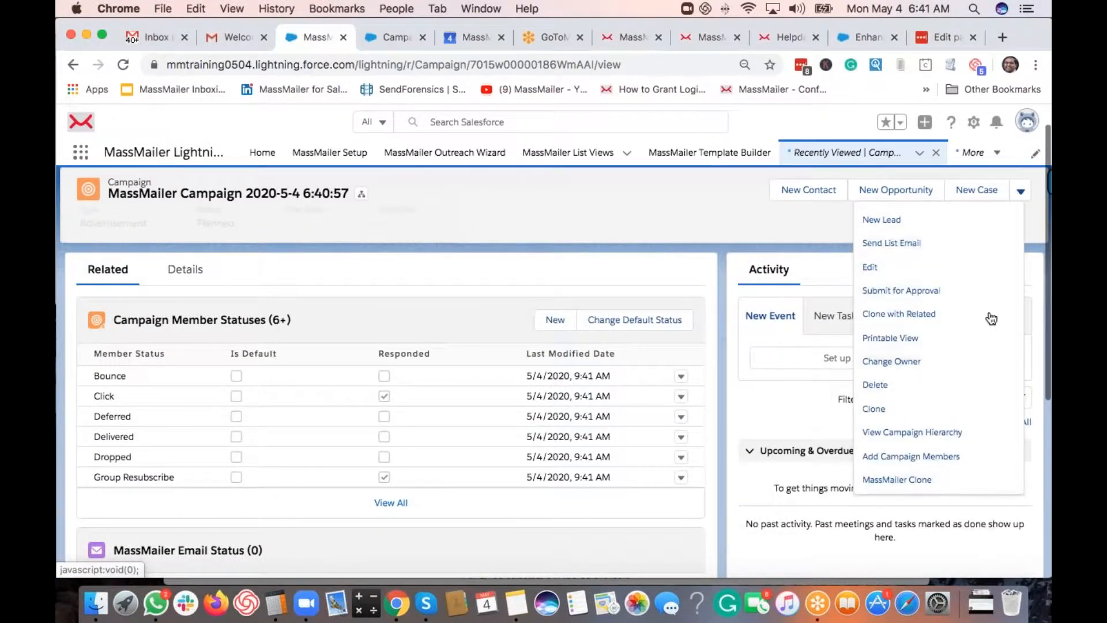
pyautogui.scroll(-2, 947, 429)
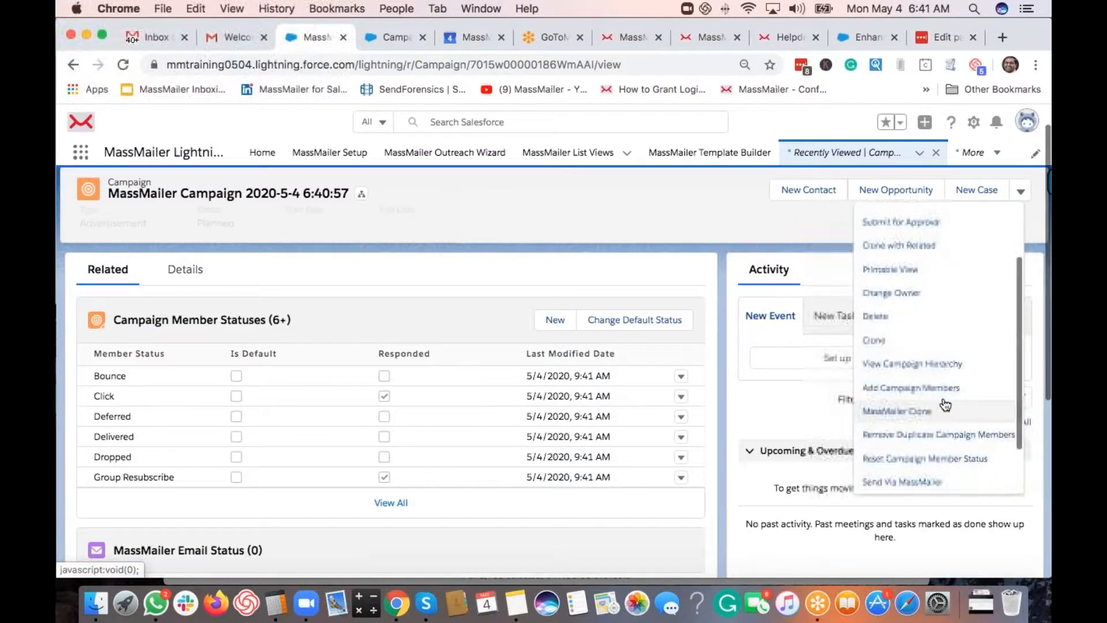
pyautogui.scroll(-2, 923, 386)
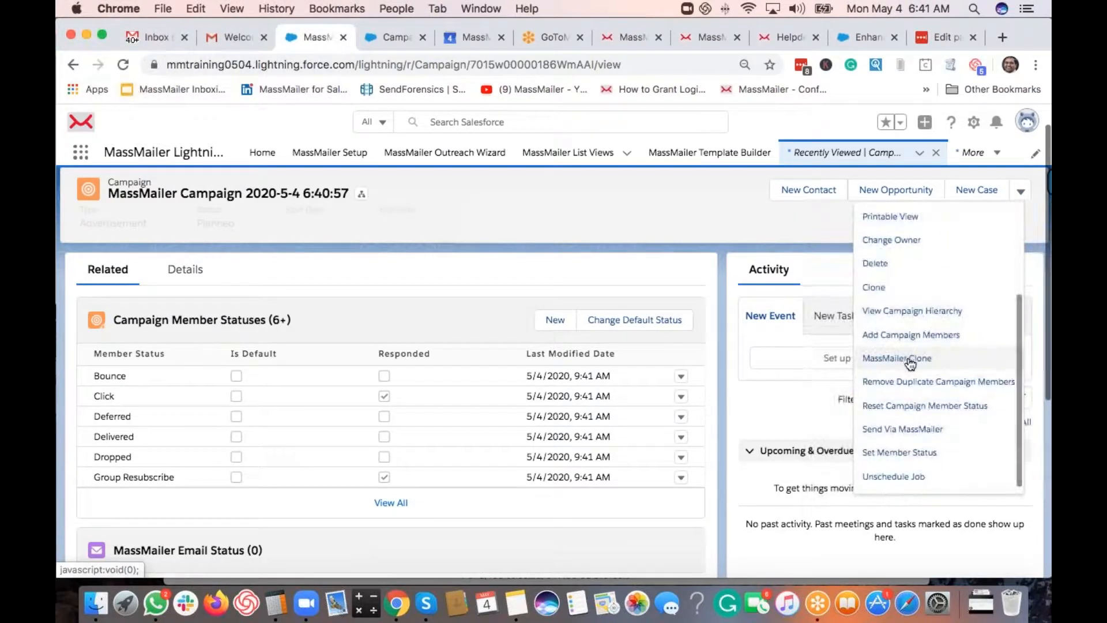
pyautogui.scroll(-1, 966, 389)
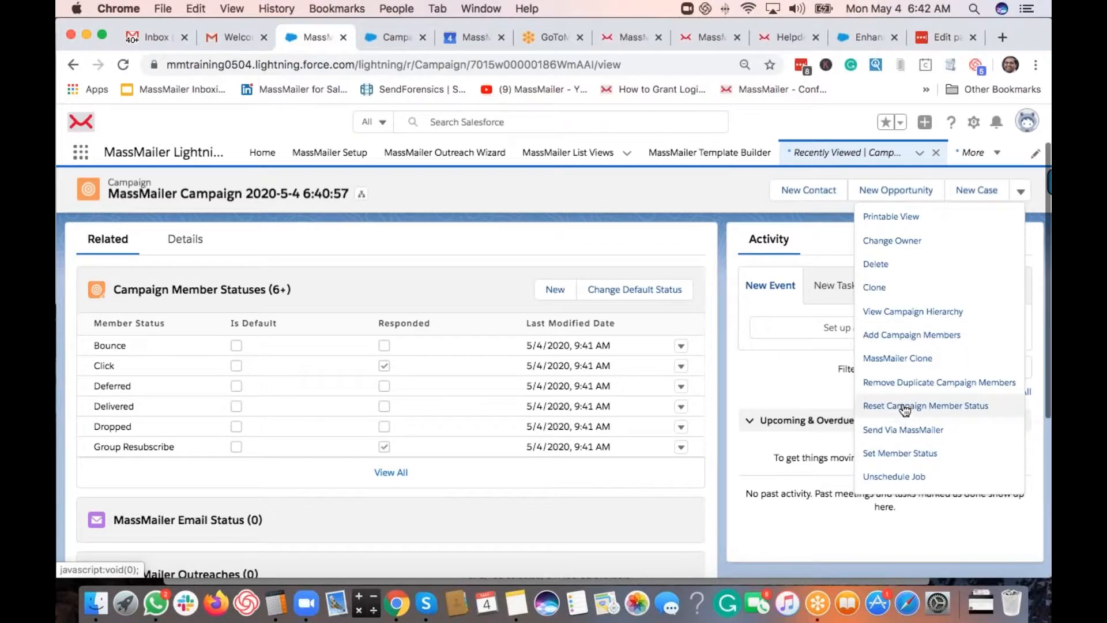
pyautogui.click(599, 195)
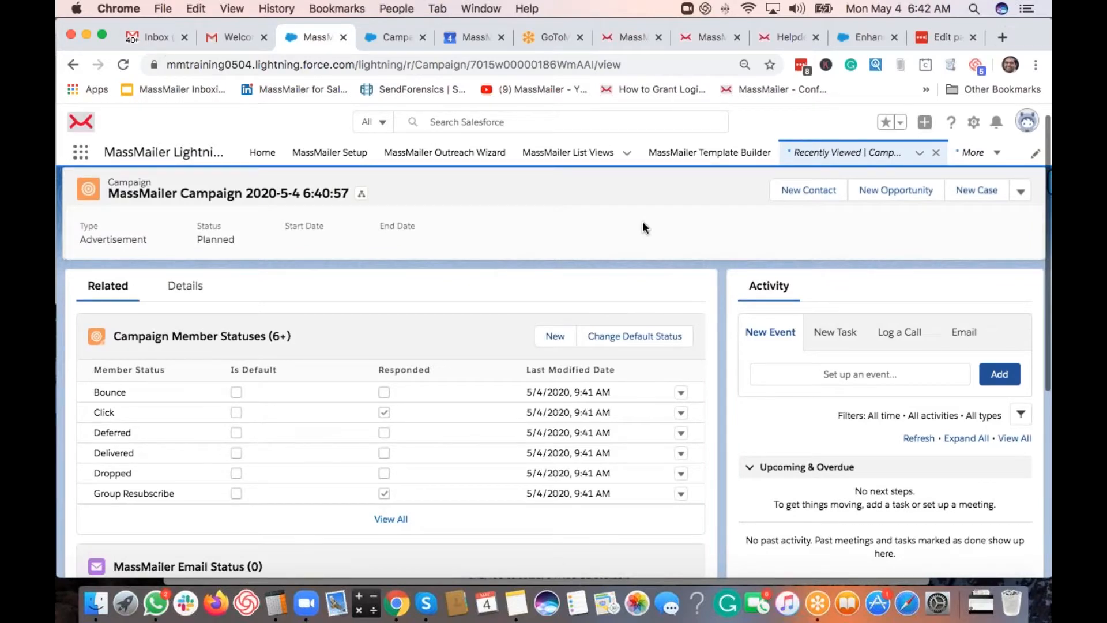
# - Reload the MassMailer configuration guide article, then go to the Help Center home page with the knowledge base and forums
pyautogui.click(622, 39)
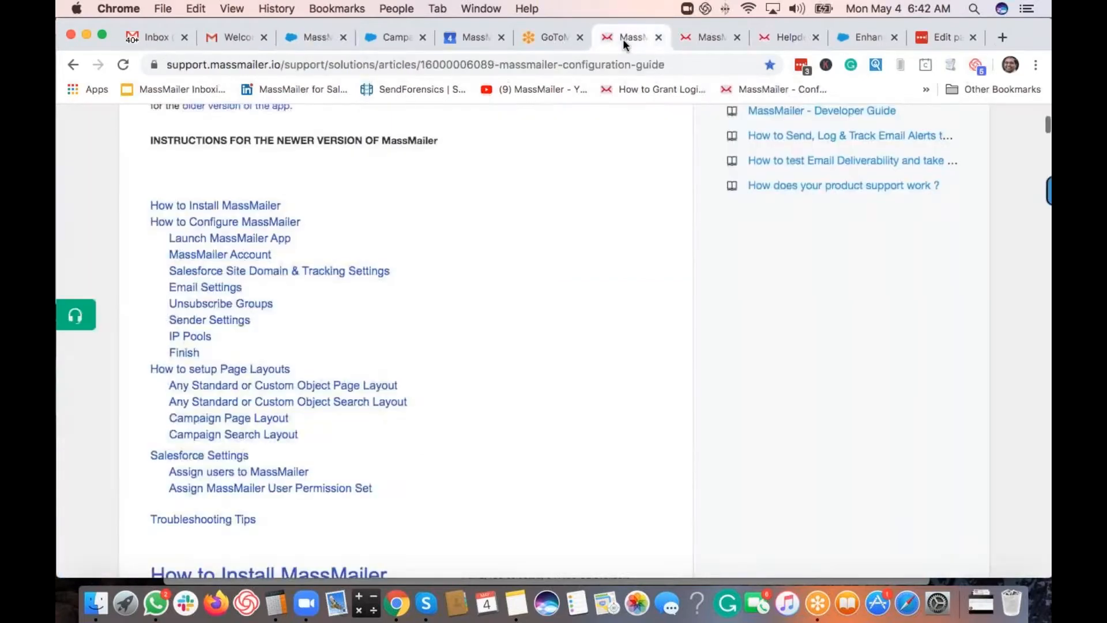
pyautogui.click(178, 68)
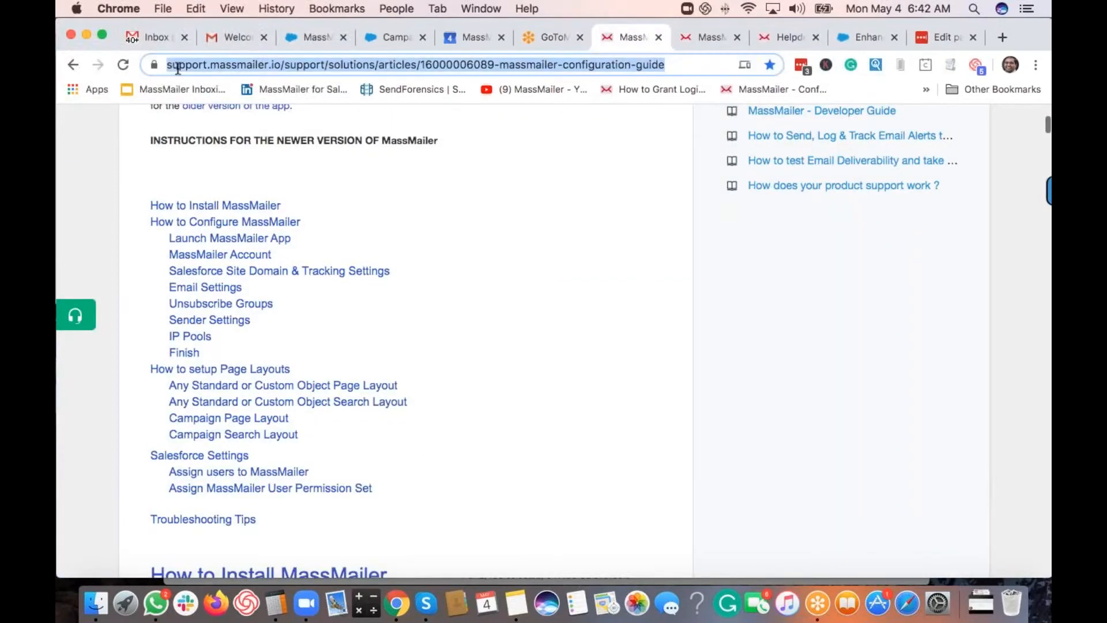
pyautogui.click(169, 68)
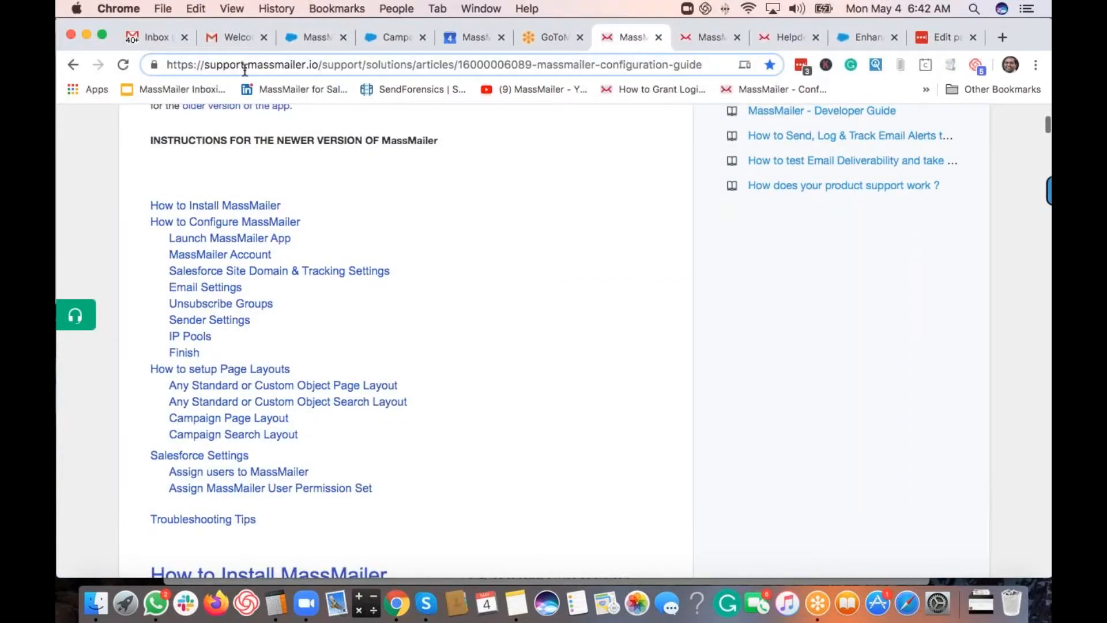
pyautogui.press('Return')
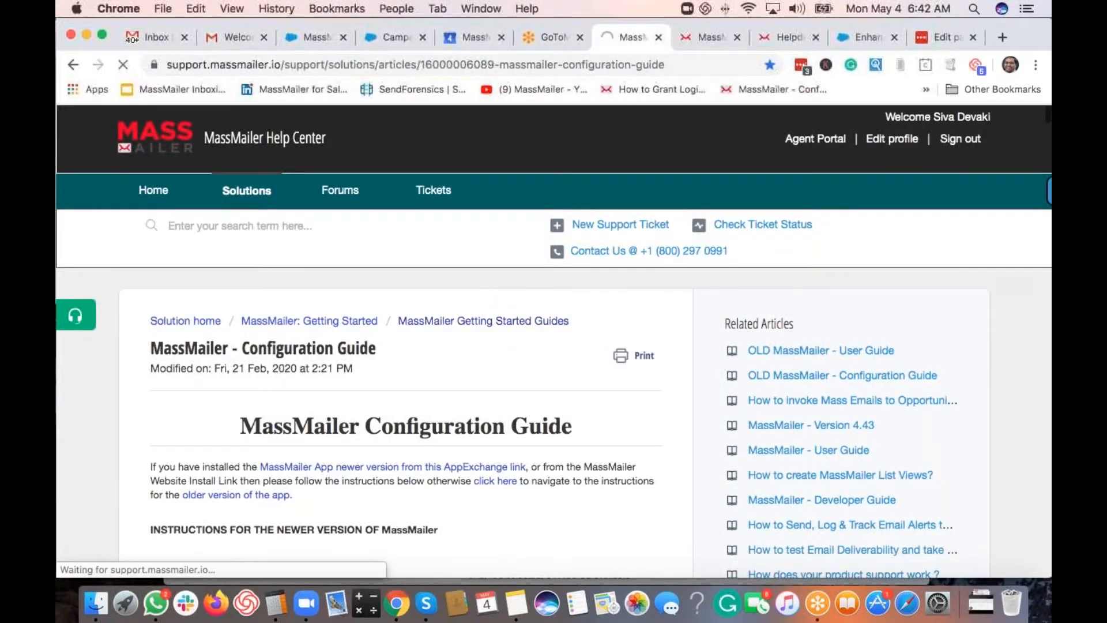
pyautogui.click(623, 225)
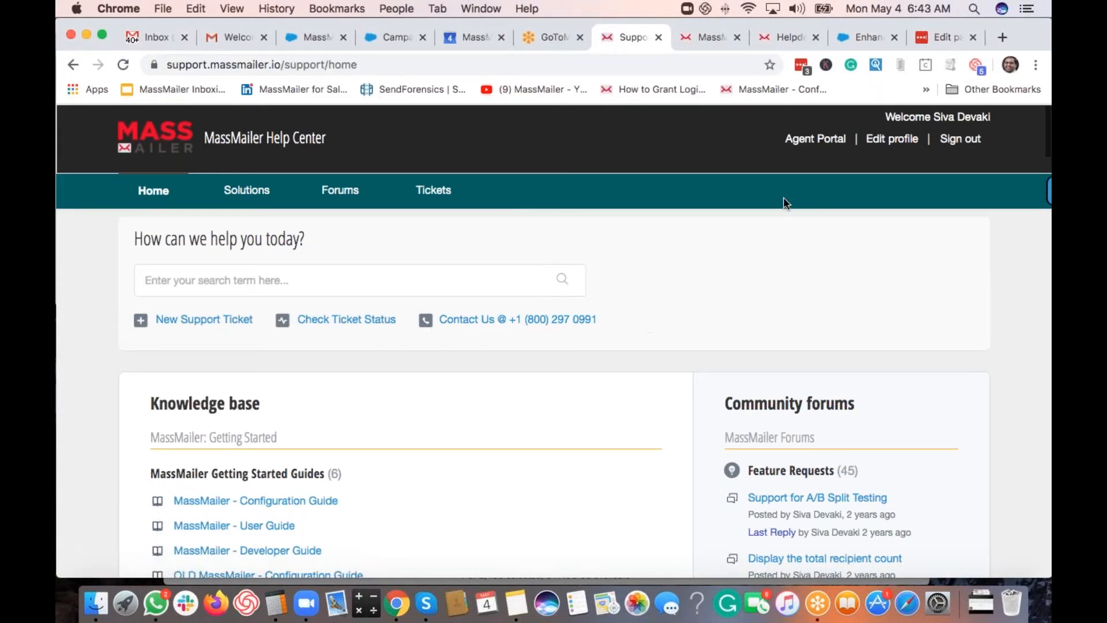
pyautogui.click(1033, 54)
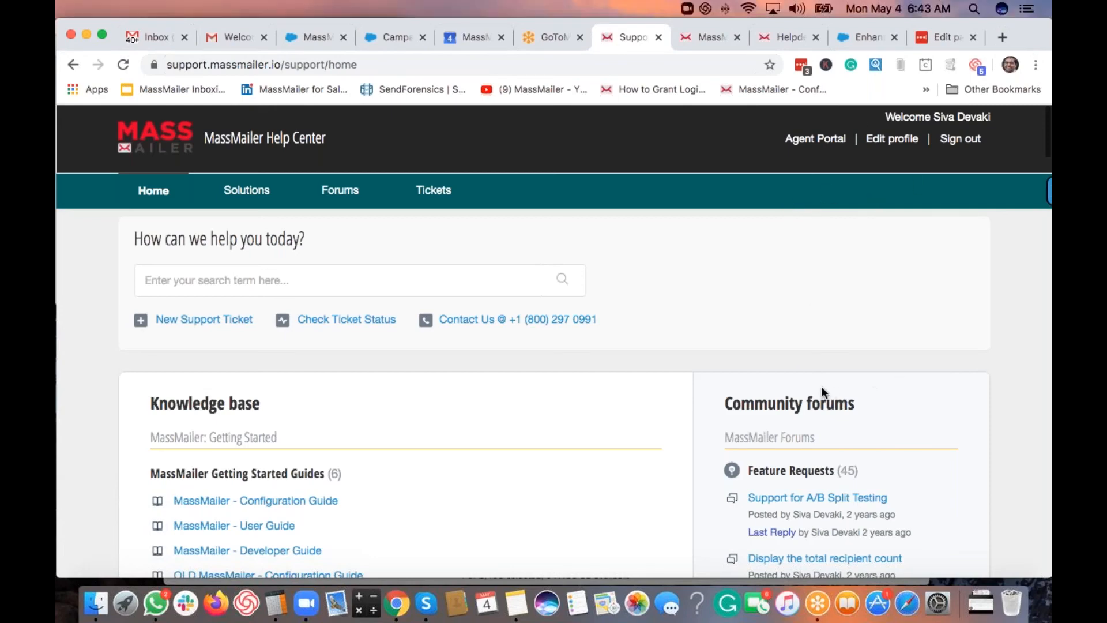